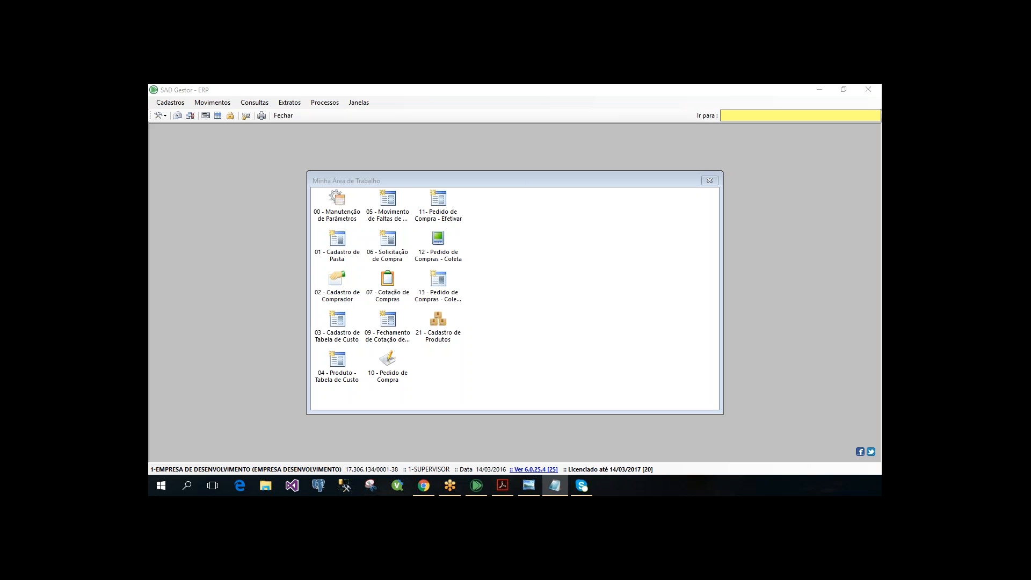
click(395, 179)
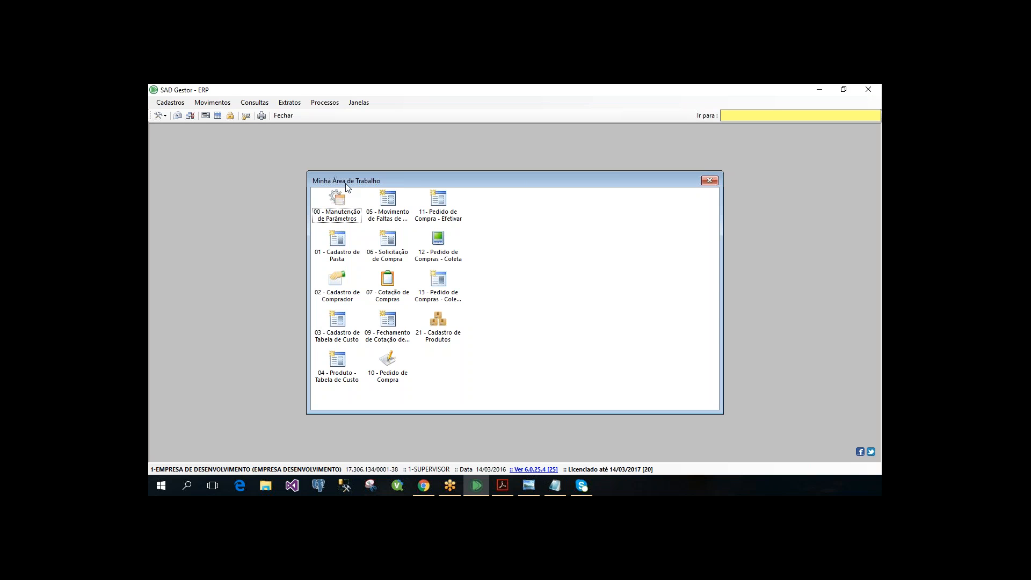
drag(323, 172, 294, 161)
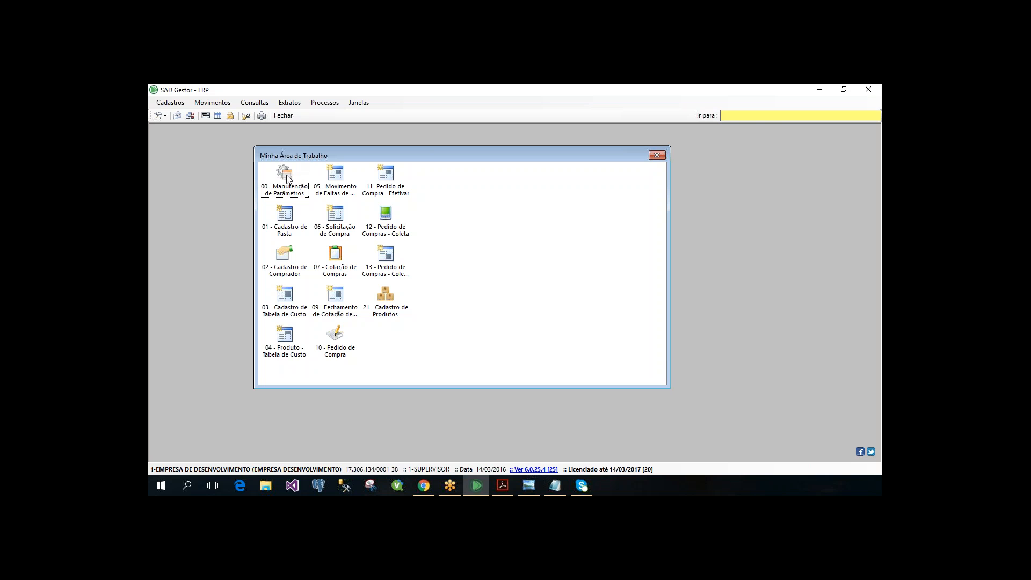
double_click(288, 178)
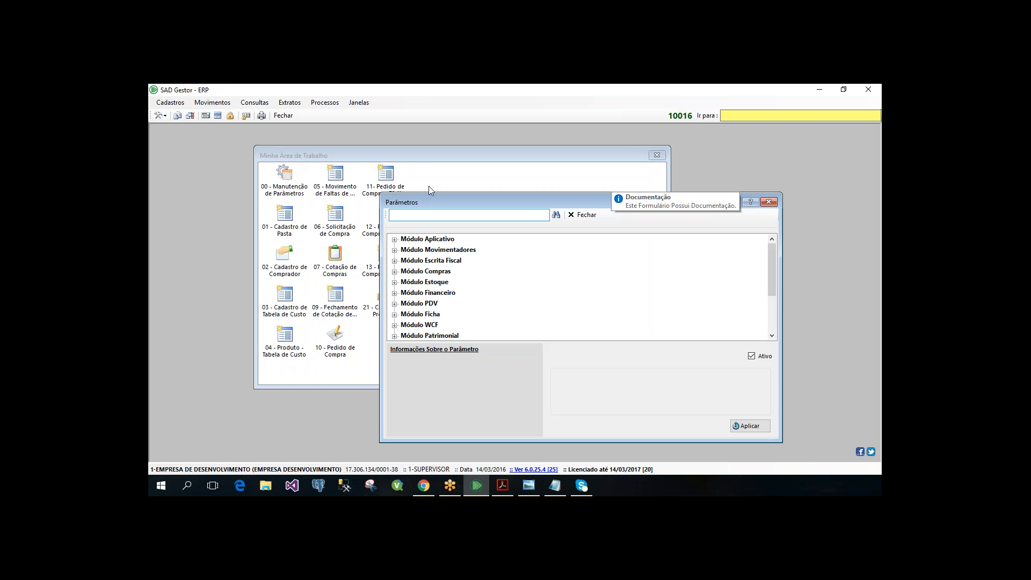
mouse_move(468, 203)
mouse_down()
mouse_move(458, 191)
mouse_move(487, 197)
mouse_up()
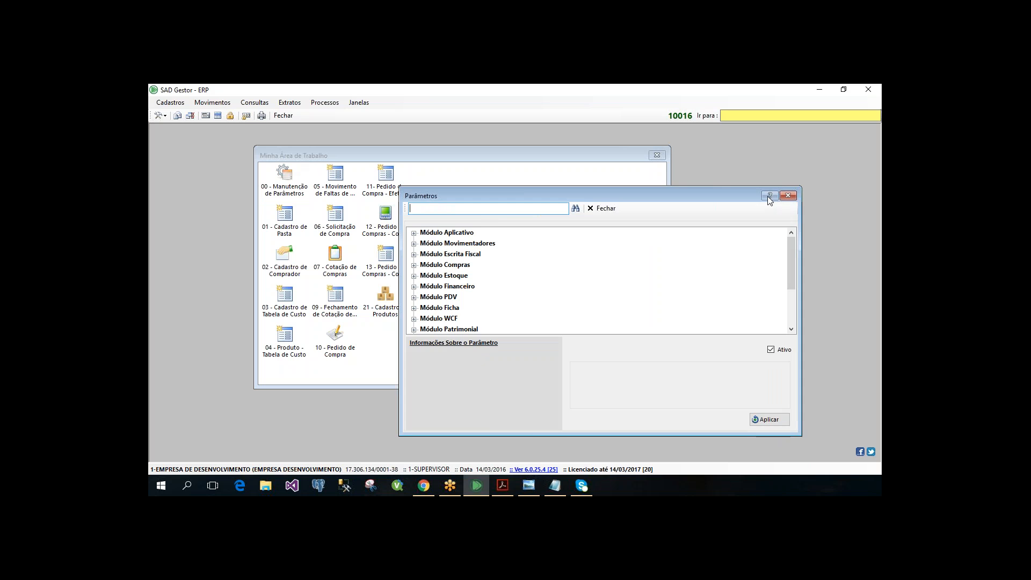
click(787, 196)
- Find parameter 255 (Pedido de Compra - Central de Compras) in the application parameters, apply it with Sim and close the parameters form
click(161, 105)
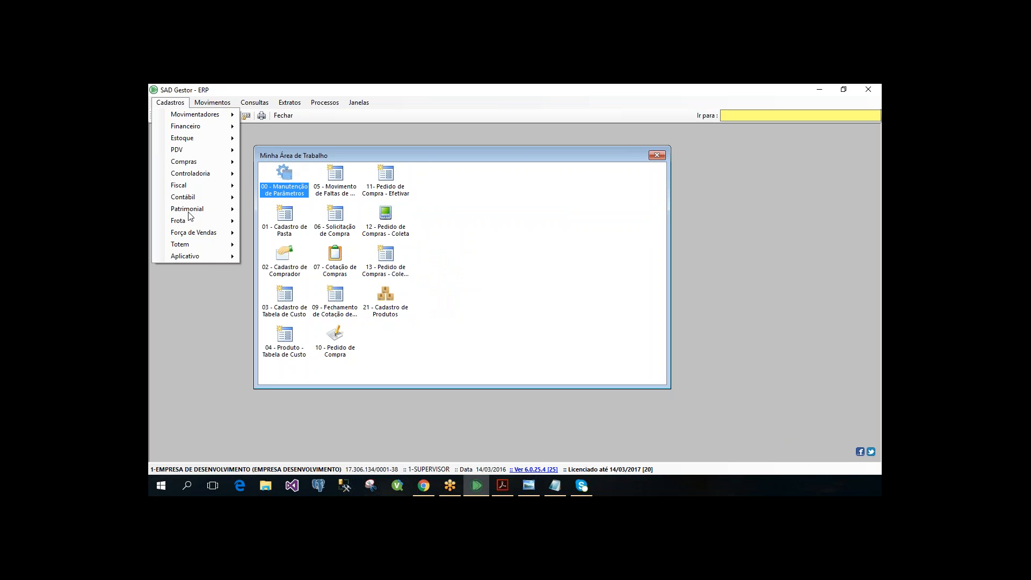
mouse_move(208, 259)
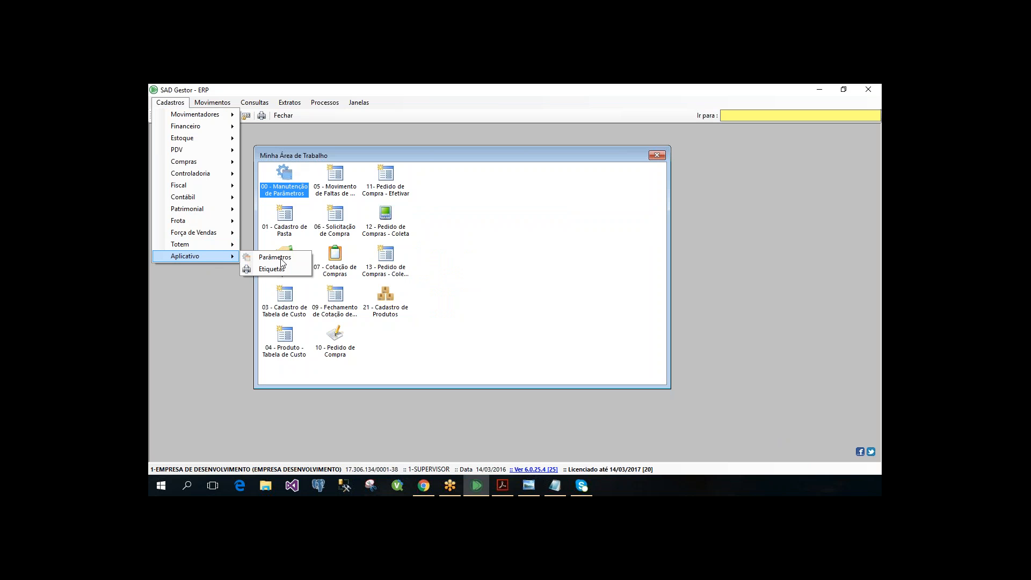
key(Return)
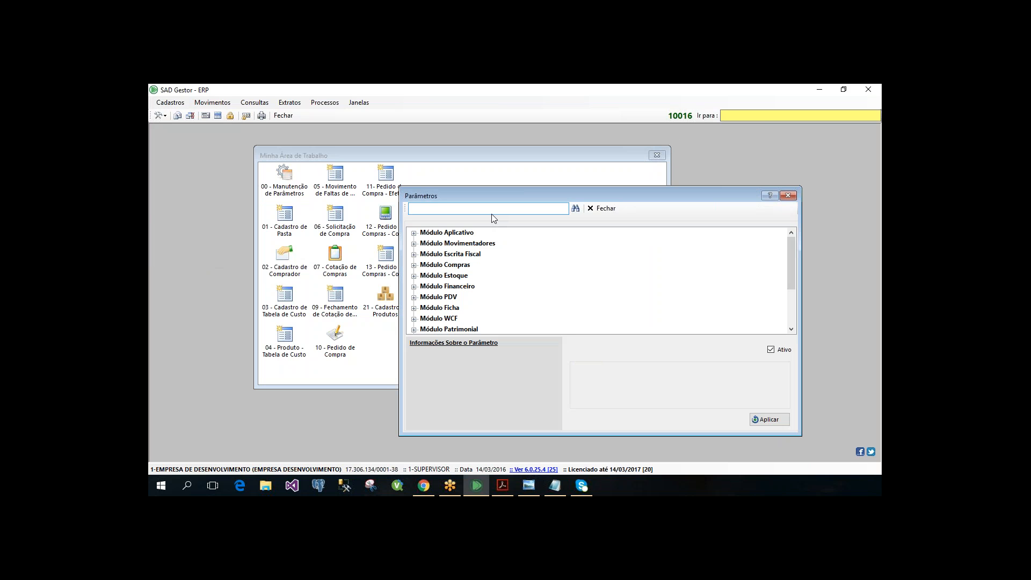
text(255)
key(Return)
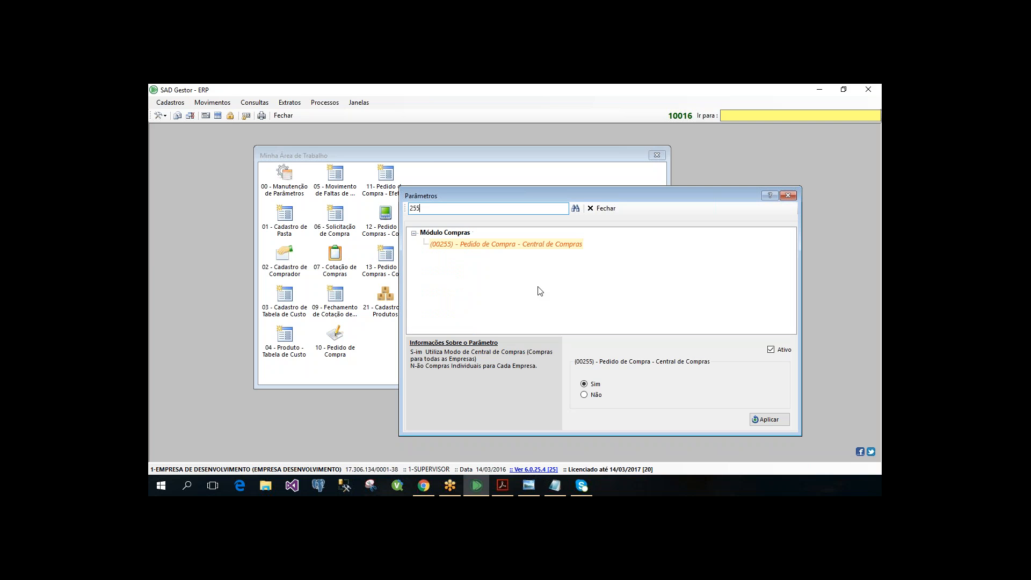
click(761, 423)
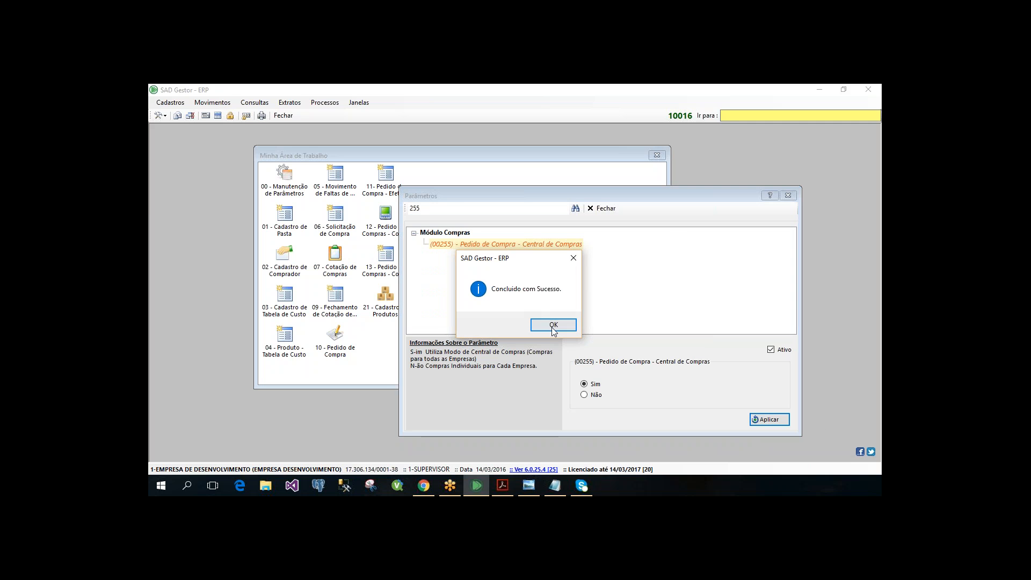
click(553, 325)
click(793, 197)
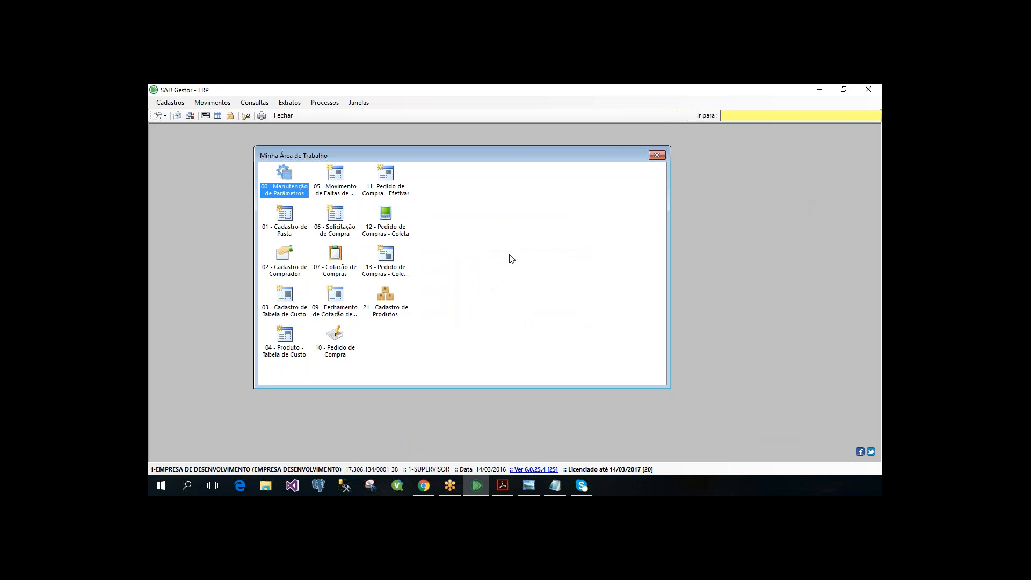
click(512, 260)
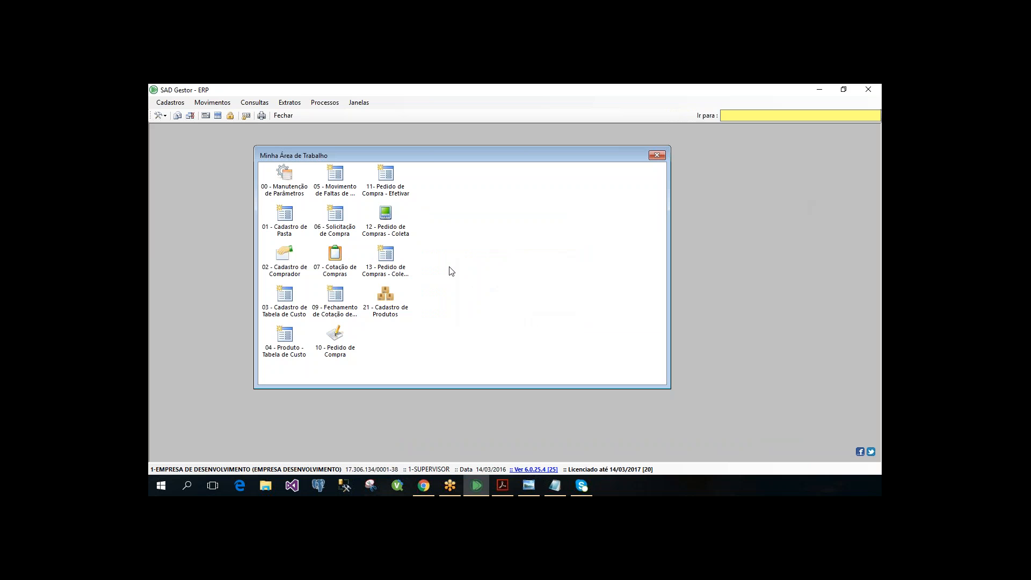
- Open the REPRESENTANTE 01 record in Cadastro de Pasta to view its supervisor and vendor contact fields
double_click(284, 221)
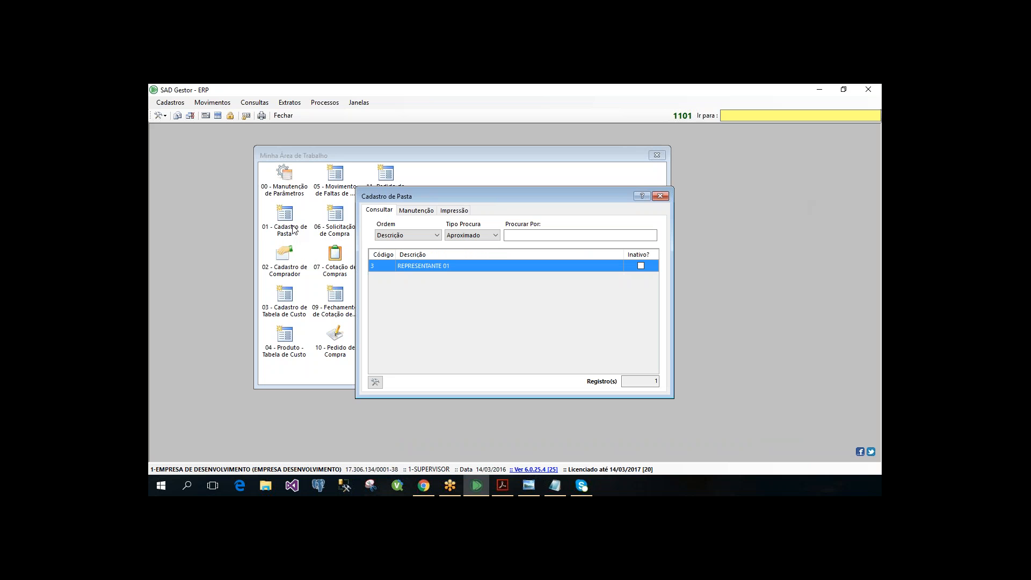
double_click(469, 267)
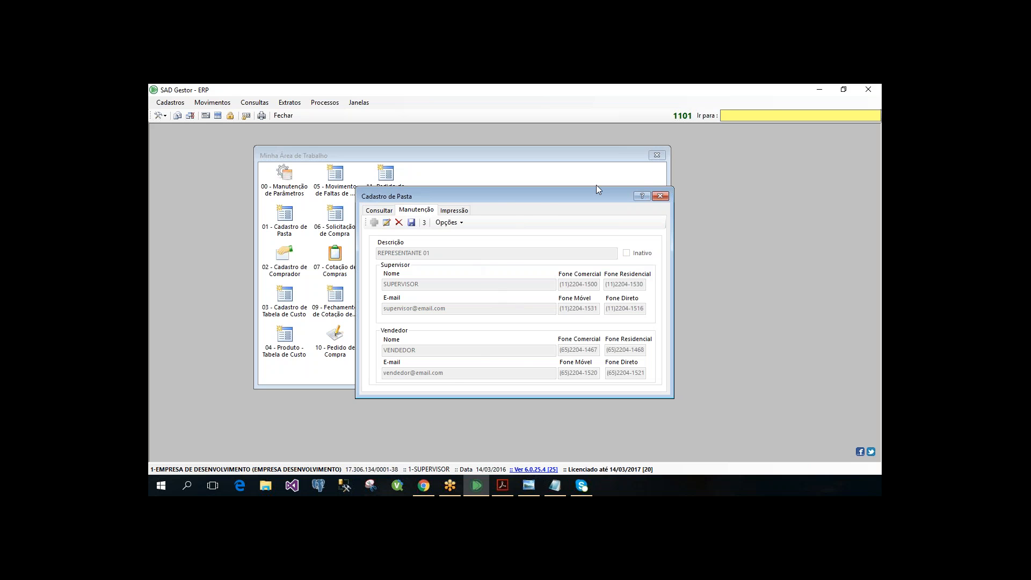
drag(517, 198, 596, 185)
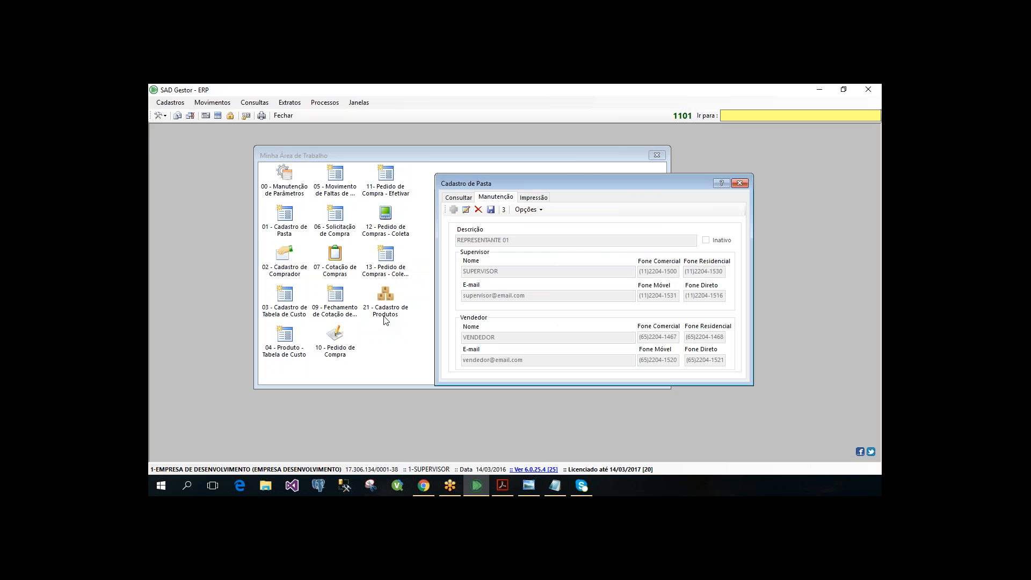
- Load product 751871 in Cadastro de Produtos and put its record into edit mode
double_click(385, 318)
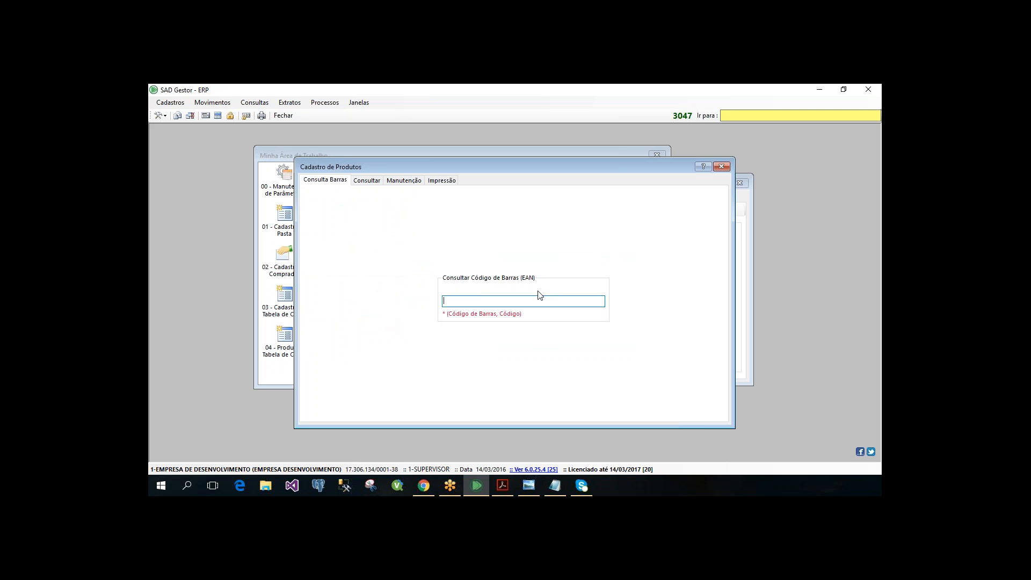
text(751871)
key(Return)
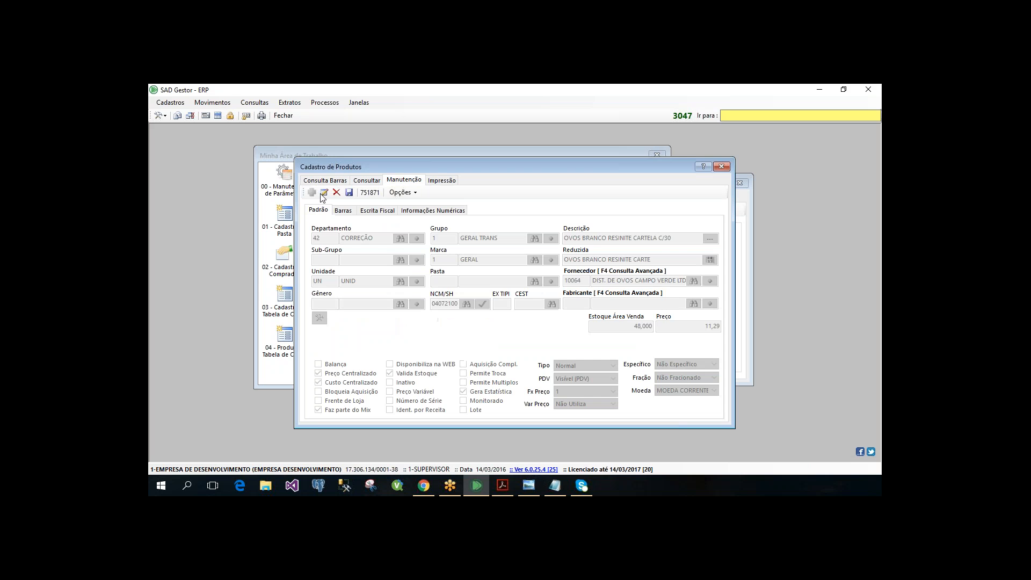
click(324, 192)
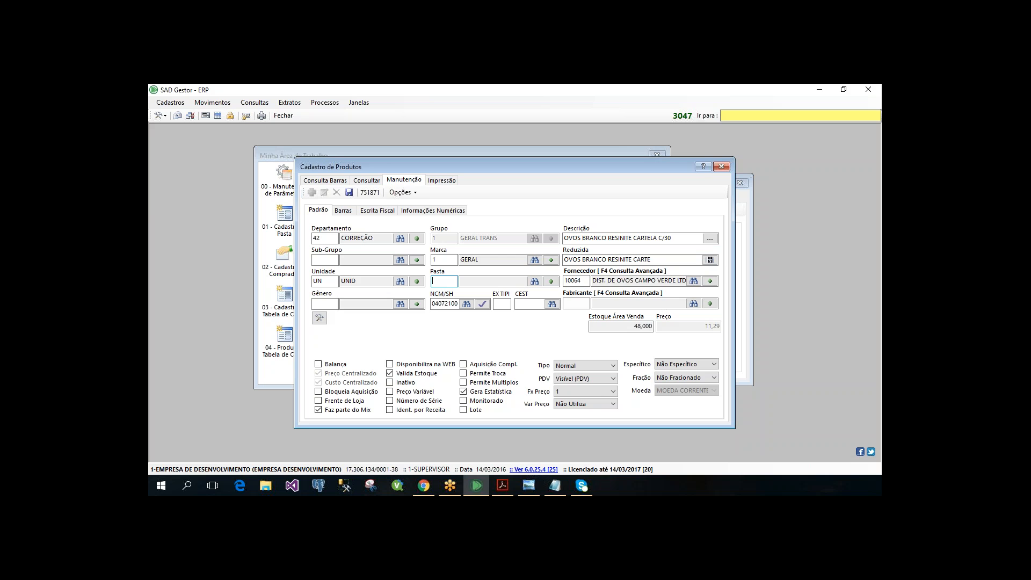
- Fill the product's Pasta field from the folder lookup and try to save the record
key(F3)
key(Return)
click(354, 197)
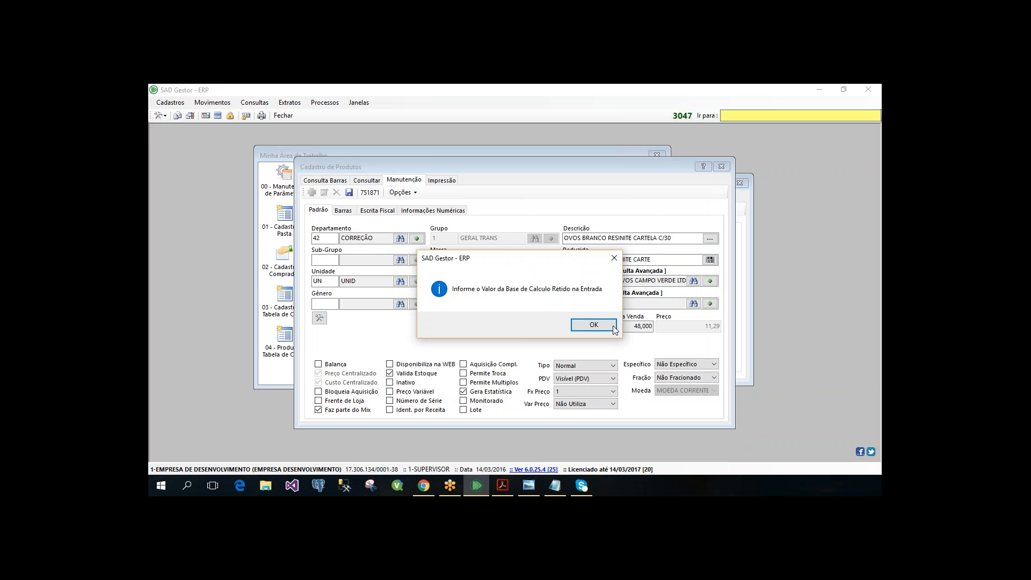
click(614, 326)
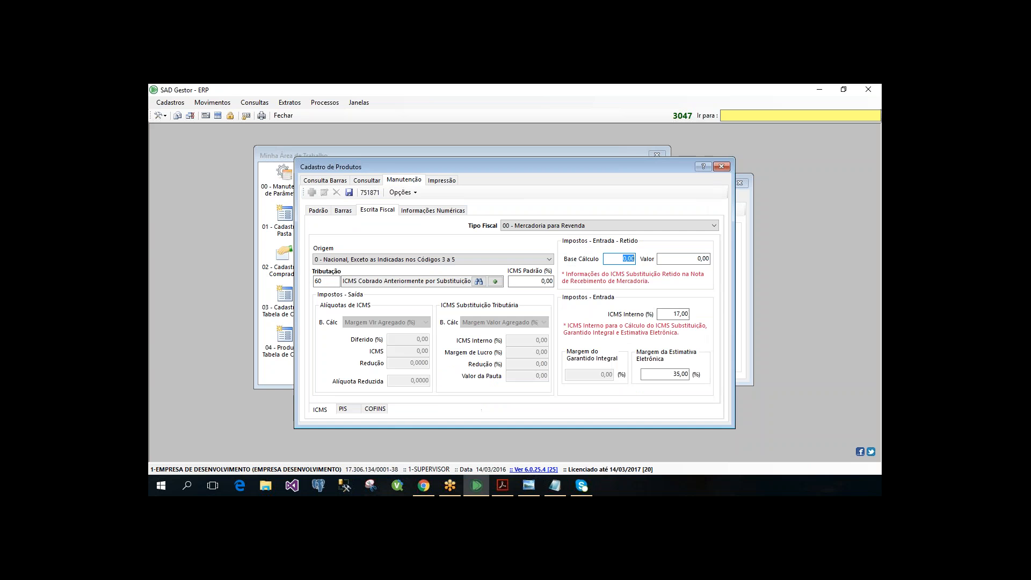
- Set the retained entry tax Base Cálculo and Valor to 1,00, save the product and close its registration form
text(1)
key(Tab)
text(1)
key(Tab)
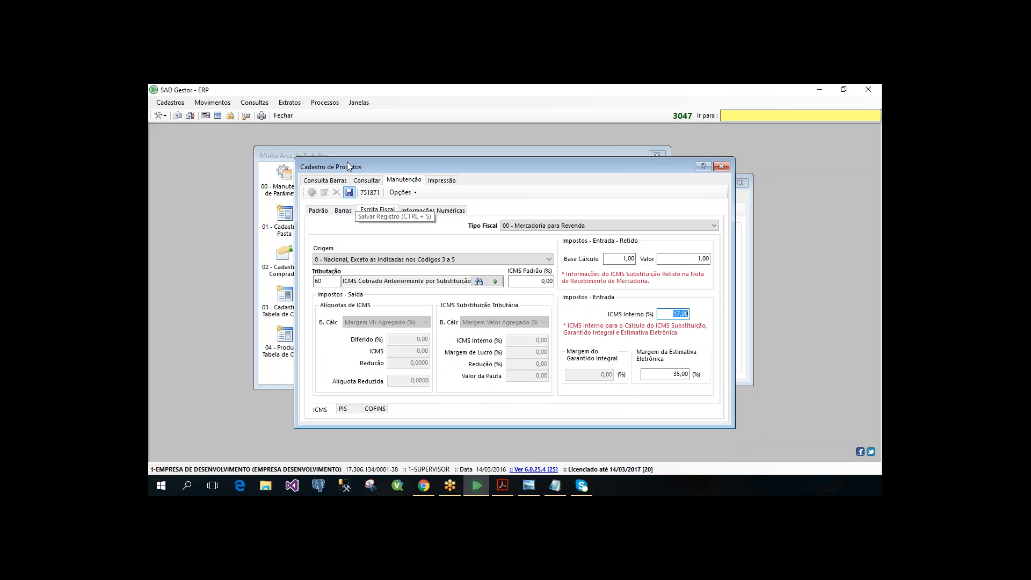
click(348, 193)
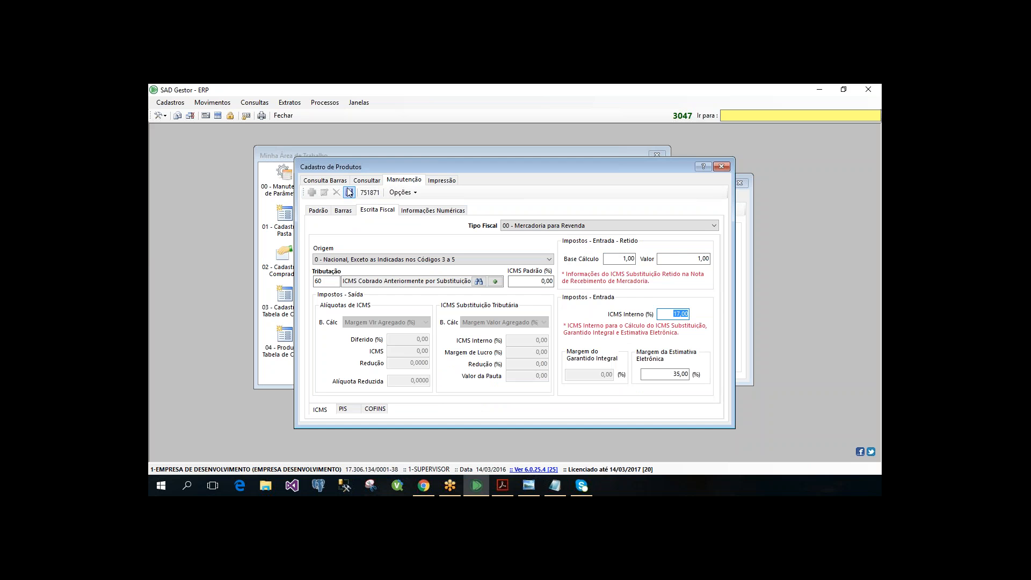
click(350, 191)
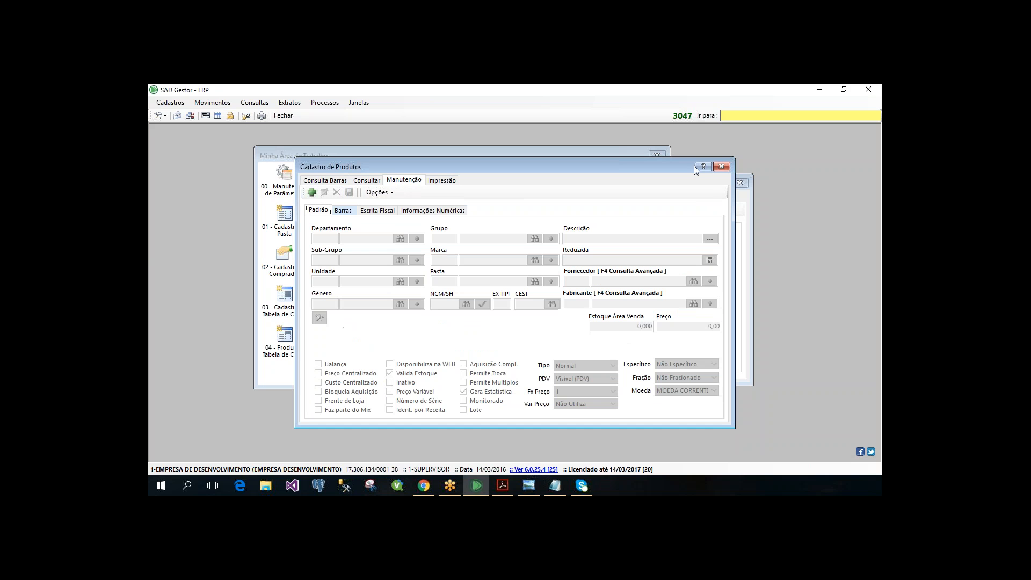
key(Escape)
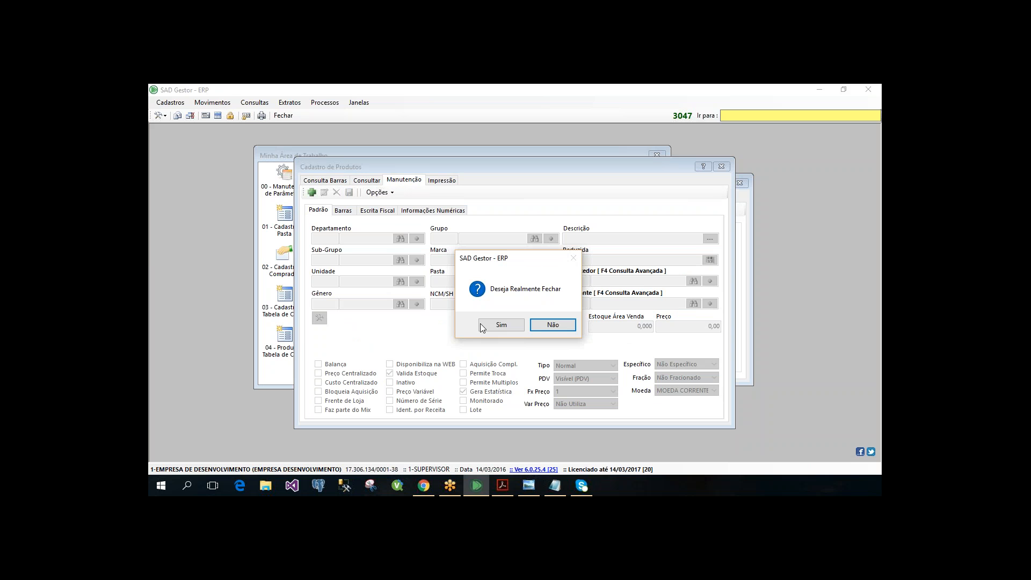
click(486, 326)
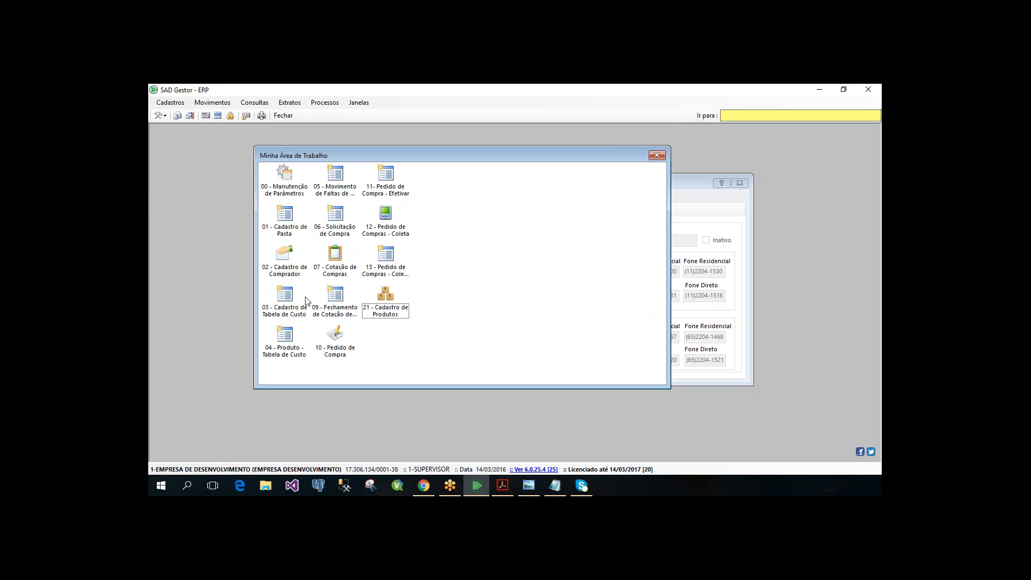
- Open Cadastro de Comprador and load the COMPRADOR 1 record by its Movimentador code
click(285, 257)
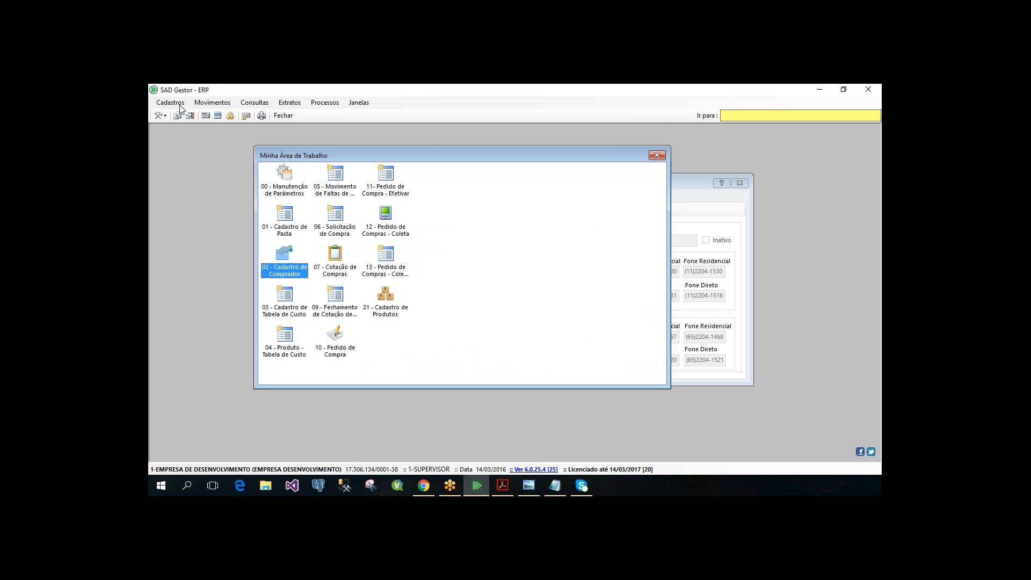
click(179, 103)
mouse_move(201, 164)
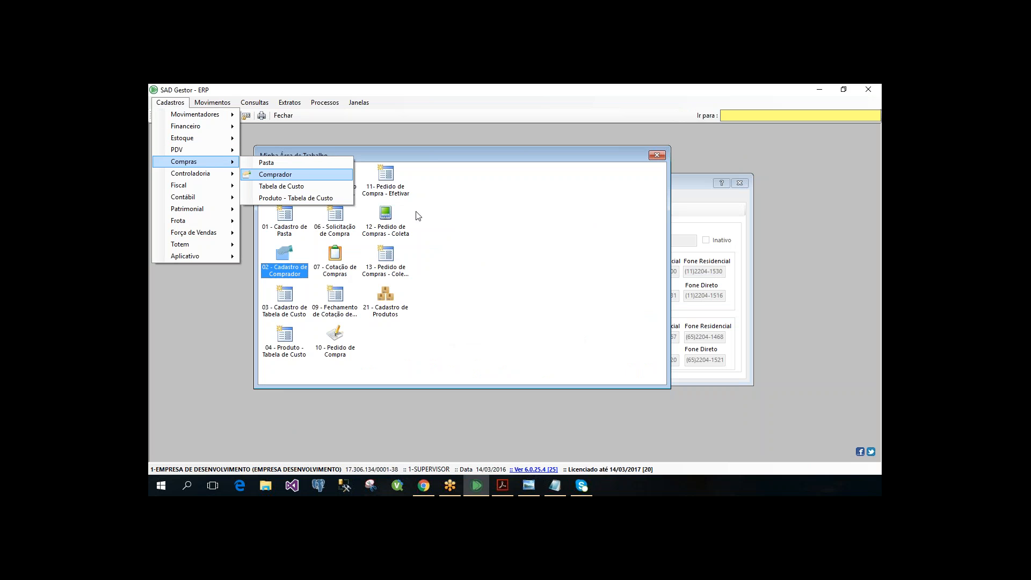
click(272, 270)
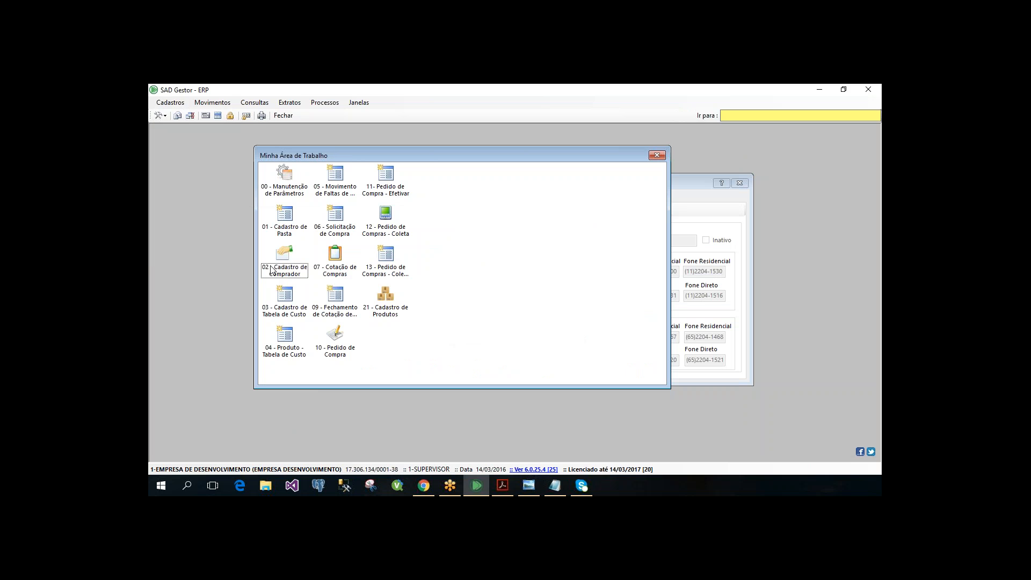
double_click(271, 270)
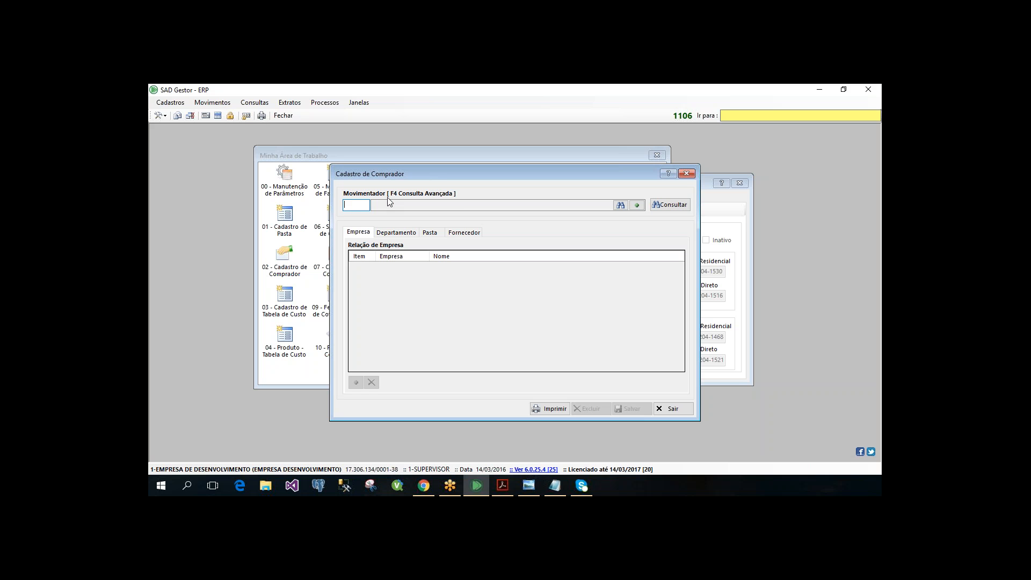
text(61538)
key(Return)
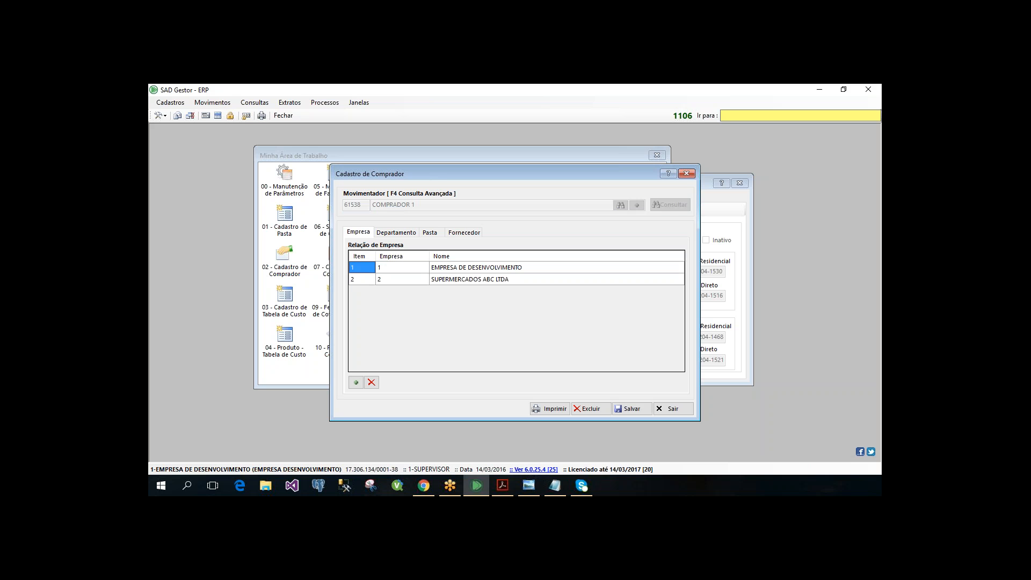
- Examine the buyer's Empresa and Departamento lists and the blank department inclusion form, closing that form without adding an entry
click(404, 236)
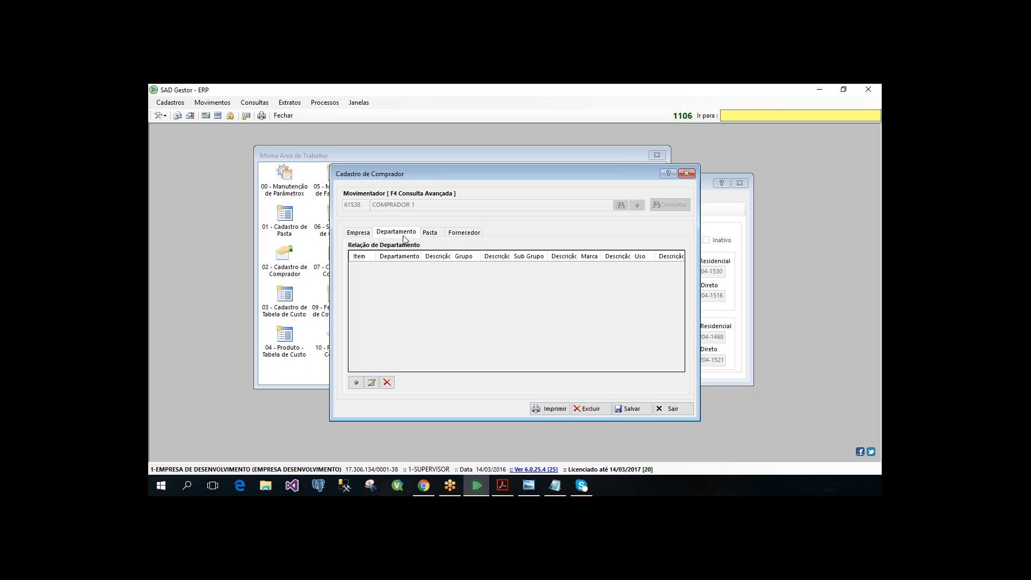
click(356, 235)
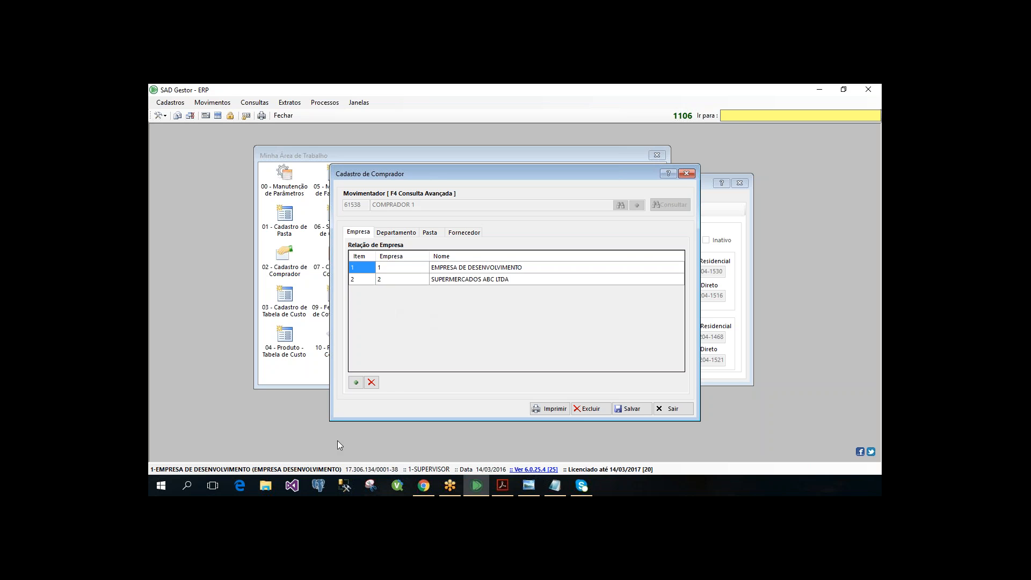
click(396, 232)
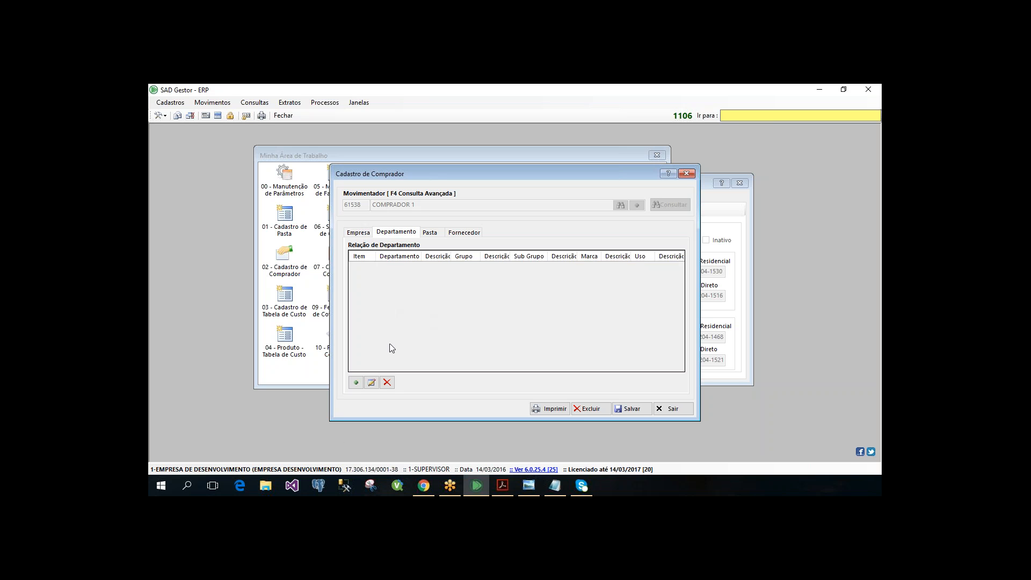
click(351, 385)
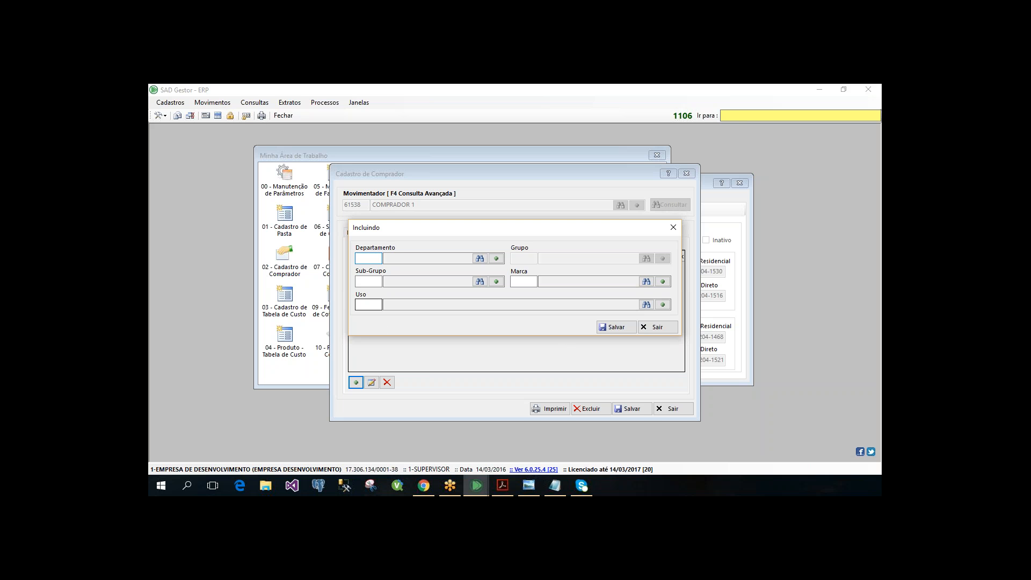
click(369, 305)
click(658, 327)
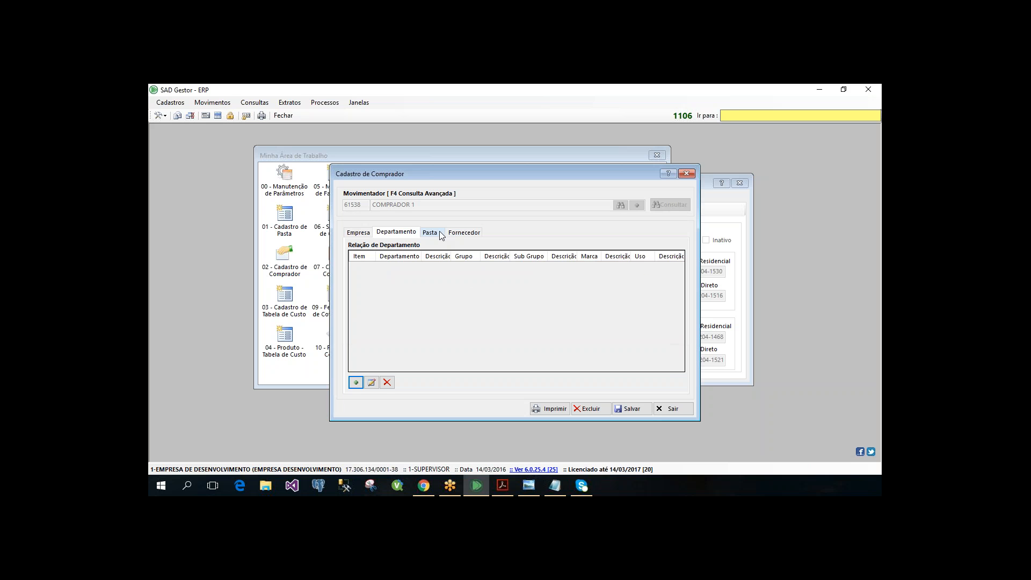
- Add folder 3 REPRESENTANTE 01 from the folder lookup to the buyer's Pasta list and close the inclusion form
click(439, 234)
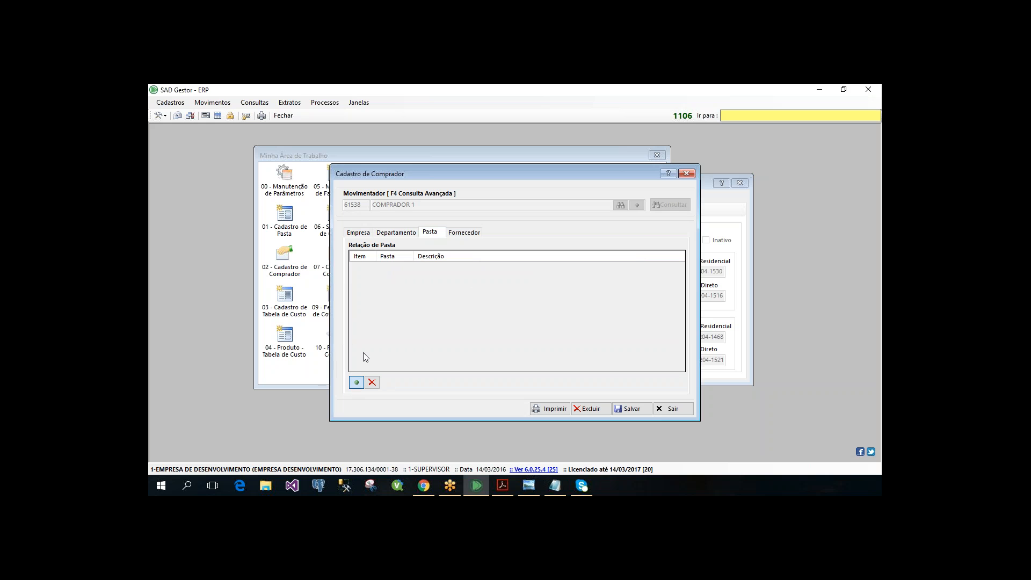
click(356, 382)
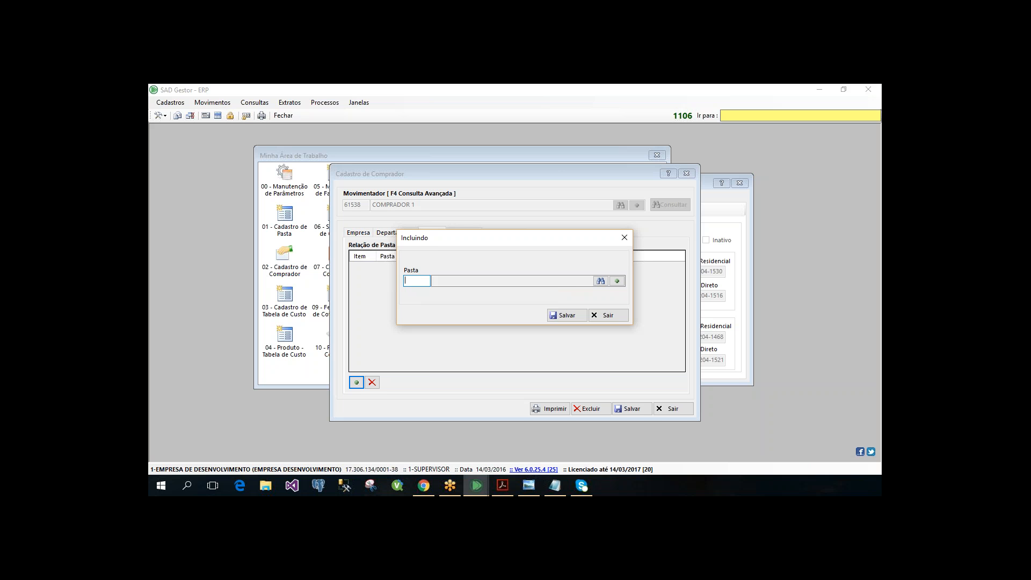
key(F2)
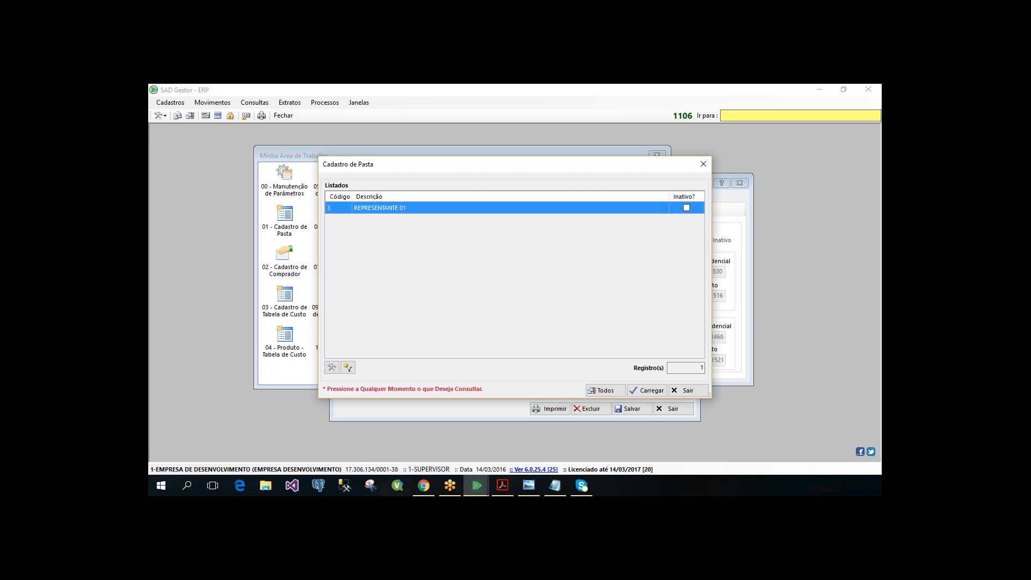
key(Return)
key(Return)
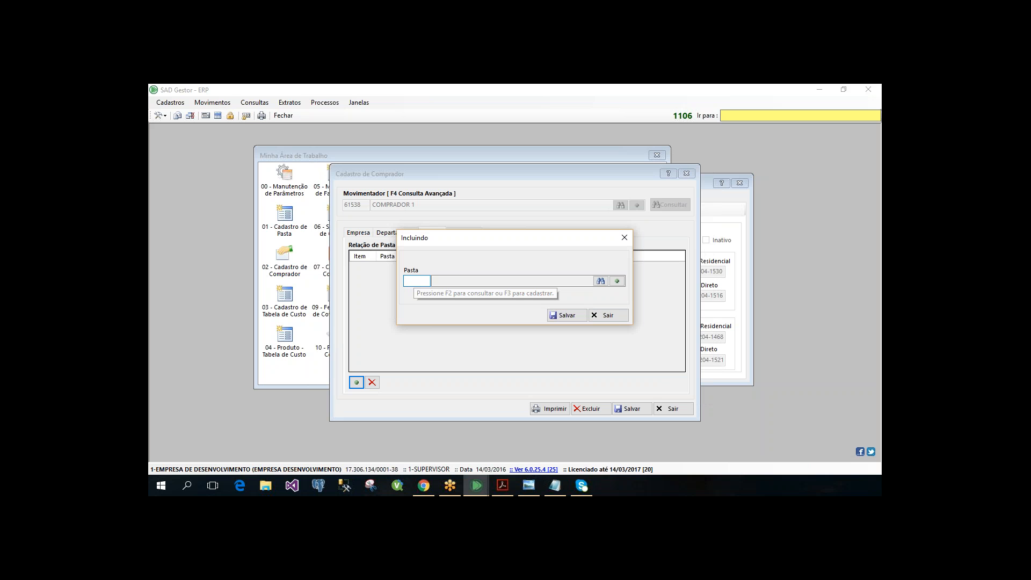
click(624, 238)
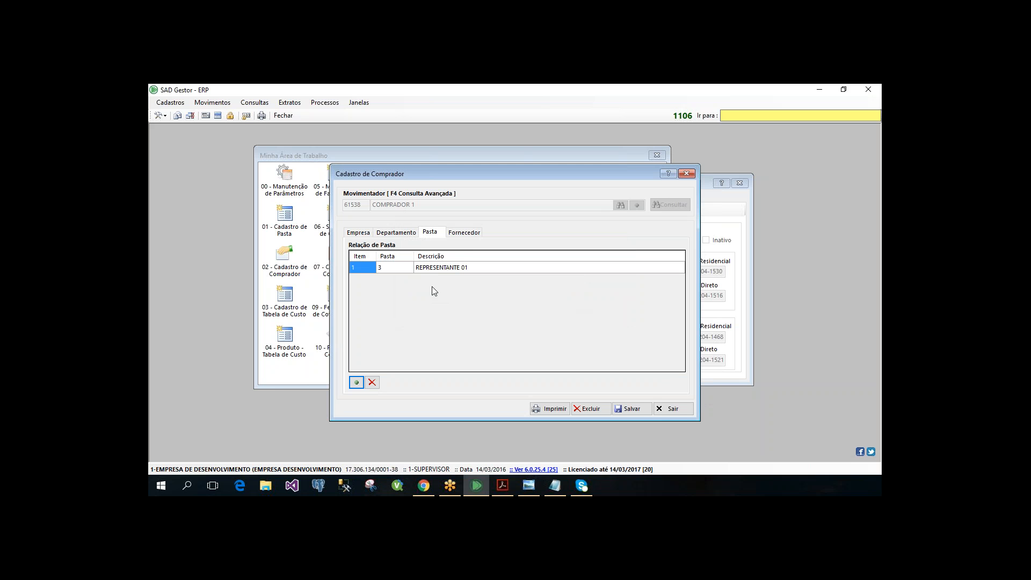
- Review the buyer's Fornecedor, Pasta, Departamento and Empresa lists to check which suppliers, folders, departments and companies are linked
click(466, 236)
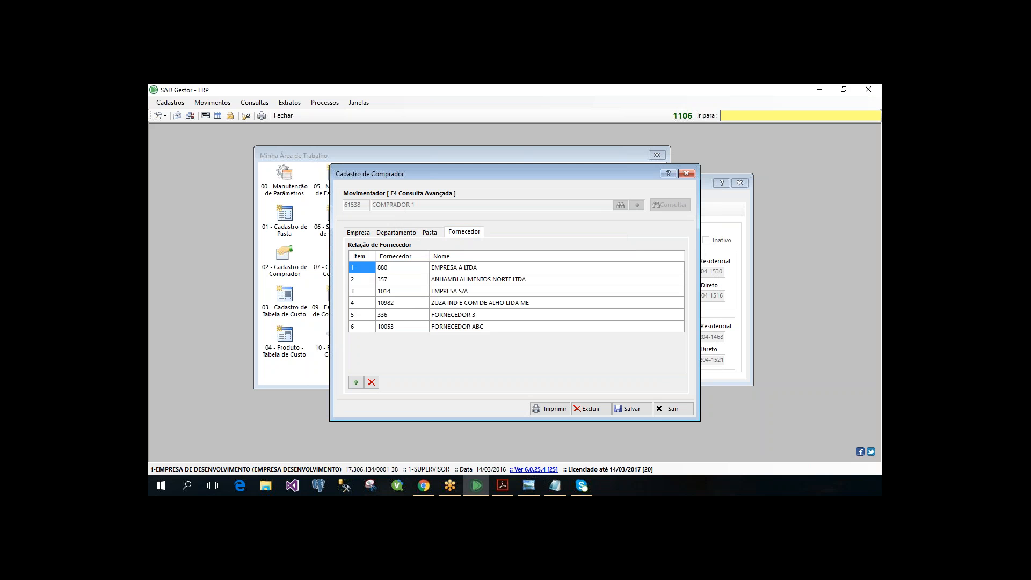
click(362, 280)
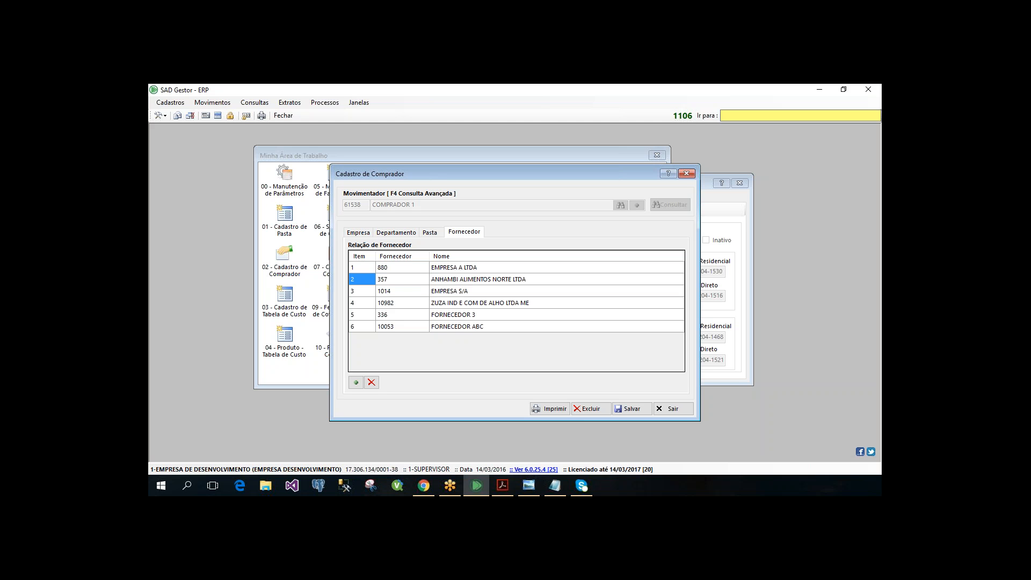
click(430, 236)
click(412, 234)
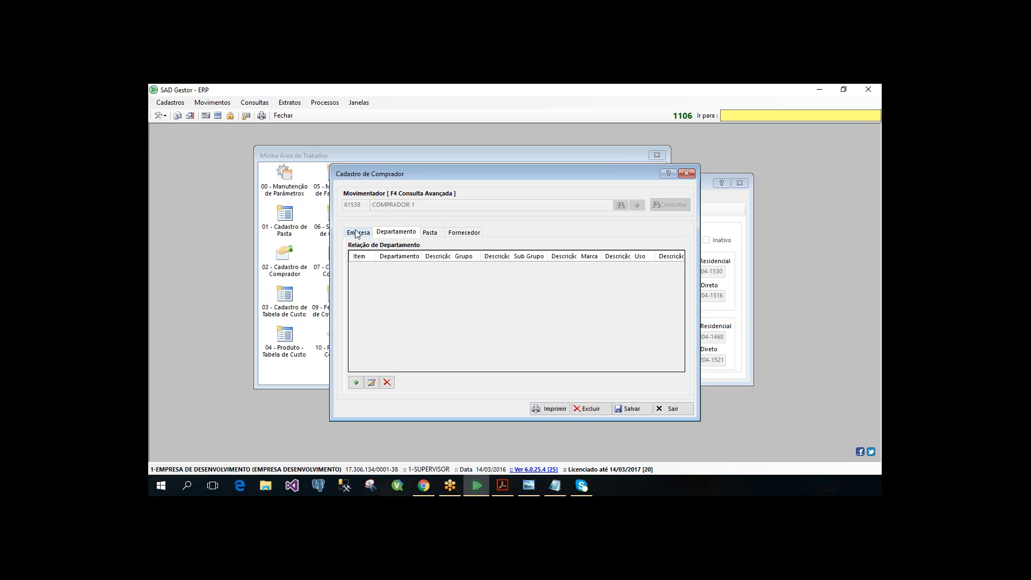
click(375, 229)
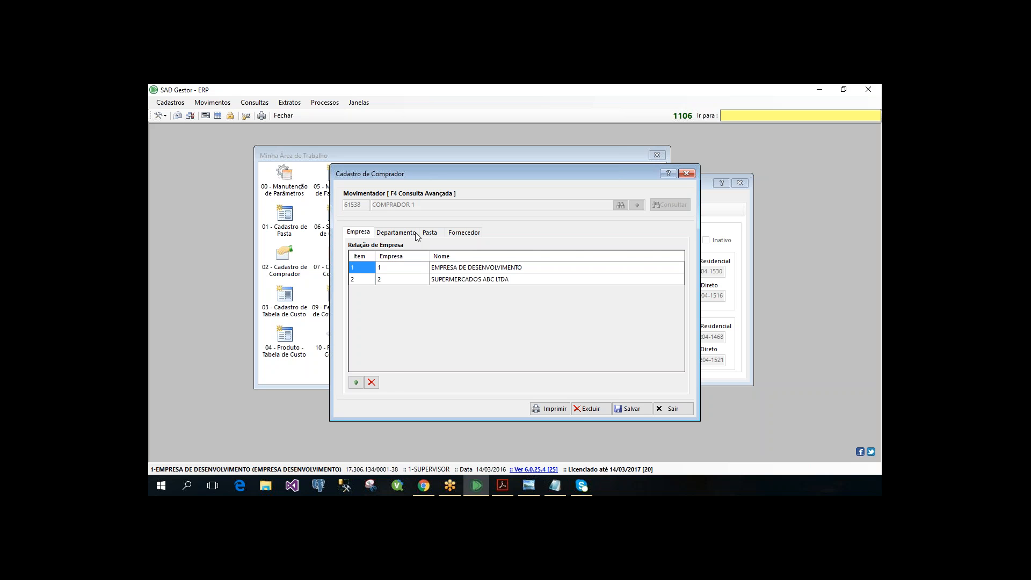
click(387, 236)
click(360, 236)
click(431, 234)
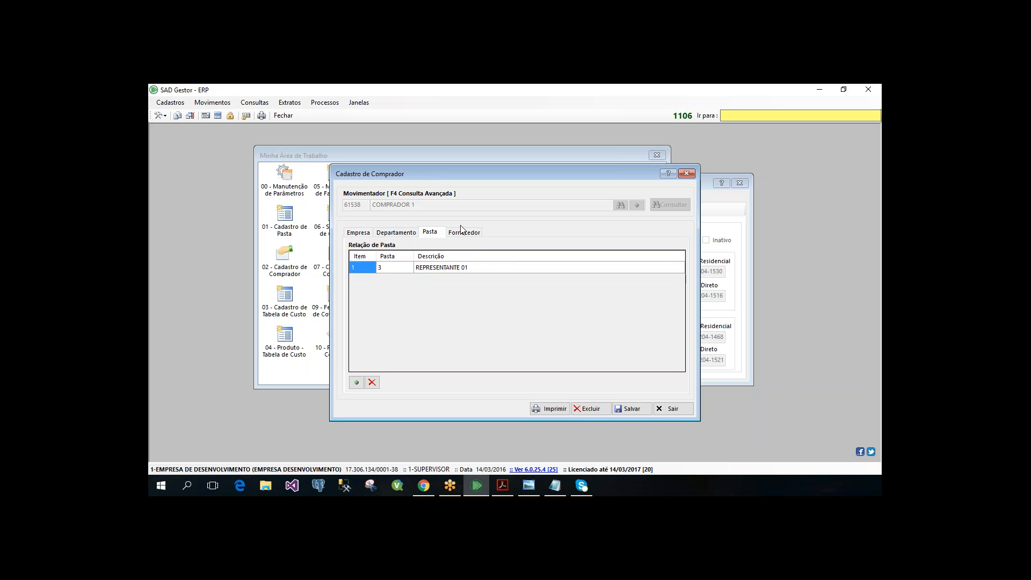
click(462, 235)
click(413, 233)
click(367, 235)
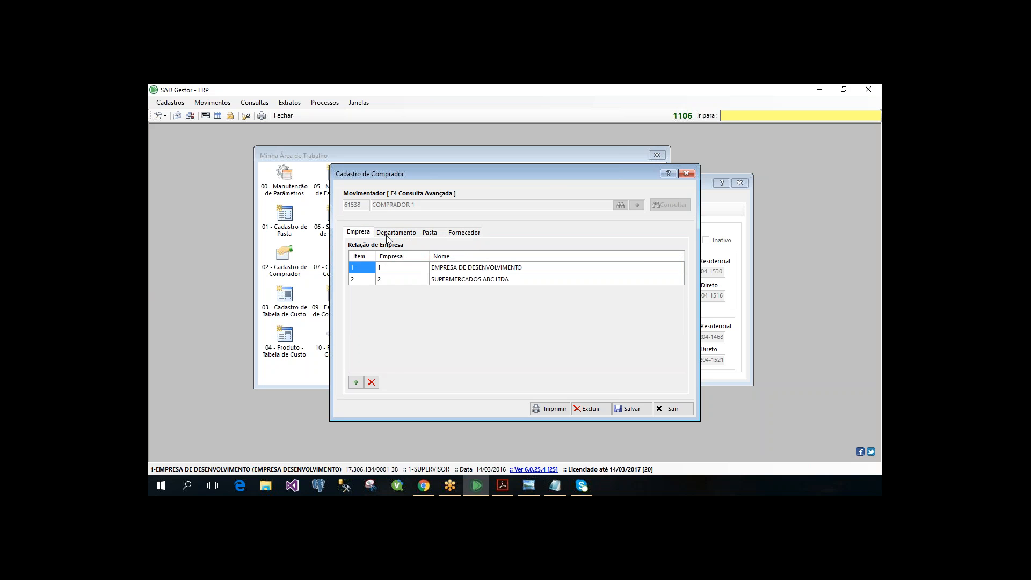
click(388, 235)
click(429, 235)
click(462, 236)
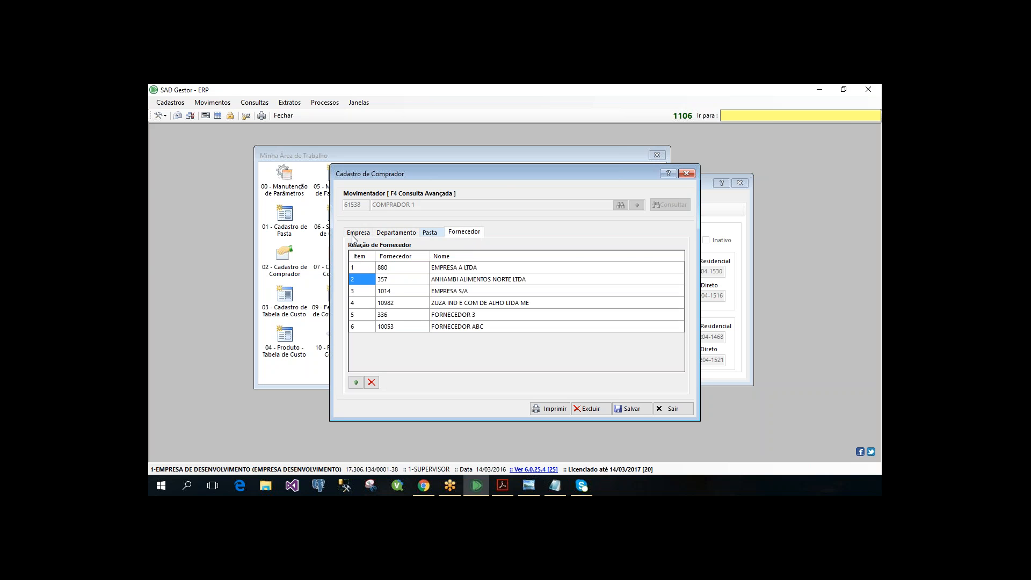
click(358, 232)
click(406, 234)
click(463, 233)
click(429, 233)
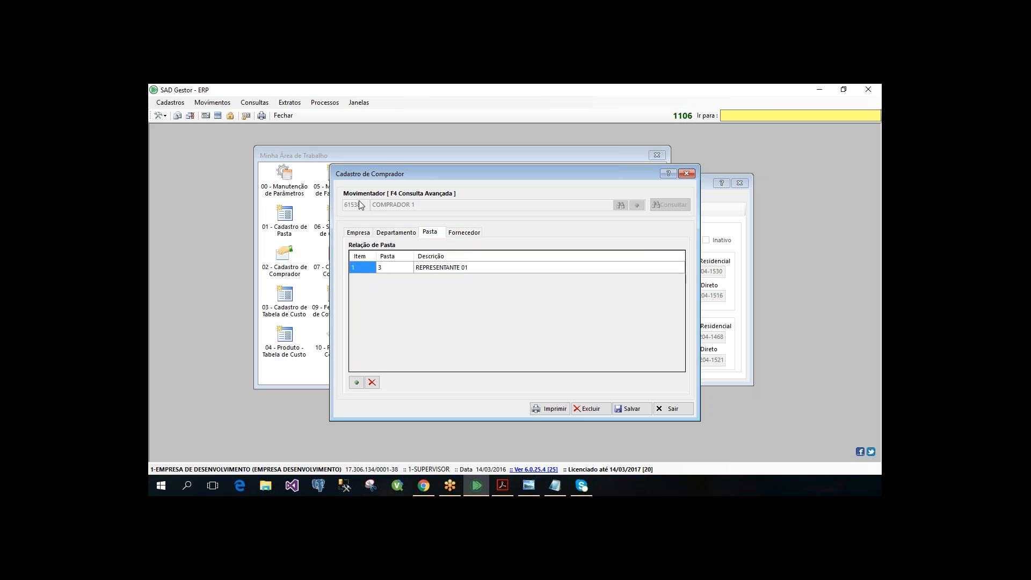
- Save the COMPRADOR 1 record and close Cadastro de Comprador
click(619, 408)
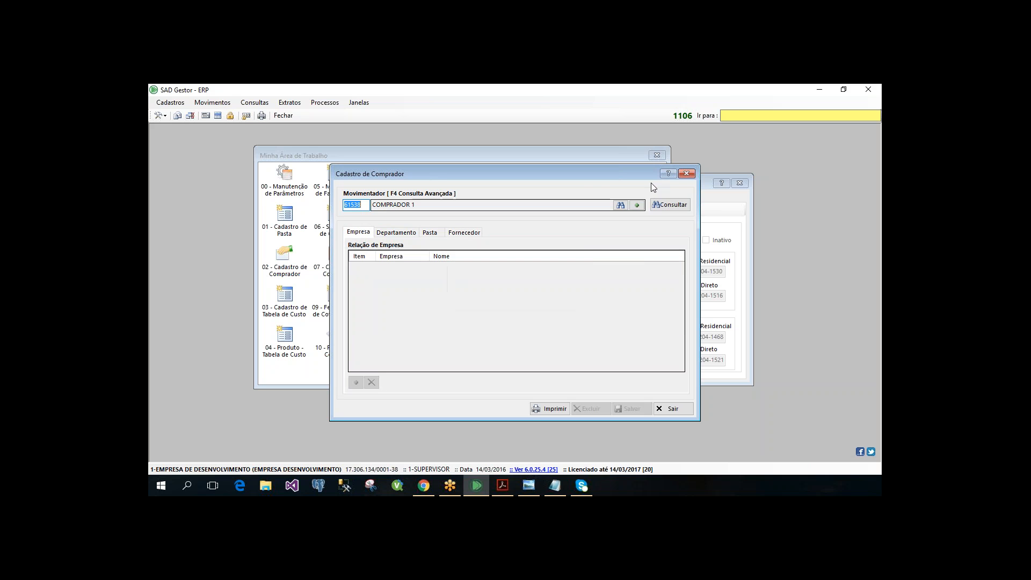
click(686, 174)
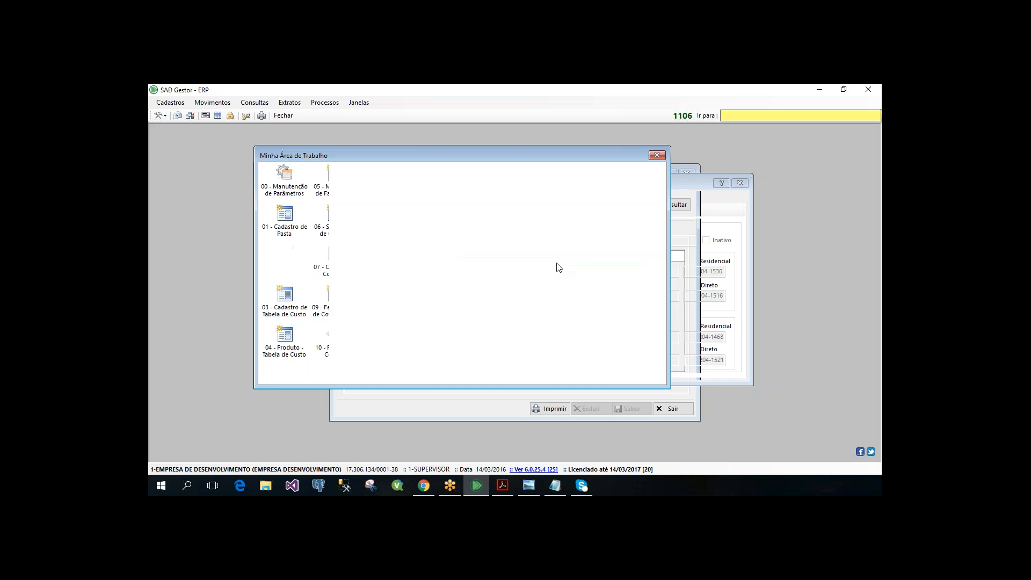
- Open Cadastro de Tabela de Custo and start a new cost table record
click(297, 299)
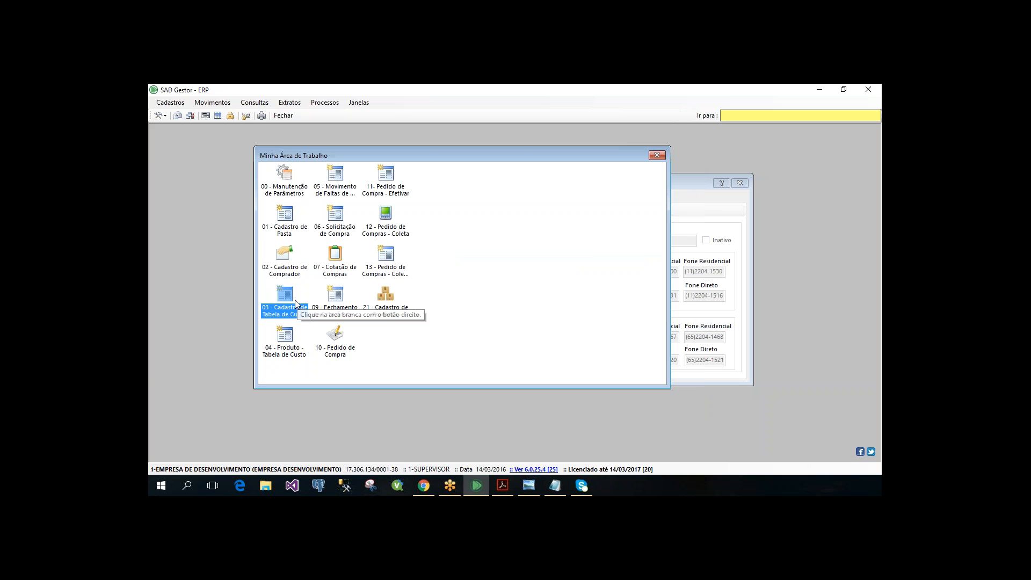
double_click(294, 300)
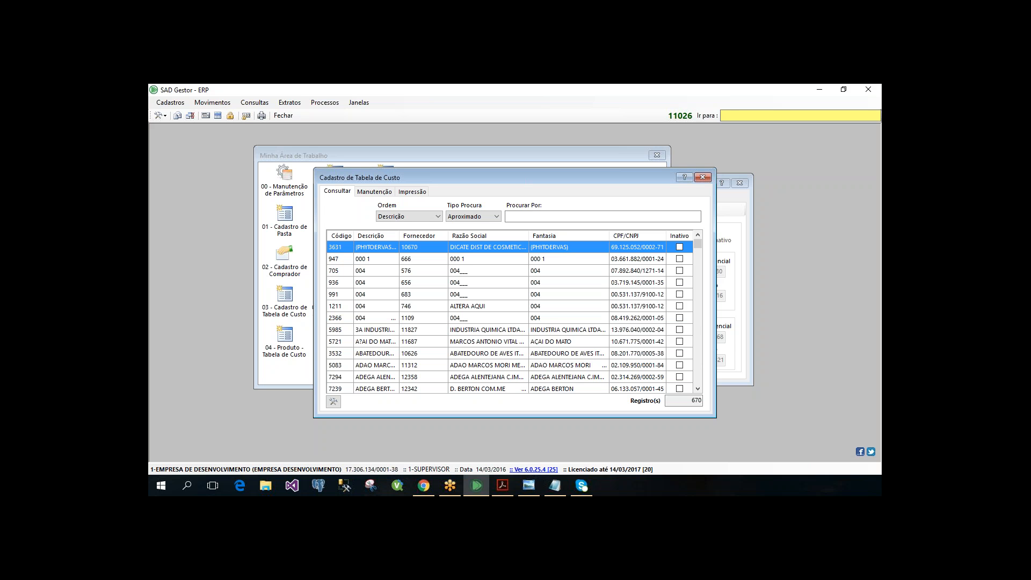
click(375, 190)
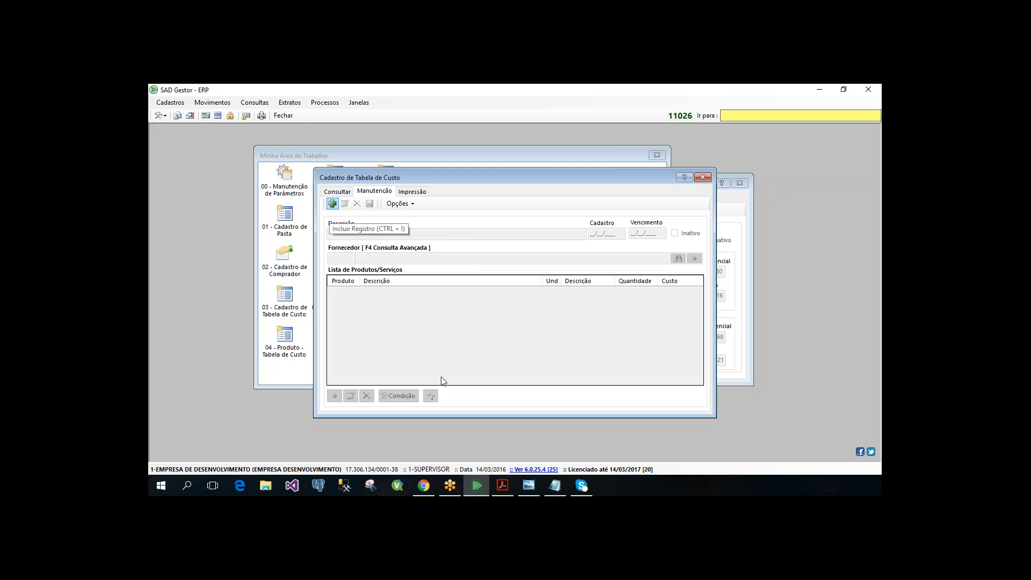
key(ctrl+i)
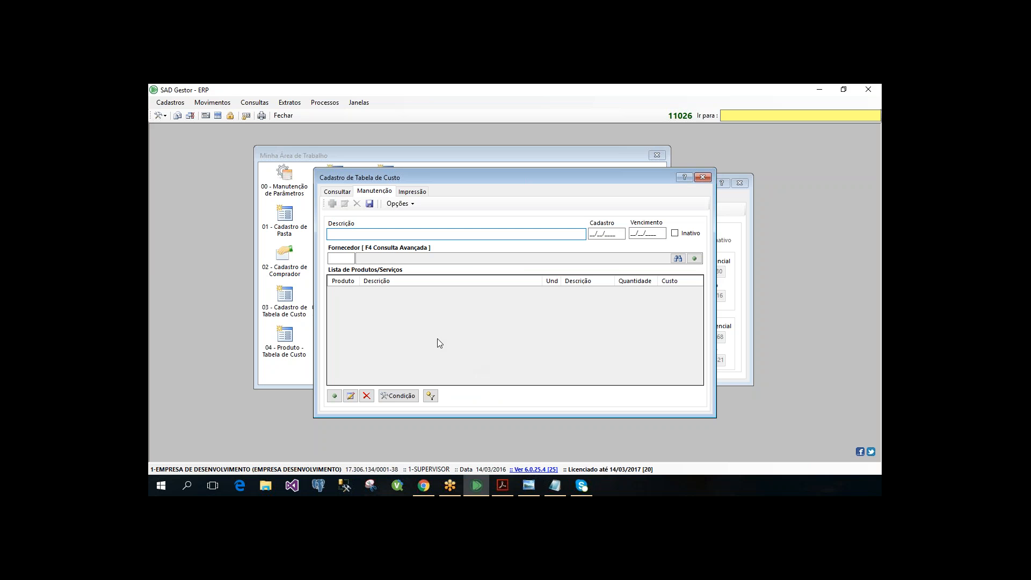
- Browse the list of existing cost tables, then return to the Fornecedor field of the new record
click(345, 192)
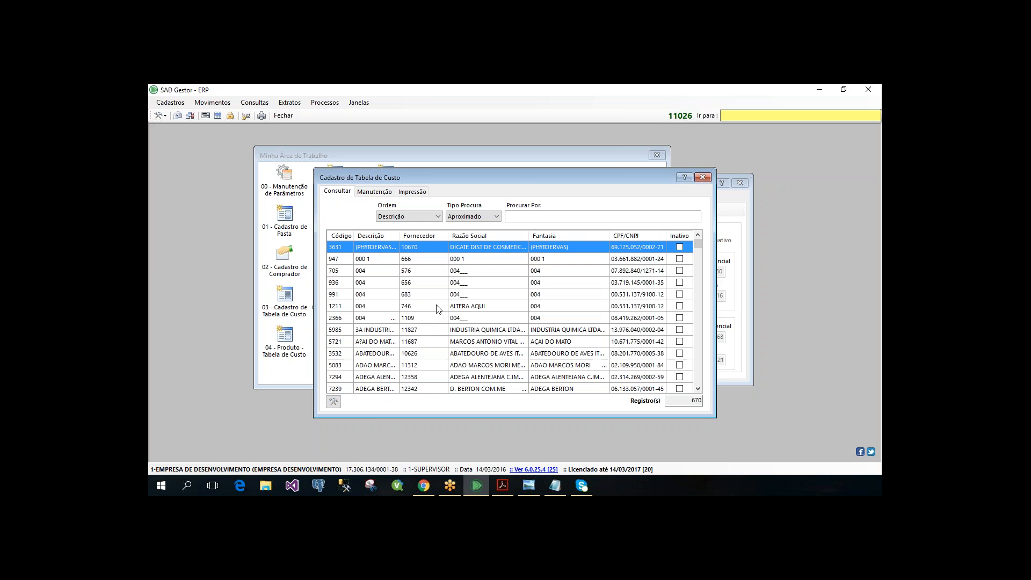
scroll(436, 308, down, 12)
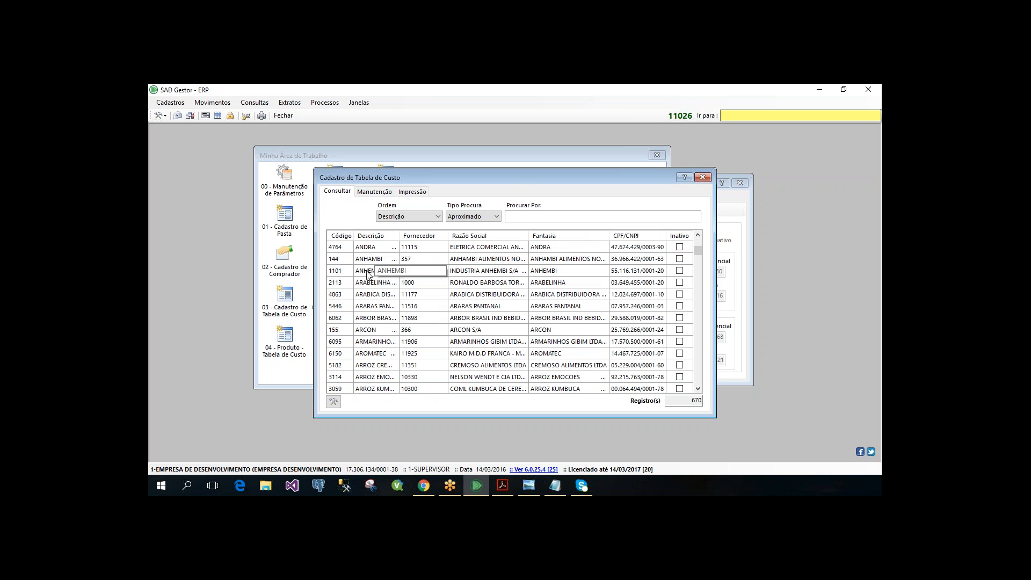
scroll(369, 336, up, 3)
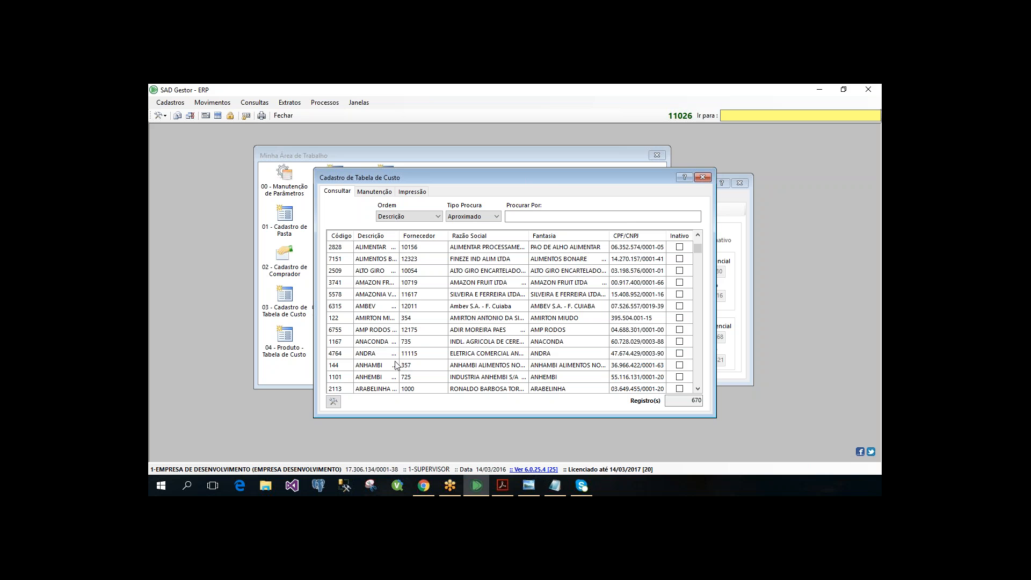
click(376, 192)
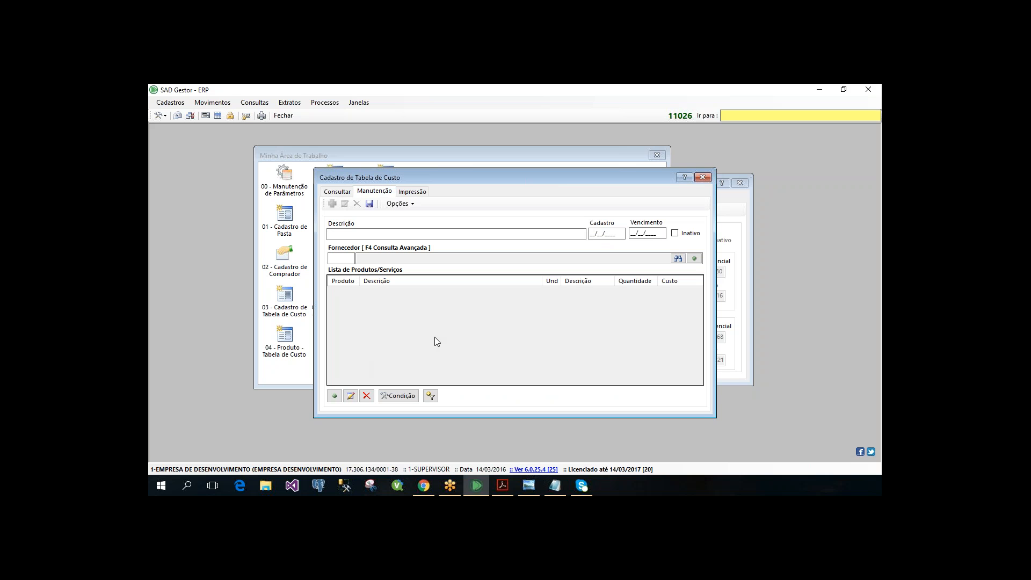
click(344, 258)
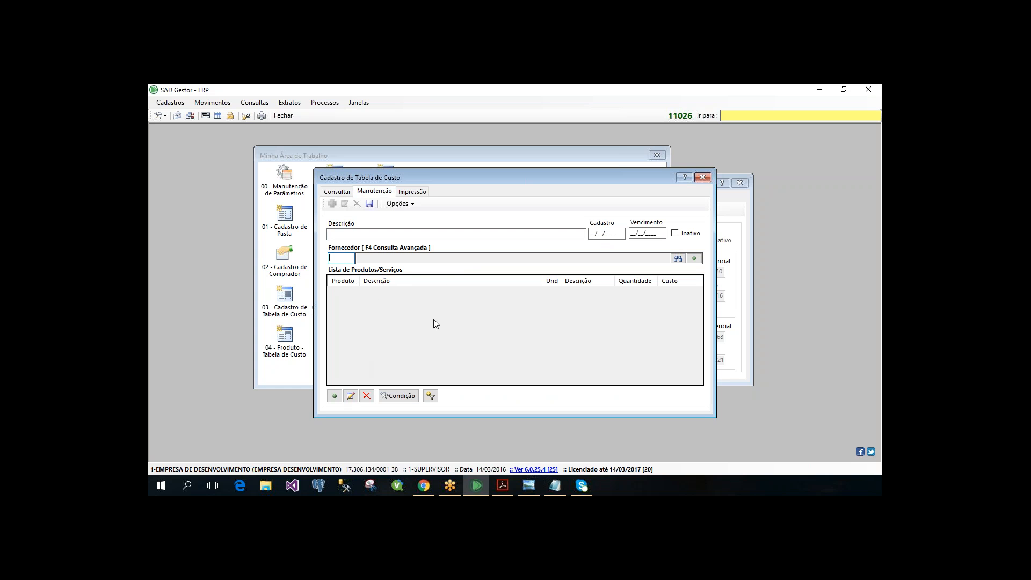
- Load the new cost table's products with filters Departamento 2 ACOUGUE and Grupo 1 AVES, and select the first product's Custo
click(398, 400)
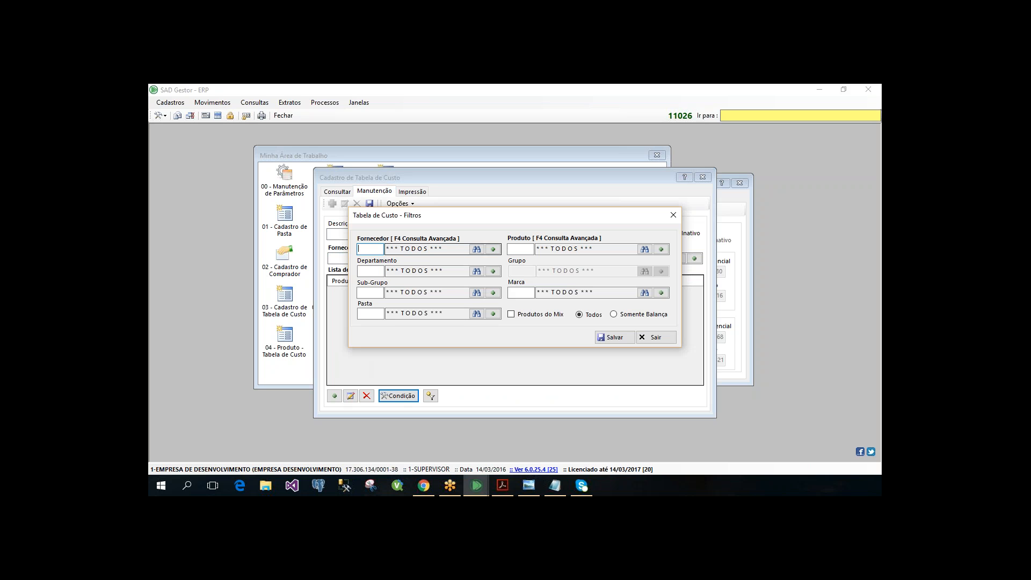
click(375, 274)
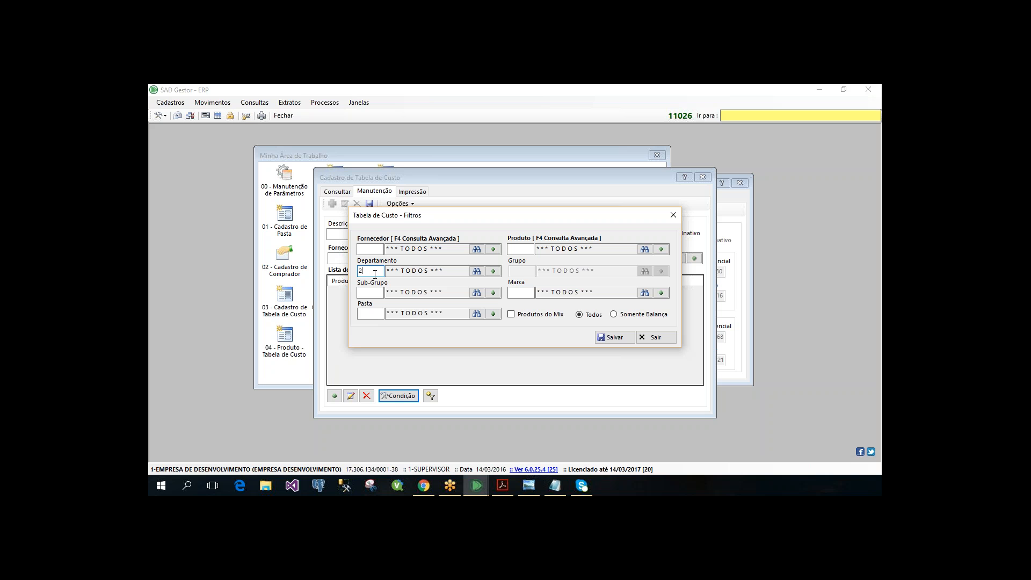
key(Return)
text(1)
key(Return)
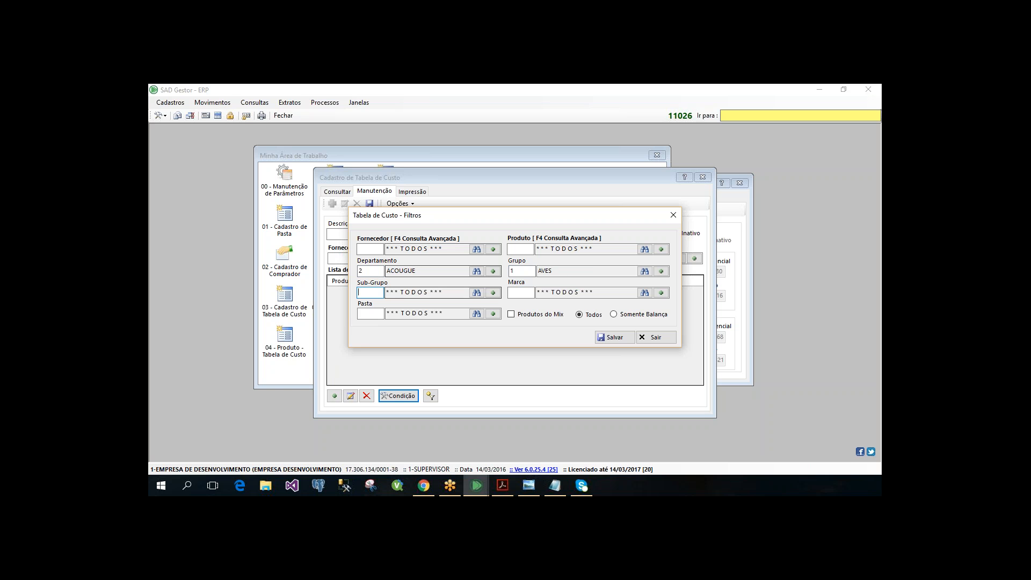
key(shift+Tab)
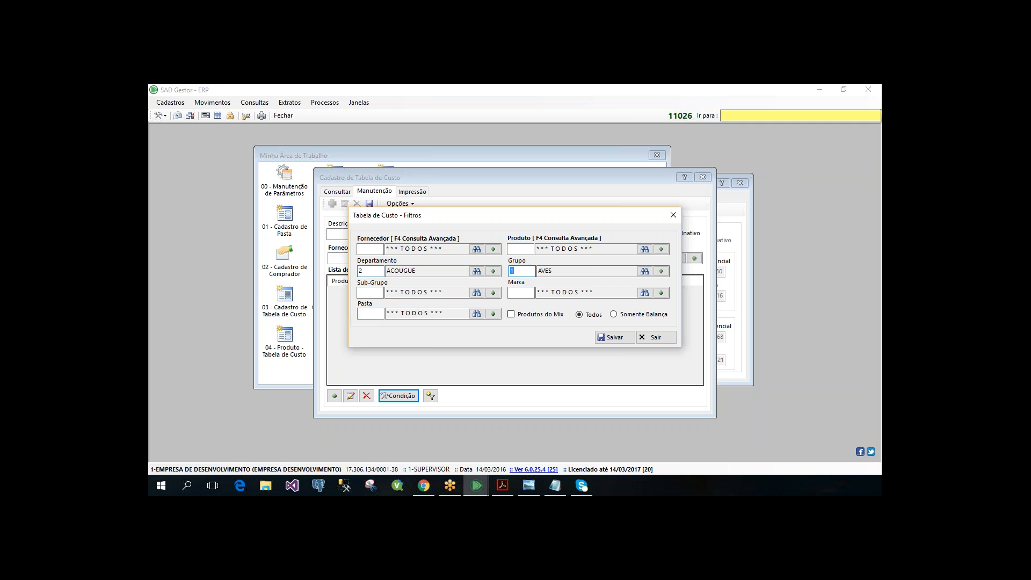
key(Tab)
click(610, 337)
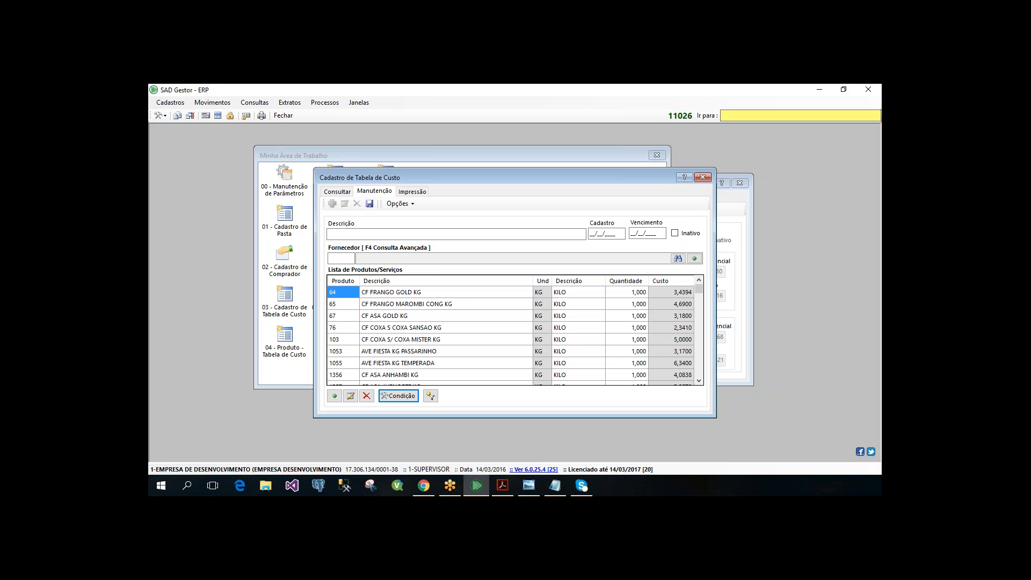
click(689, 295)
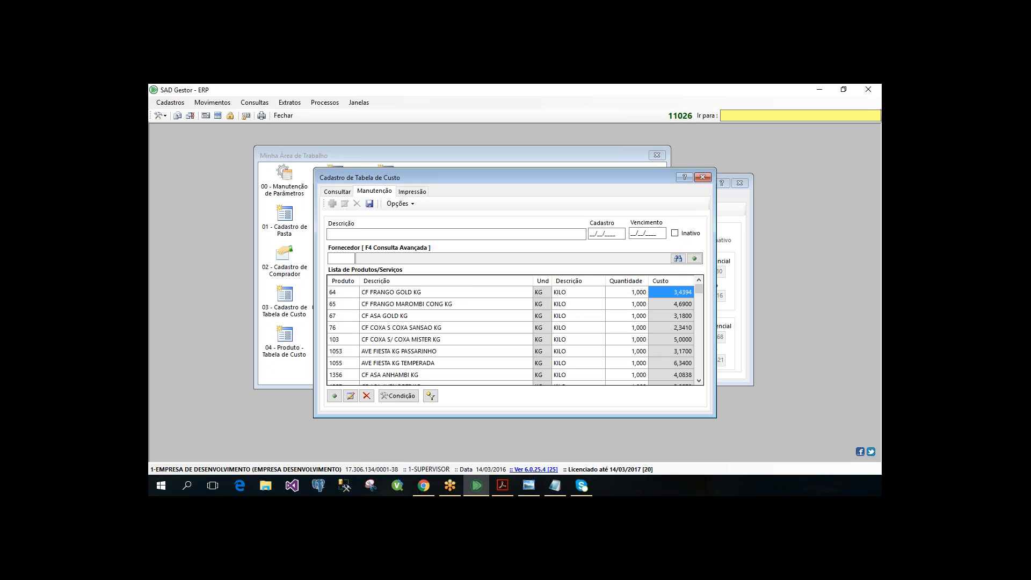
- Look up the costs of product 64 in Consulta de Produto - Custos and close the query
click(268, 98)
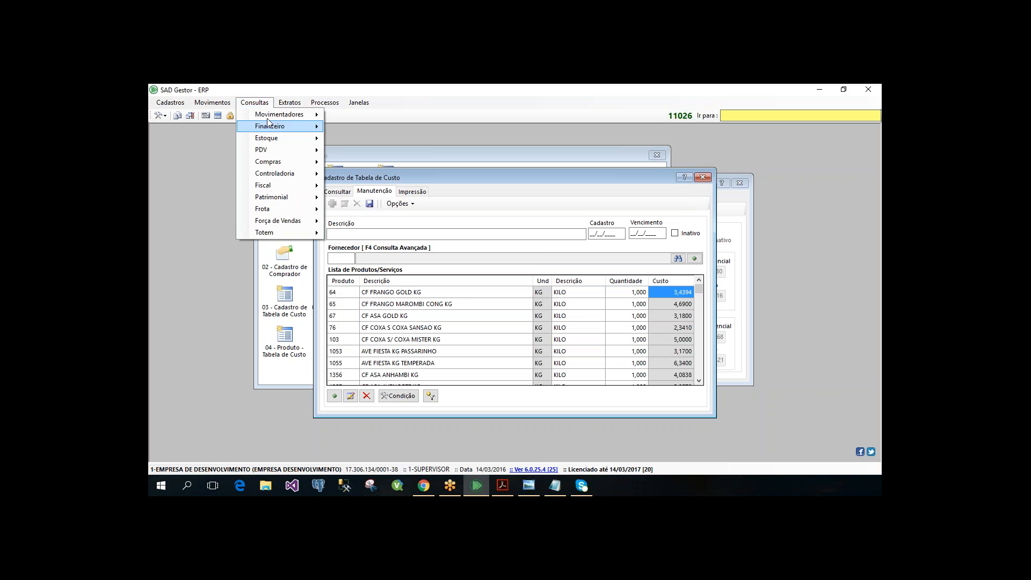
mouse_move(278, 140)
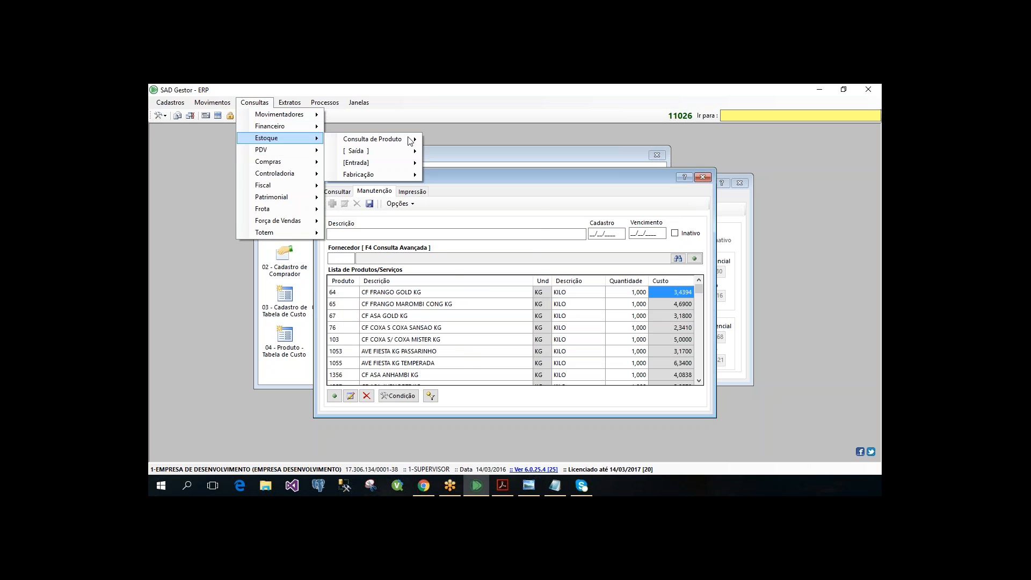
mouse_move(411, 141)
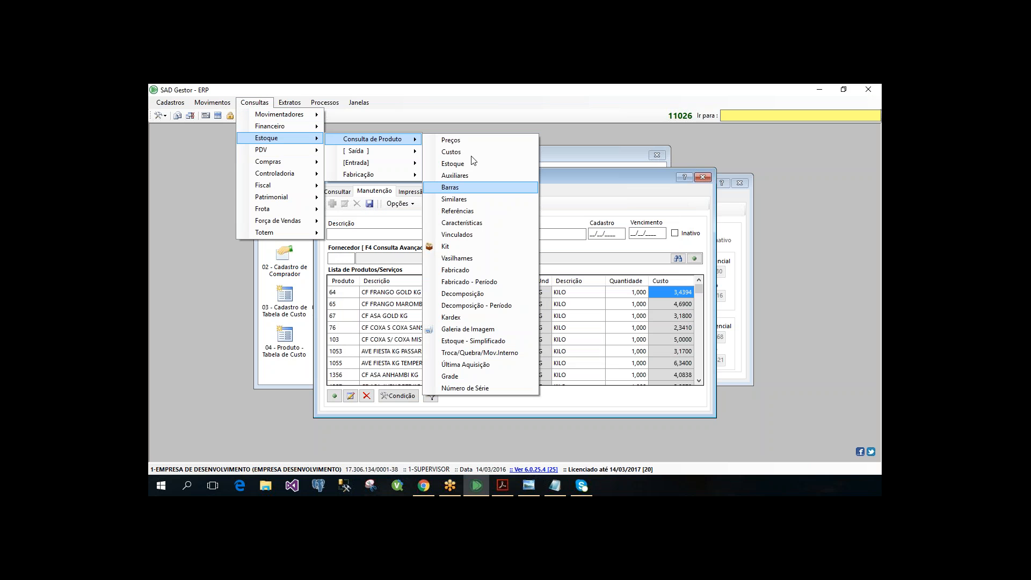
key(Return)
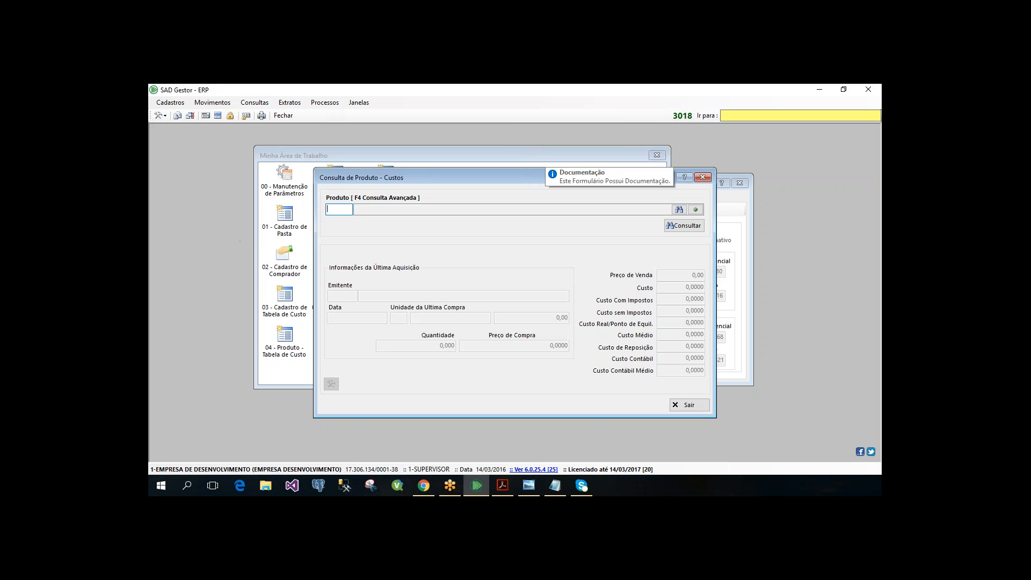
text(64)
key(Return)
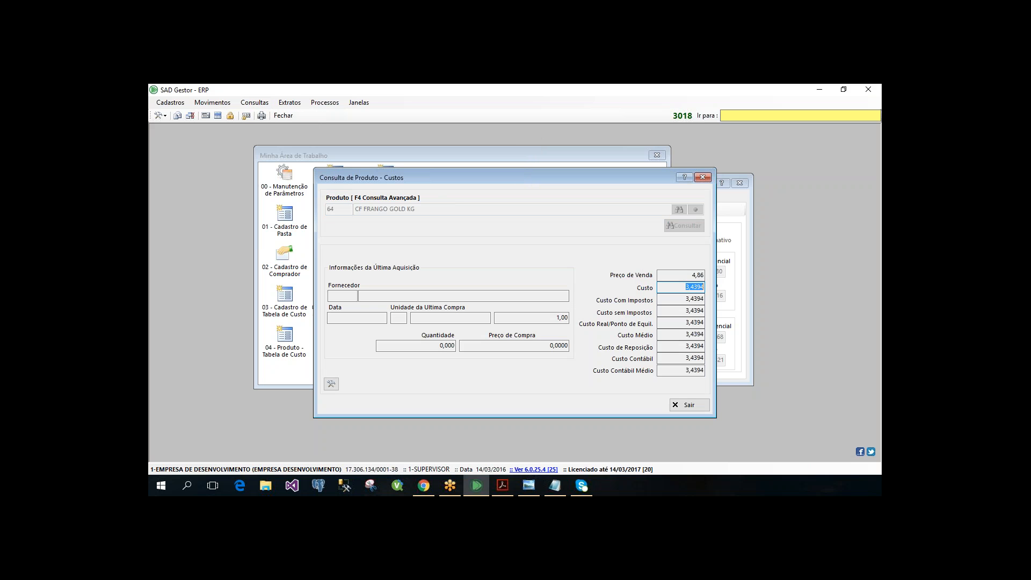
drag(458, 178, 456, 198)
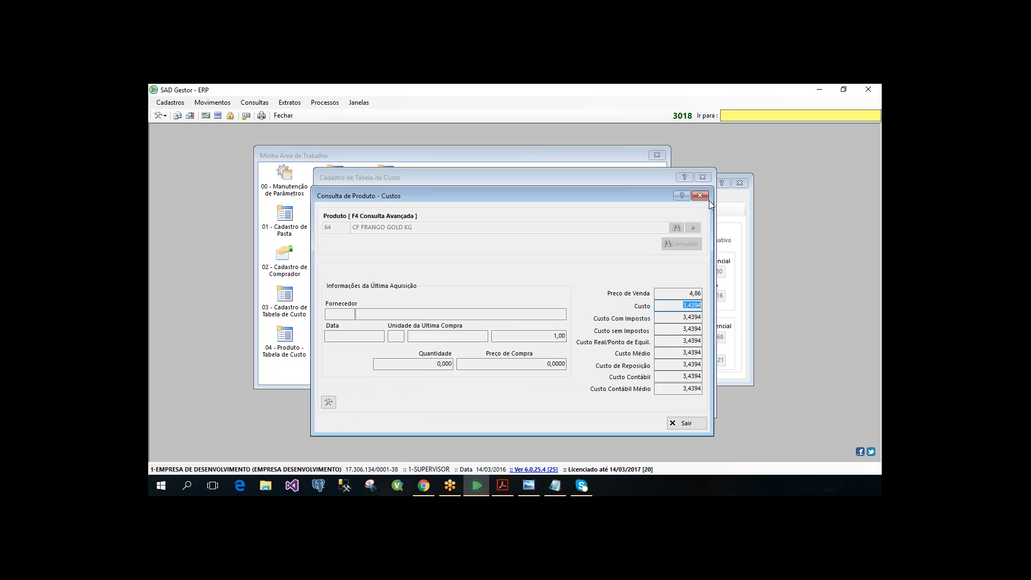
key(Escape)
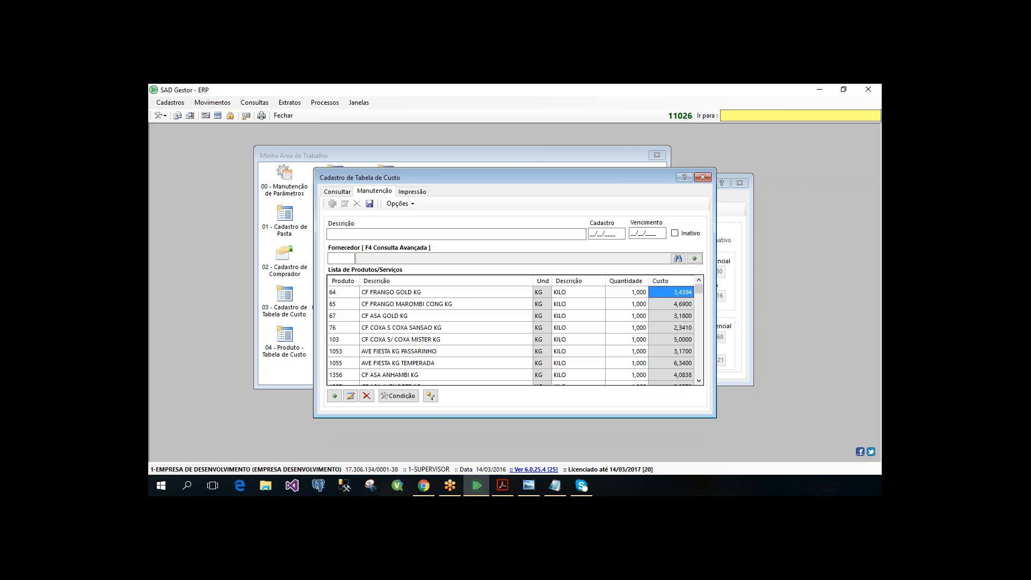
- Locate product 1356 in the cost table's product list using the product filter
drag(465, 172, 444, 161)
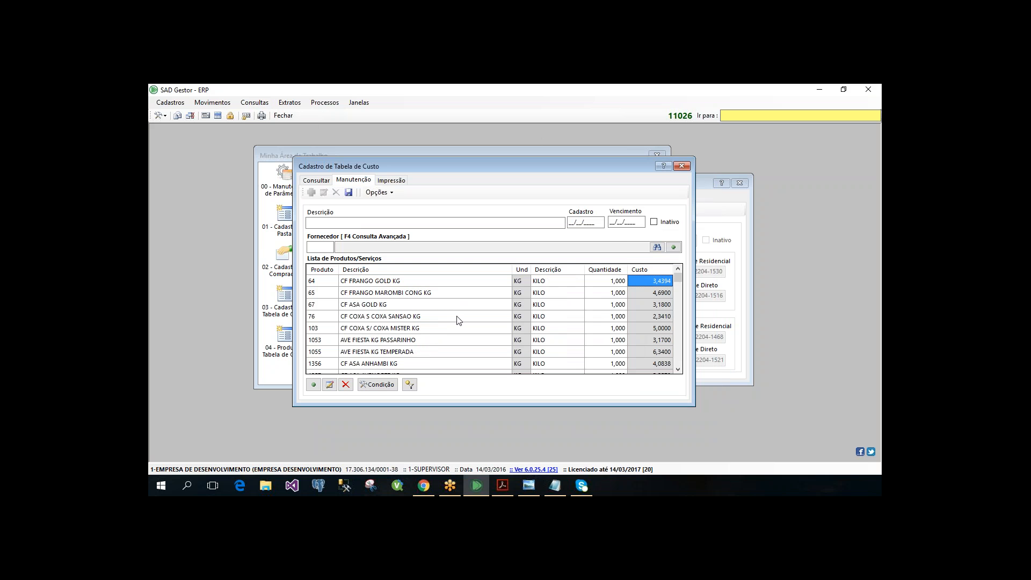
click(410, 384)
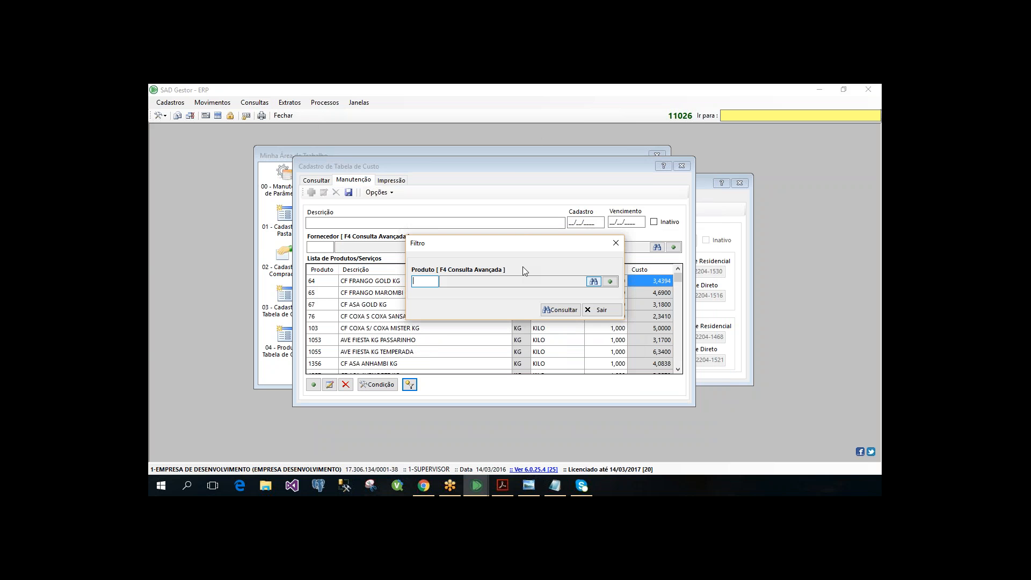
mouse_move(521, 253)
mouse_down()
mouse_move(516, 231)
mouse_move(513, 263)
mouse_up()
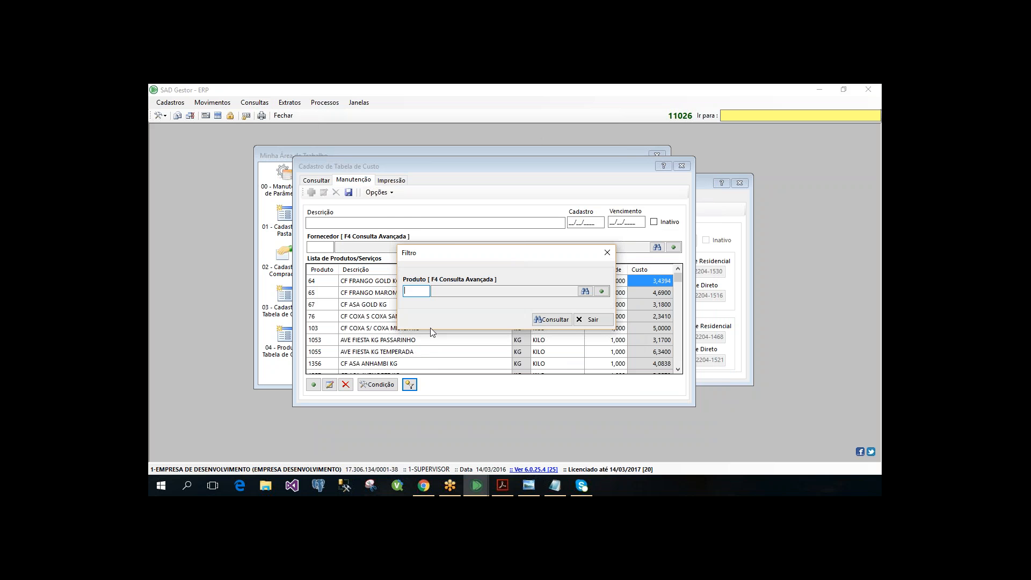
text(156)
key(BackSpace)
key(BackSpace)
text(356)
key(Return)
key(Return)
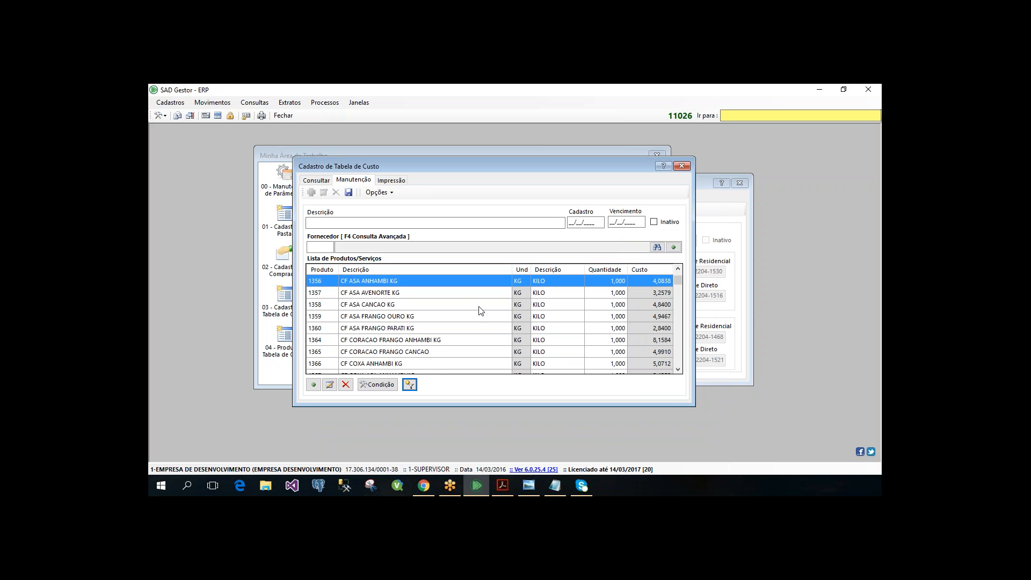
- Set the Custo of product 1356 CF ASA ANHAMBI KG to 5
click(653, 281)
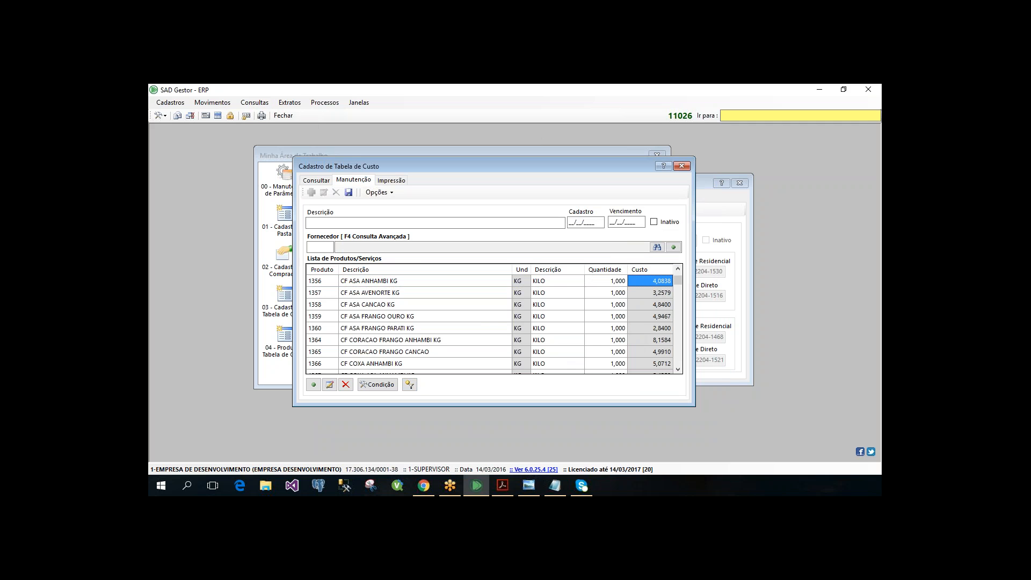
text(5)
key(Return)
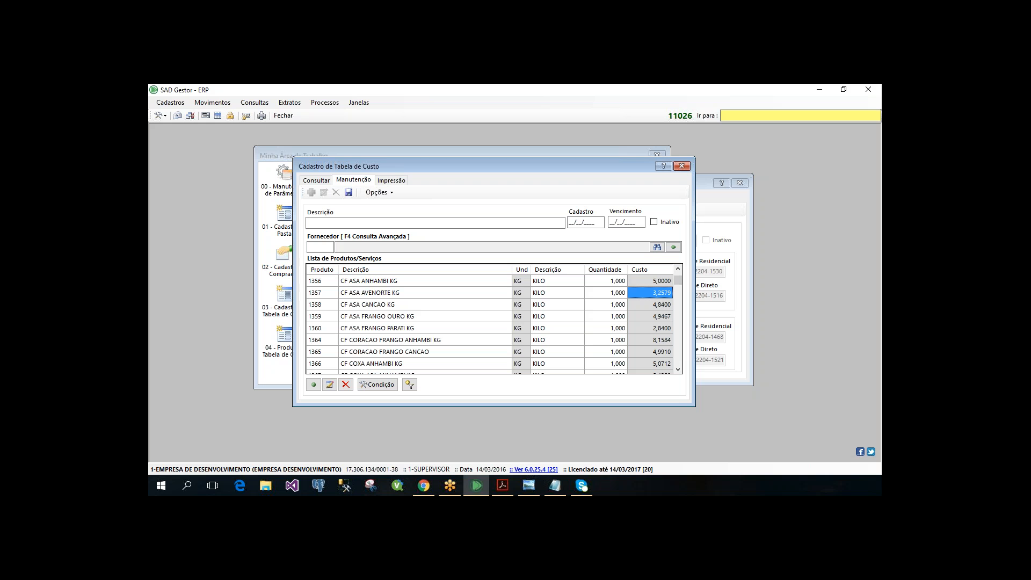
- View the edit form of product 1356, then close Cadastro de Tabela de Custo without saving
click(521, 284)
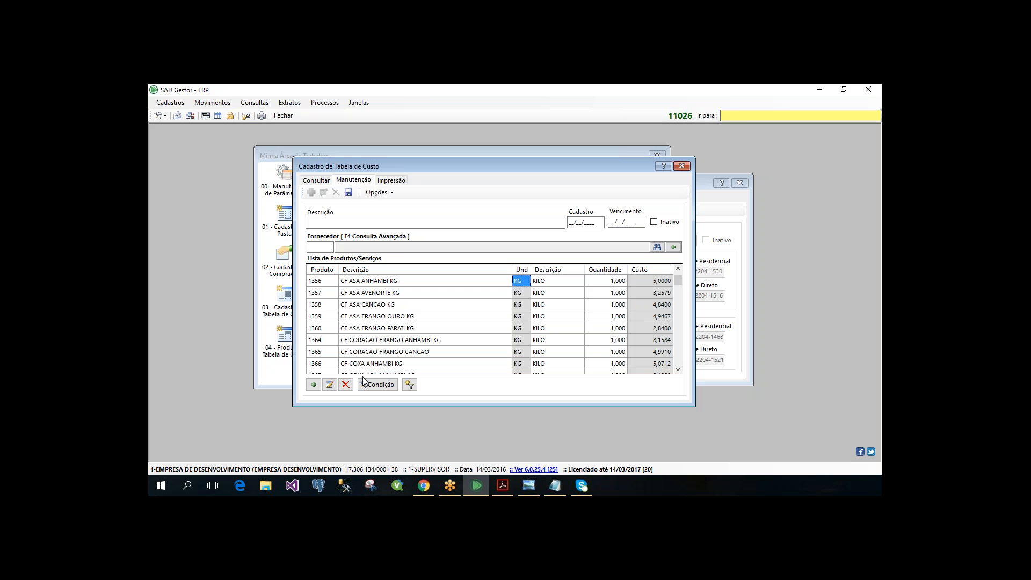
click(329, 384)
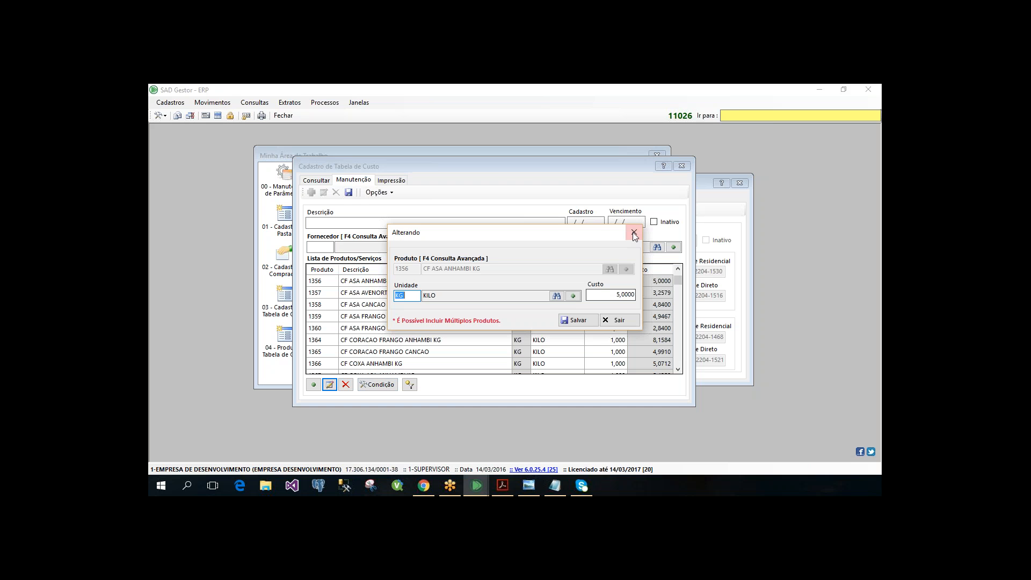
click(682, 166)
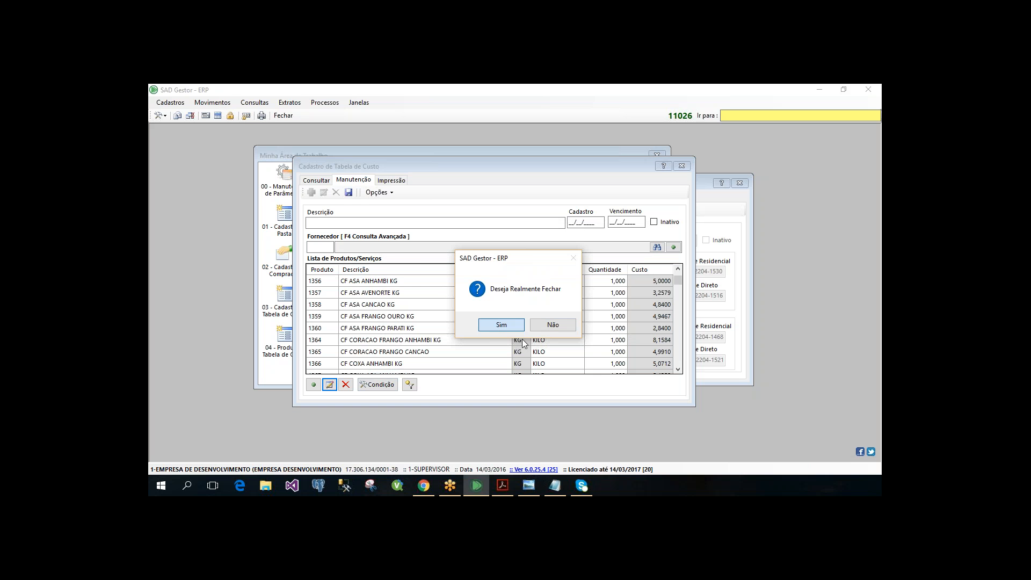
click(500, 325)
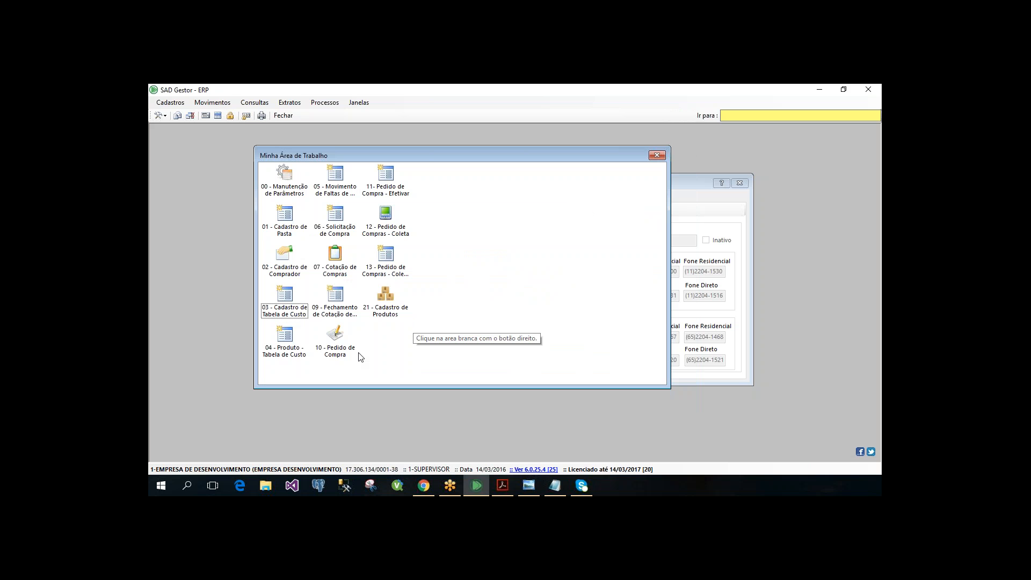
- Open the Produto - Tabela de Custo registration from the purchasing registrations and enlarge its window
click(293, 351)
click(468, 332)
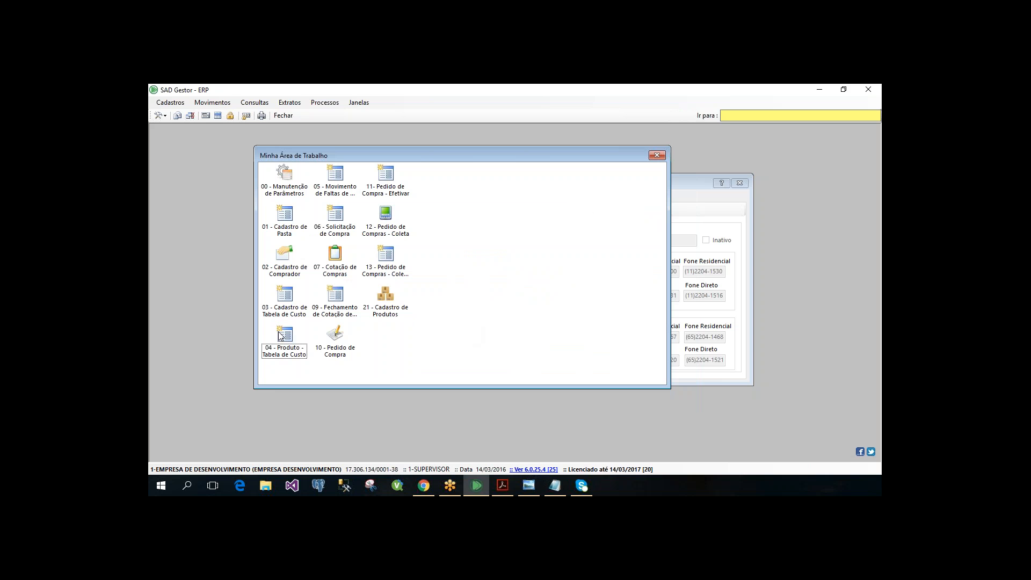
click(285, 339)
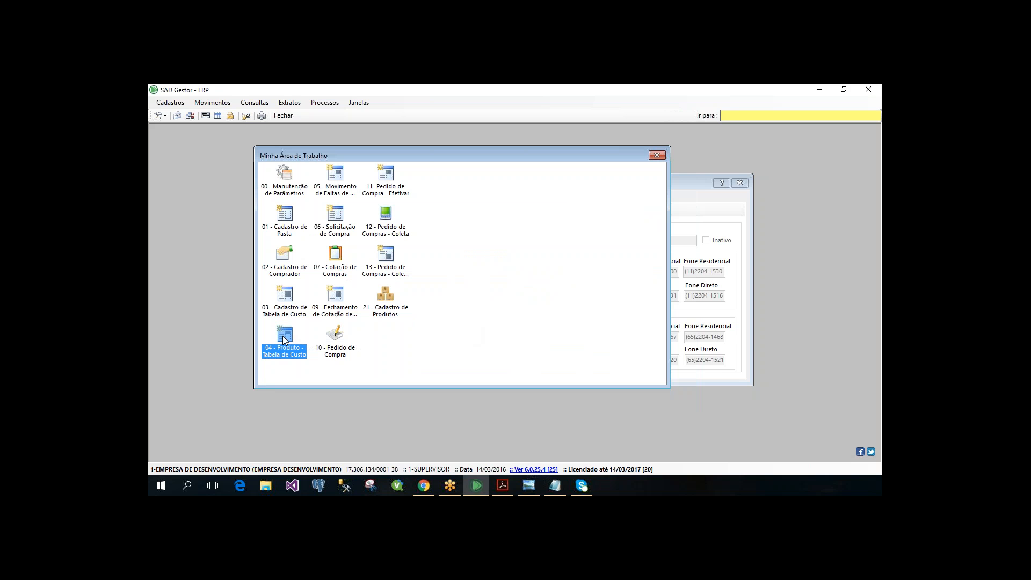
click(173, 106)
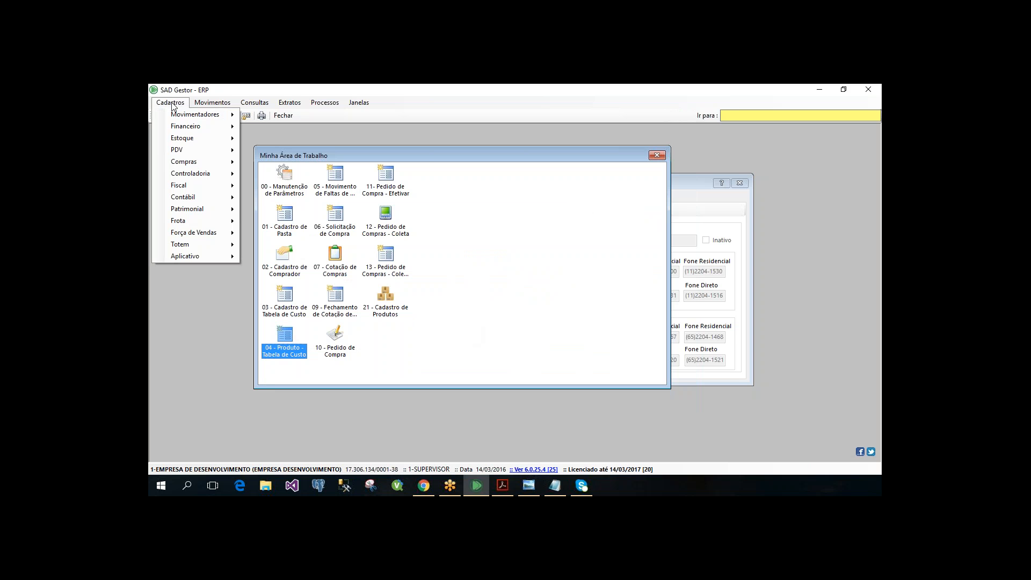
mouse_move(215, 164)
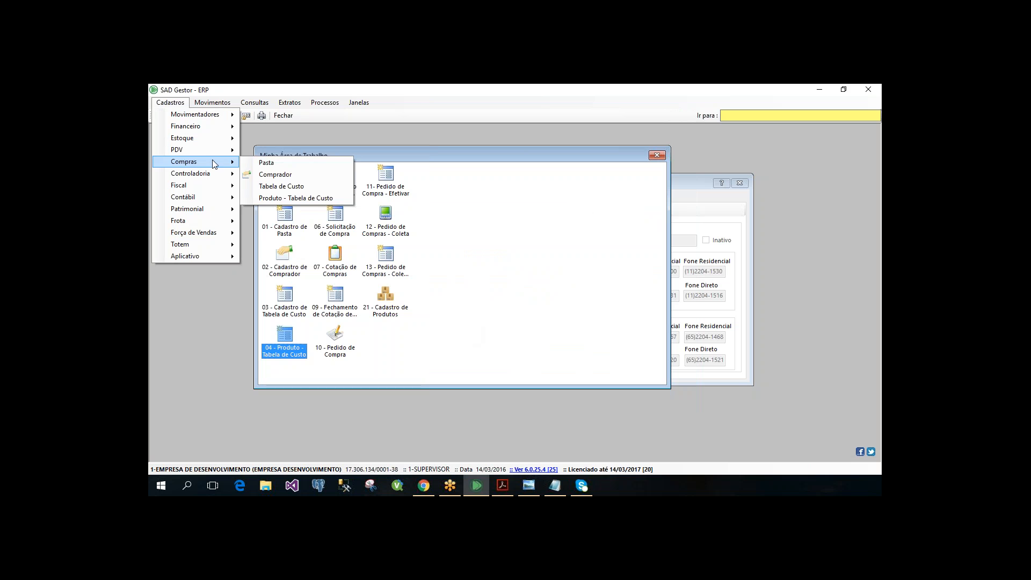
click(314, 200)
drag(452, 178, 408, 160)
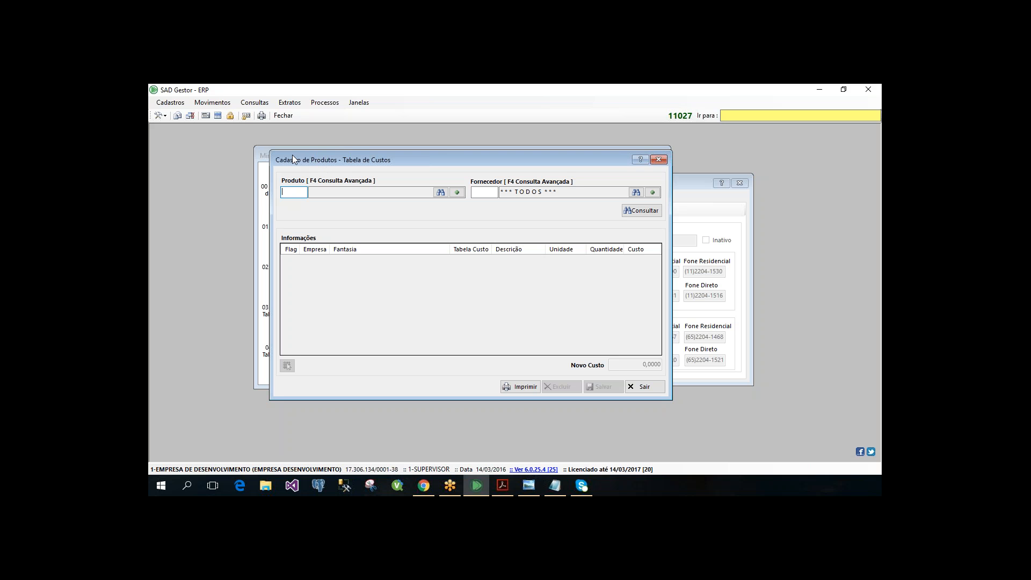
drag(269, 152, 236, 143)
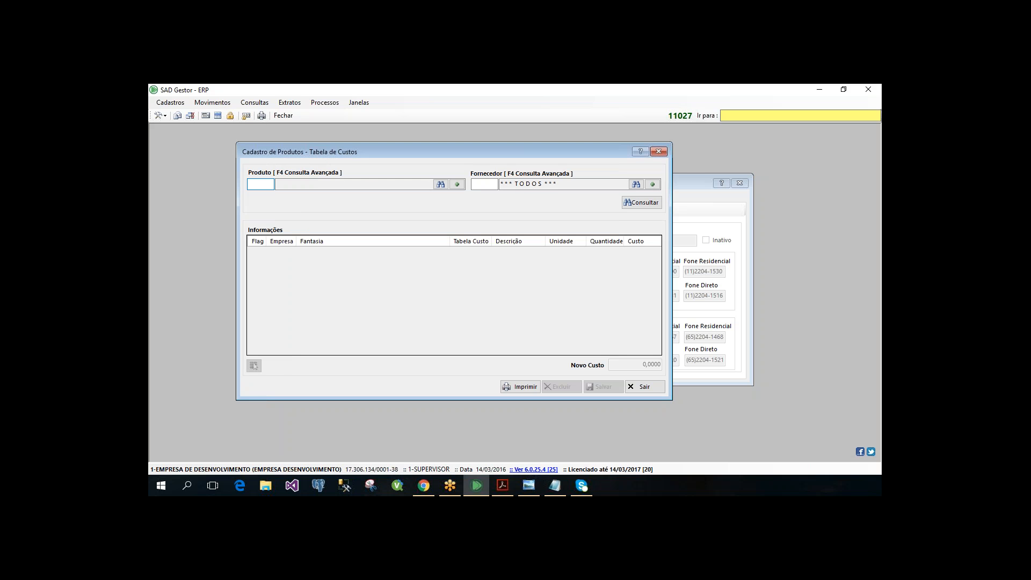
- Query the cost tables of product 564761 OVOS BRANCO POLPA for all suppliers
text(67761)
key(Return)
key(Return)
text(564761)
key(Return)
key(Return)
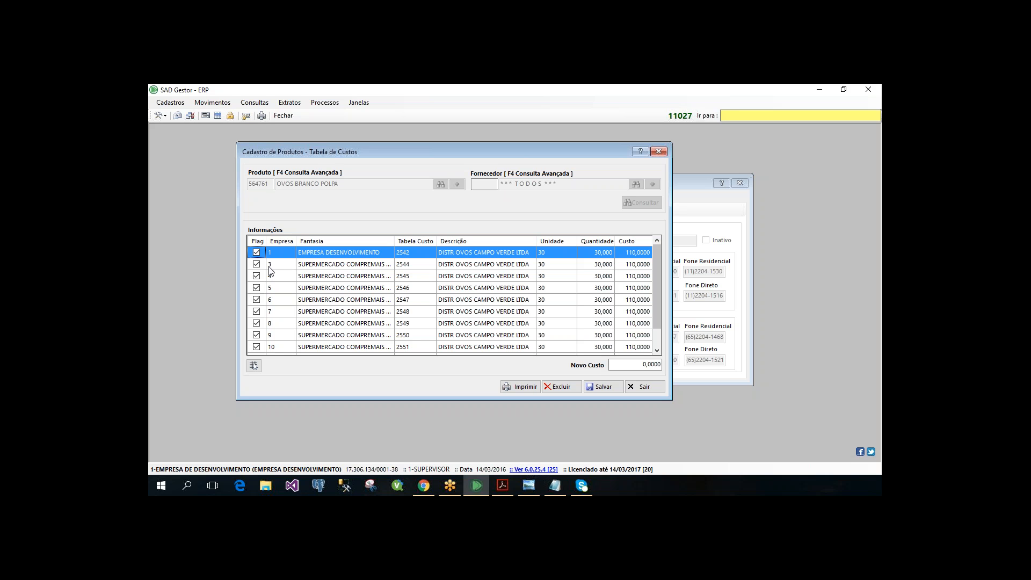
- Unflag all the cost table rows and flag only the row of Empresa 3
right_click(254, 251)
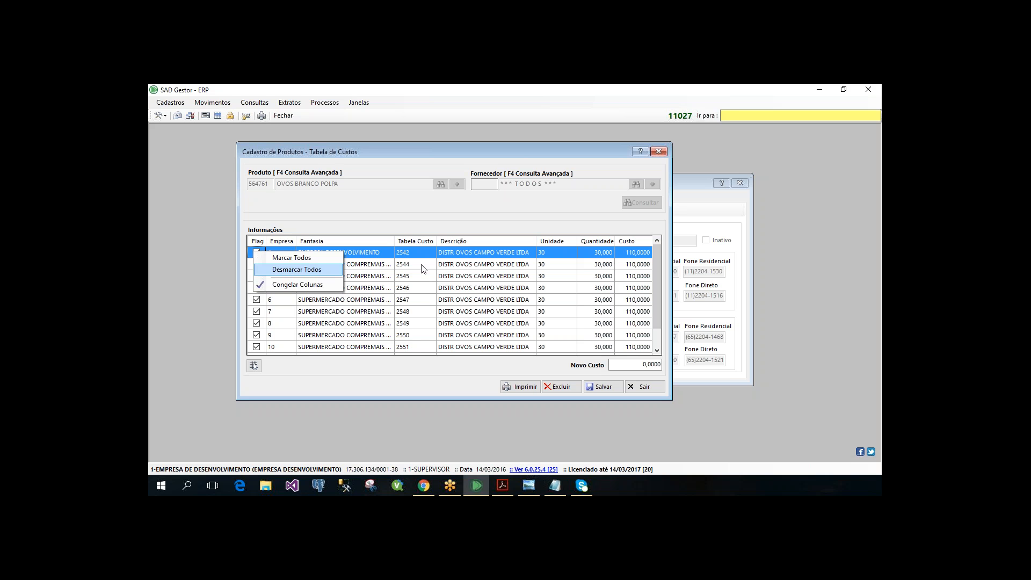
click(297, 269)
click(256, 251)
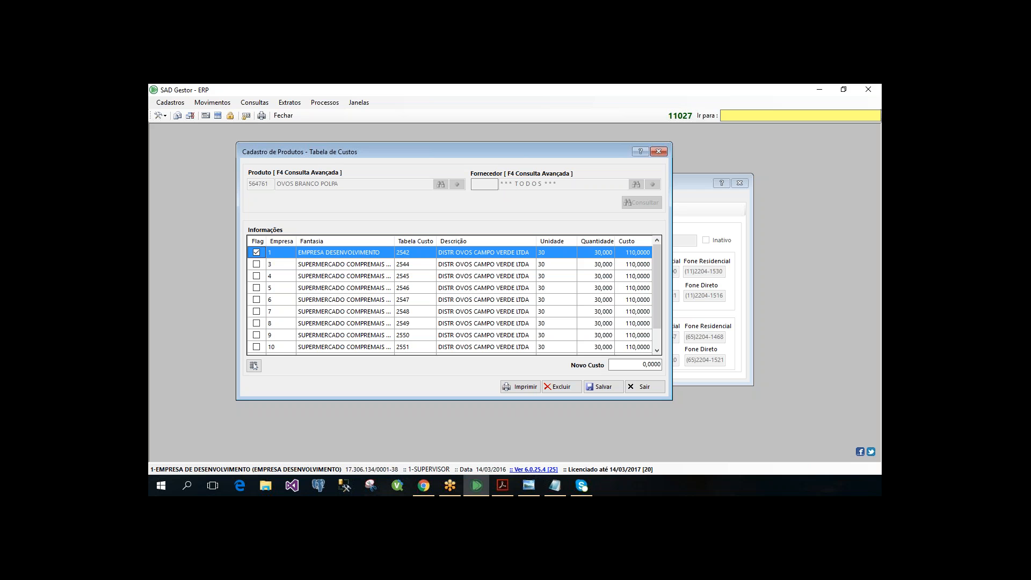
click(256, 253)
click(260, 263)
key(space)
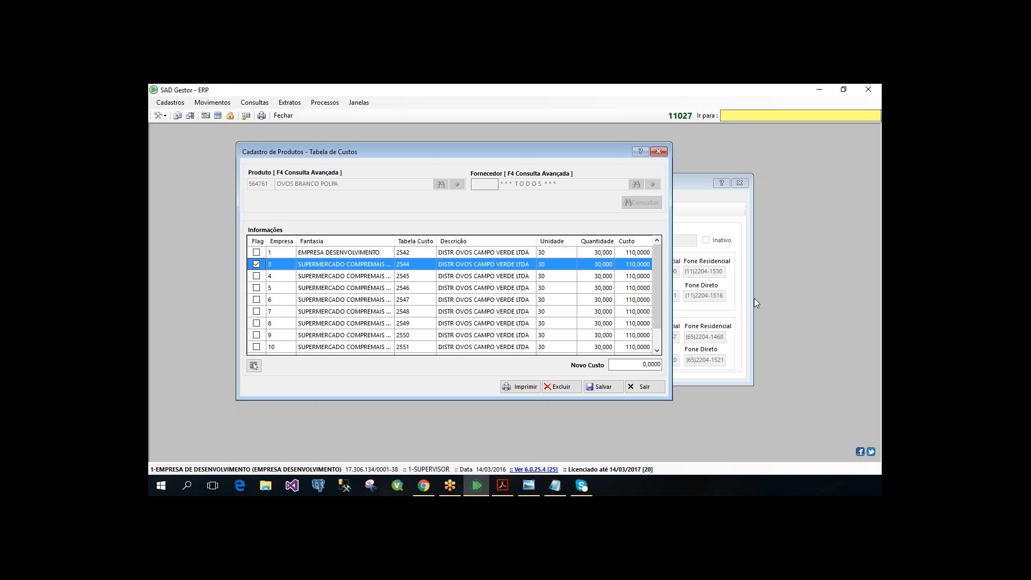
- Set Novo Custo to 125 for the flagged Empresa 3 cost table and save it
key(Tab)
text(125)
key(Return)
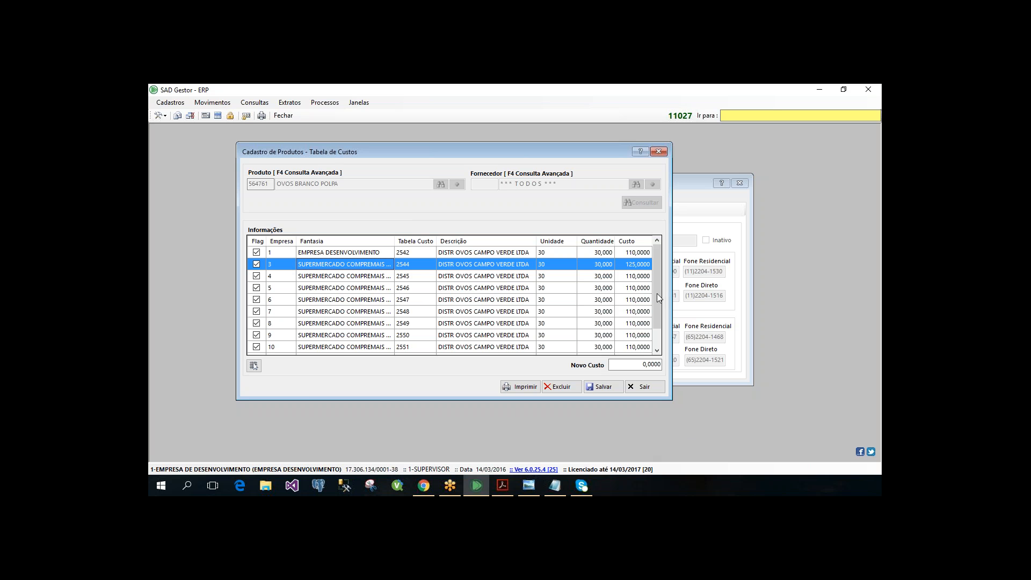
- Close Cadastro de Produtos - Tabela de Custos and Cadastro de Pasta to return to the work area
click(659, 152)
click(741, 185)
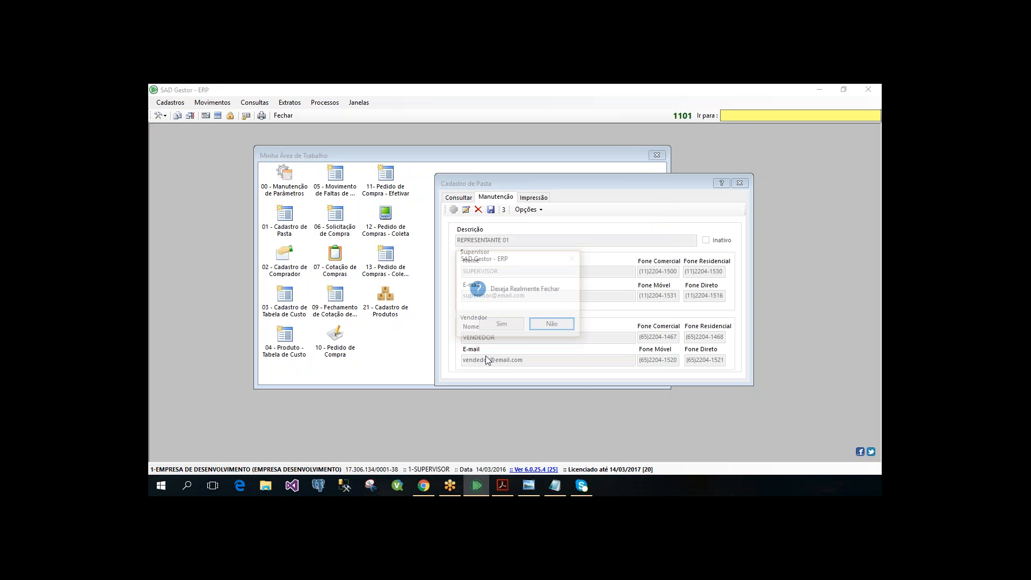
click(499, 325)
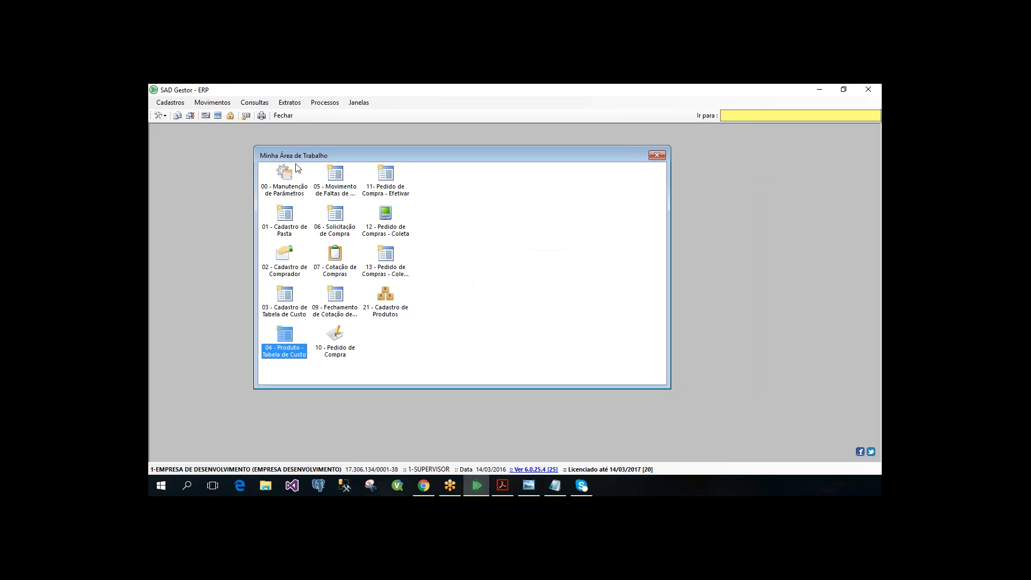
click(507, 297)
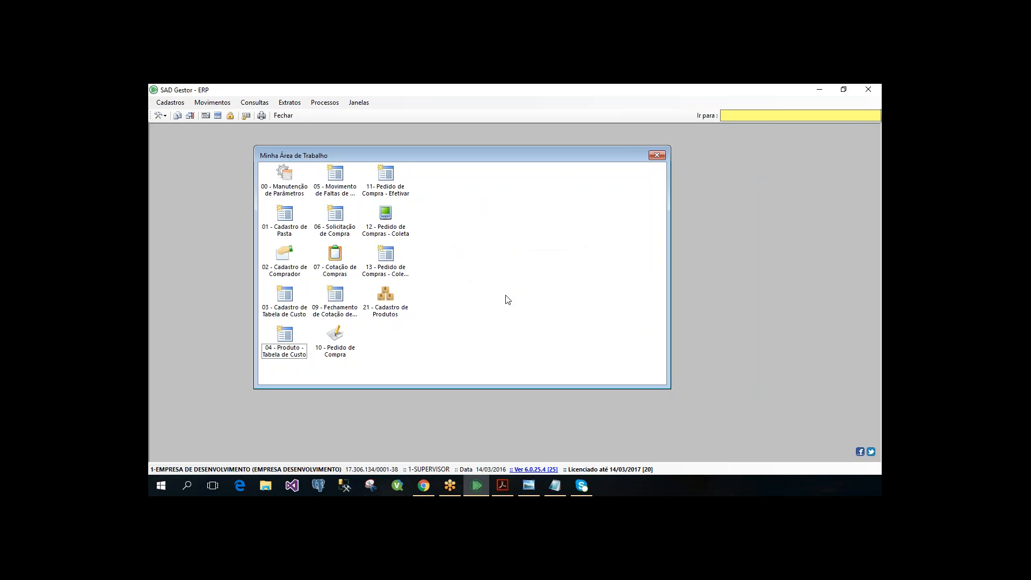
click(184, 103)
mouse_move(204, 162)
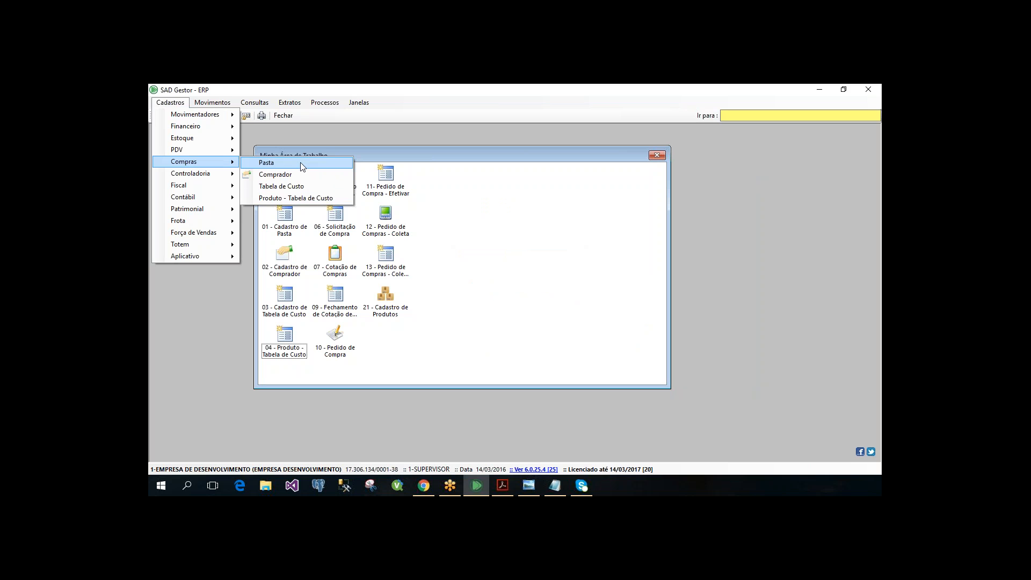
click(601, 250)
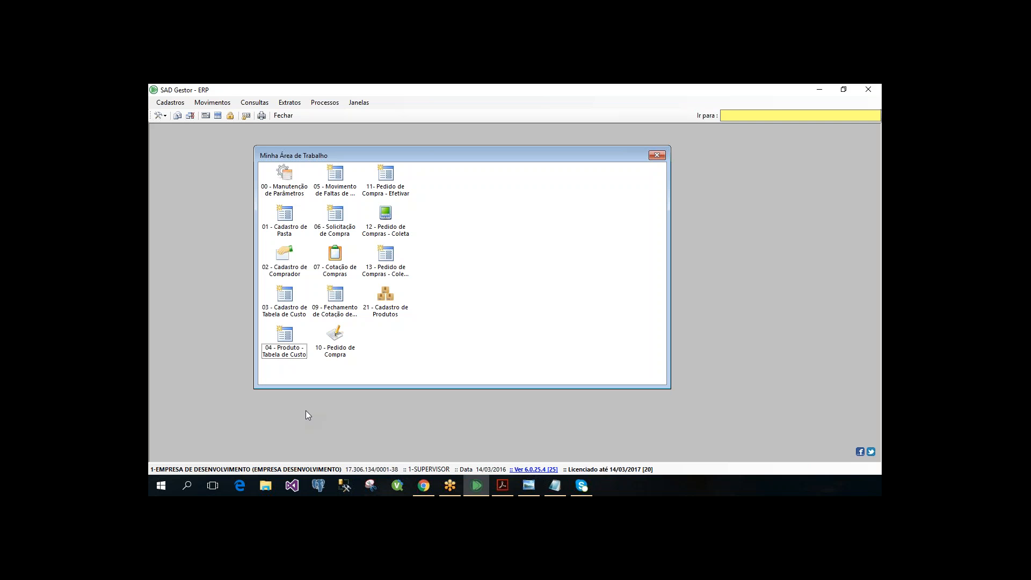
- Open the Faltas form of the purchasing movements
click(199, 104)
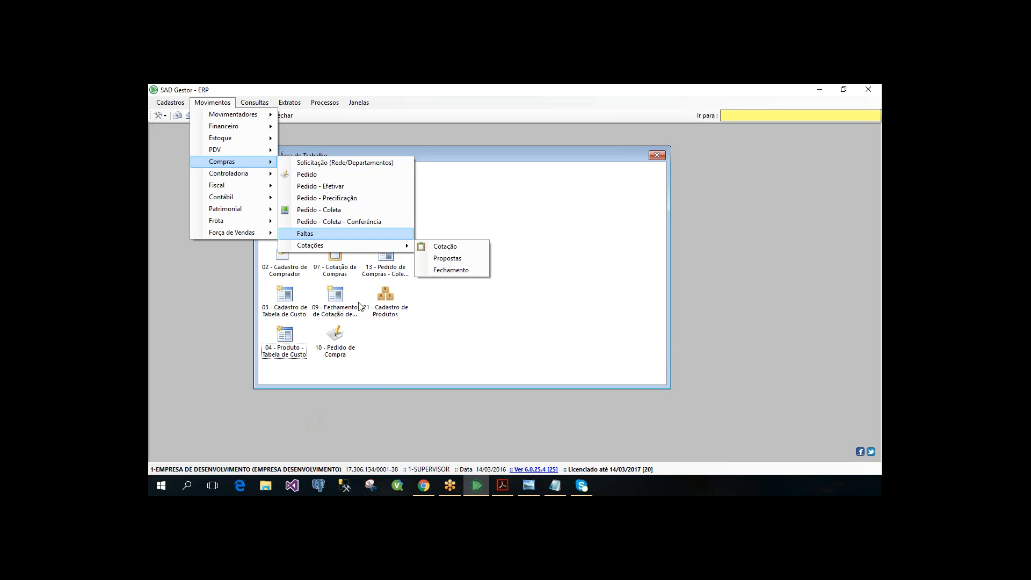
click(343, 233)
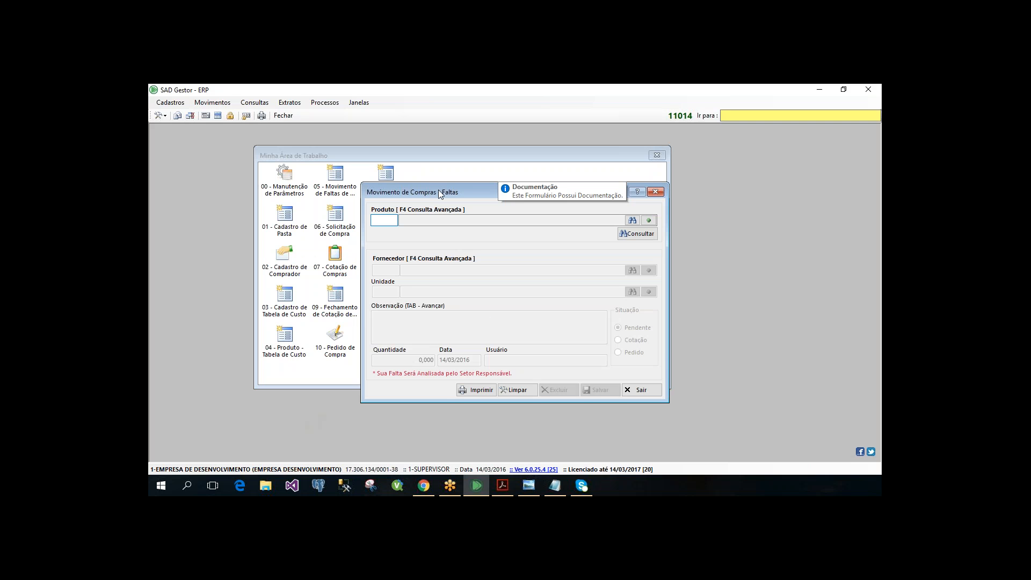
- Load the shortage record of product 794104 in the Faltas form
drag(438, 189, 386, 177)
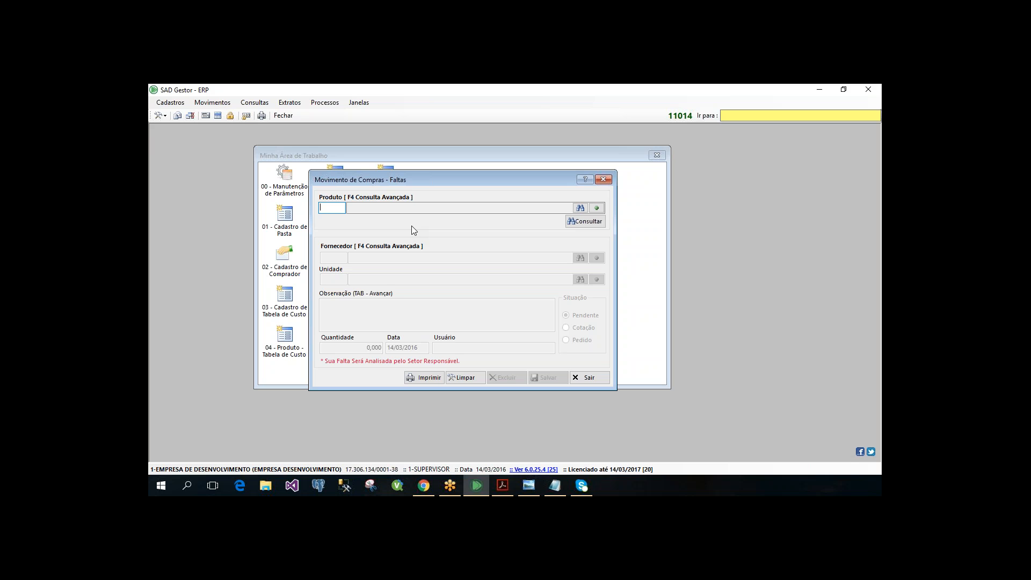
text(794104)
key(Tab)
key(Return)
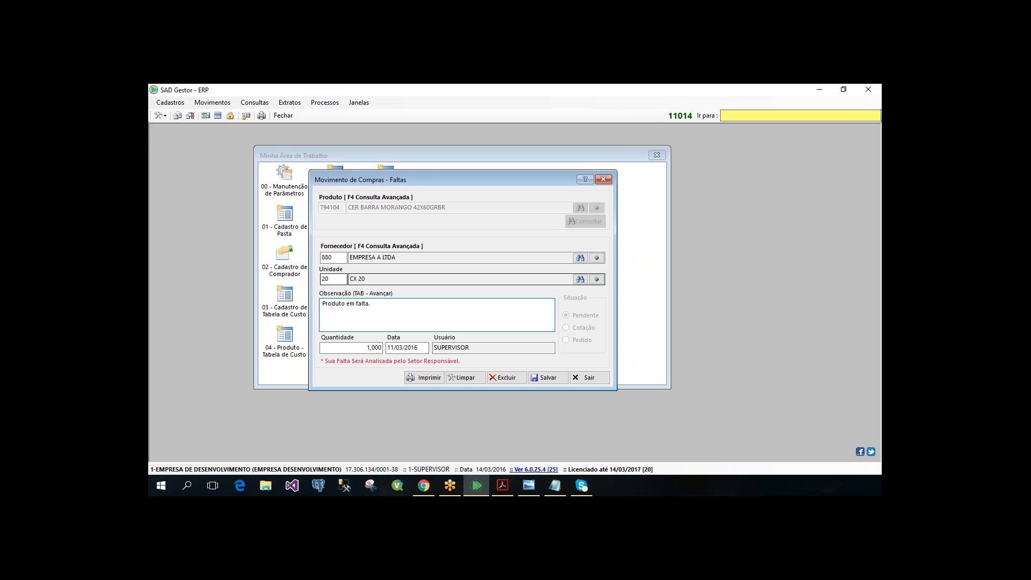
- Review the supplier, quantity, user and observation fields of the shortage record and close the Faltas form
click(346, 260)
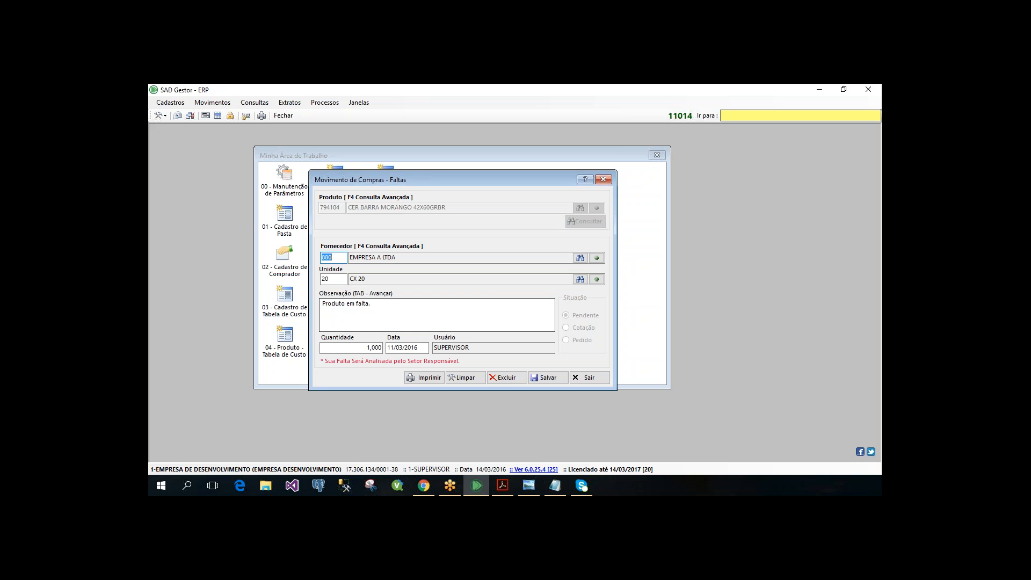
click(351, 348)
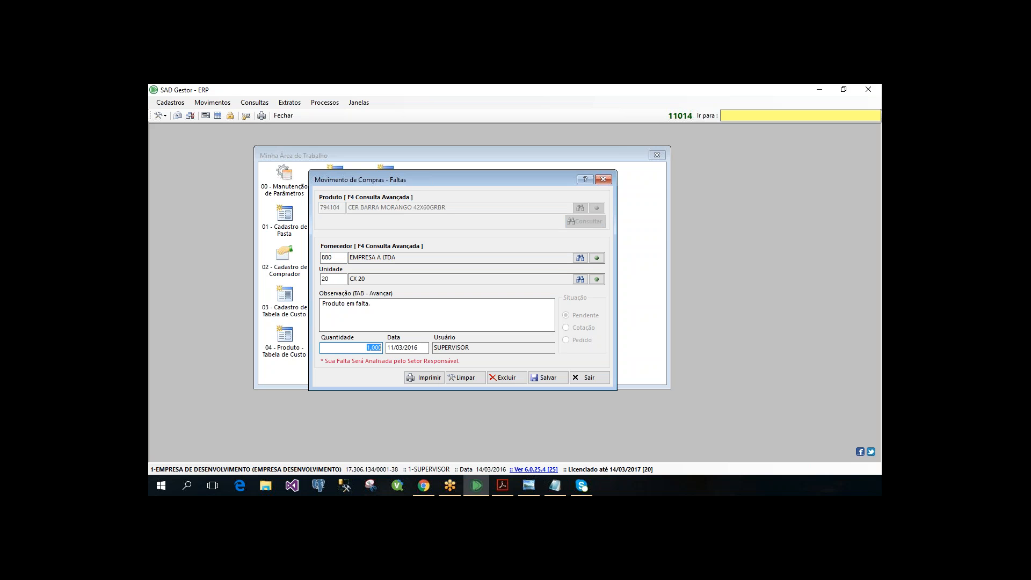
click(469, 348)
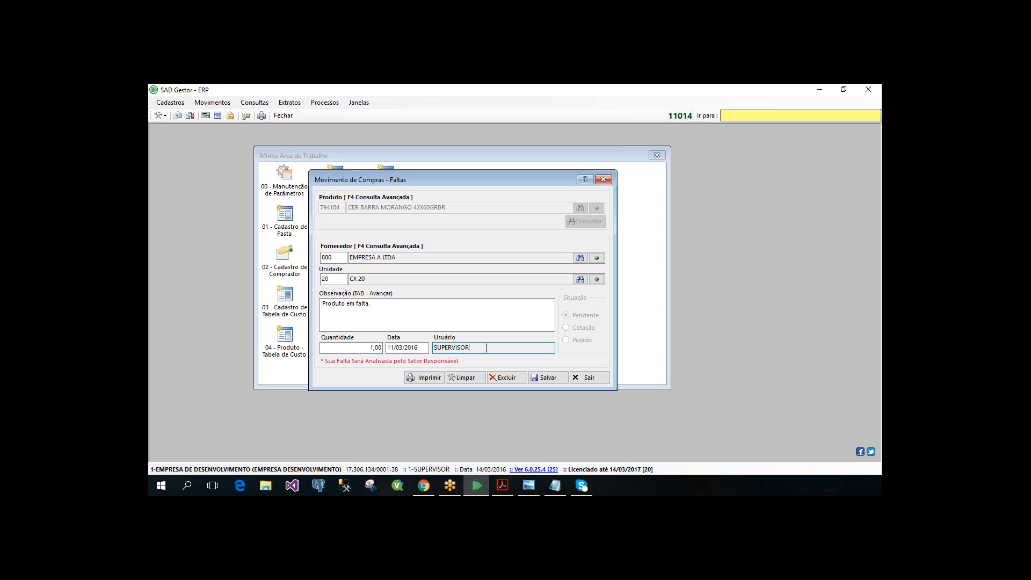
key(shift+Home)
click(381, 348)
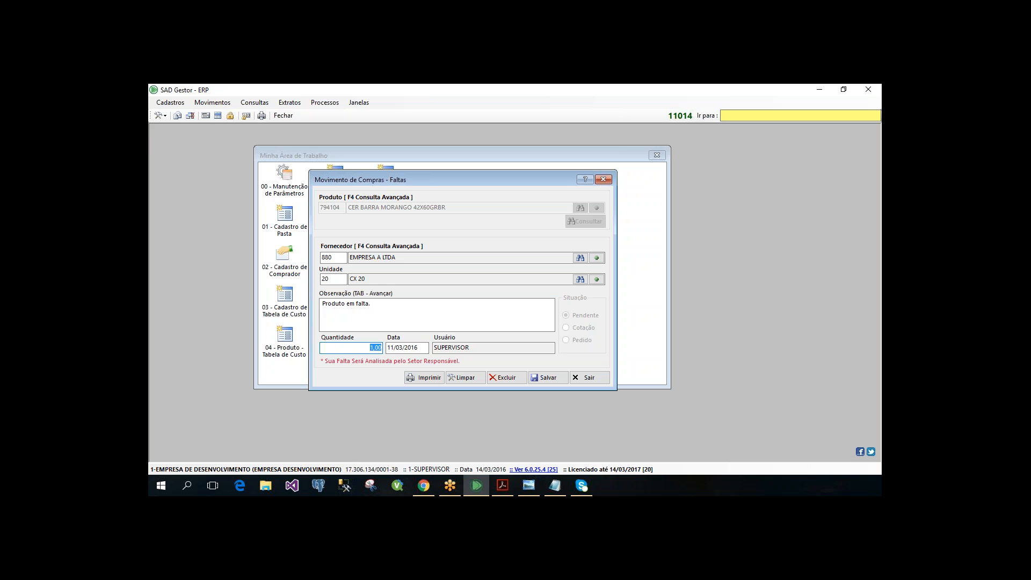
key(shift+Tab)
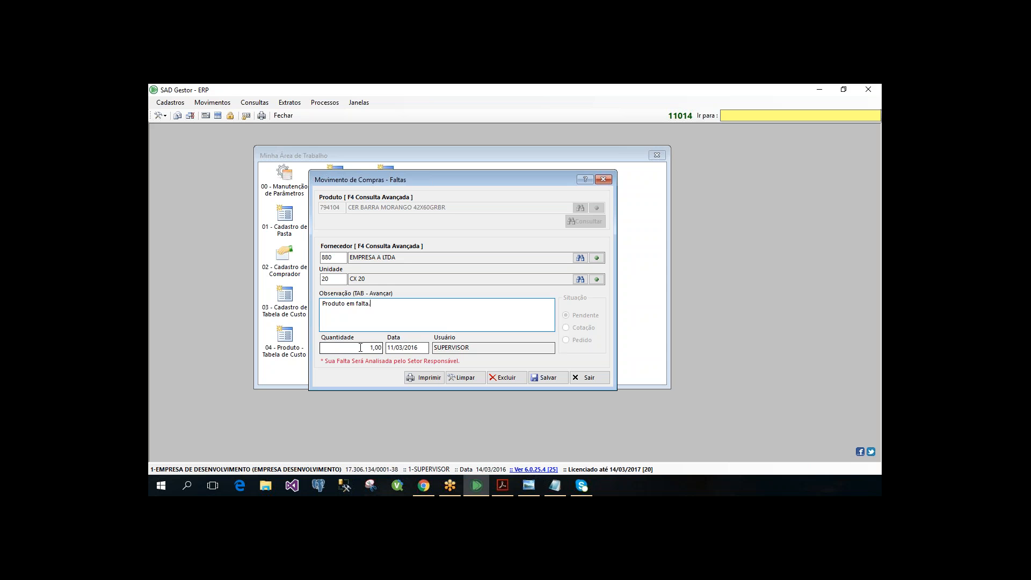
key(Tab)
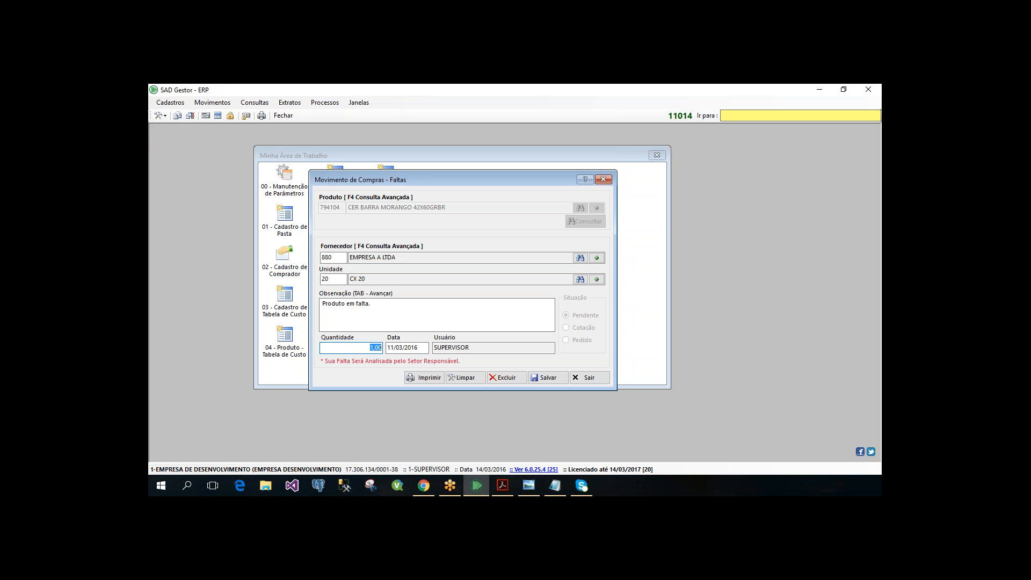
click(600, 181)
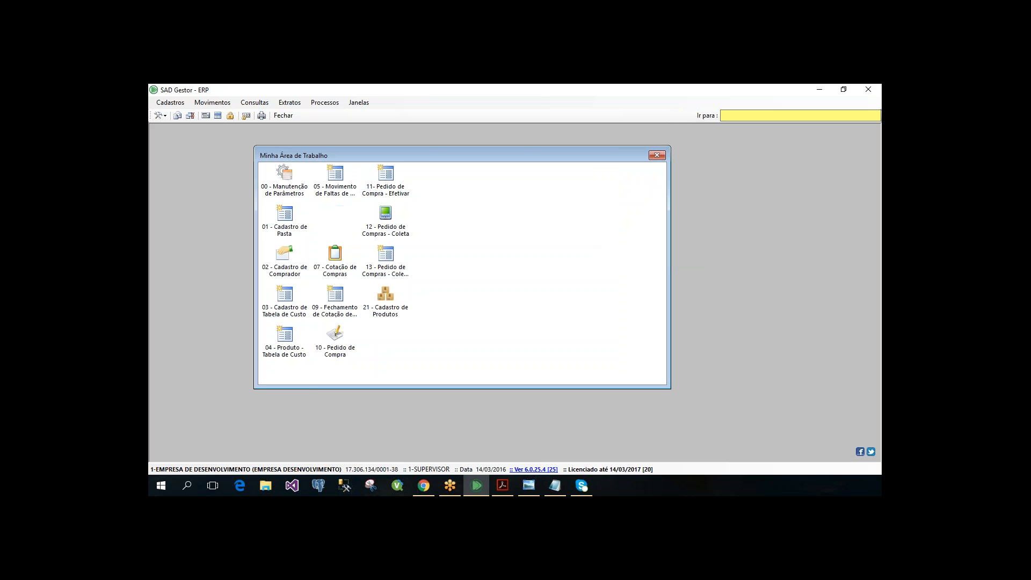
- Open the Solicitação (Rede/Departamentos) form of the purchasing movements and enlarge its window
click(335, 215)
click(217, 105)
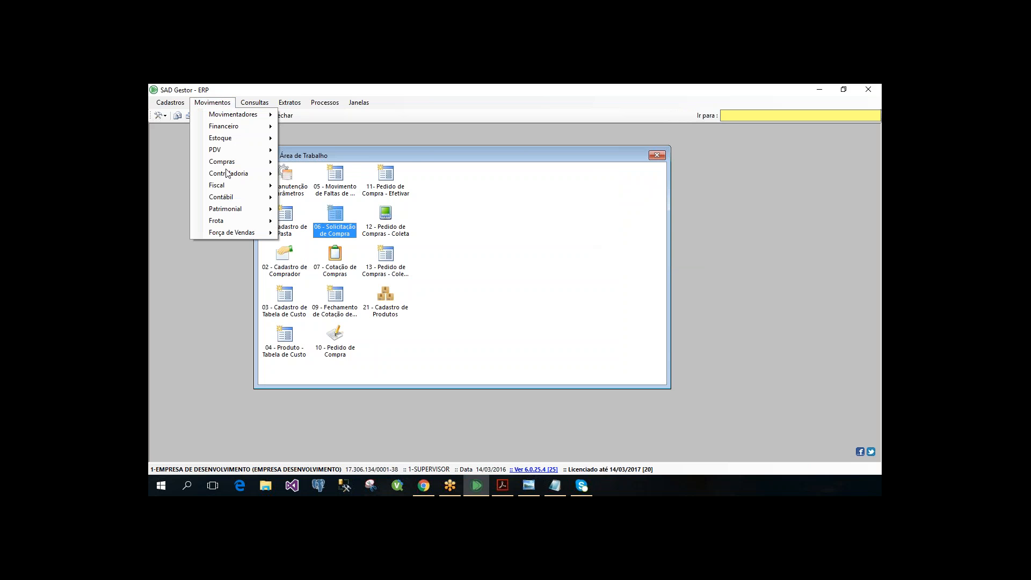
mouse_move(231, 161)
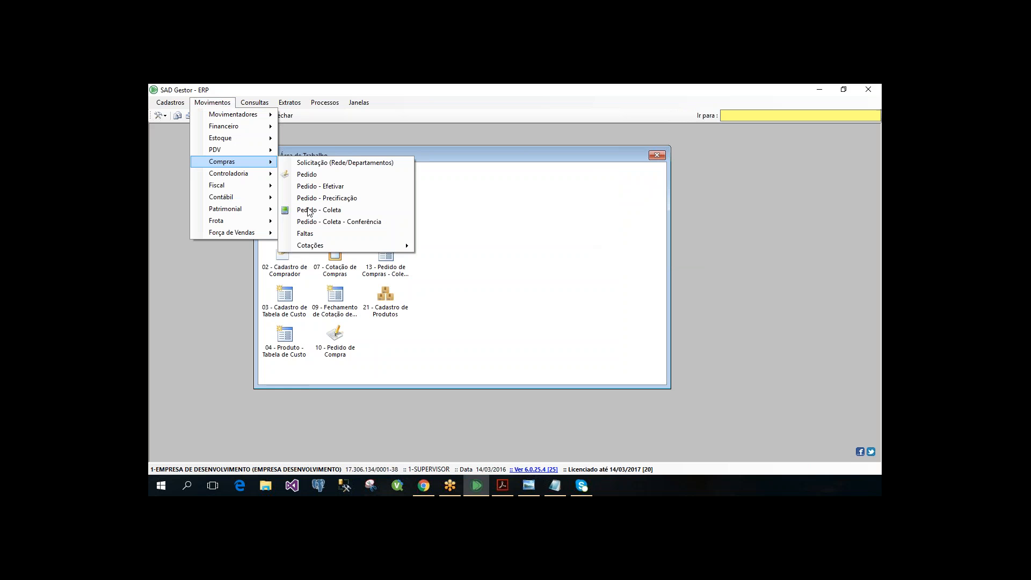
click(339, 164)
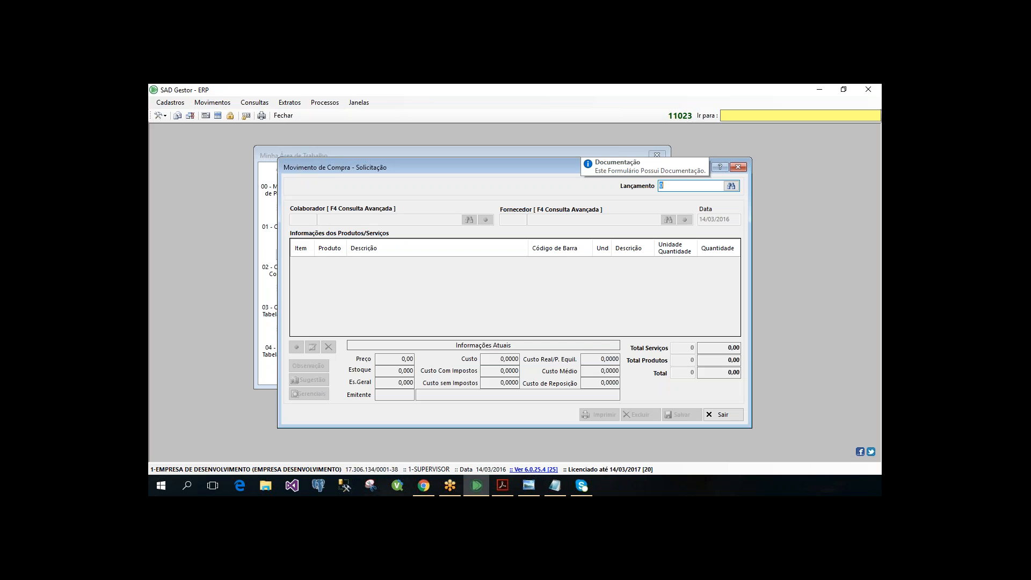
drag(277, 157, 204, 136)
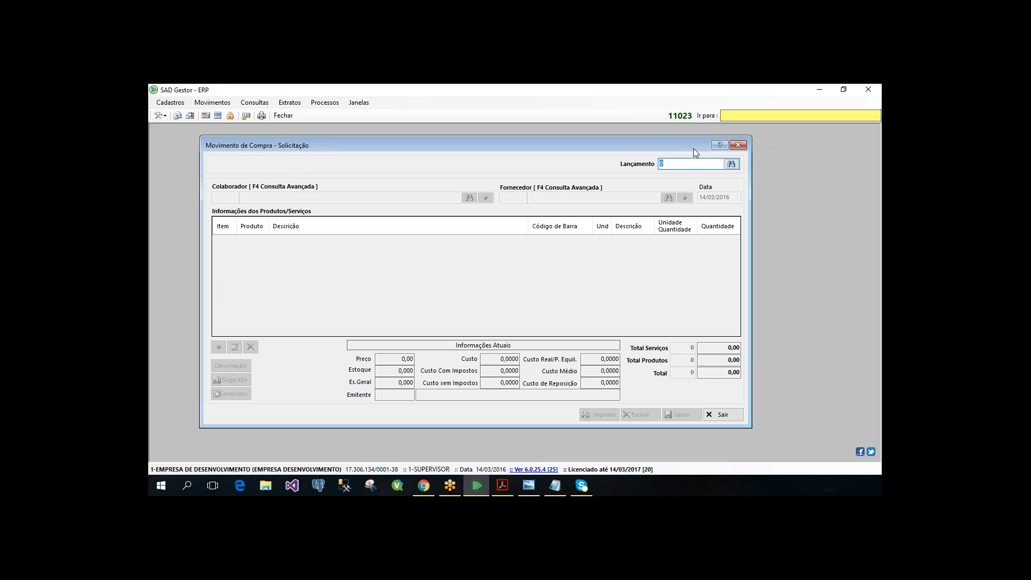
- Start a new purchase request, entering the collaborator's code and supplier 880
key(Return)
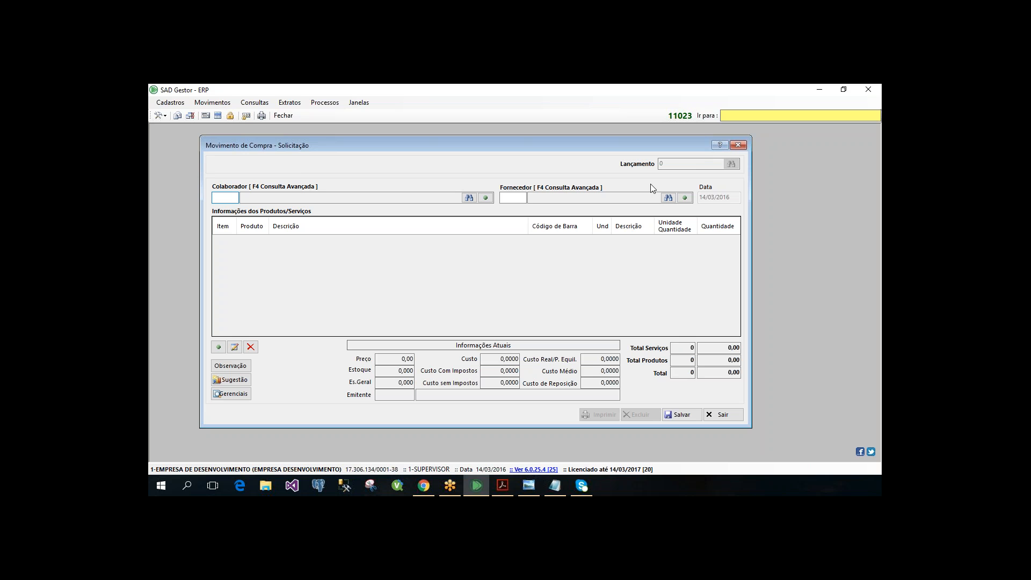
text(62343)
key(Return)
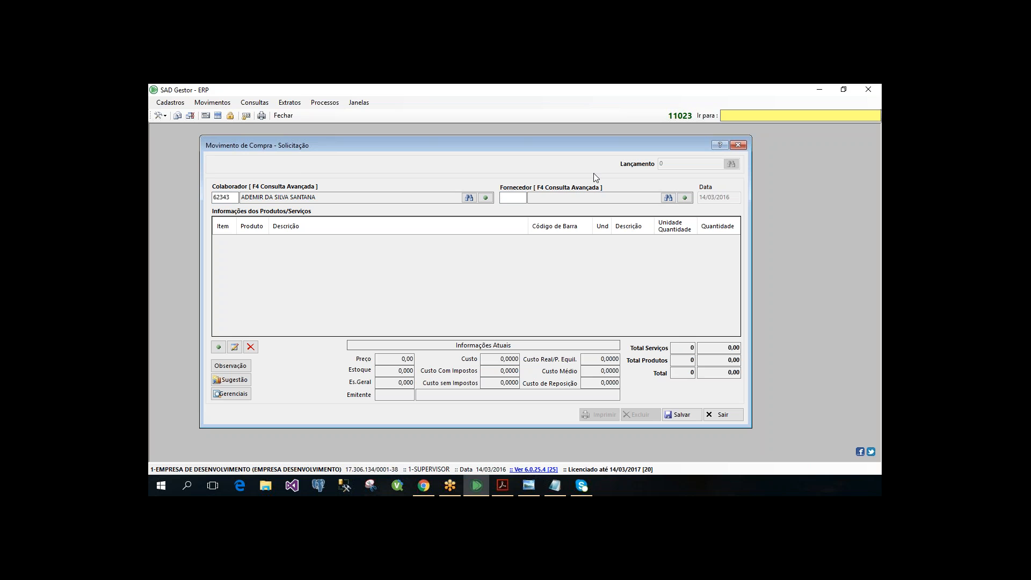
text(880)
key(Return)
- Examine the purchase suggestion options and the filters of the Pelo Estoque suggestion, and close that form without filtering
click(231, 379)
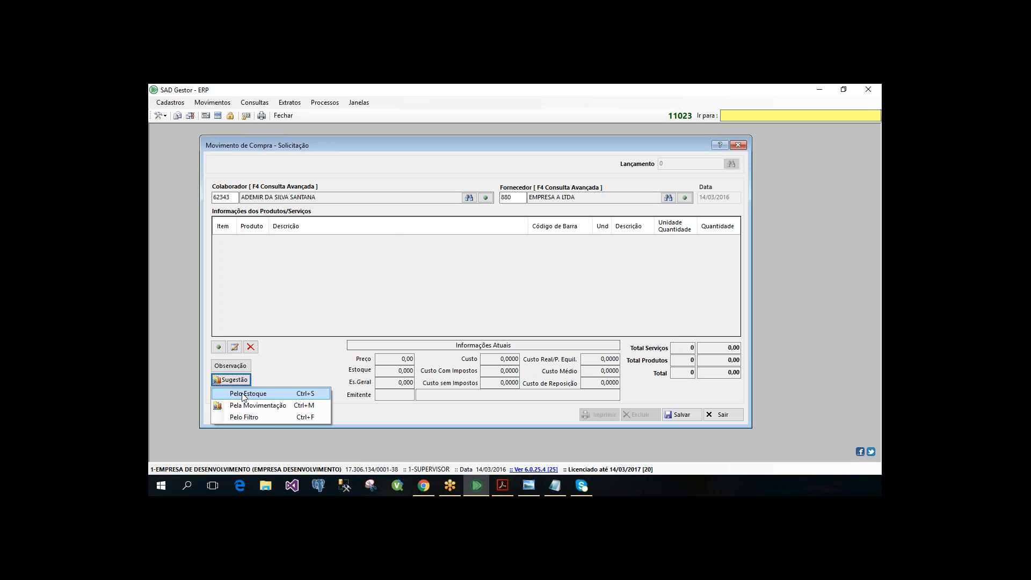
click(245, 394)
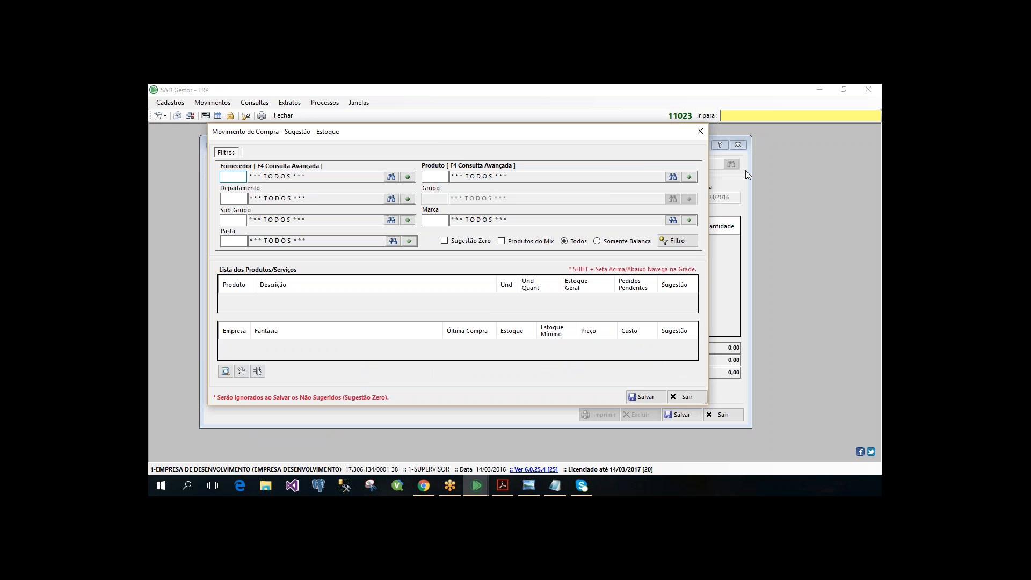
key(Escape)
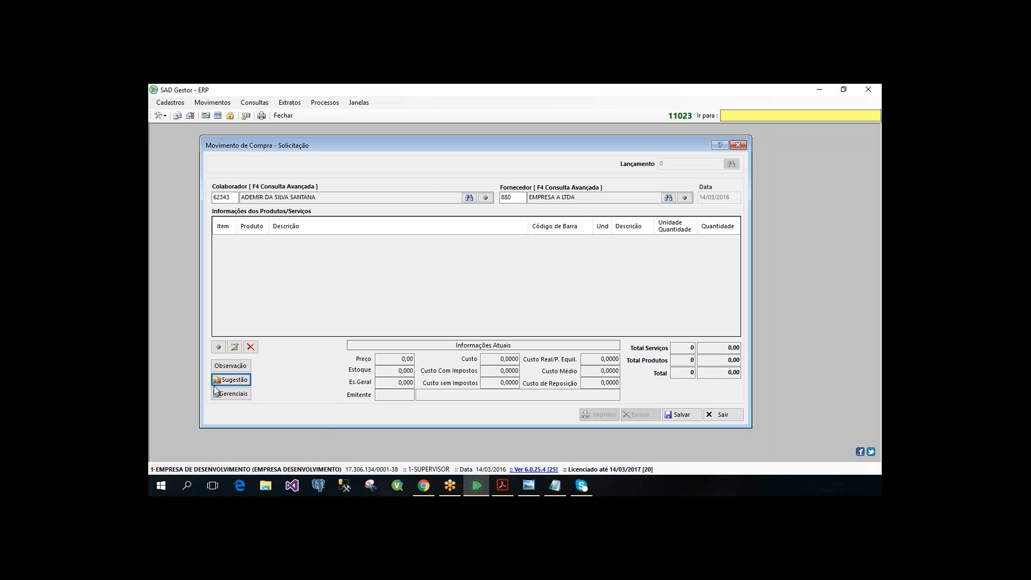
click(223, 382)
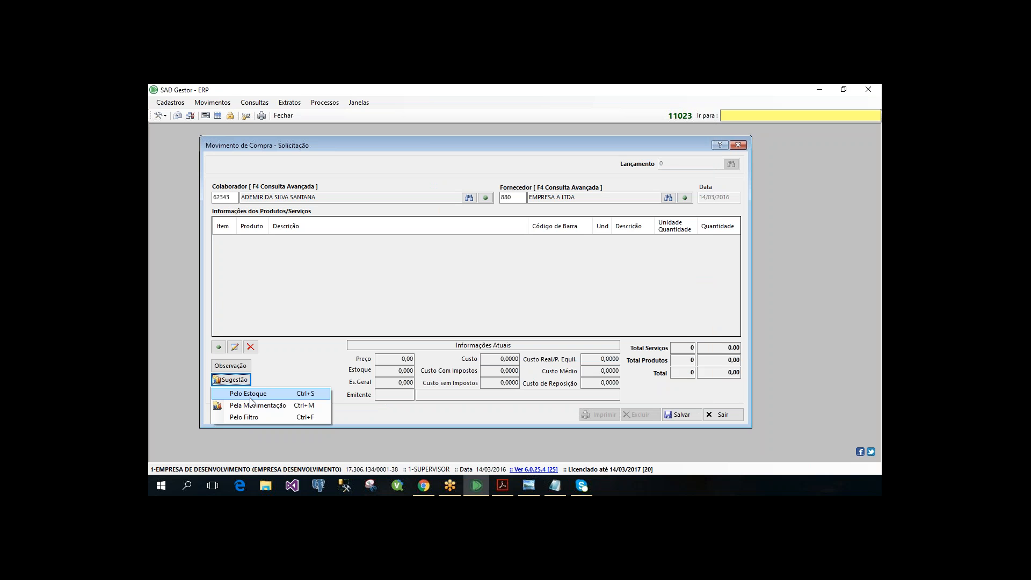
click(284, 393)
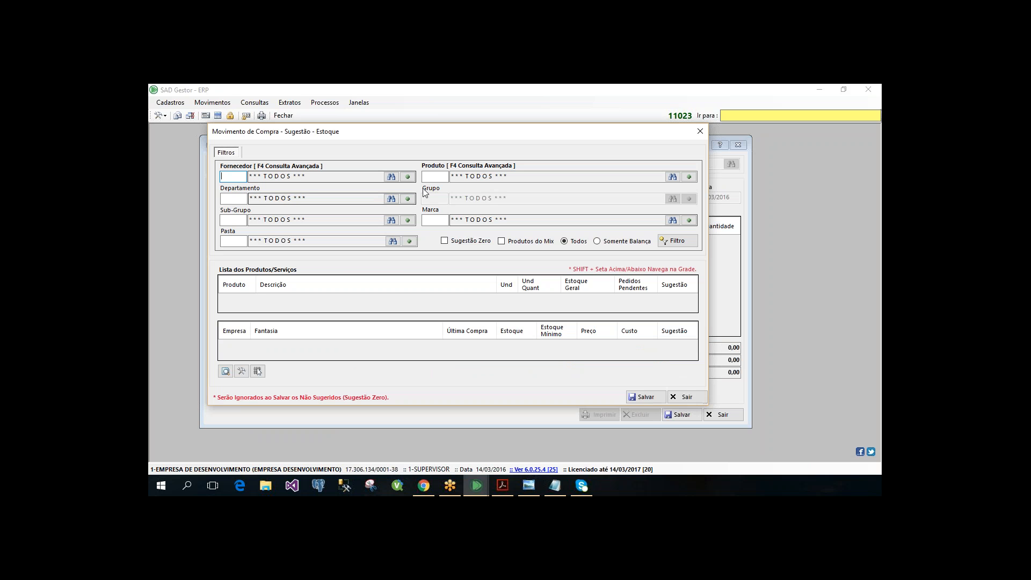
key(Escape)
click(232, 379)
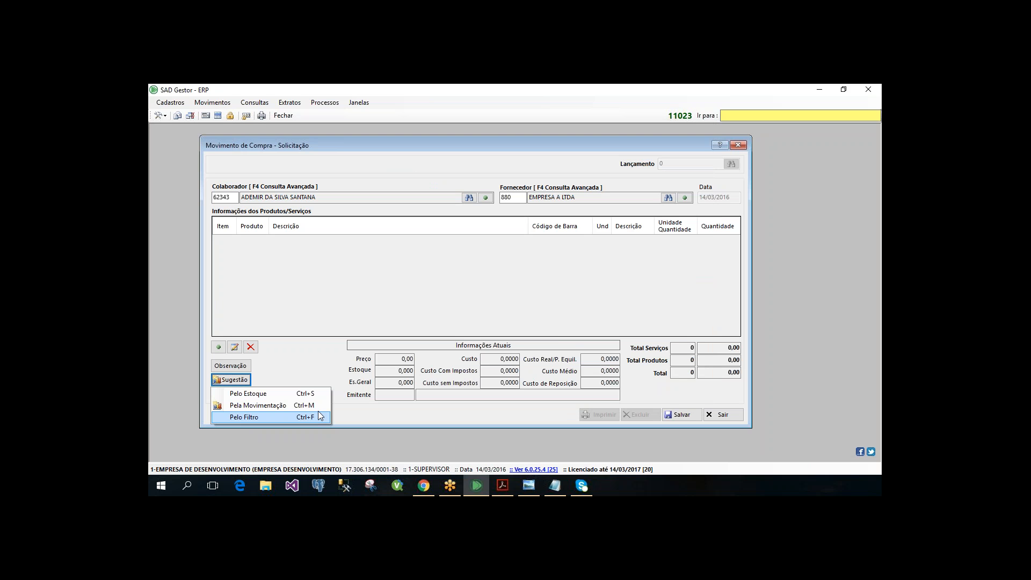
key(Up)
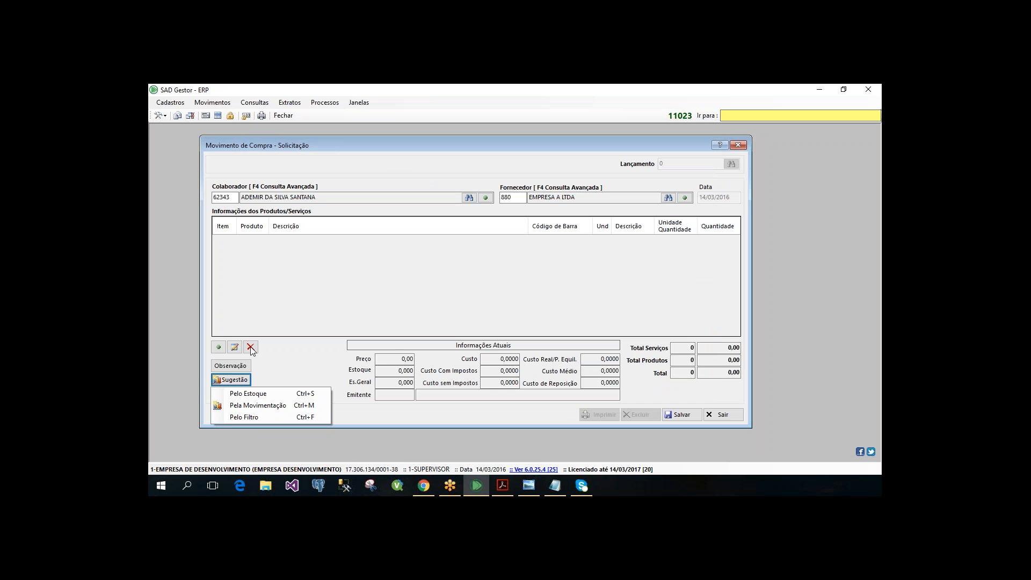
click(267, 395)
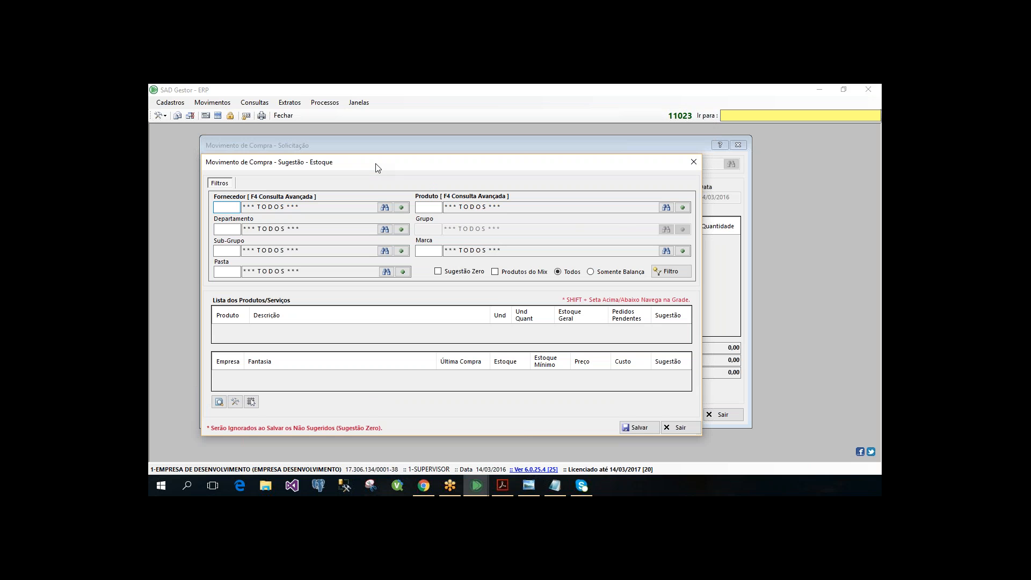
drag(378, 168, 377, 154)
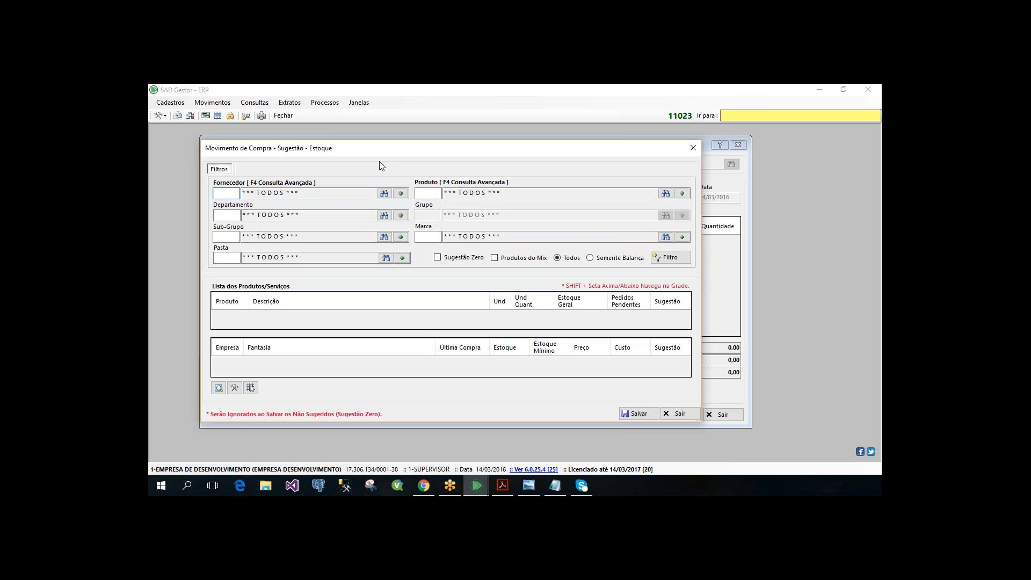
click(694, 156)
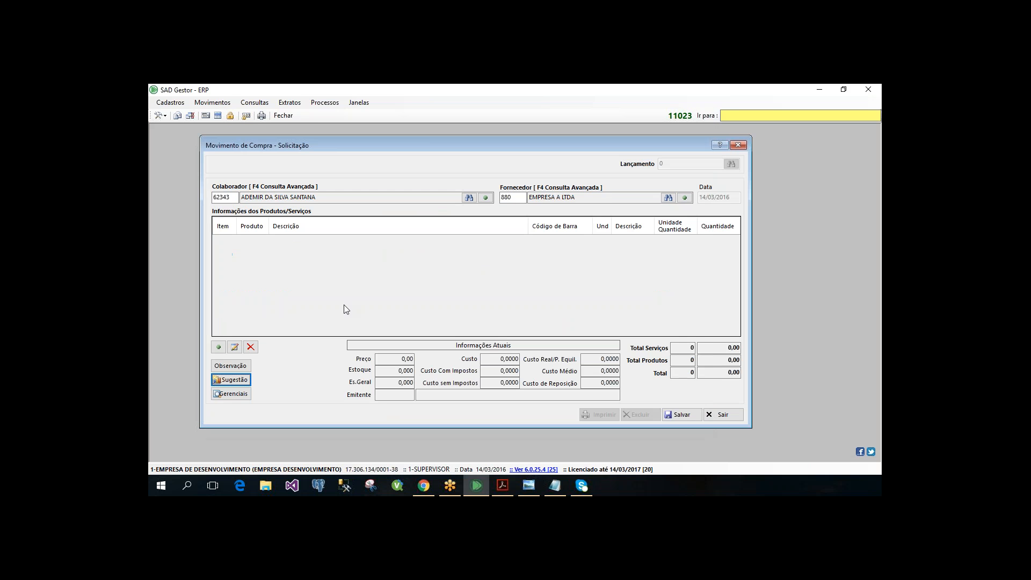
- Open the Pela Movimentação purchase suggestion and widen its window to show all the filter fields
click(229, 383)
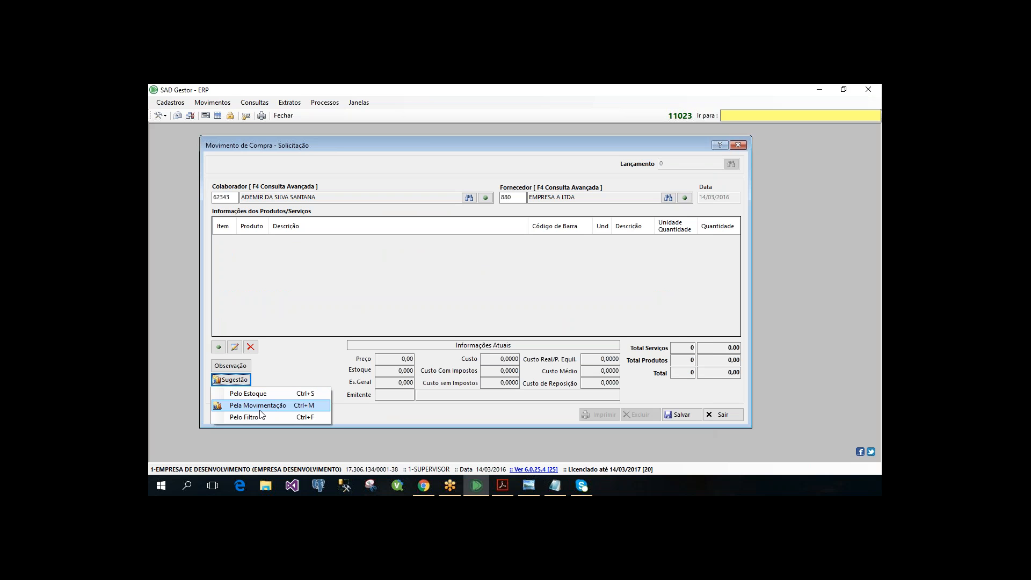
click(260, 409)
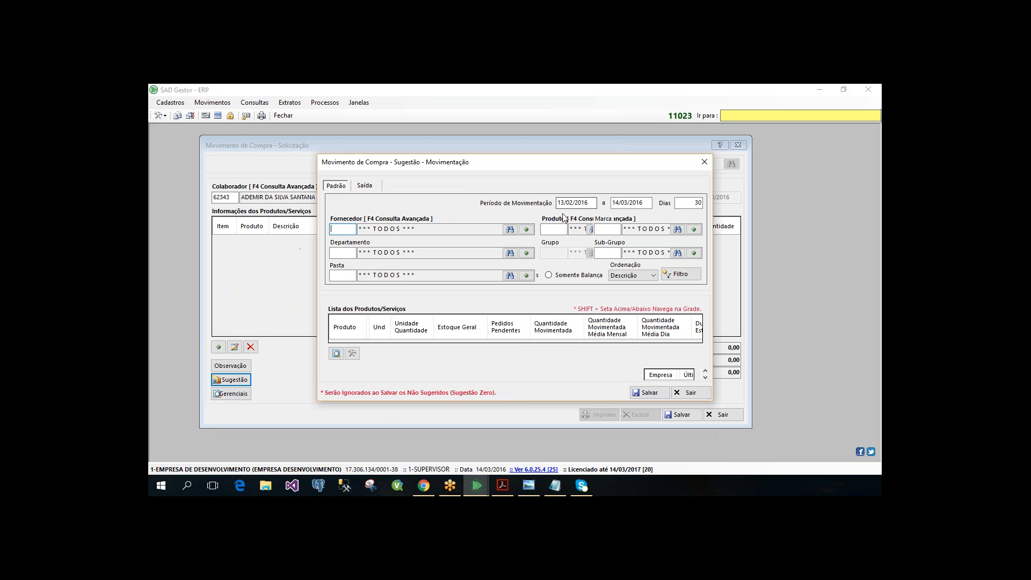
double_click(698, 202)
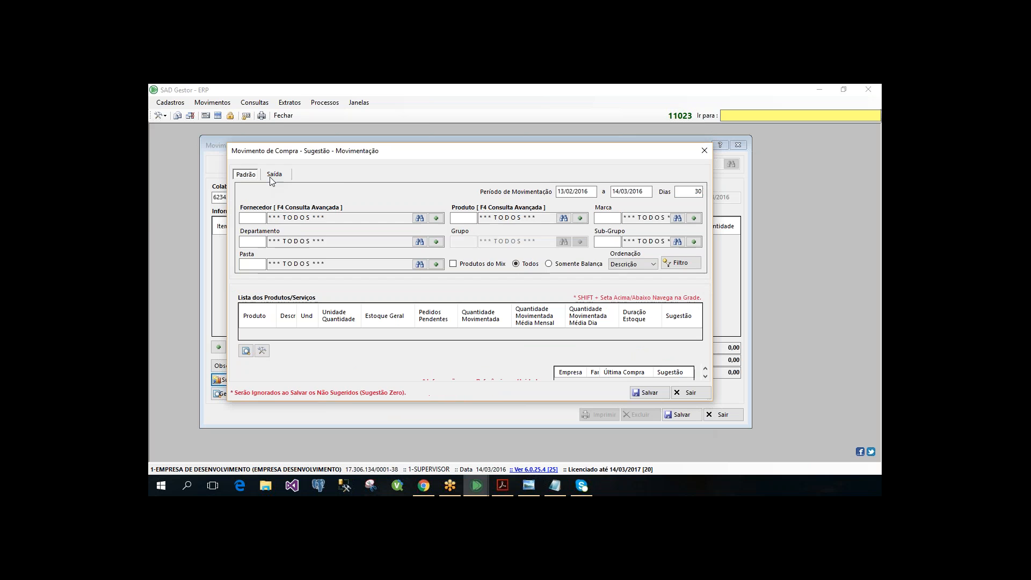
- Include 9-Saída - Venda and 16-Saída - Venda - PDV among the outgoing movements counted in the statistics
click(269, 176)
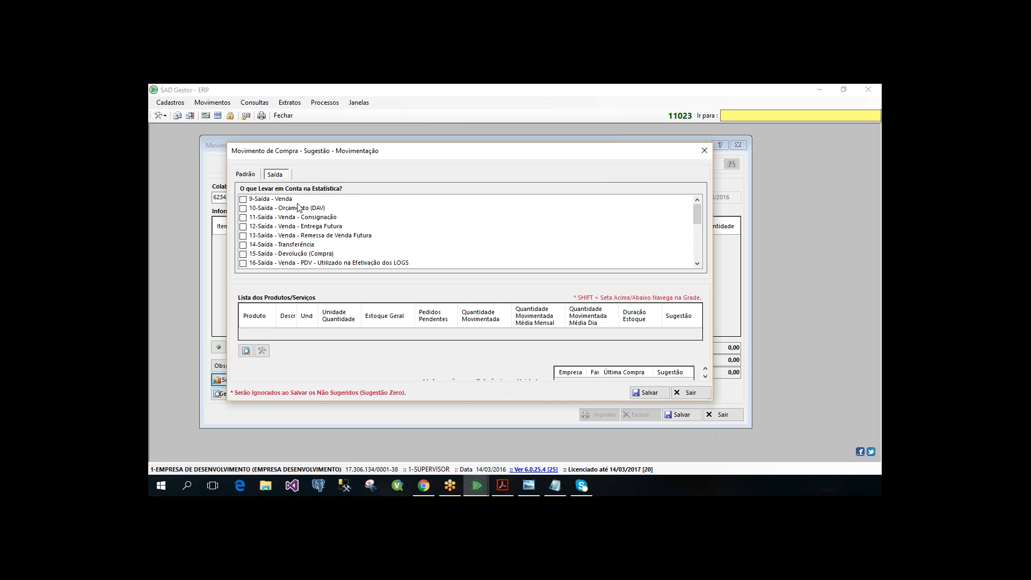
click(243, 199)
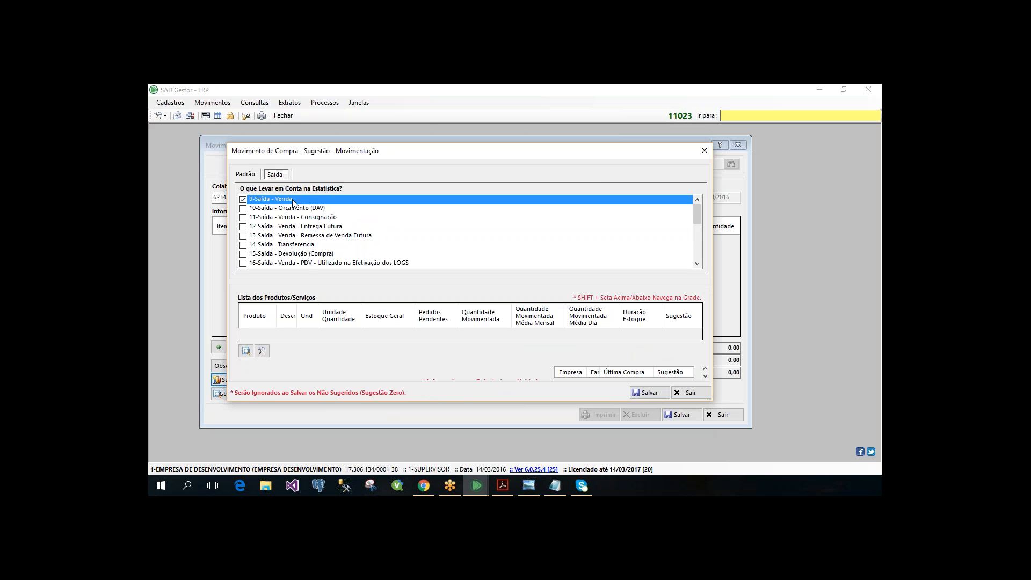
click(309, 263)
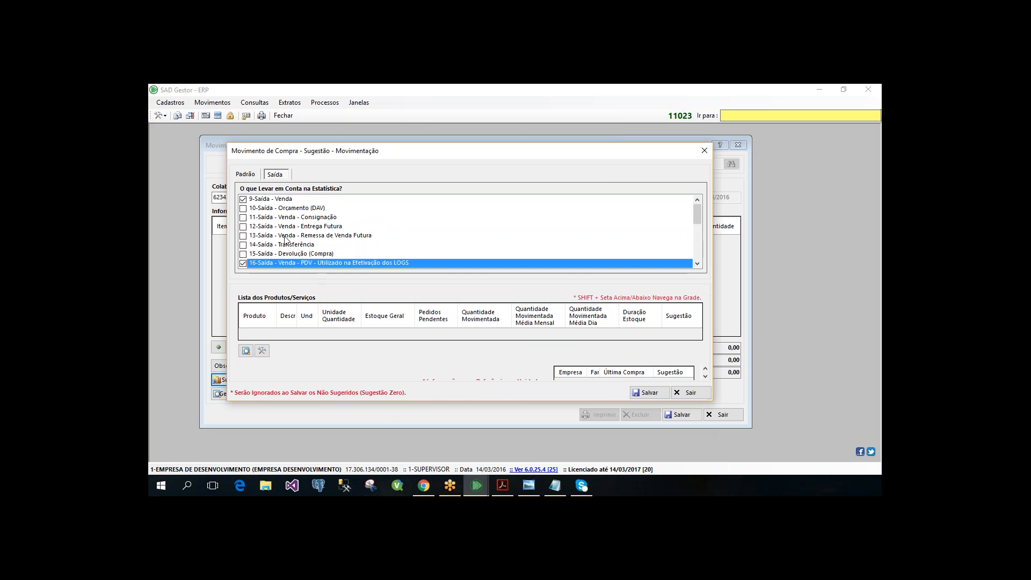
click(251, 177)
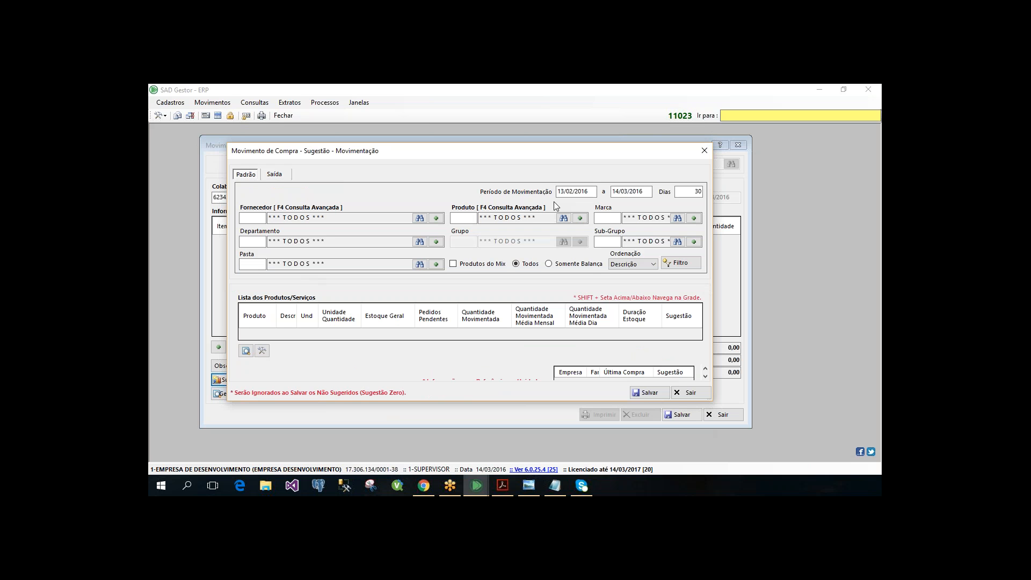
- Set the start of the Período de Movimentação to 01/01/2016
click(572, 191)
text(0)
text(1/01/2016)
key(Return)
key(Return)
- Check the Ordenação choices, leave Descrição selected, and make the suggestion window taller to show the product details
click(255, 219)
click(641, 264)
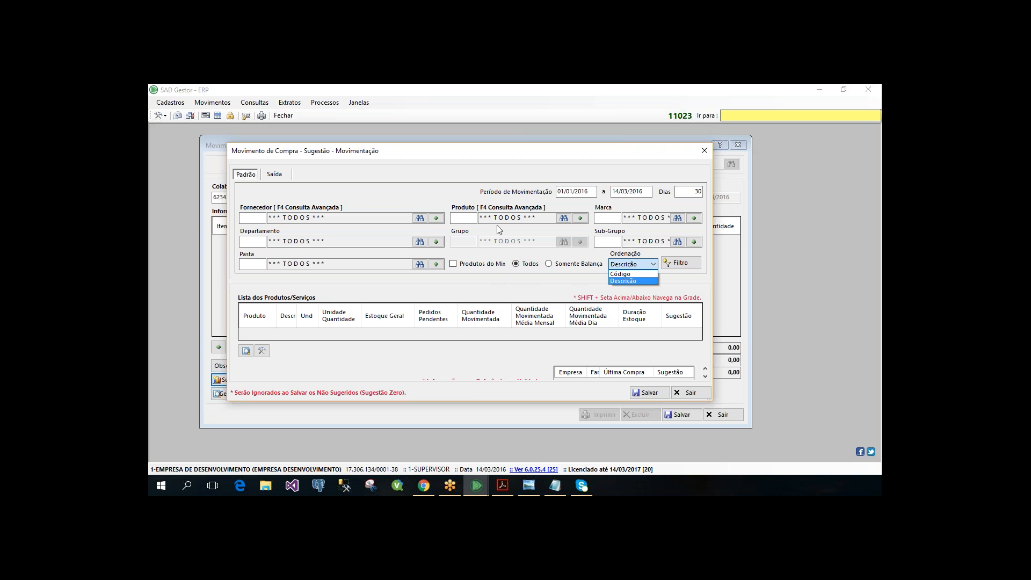
click(484, 265)
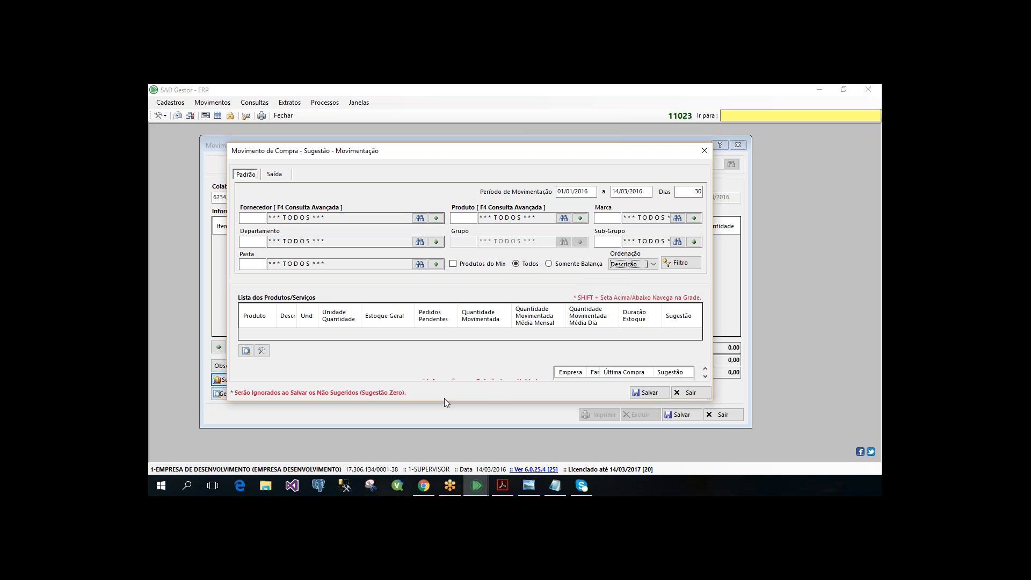
drag(438, 404, 436, 454)
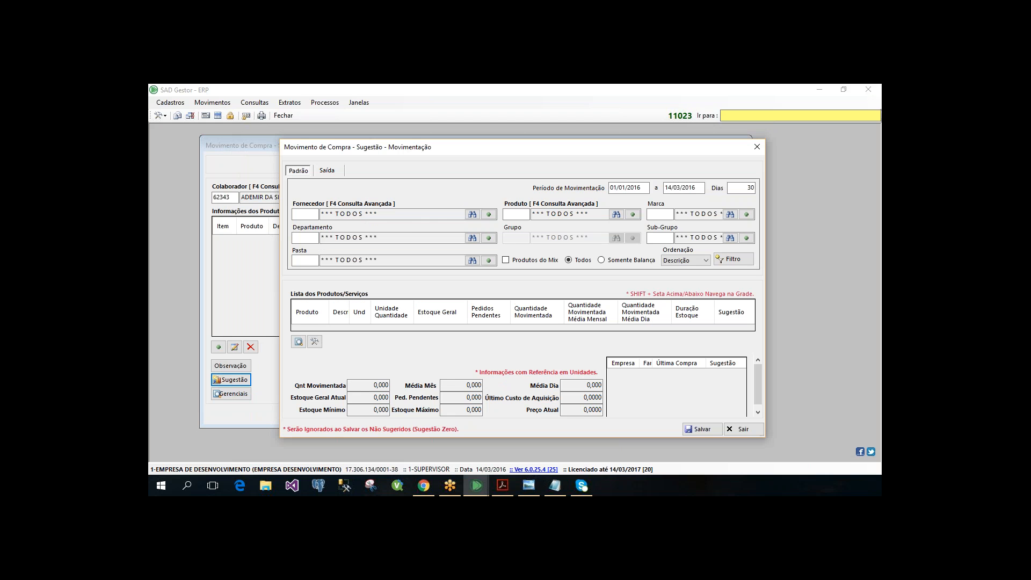
- Widen and reposition the suggestion window, and compare its Padrão filters with the Saída movement types counted in the statistics
drag(280, 139, 217, 138)
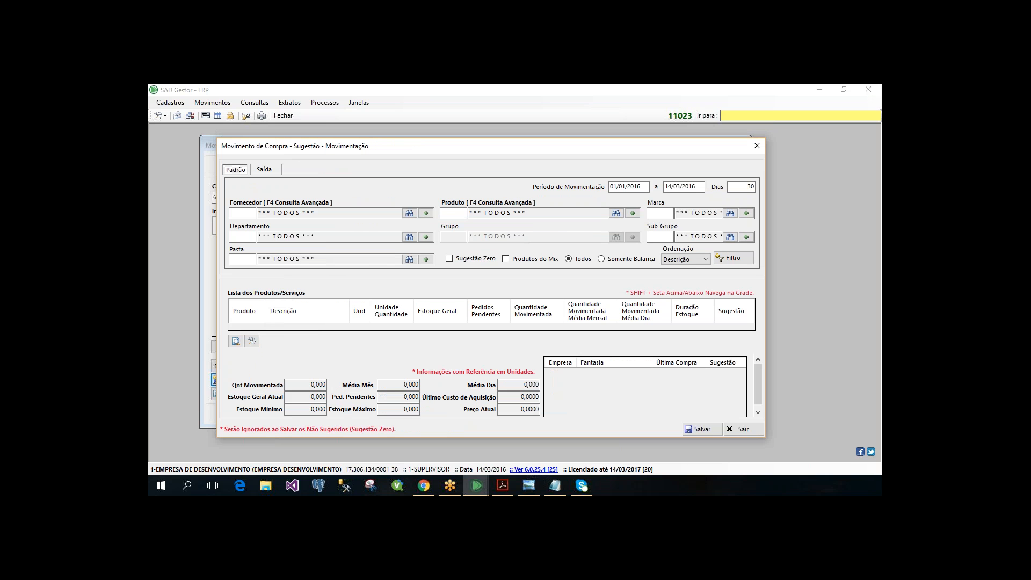
drag(247, 143, 285, 141)
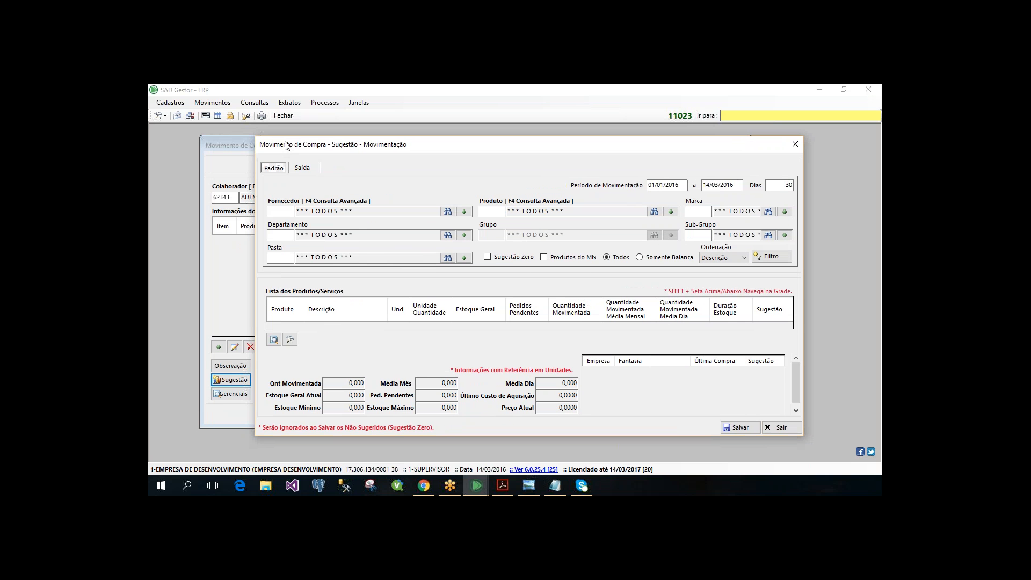
click(306, 170)
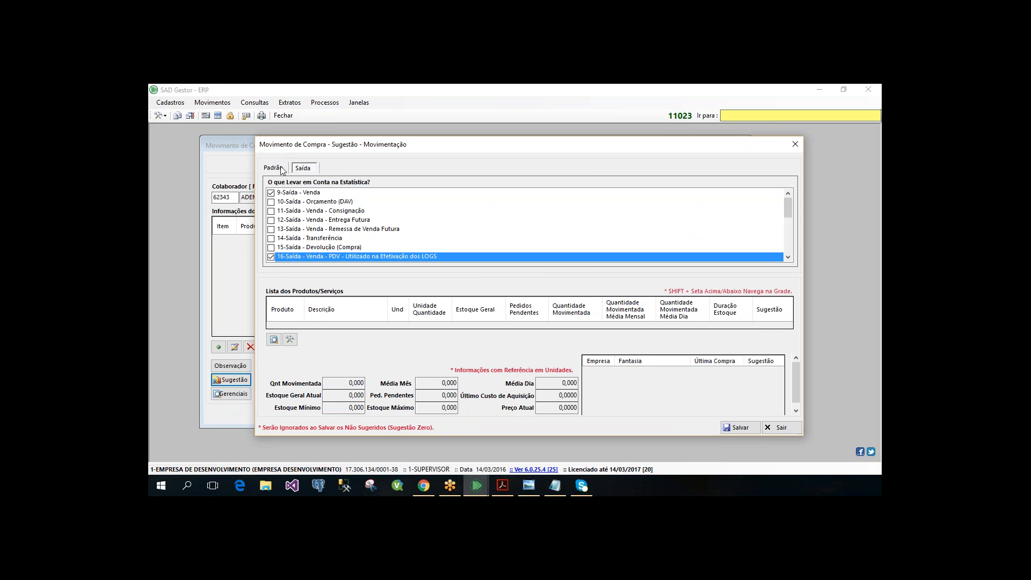
click(279, 168)
click(301, 168)
click(273, 170)
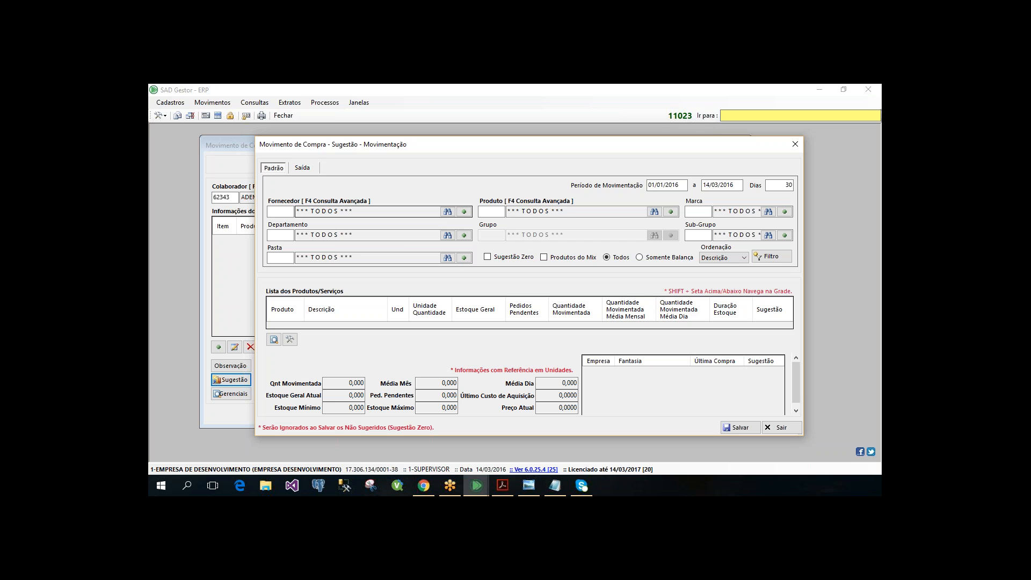
click(303, 167)
click(265, 168)
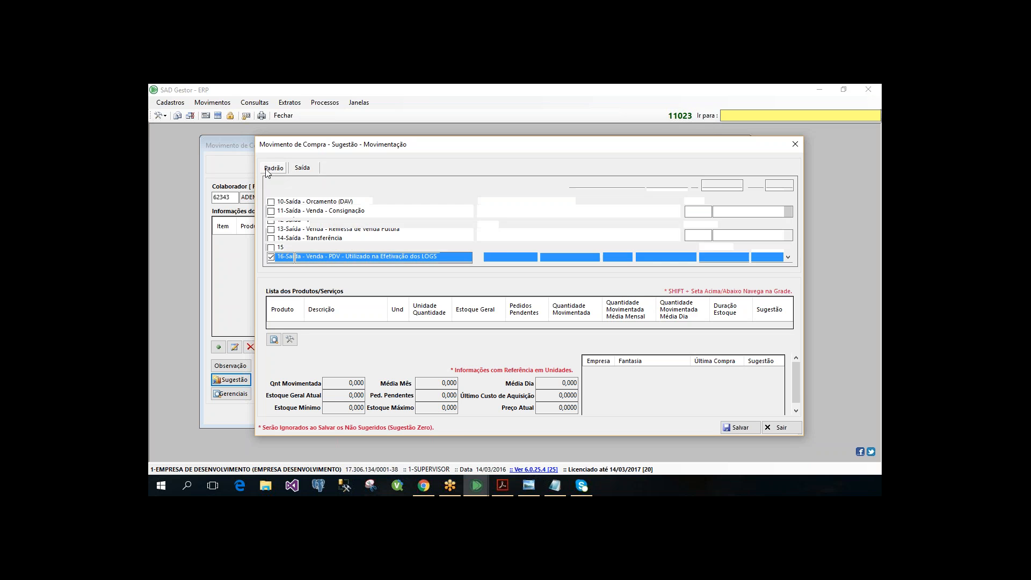
click(303, 167)
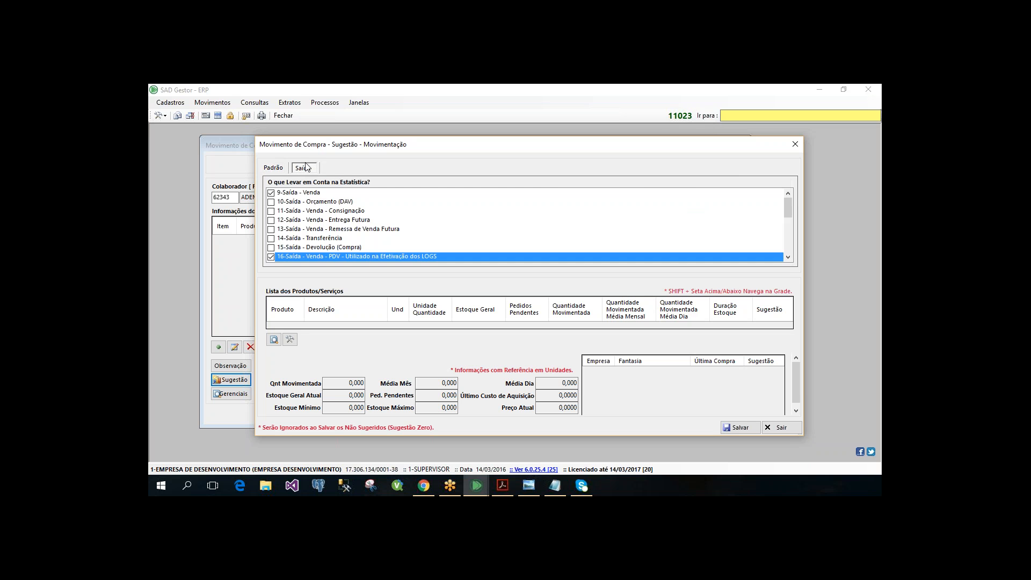
click(273, 168)
click(302, 168)
click(273, 170)
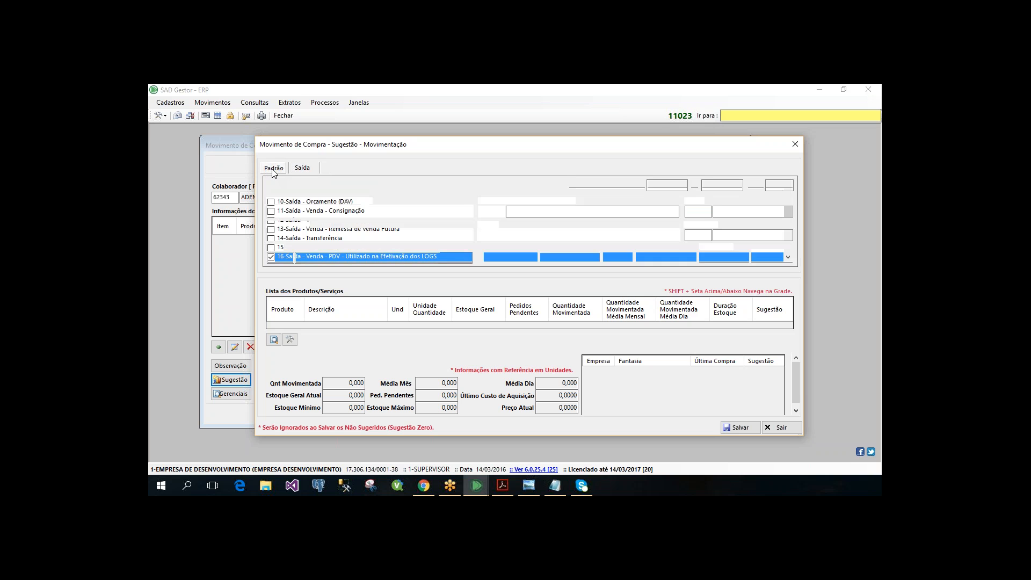
click(304, 168)
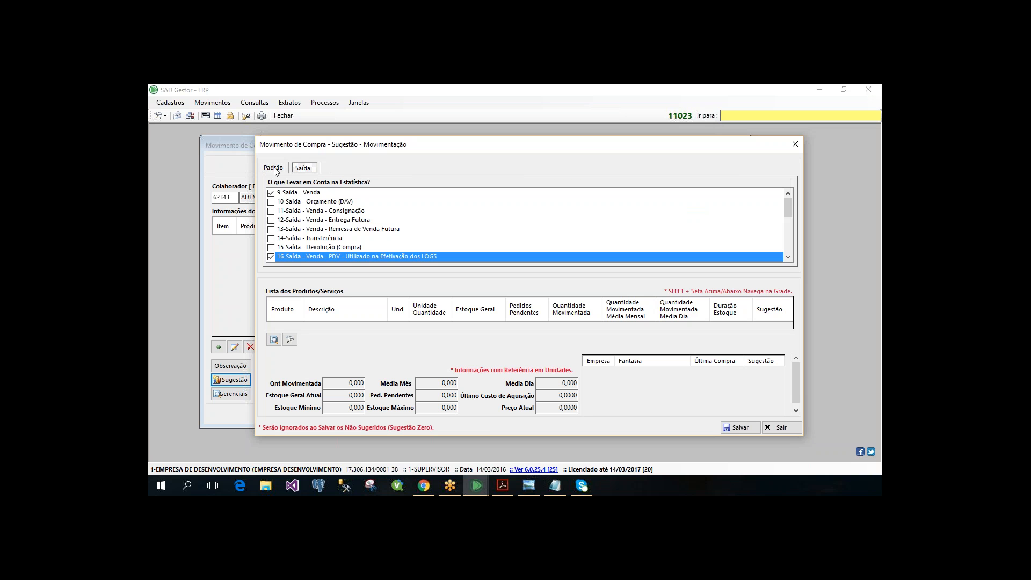
click(275, 171)
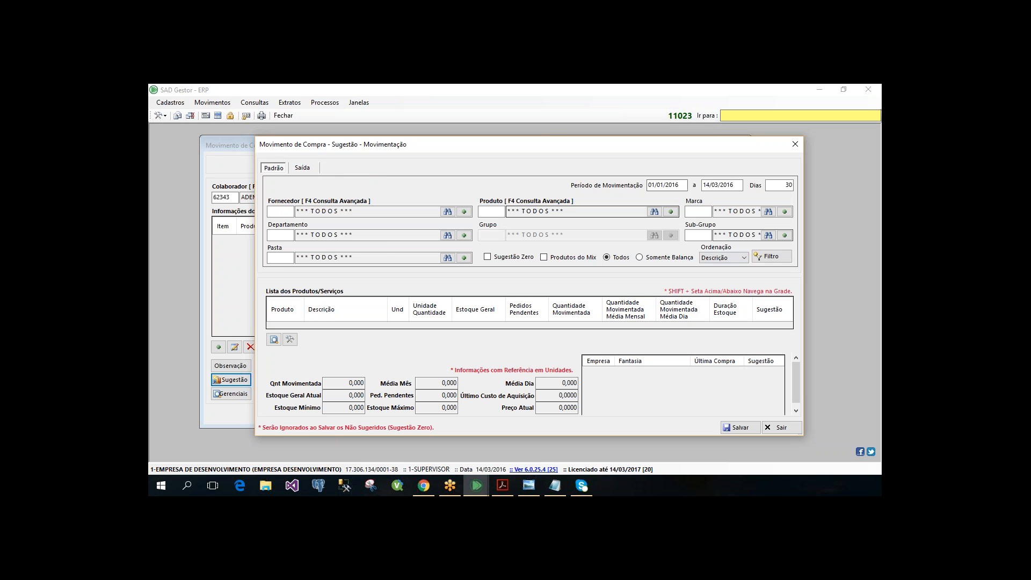
click(303, 169)
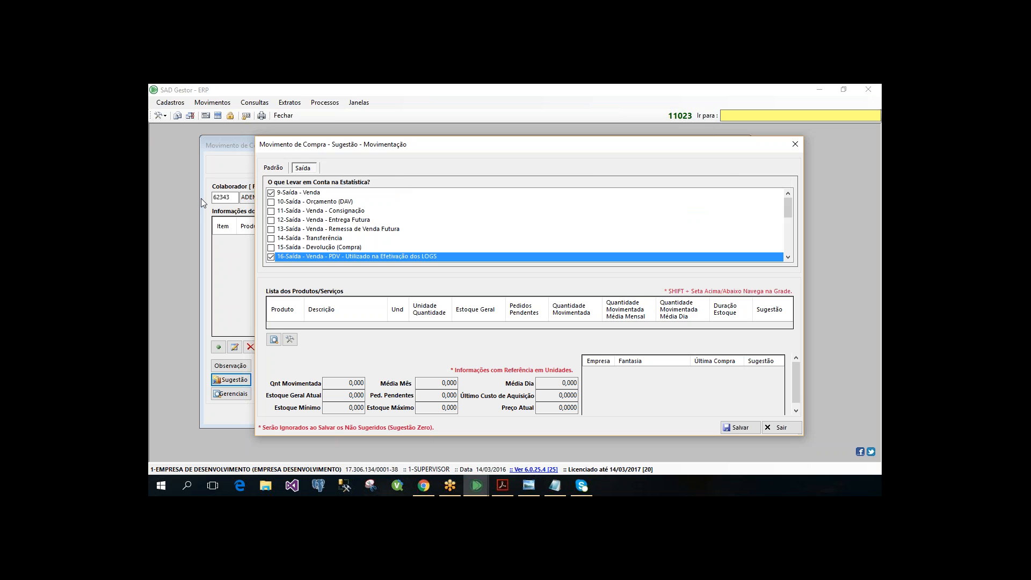
click(275, 169)
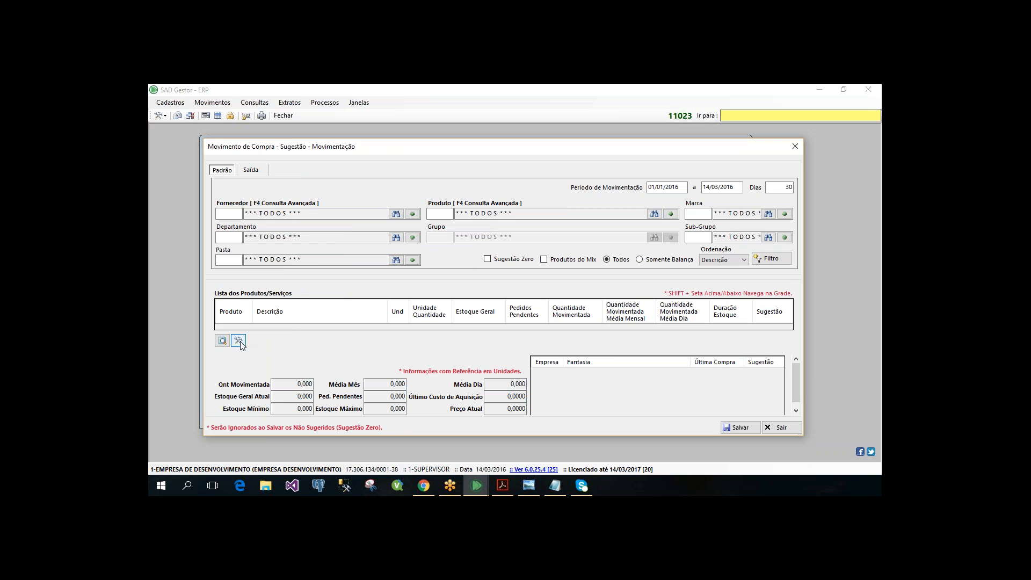
- Close the movement suggestion, try the Pelo Filtro suggestion with Sugestão Zero enabled, and close it without saving
click(794, 146)
click(232, 379)
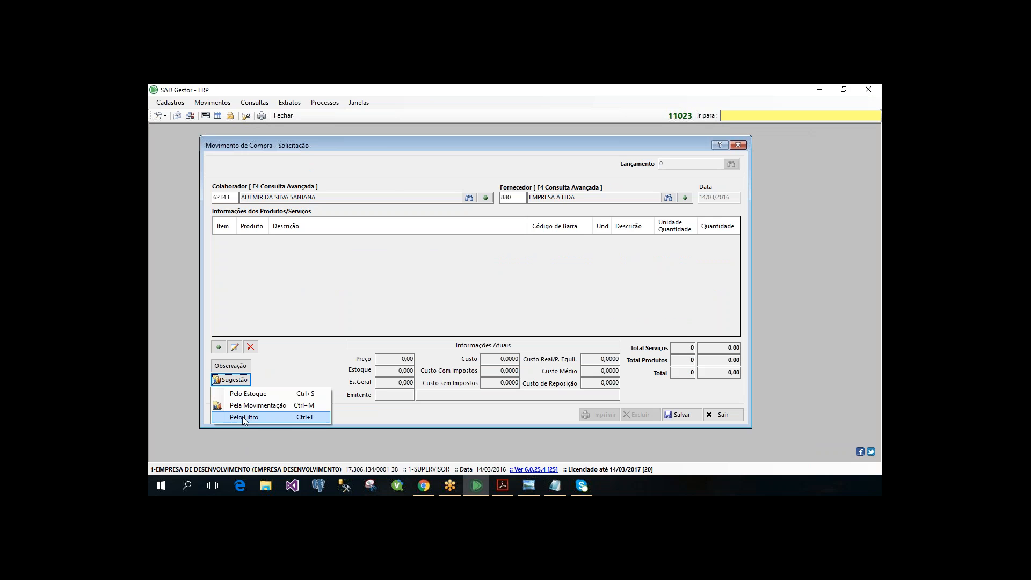
key(Return)
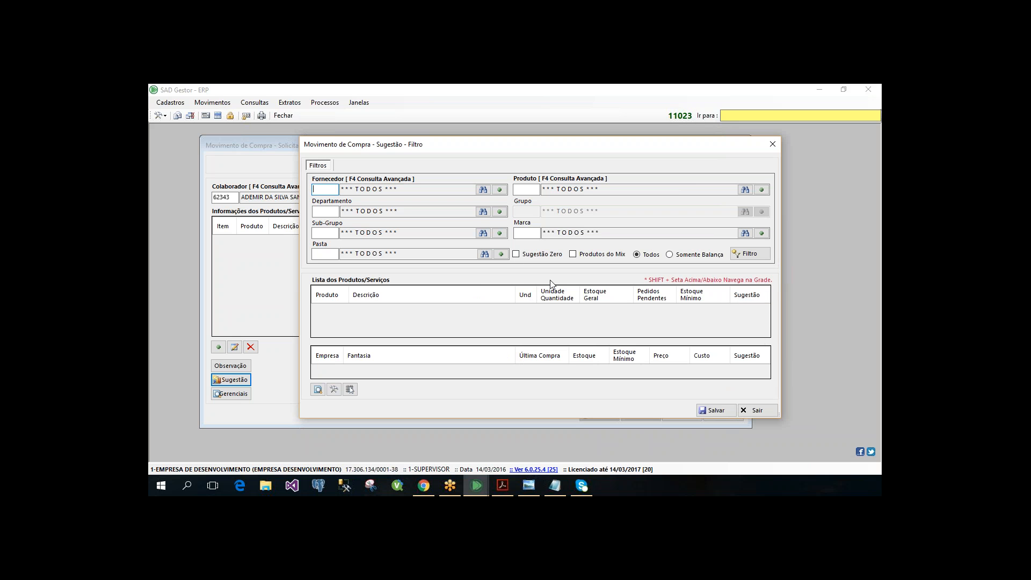
click(537, 256)
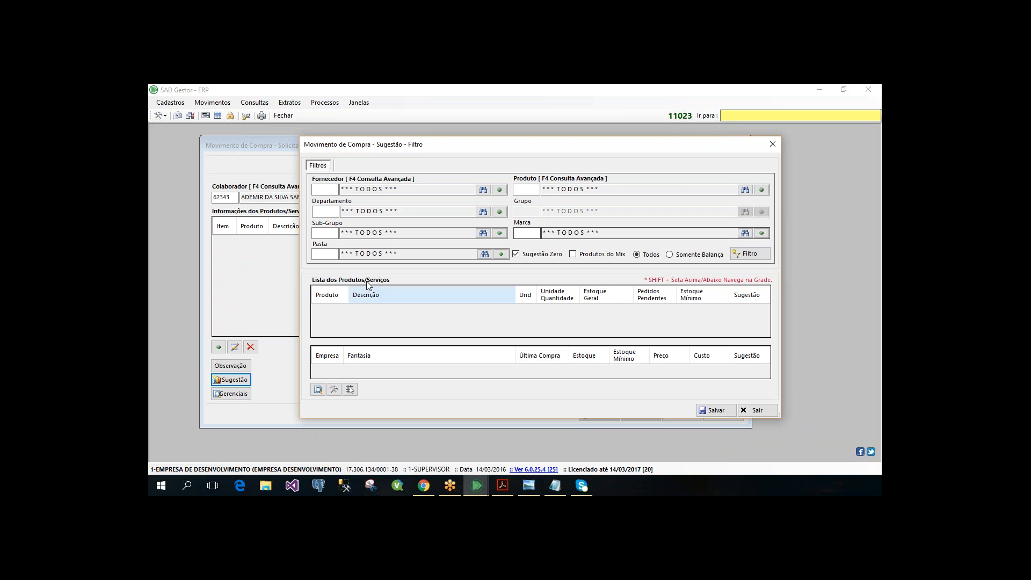
mouse_move(341, 149)
mouse_down()
mouse_move(355, 158)
mouse_move(324, 138)
mouse_up()
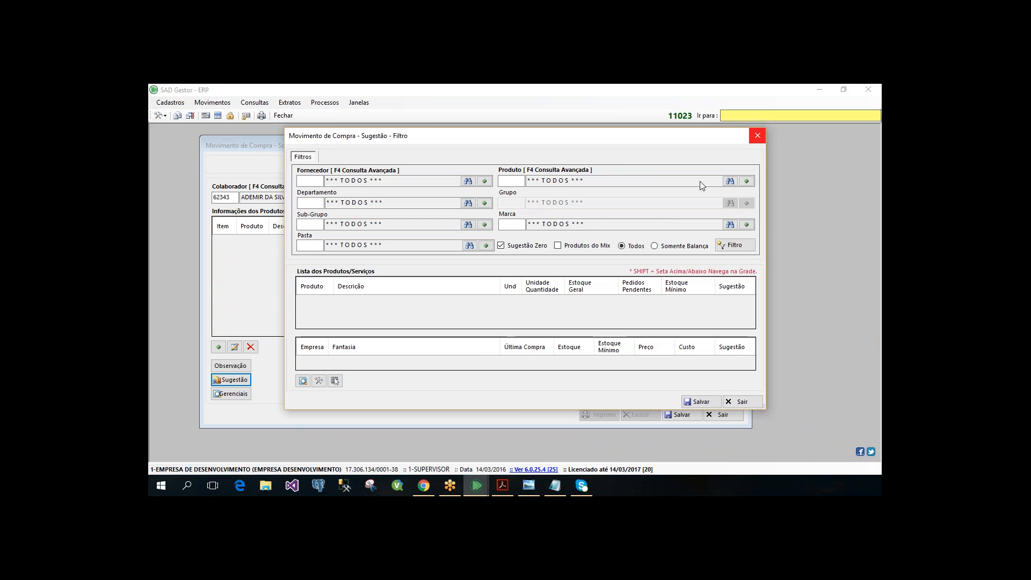
click(758, 136)
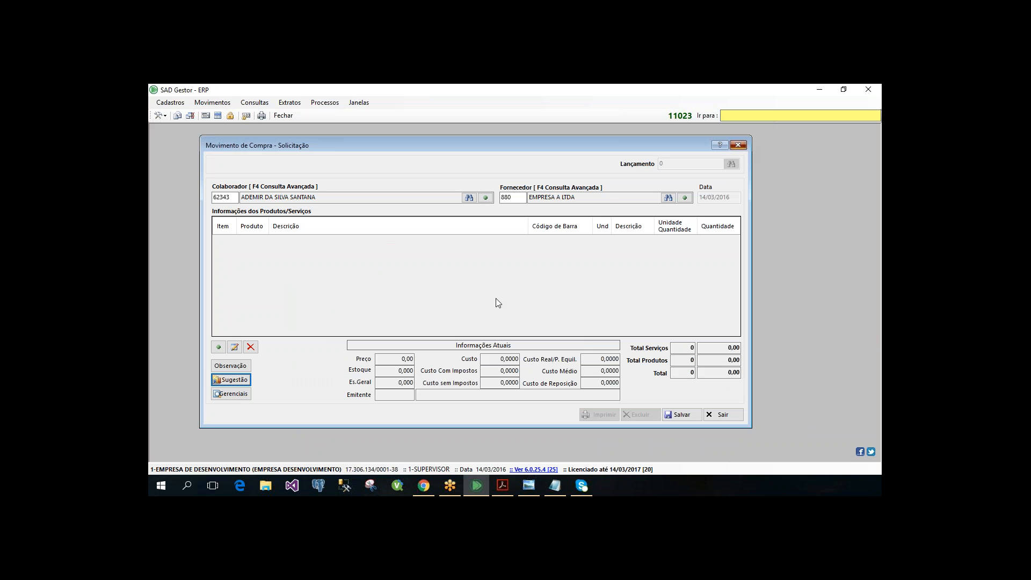
- Leave the purchase request without saving and switch the active company to 2-SUPERMERCADOS ABC LTDA
key(Escape)
key(Return)
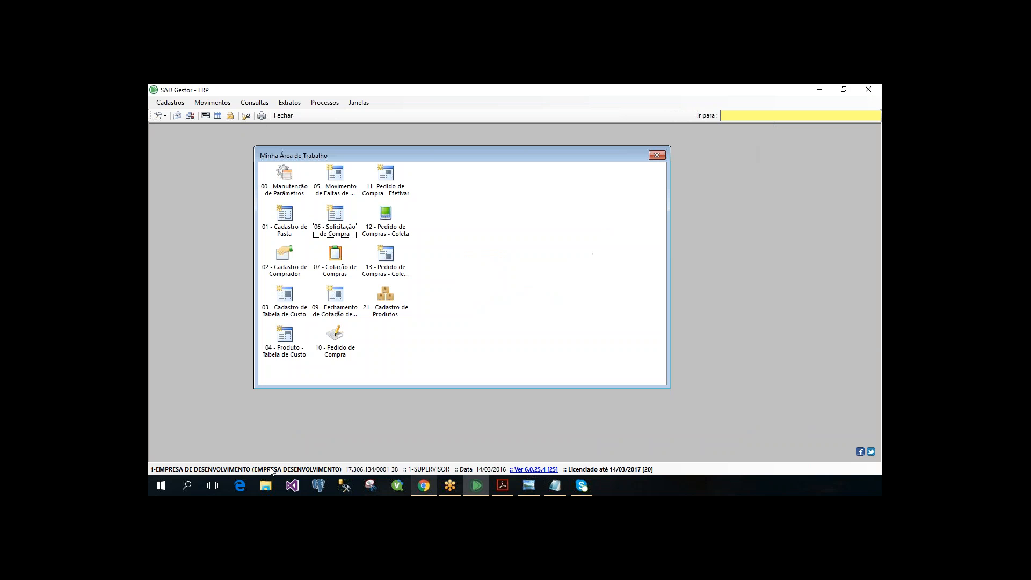
click(306, 469)
click(308, 467)
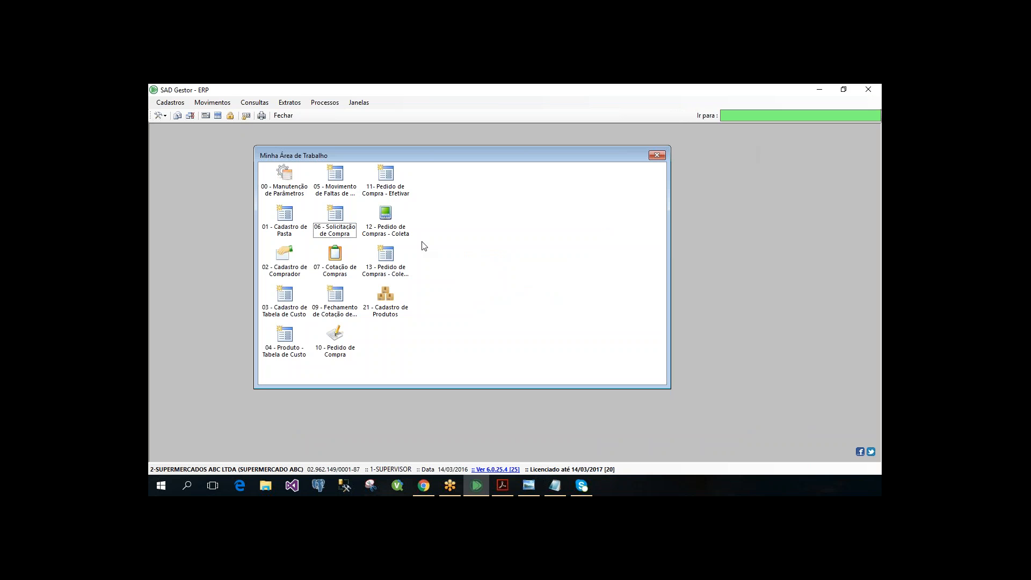
click(291, 272)
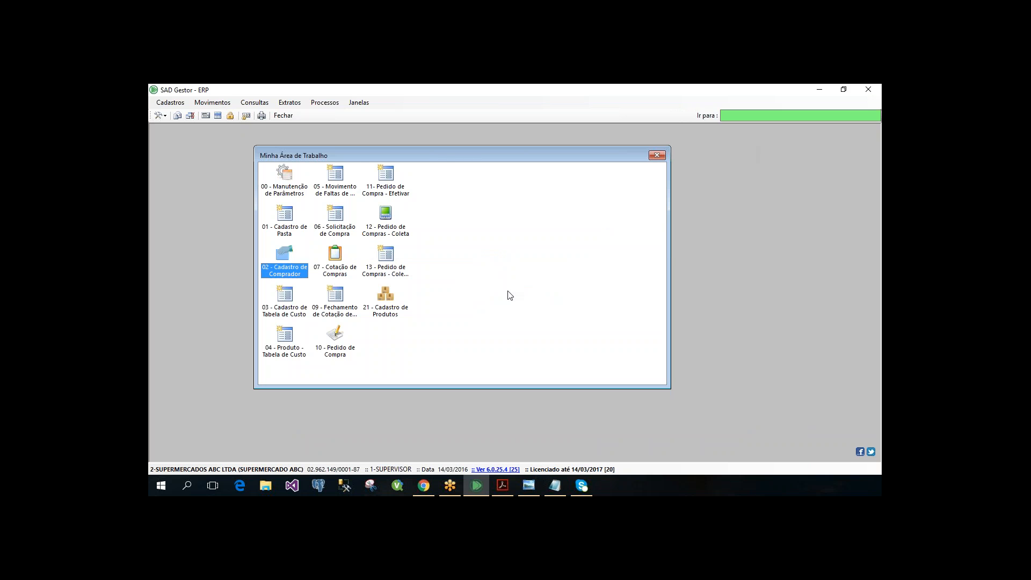
- Start a new Solicitação (Rede/Departamentos) purchase request
click(212, 102)
mouse_move(227, 165)
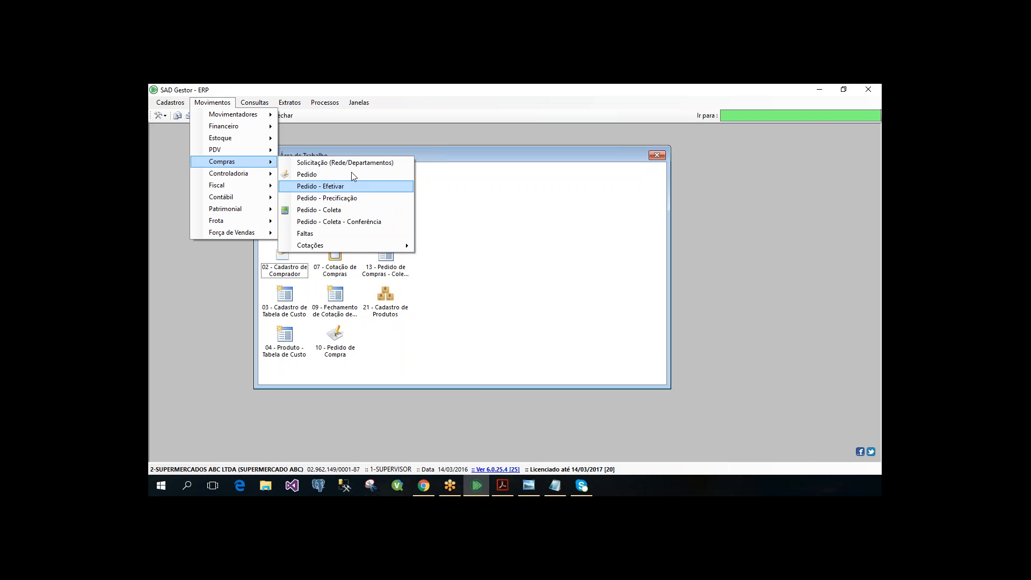
click(347, 163)
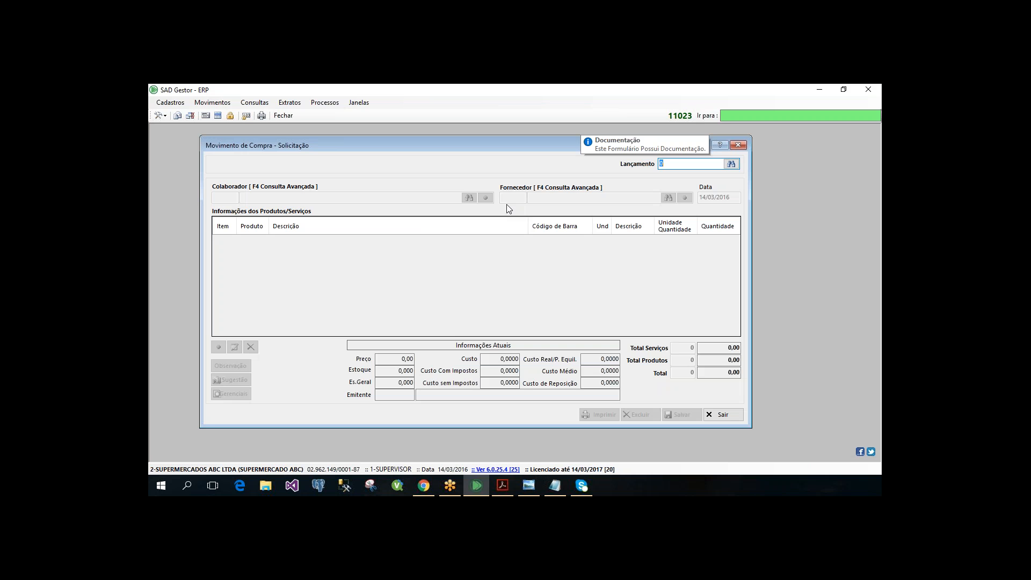
key(Return)
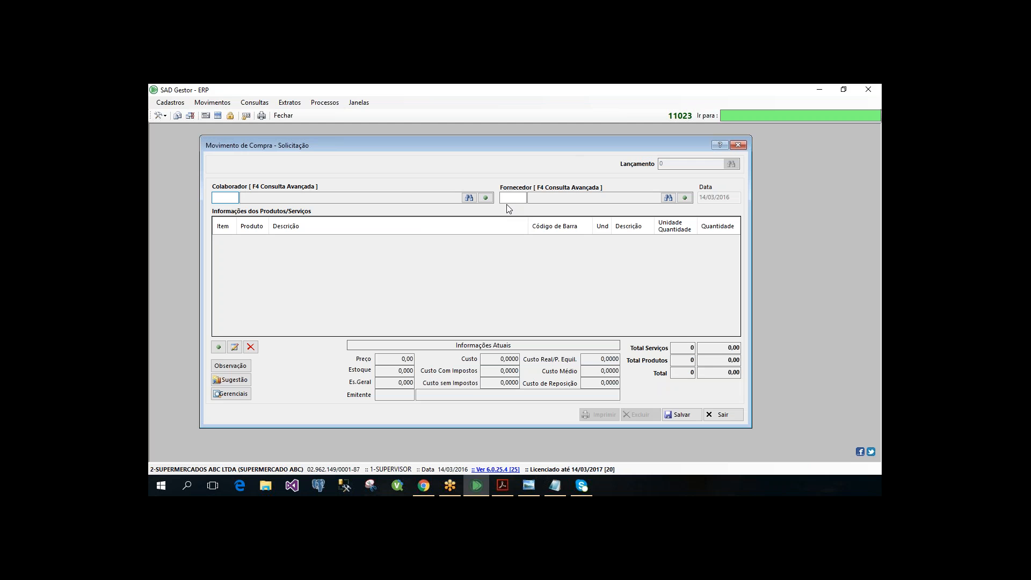
- Fill in the Colaborador's code and set the Fornecedor to 880 (EMPRESA A LTDA)
text(62343)
key(Return)
text(880)
key(Return)
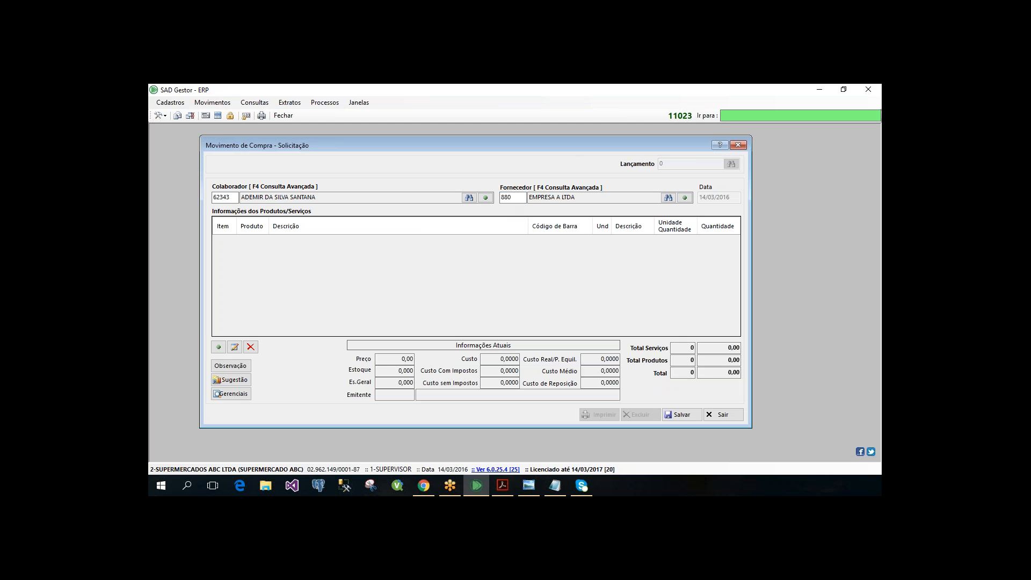
key(Return)
- Open the Pelo Filtro suggestion and list the products of Departamento 1 (MERCEARIA) and Grupo 54 (CEREAIS MATINAIS)
click(231, 379)
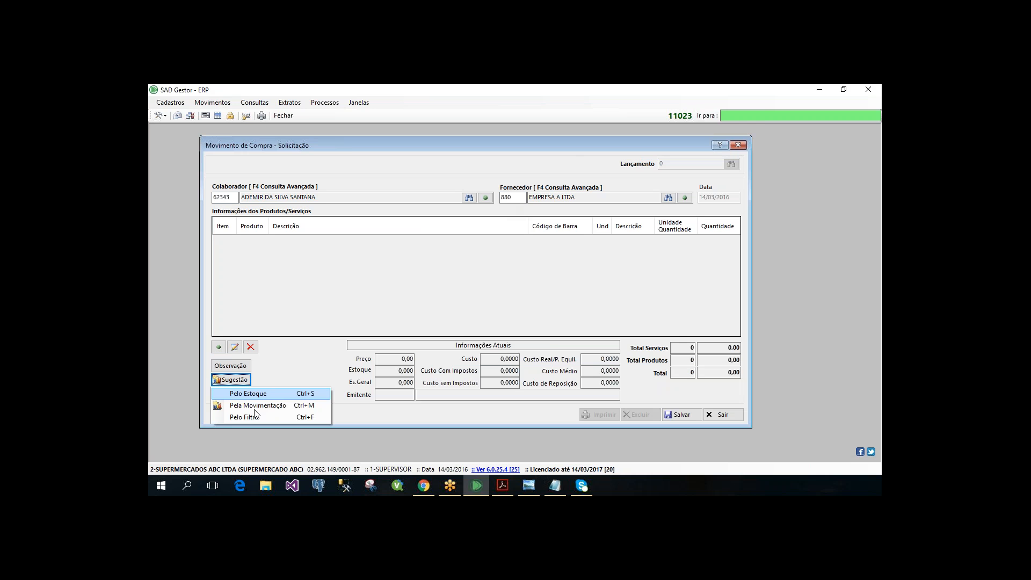
click(250, 417)
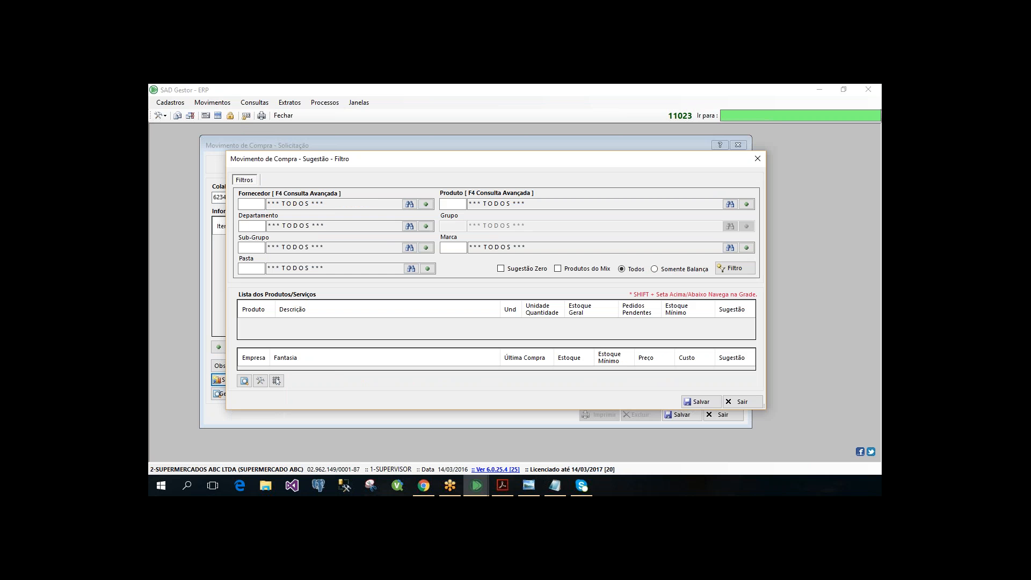
drag(256, 160, 240, 160)
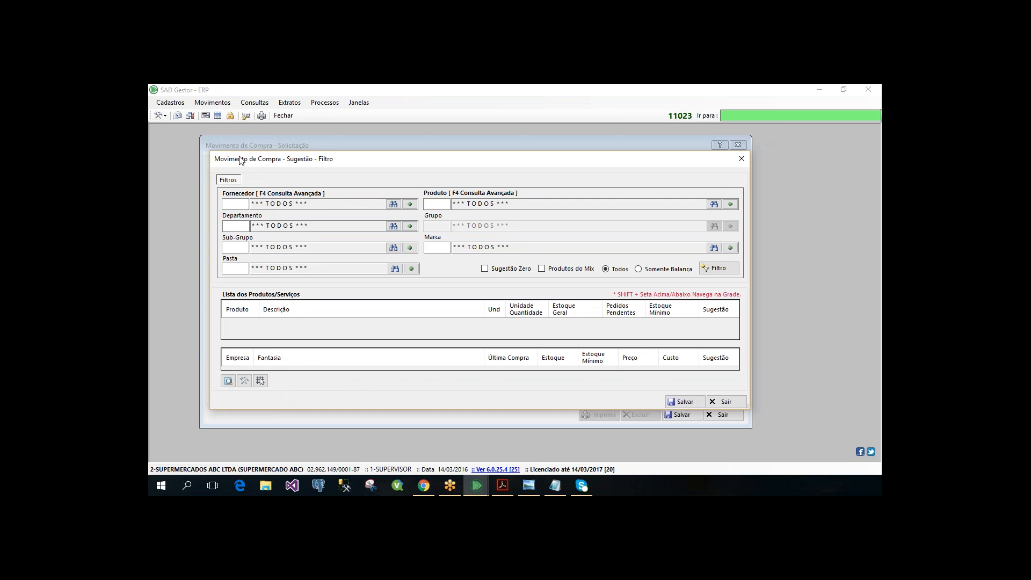
click(228, 226)
text(1)
key(Return)
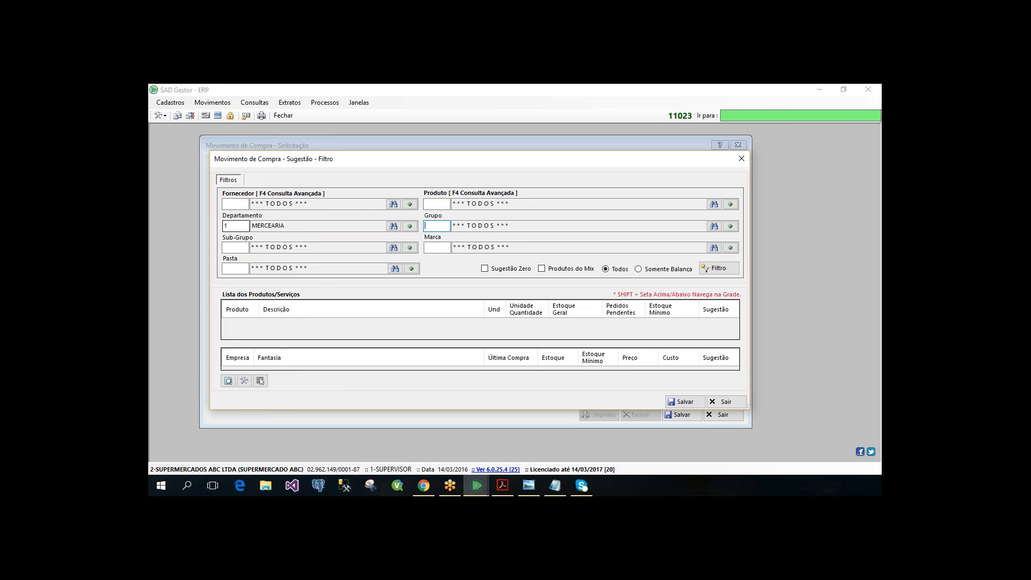
text(54)
key(Return)
key(Return)
key(Return)
key(Return)
key(Return)
key(Return)
key(Return)
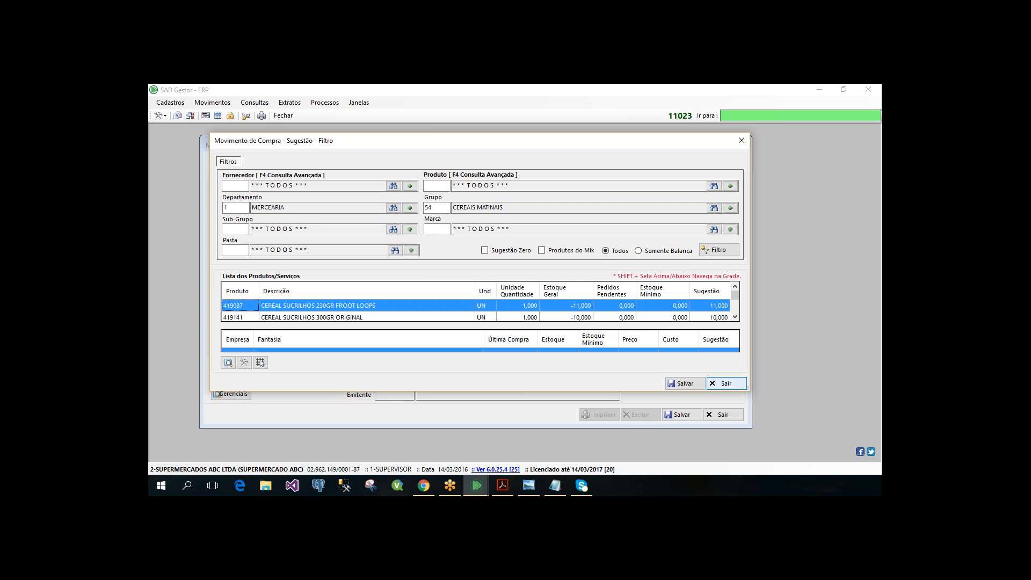
- Enlarge the filter suggestion window to show the product list and company details, and save the suggested products to the request
drag(749, 391, 764, 437)
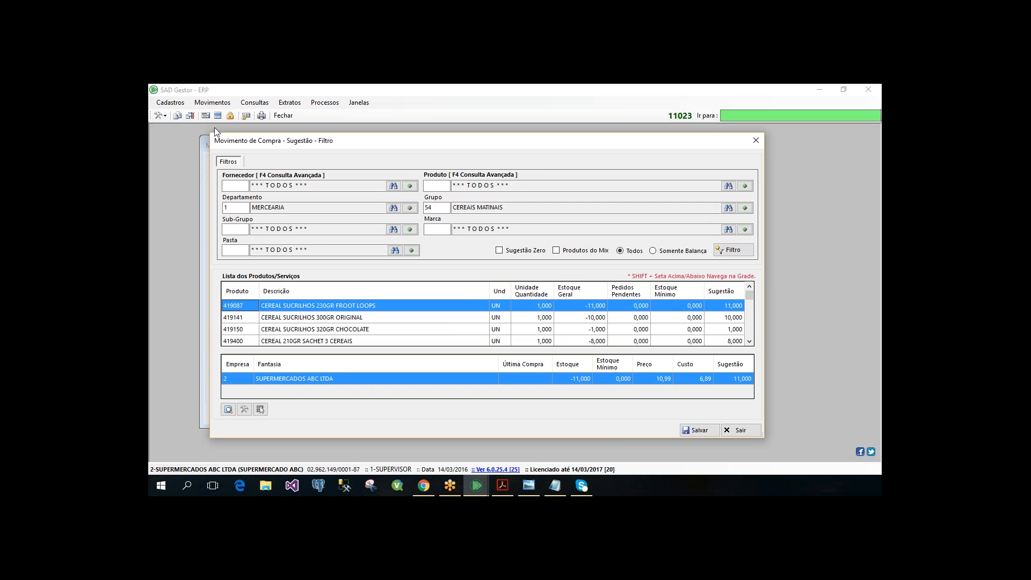
drag(210, 134, 198, 138)
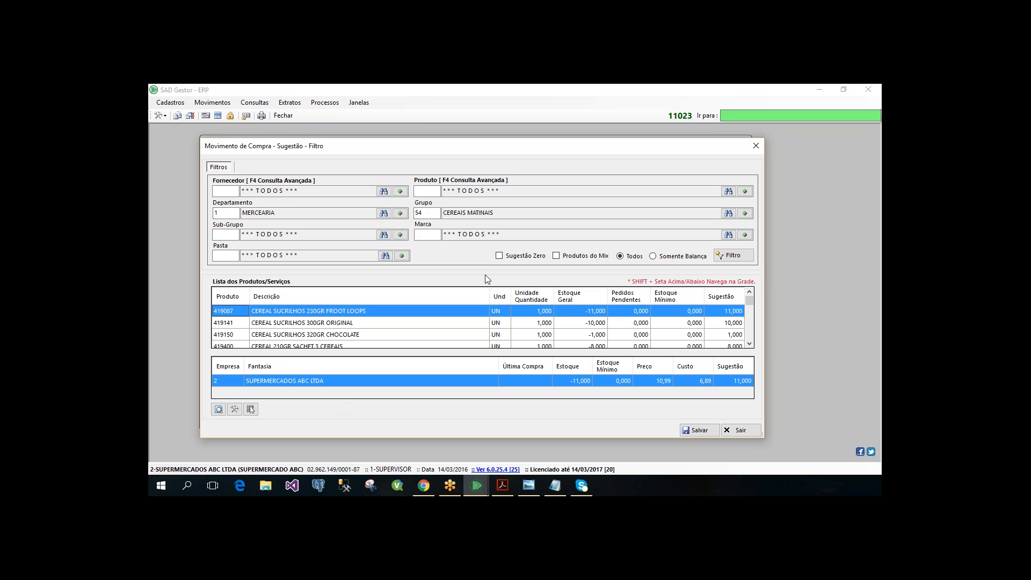
click(699, 431)
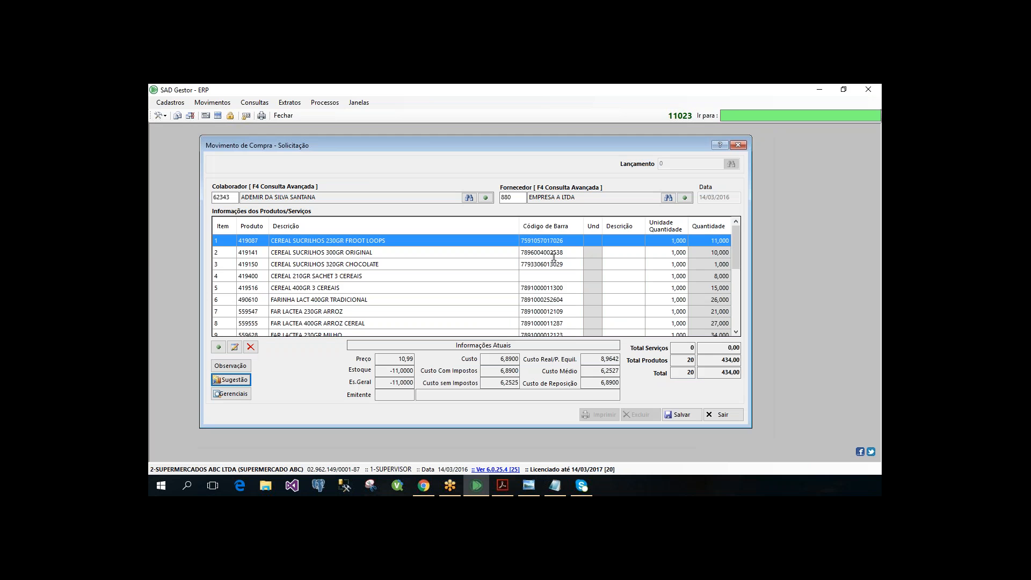
- Set the unit of all 20 product items in the request to 12 (CX 12)
click(593, 240)
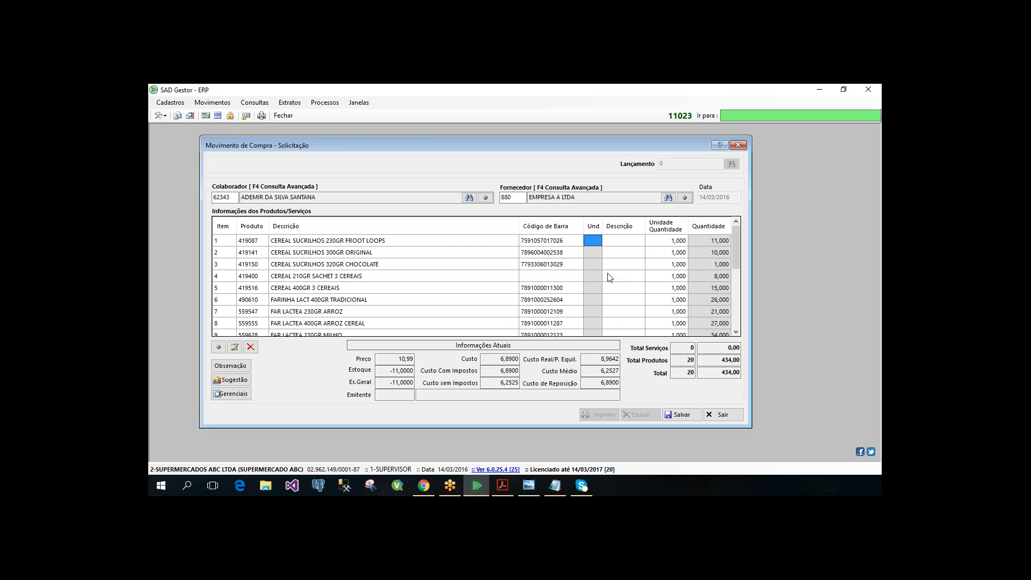
text(12)
key(Return)
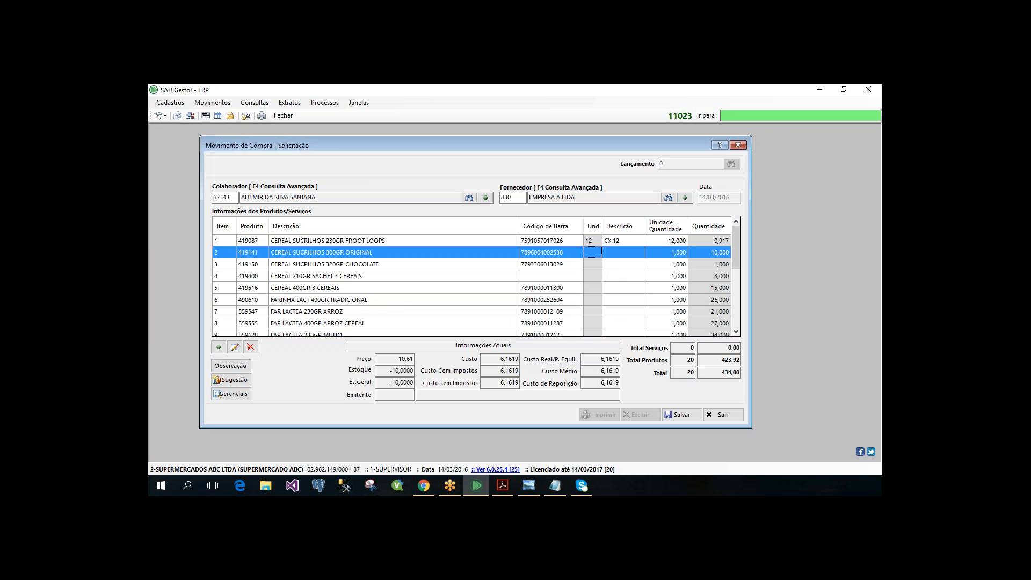
text(12)
key(Return)
text(12)
key(Return)
text(12)
key(Return)
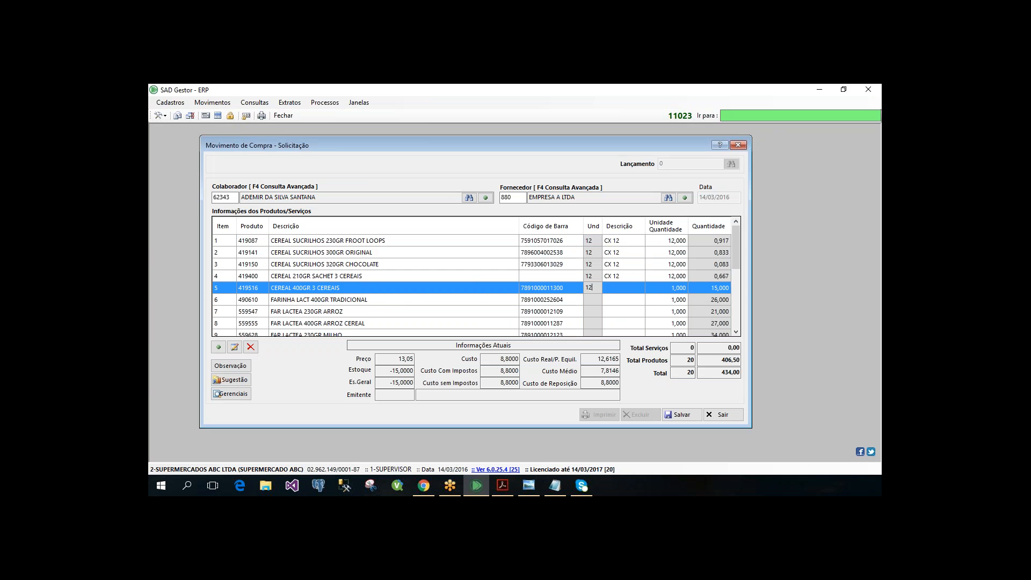
text(12)
key(Return)
text(12)
key(Return)
text(12)
key(Return)
text(12)
key(Return)
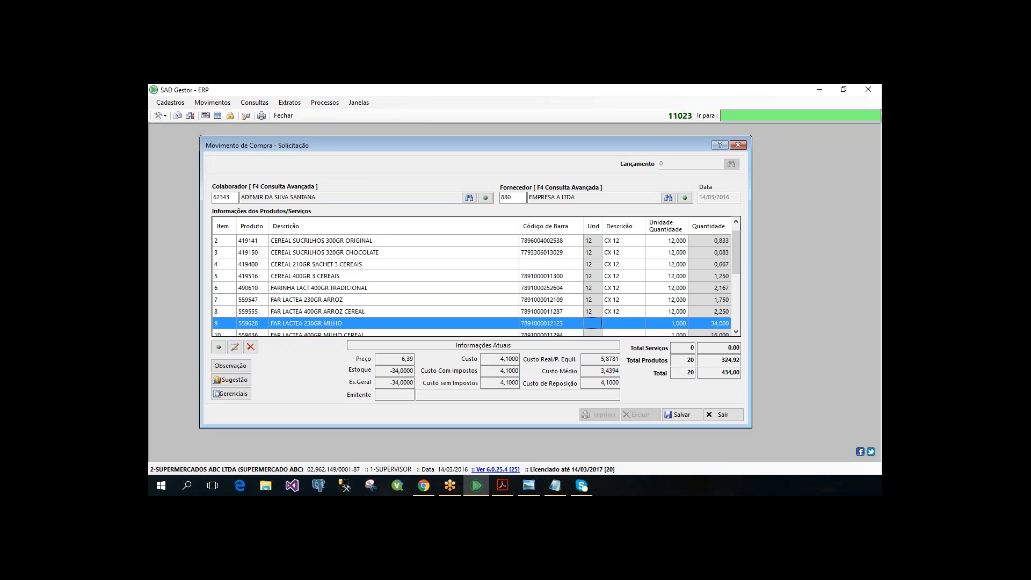
text(12)
key(Return)
text(12 12)
key(Return)
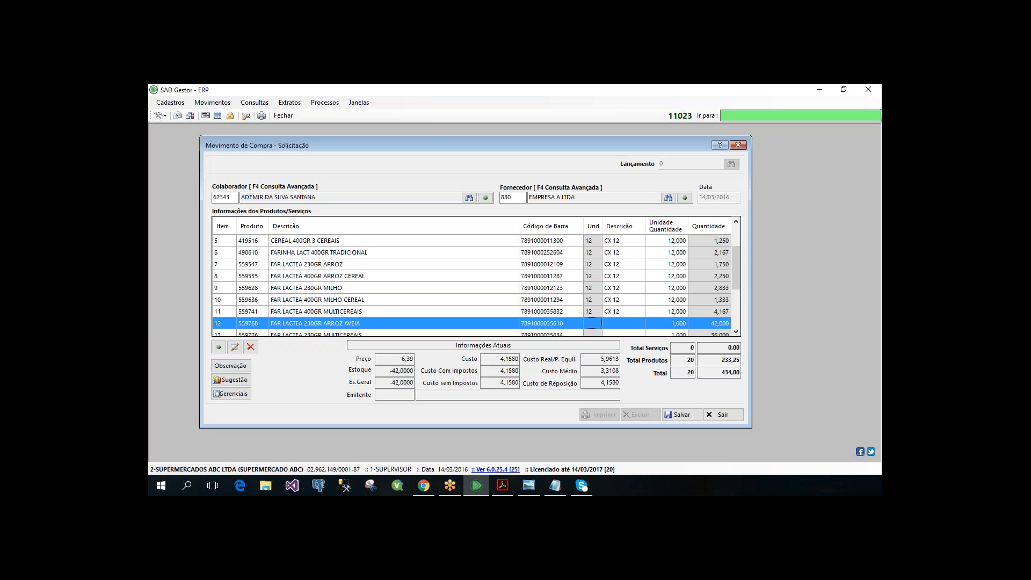
text(12)
key(Return)
text(12)
key(Return)
text(12)
key(Return)
text(12)
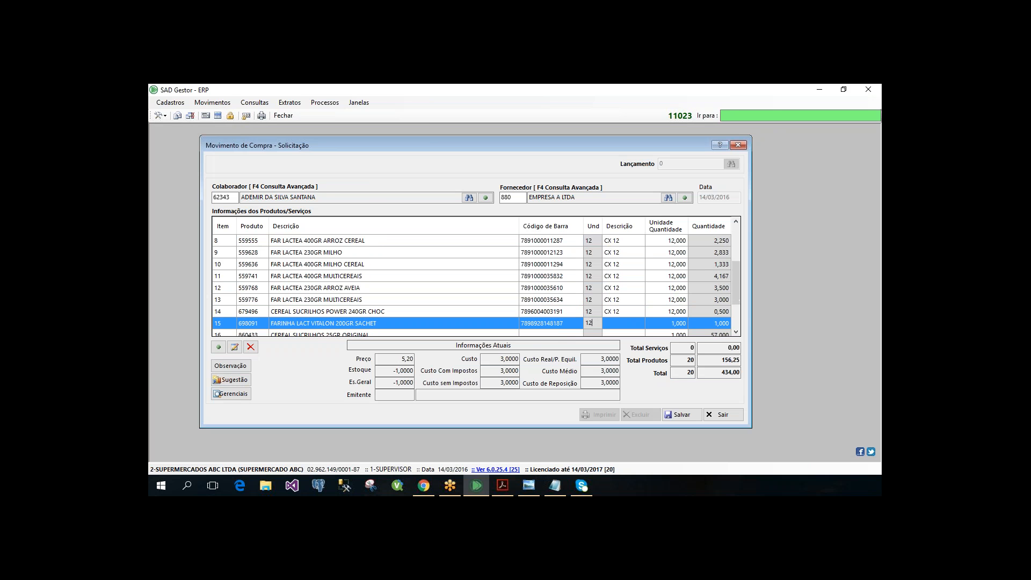
key(Return)
text(12)
key(Return)
text(12)
key(Return)
text(12)
key(Return)
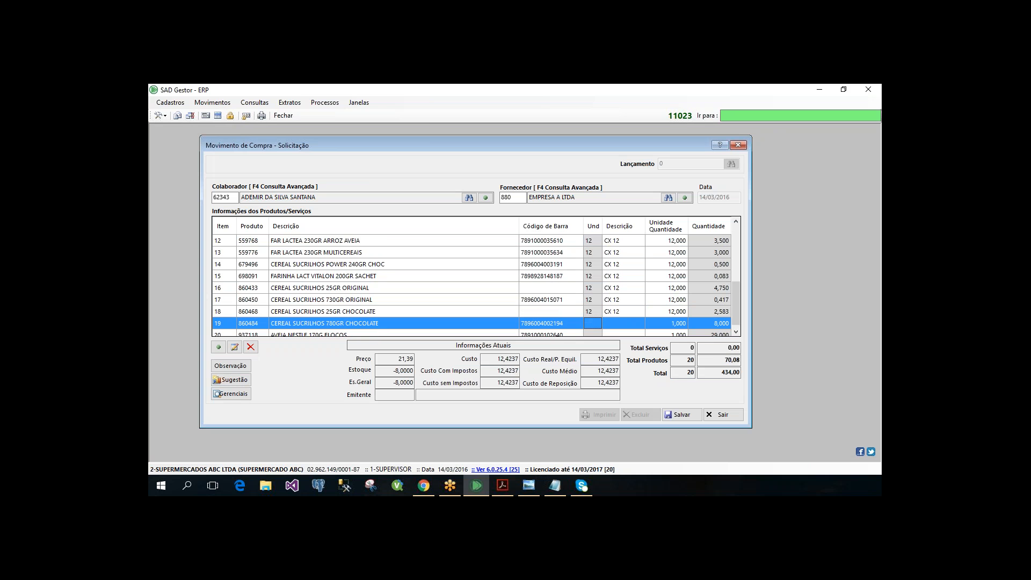
text(12)
key(Return)
text(12)
key(Return)
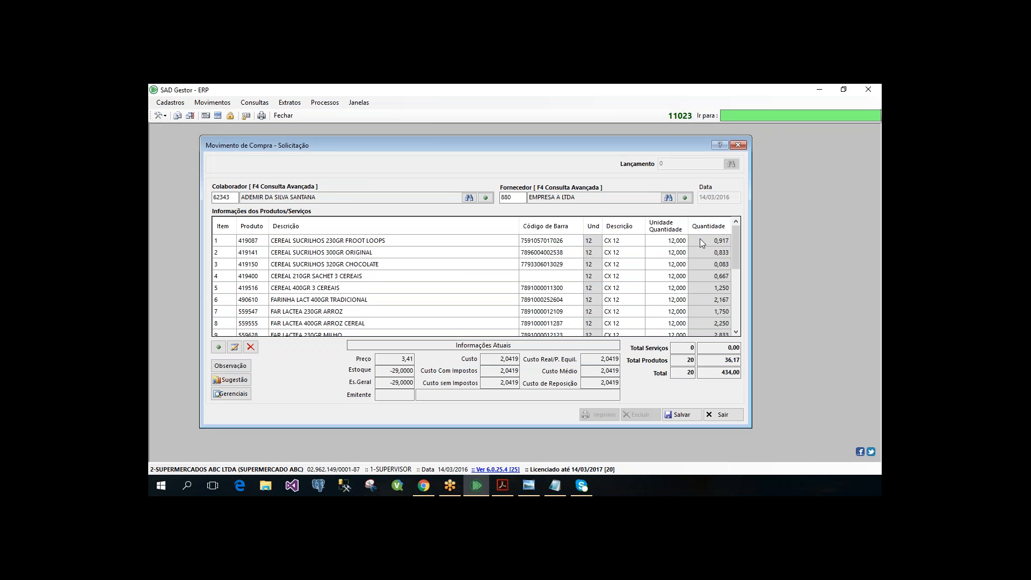
- Review the units and quantities of the request's items from the first product to the last
scroll(653, 308, down, 4)
scroll(653, 308, up, 2)
scroll(604, 303, up, 2)
scroll(604, 303, down, 4)
scroll(699, 274, up, 4)
click(650, 241)
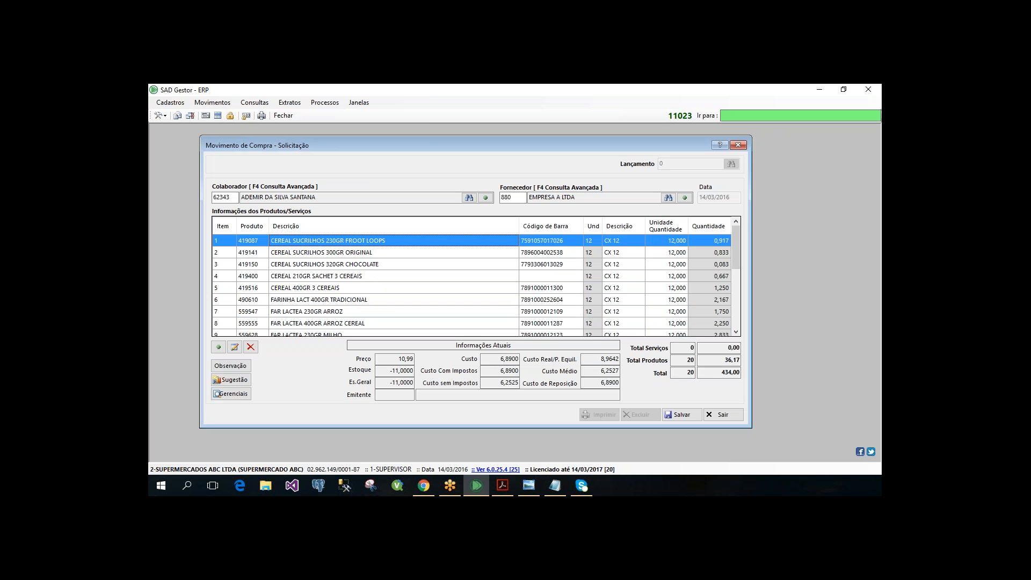
scroll(473, 282, down, 4)
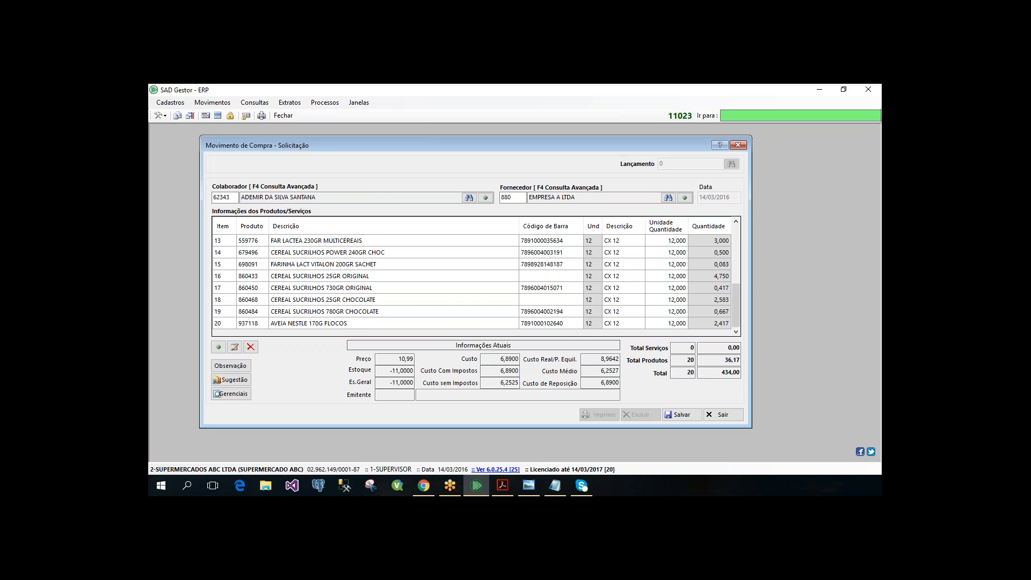
scroll(472, 282, up, 4)
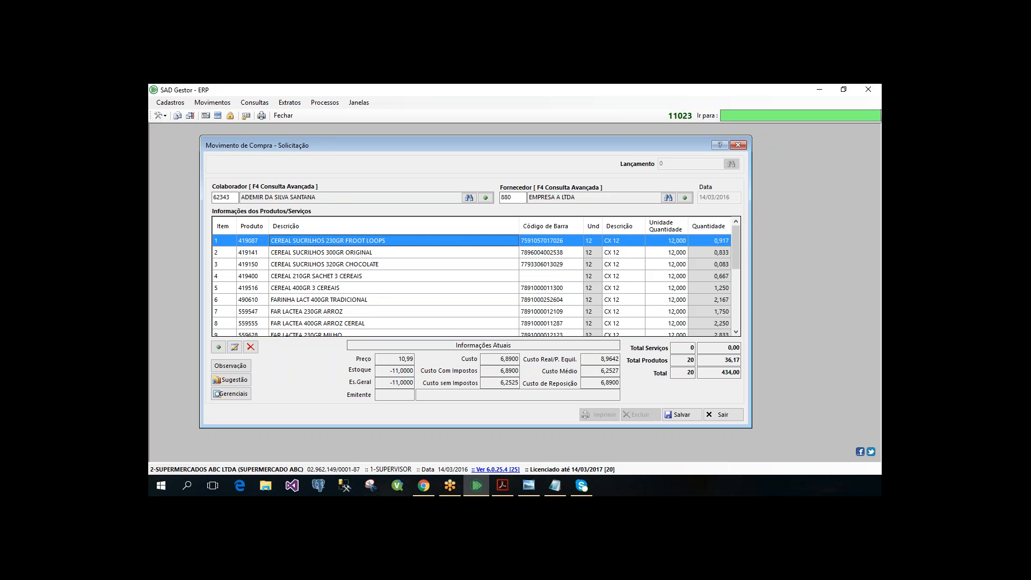
click(712, 241)
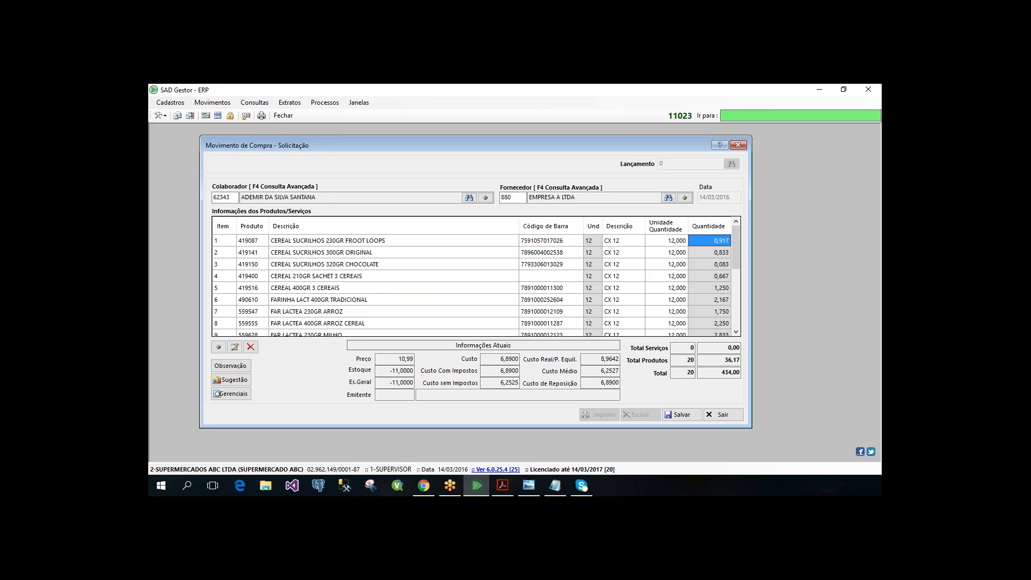
click(592, 242)
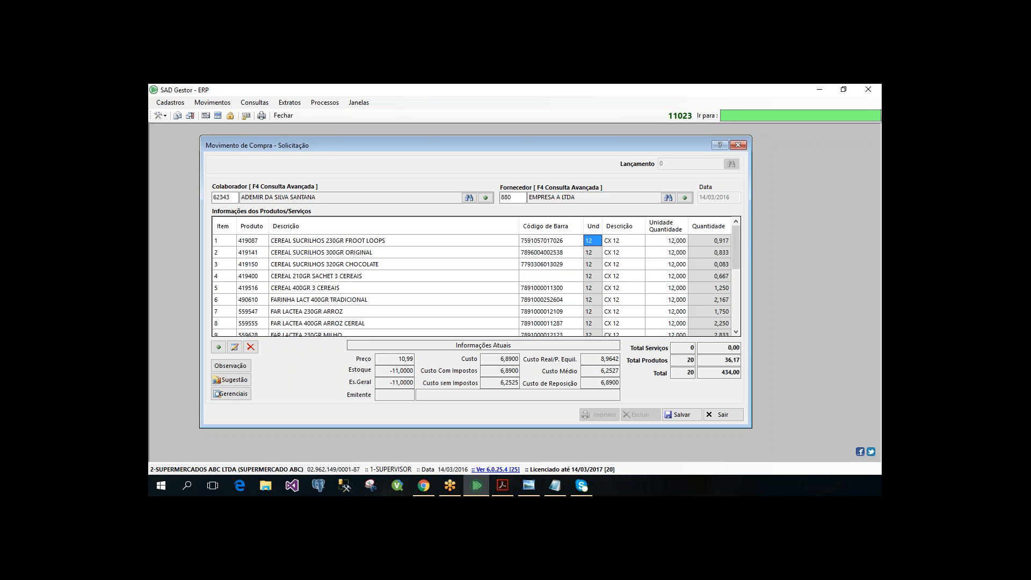
- Add the observation "TREINAMENTO." to the request and save the request
click(225, 367)
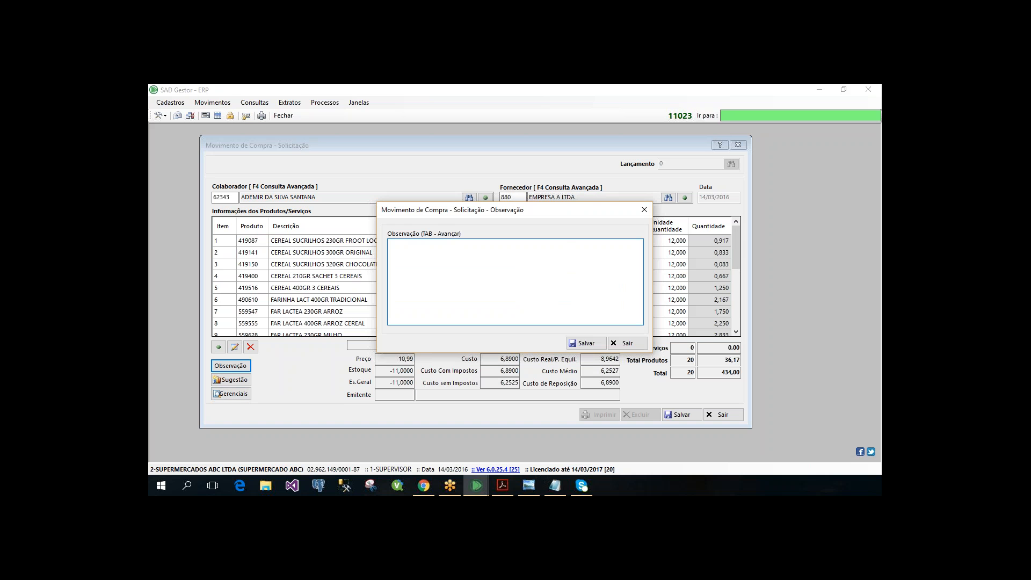
text(SOLU)
key(BackSpace)
key(BackSpace)
key(BackSpace)
key(BackSpace)
text(TREINAMENTO D)
key(BackSpace)
key(BackSpace)
text(.)
key(Tab)
key(Return)
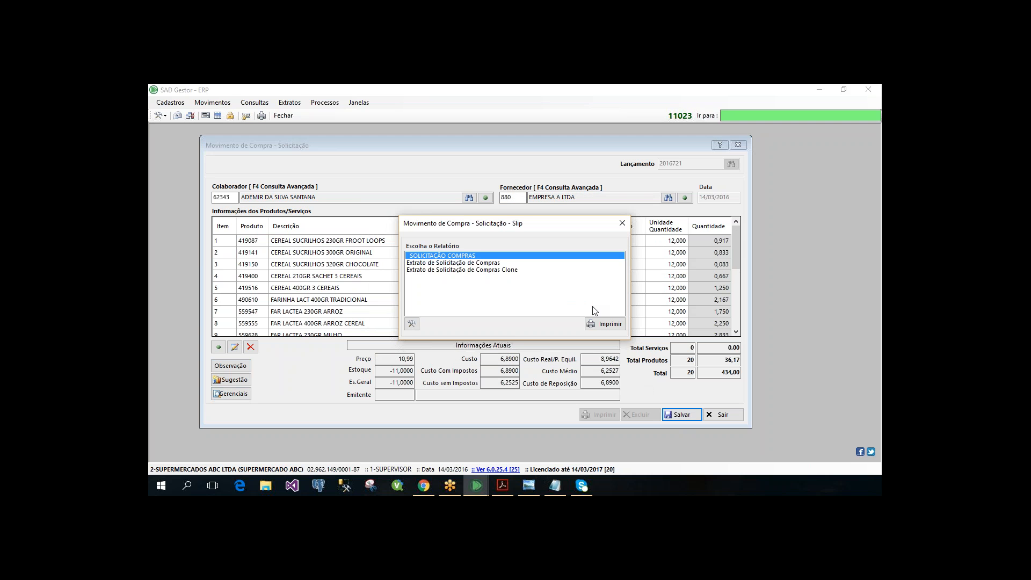
- Preview the Extrato de Solicitação de Compras report for the saved request, then close the report and its selection dialog
key(Down)
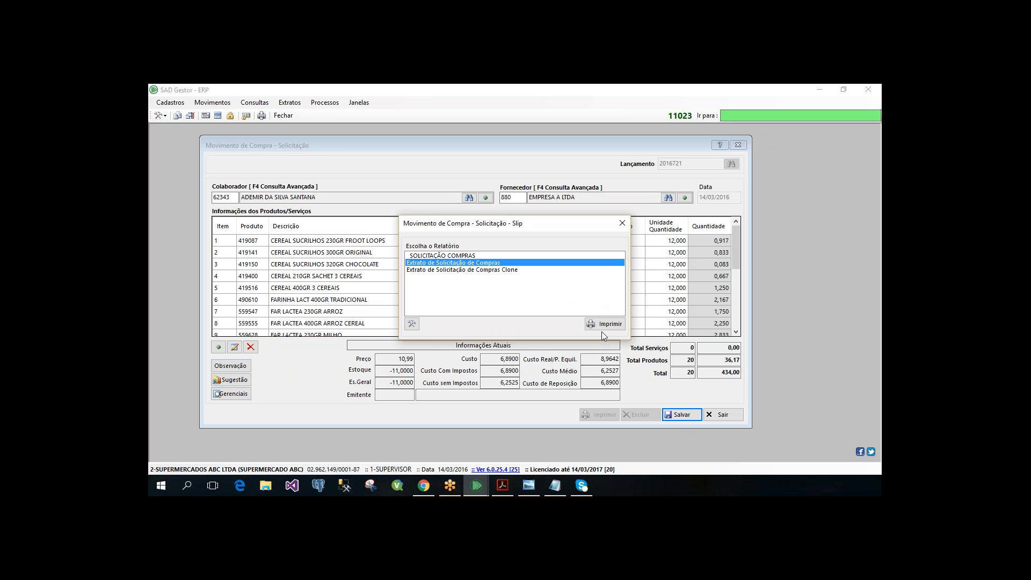
click(602, 326)
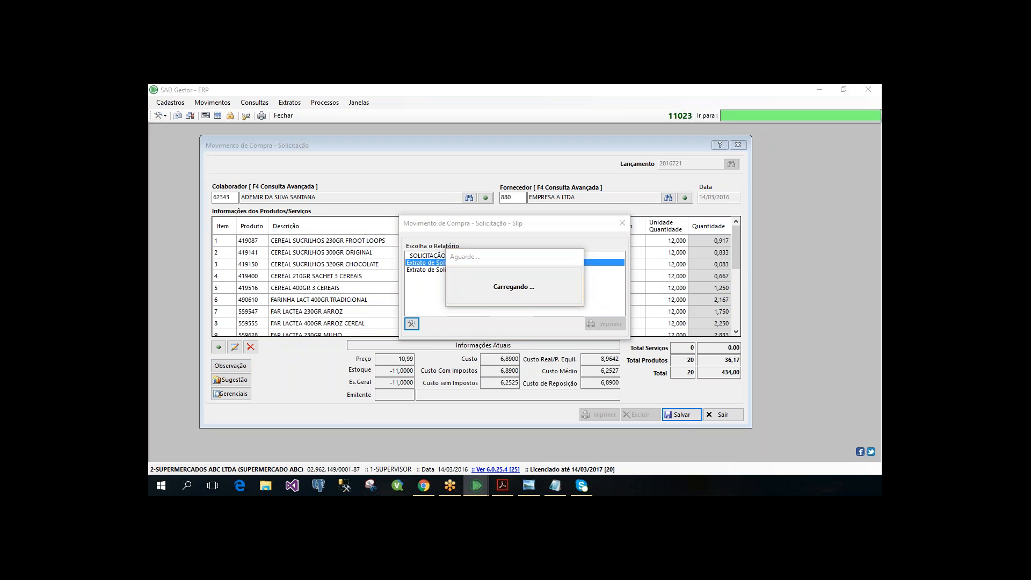
scroll(453, 299, down, 2)
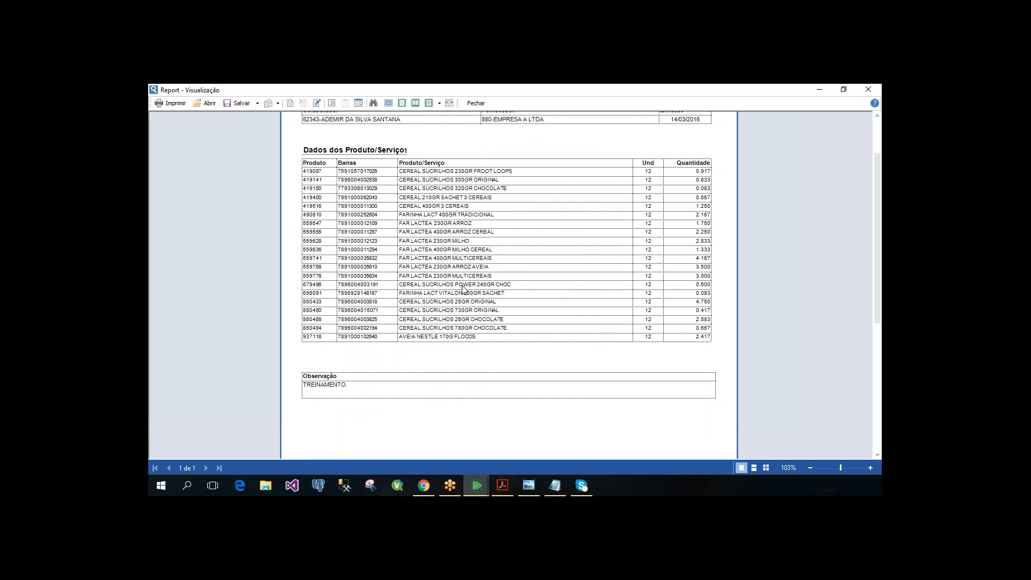
scroll(587, 338, up, 2)
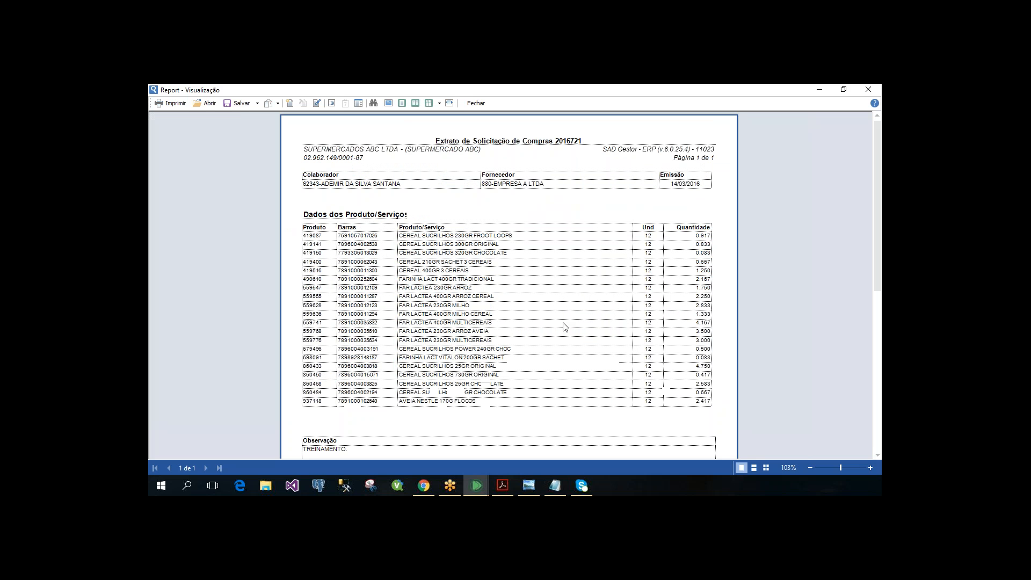
click(476, 103)
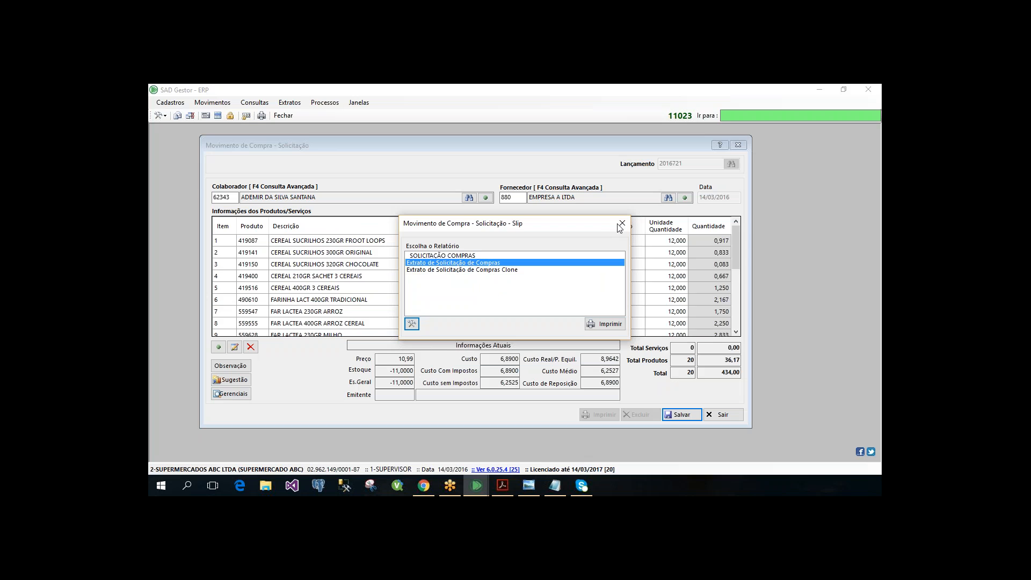
click(622, 223)
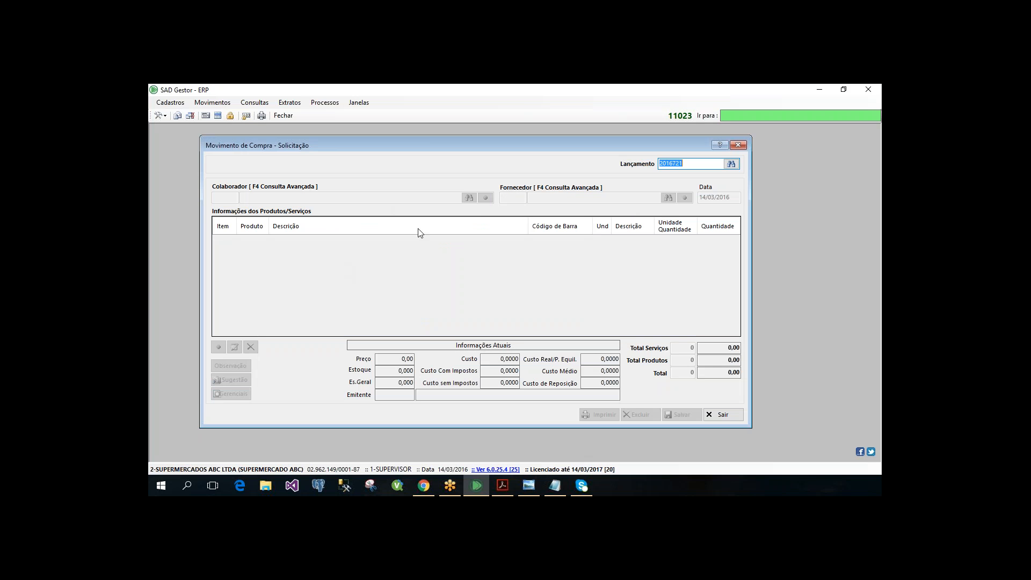
- Reopen the saved request, look at its suggestion options, and close the request form
key(Return)
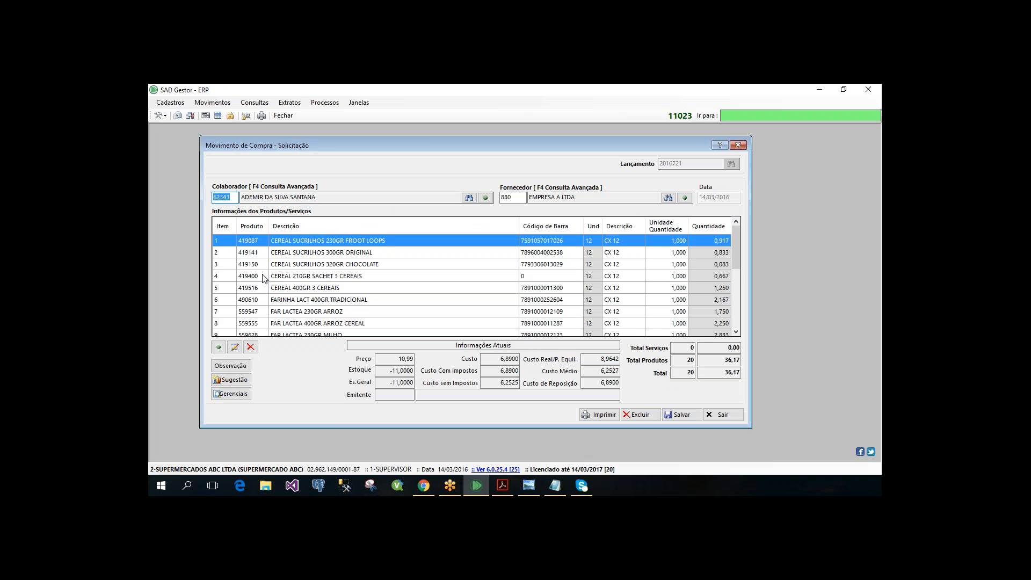
click(236, 379)
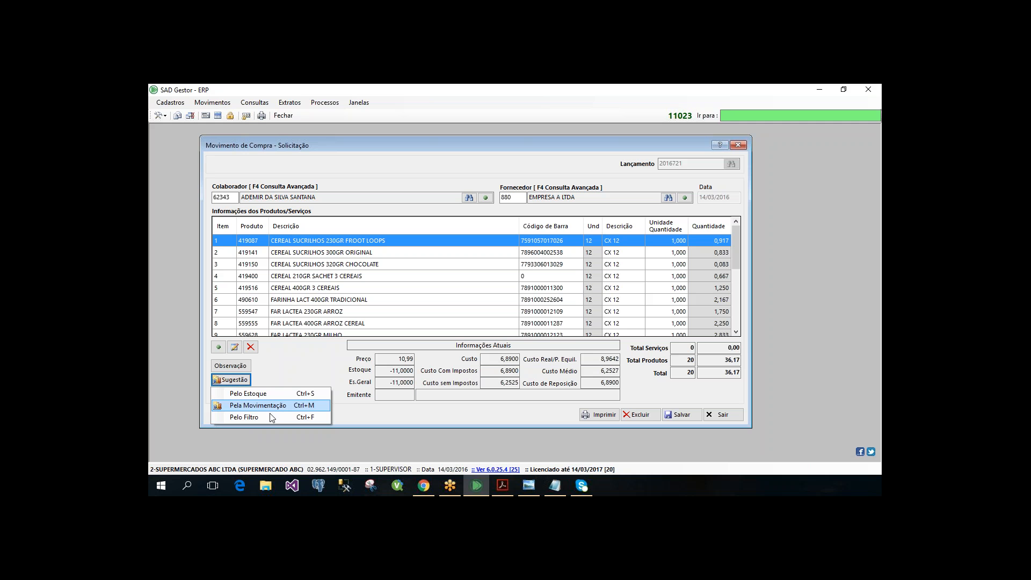
click(388, 406)
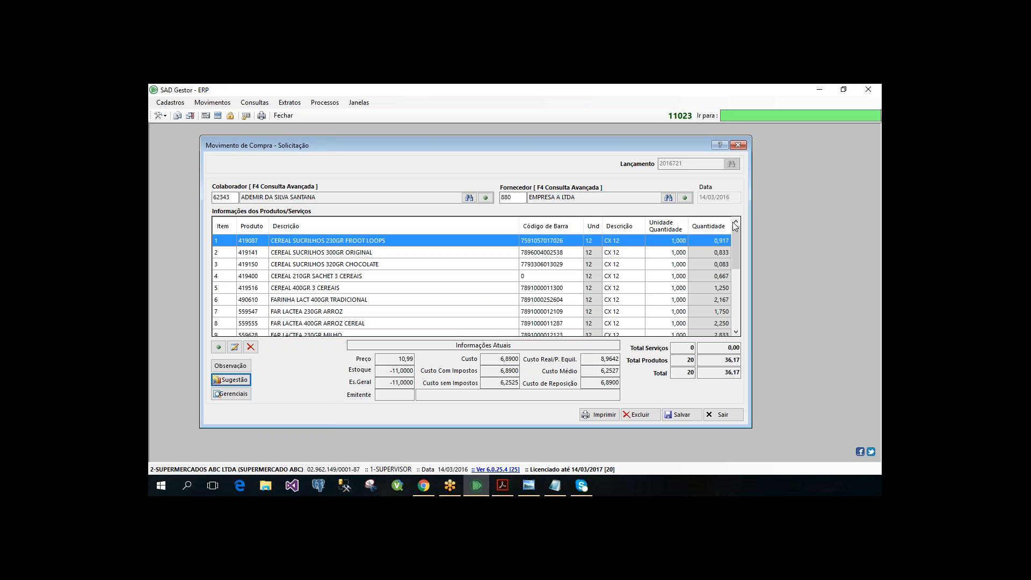
click(738, 145)
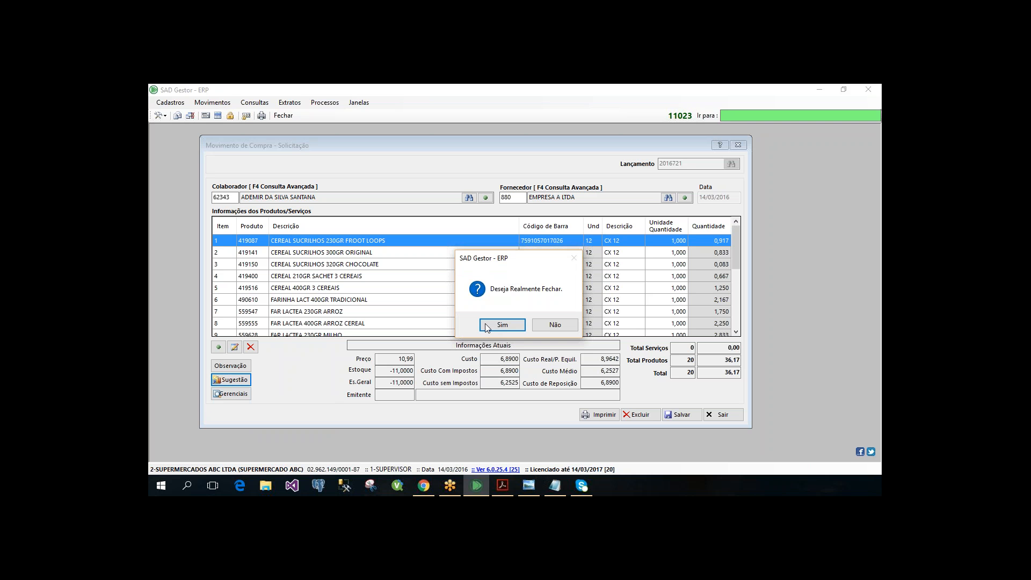
click(485, 324)
- Switch the active company to 1 - EMPRESA DE DESENVOLVIMENTO
click(222, 471)
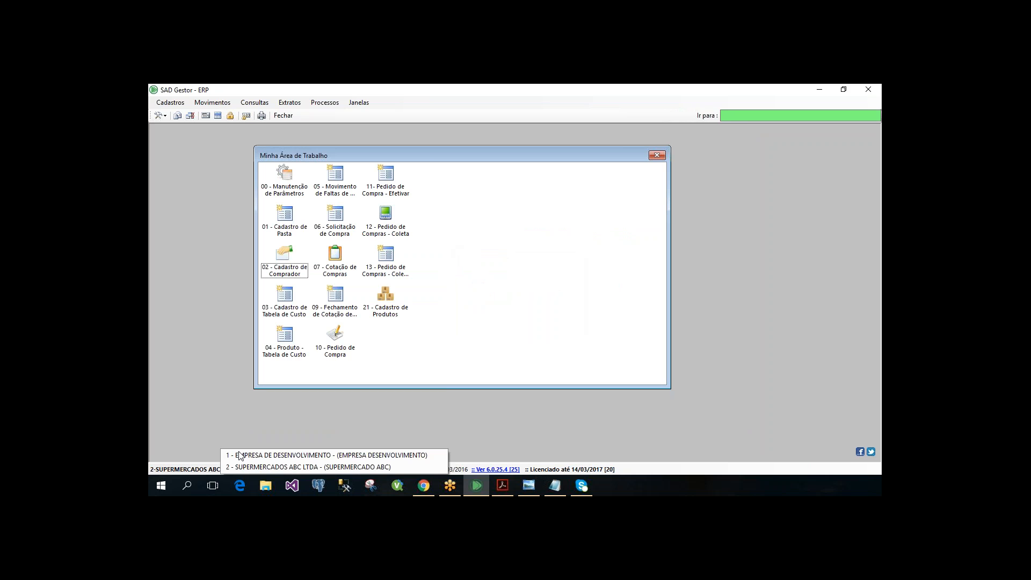
click(240, 455)
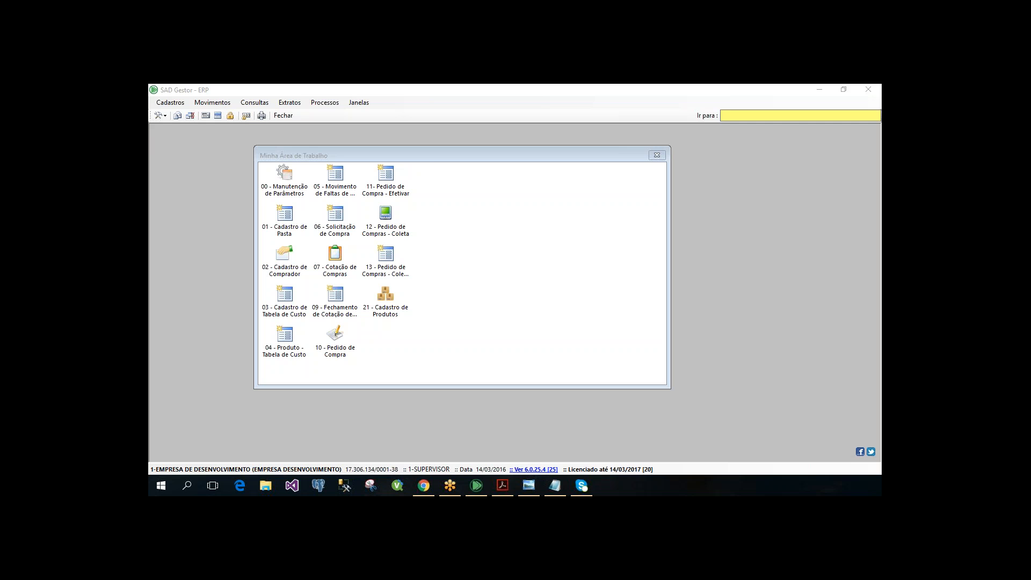
click(502, 306)
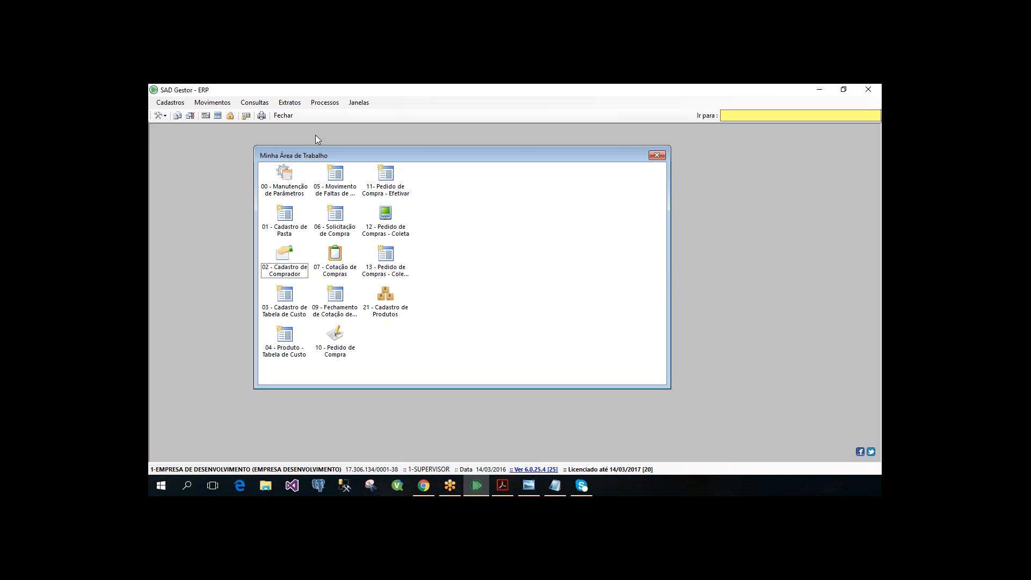
- Bring up the Cotações options among the Compras movements
click(212, 102)
mouse_move(248, 141)
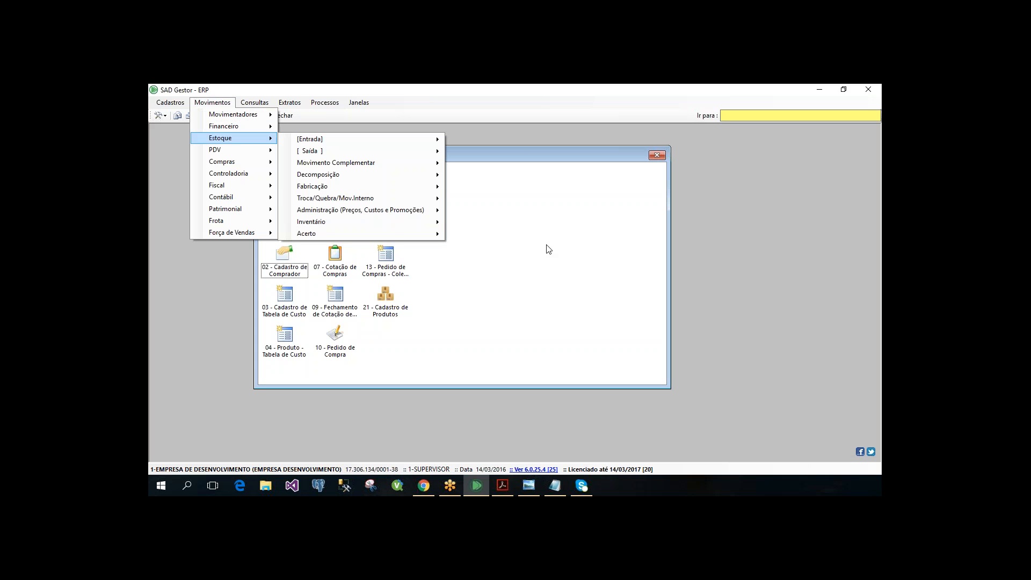
click(221, 103)
click(222, 104)
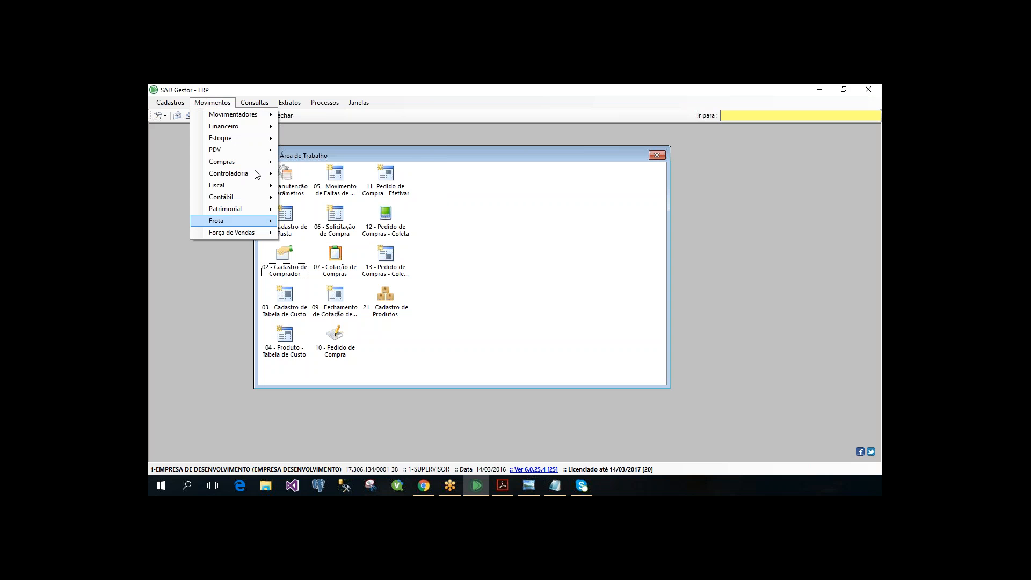
mouse_move(265, 165)
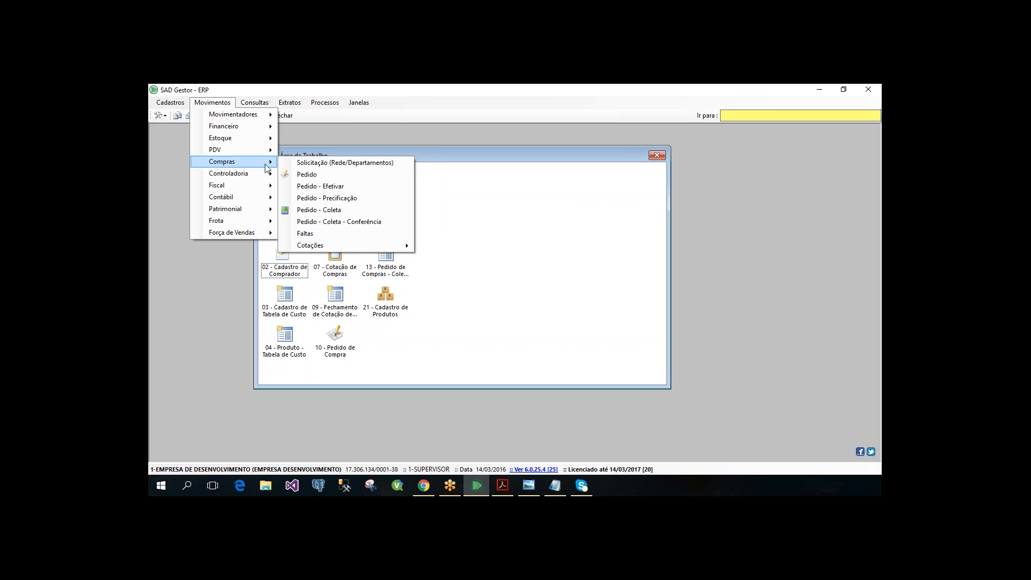
mouse_move(361, 248)
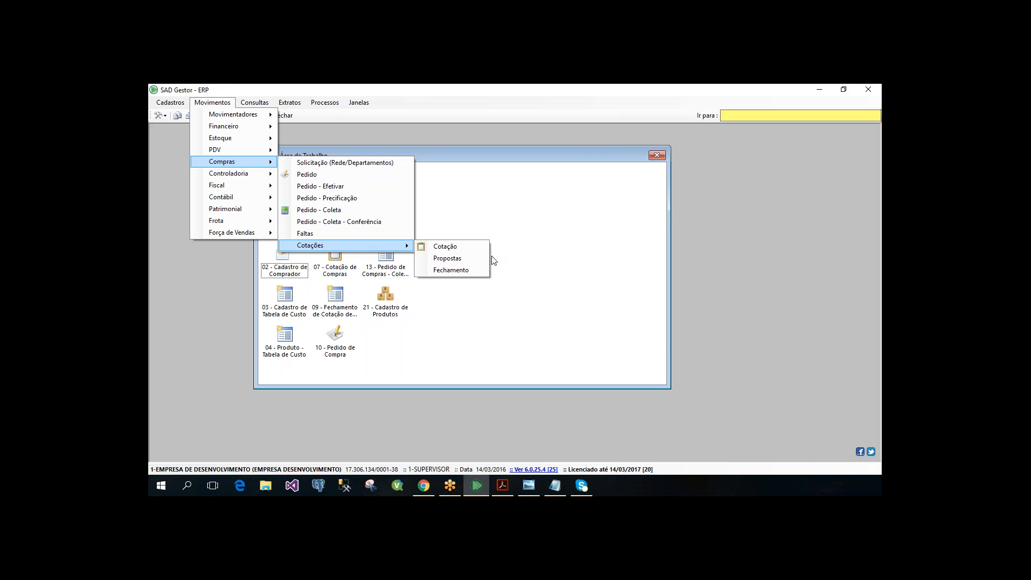
- Open the Cotação form, load the existing COMPRADOR 1 quotation, and look through its product items
key(Down)
key(Return)
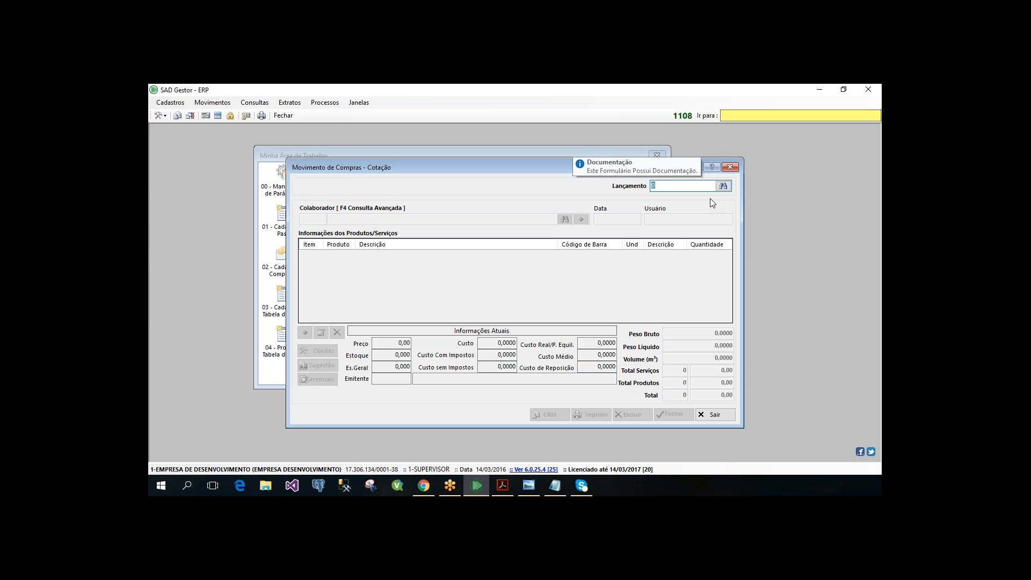
key(Return)
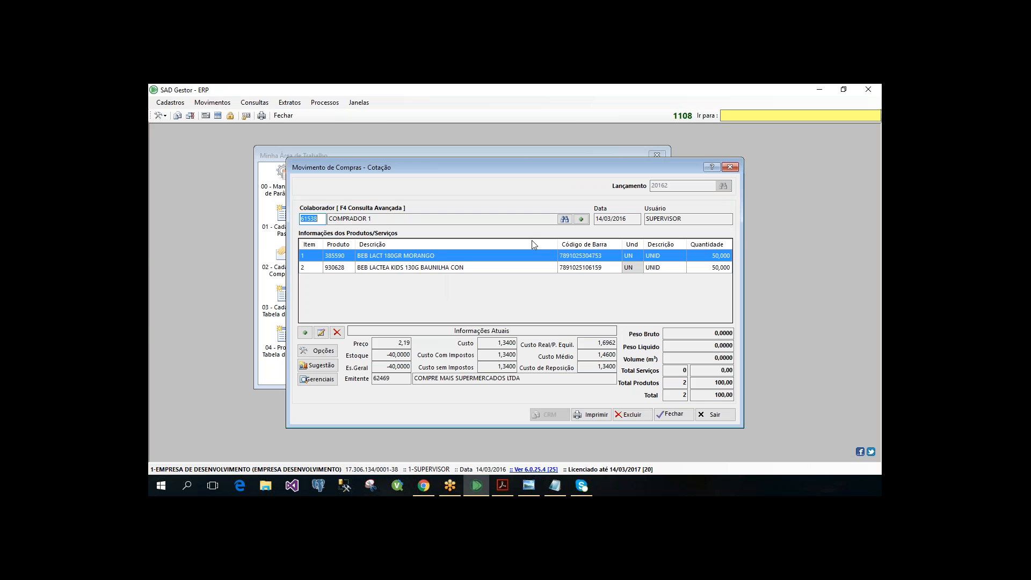
click(440, 255)
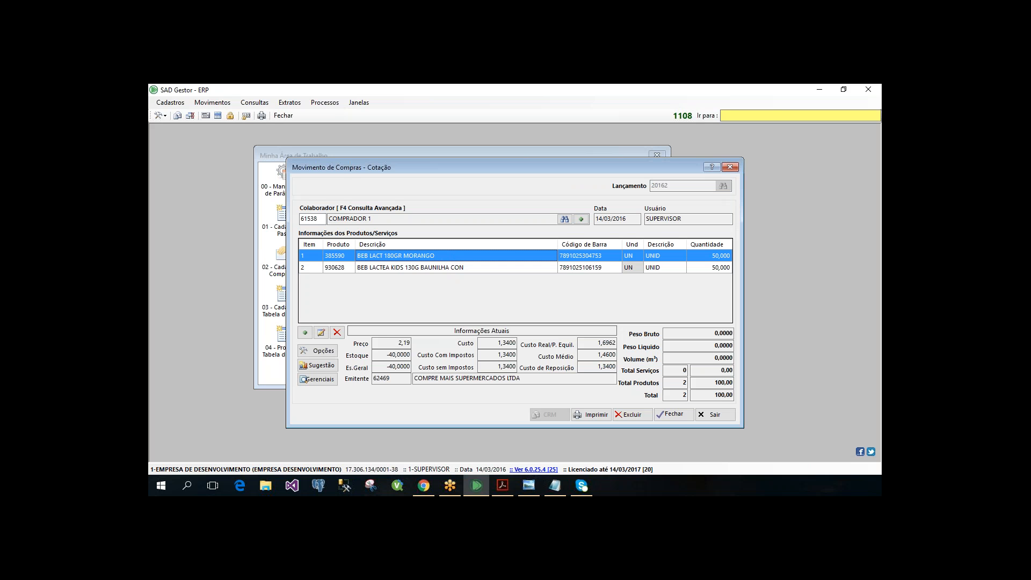
key(Down)
- Open the quotation's Fornecedor list, enlarge its window, look through the suppliers, and close it
click(323, 351)
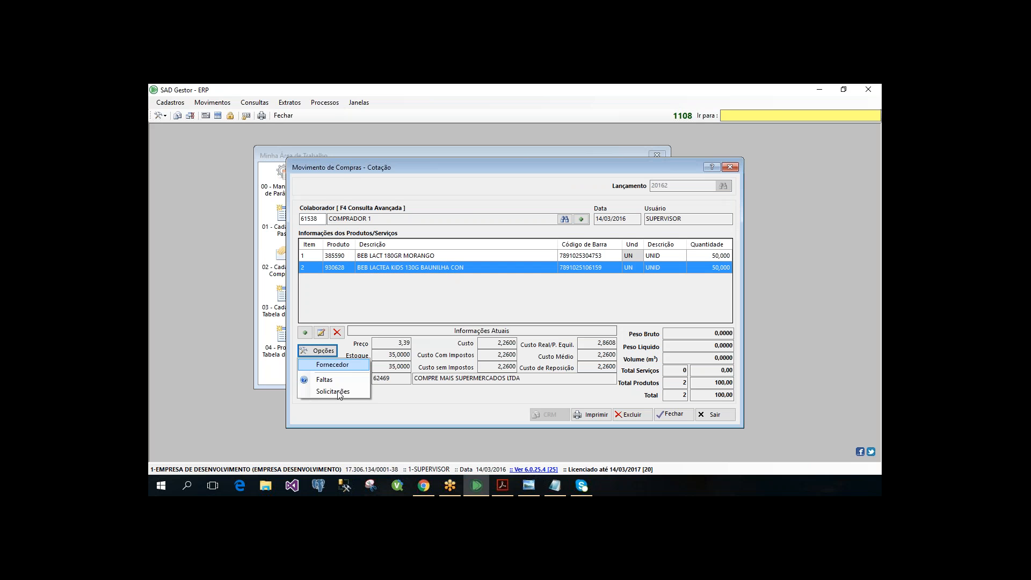
click(332, 365)
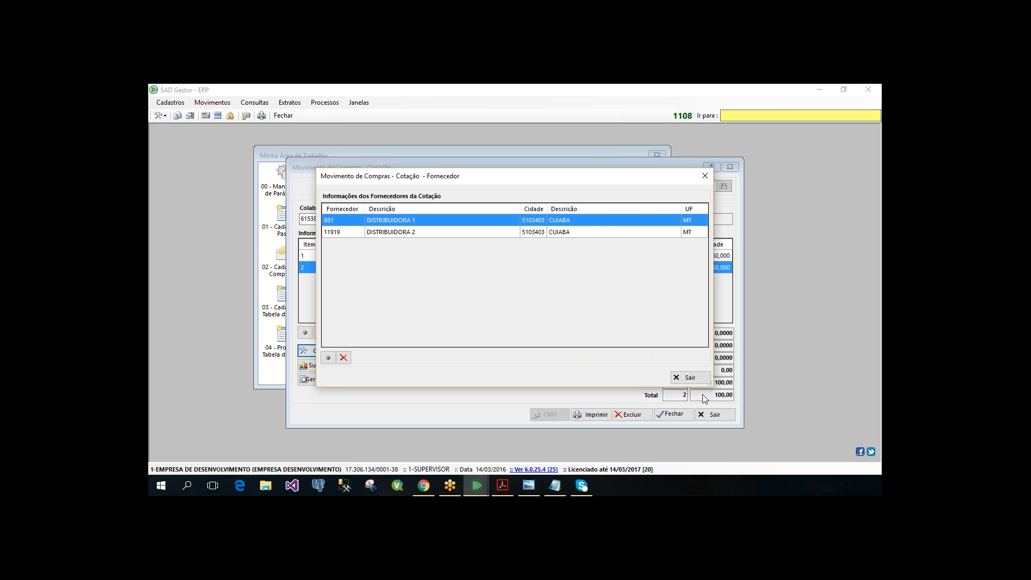
drag(709, 385, 779, 412)
click(462, 232)
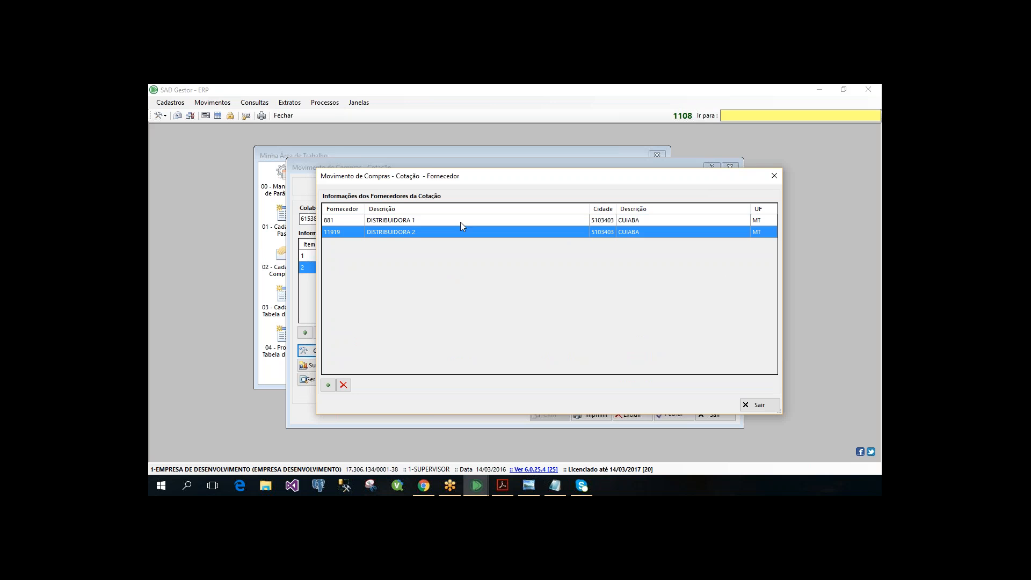
click(460, 221)
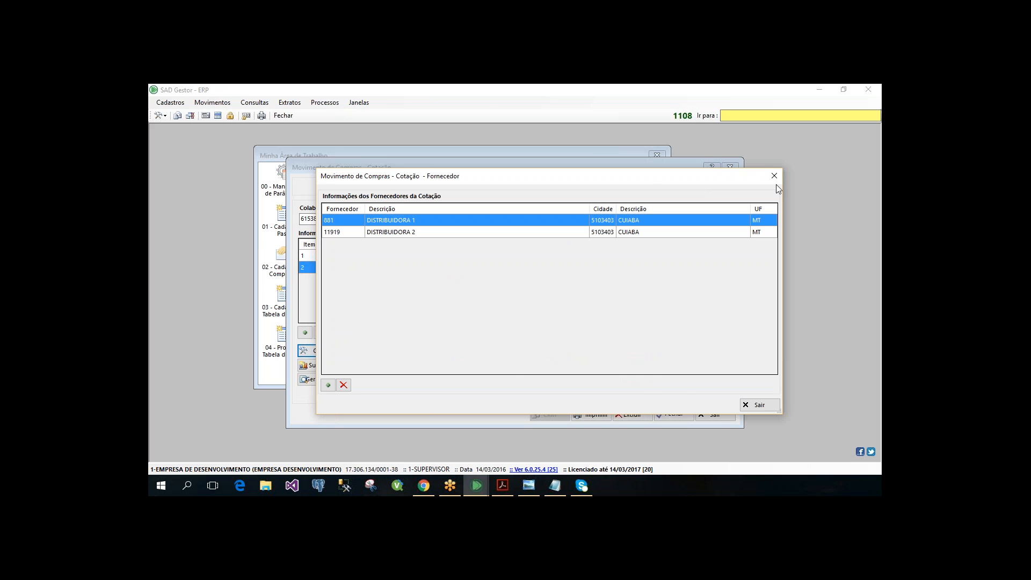
key(Escape)
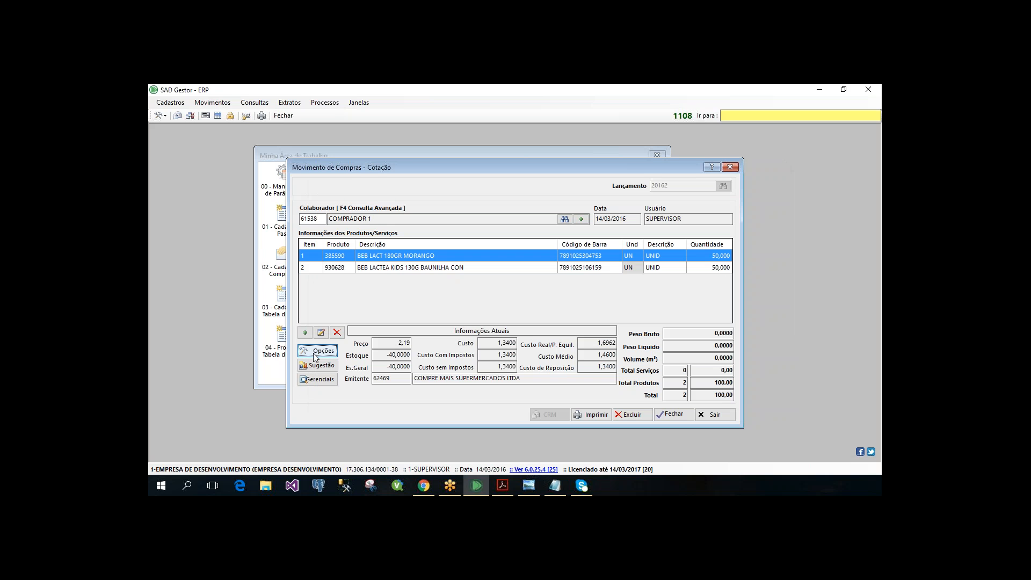
- Open the quotation's pending Faltas and examine the company details behind each missing product
click(316, 351)
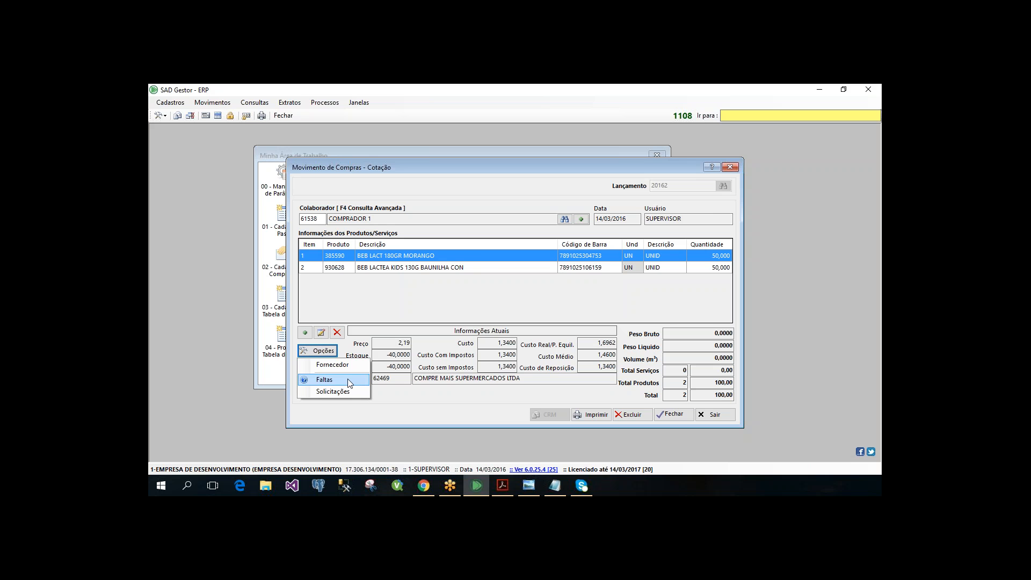
key(Return)
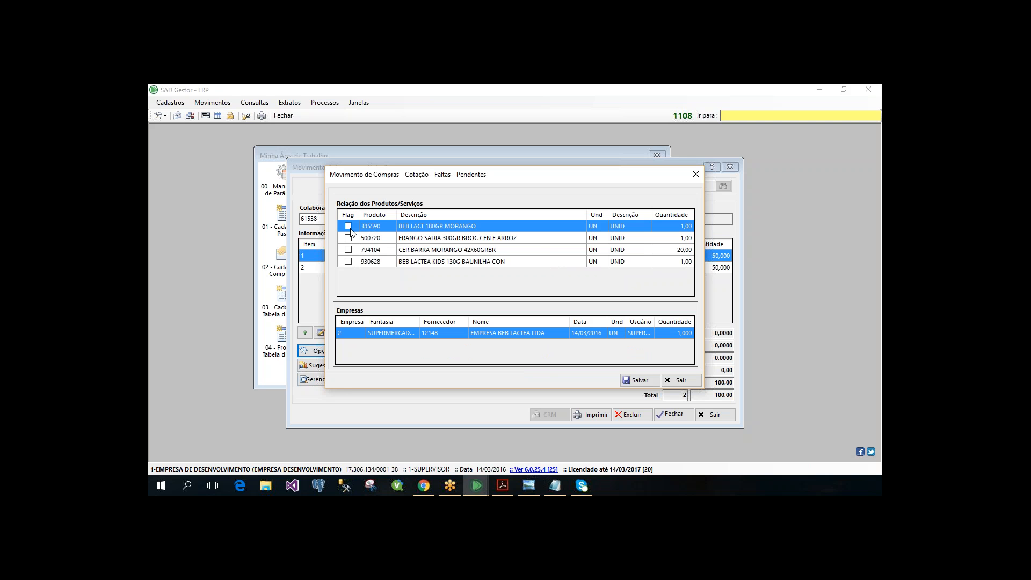
click(534, 240)
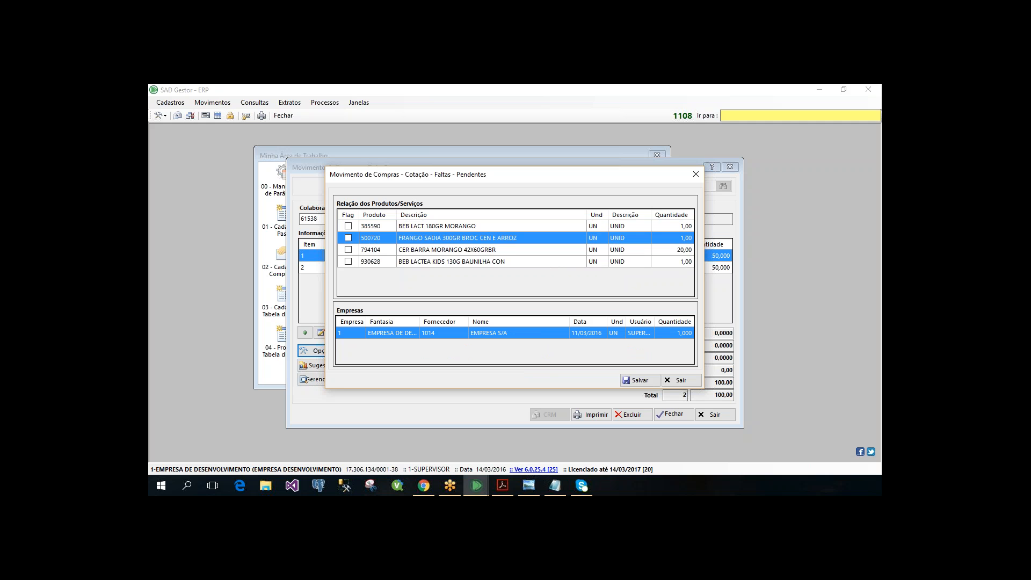
key(Down)
key(Down)
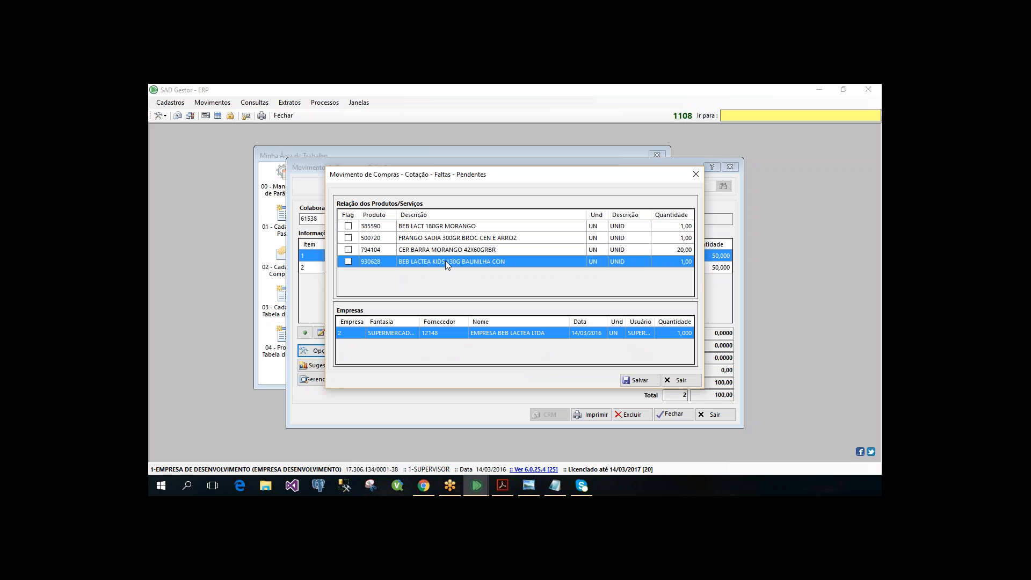
key(Up)
key(Up)
key(Up)
key(Down)
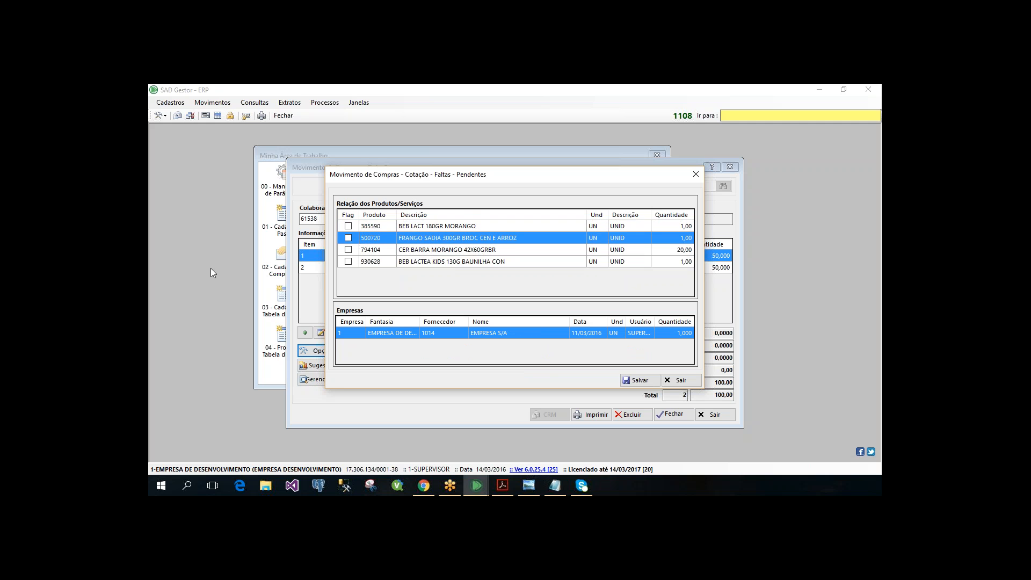
key(Up)
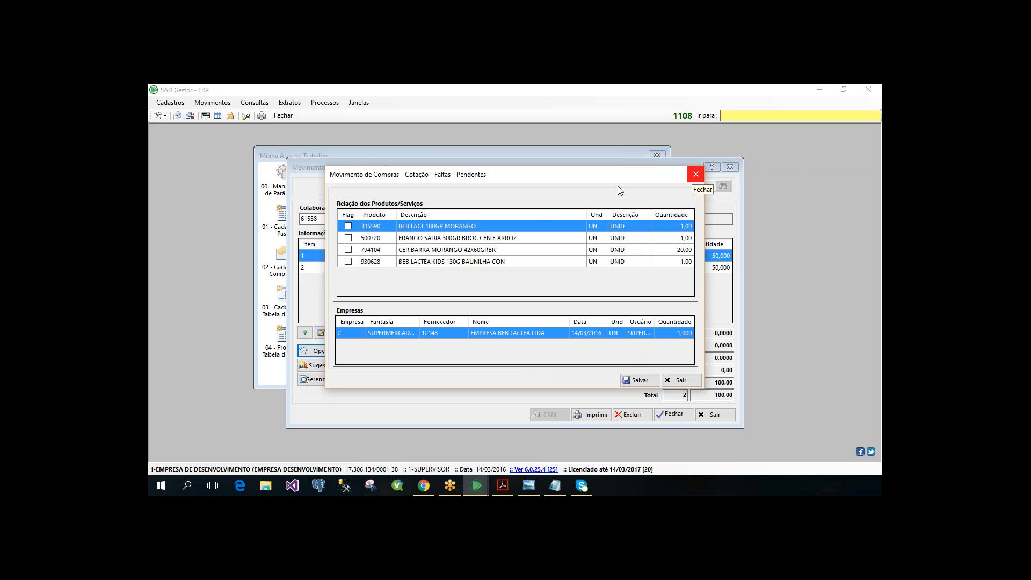
click(430, 236)
click(383, 246)
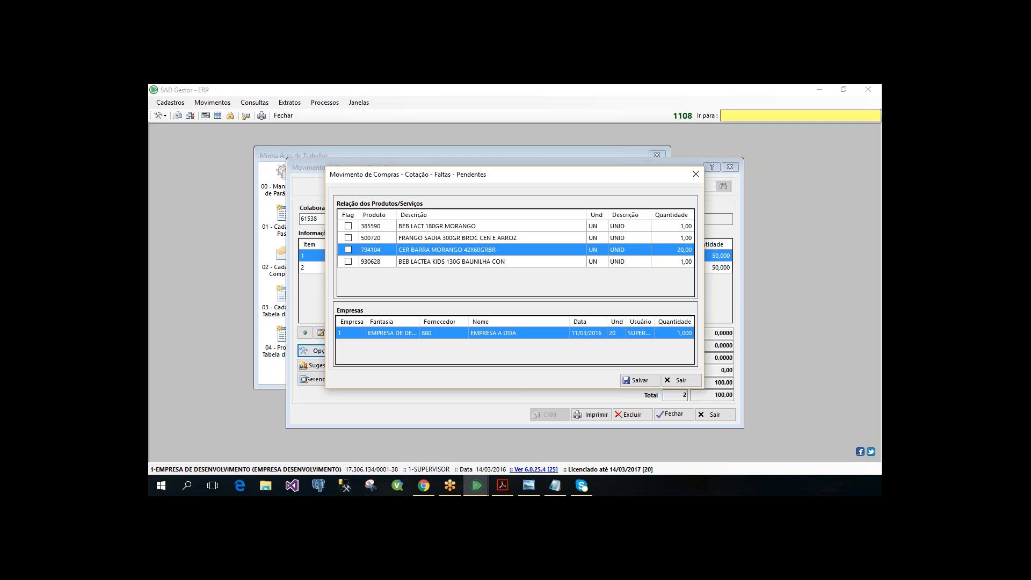
- Open the request query from the quotation's Solicitações, look at the selectable suppliers, and close the supplier lookup without choosing one
click(320, 351)
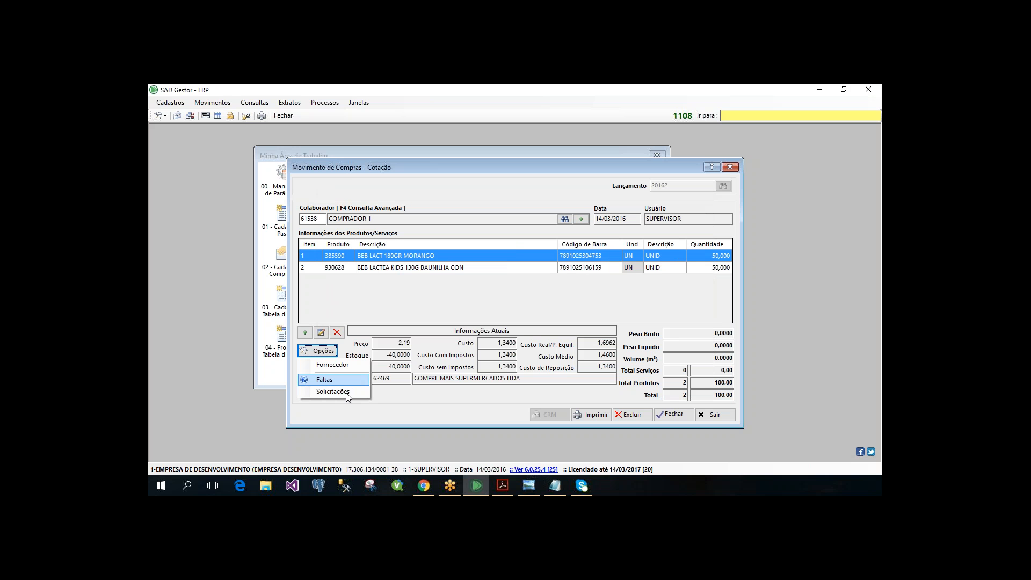
click(333, 391)
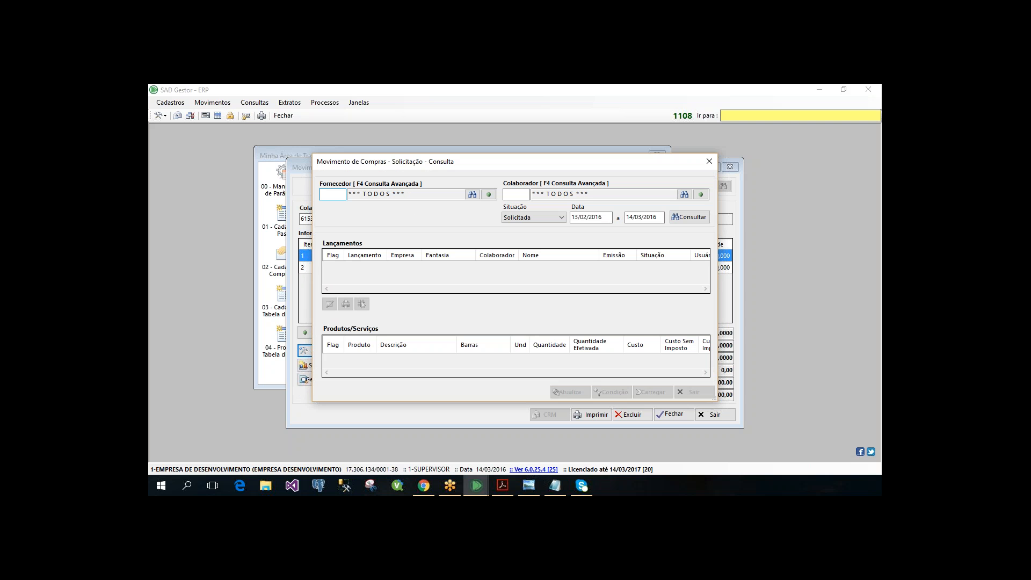
key(F2)
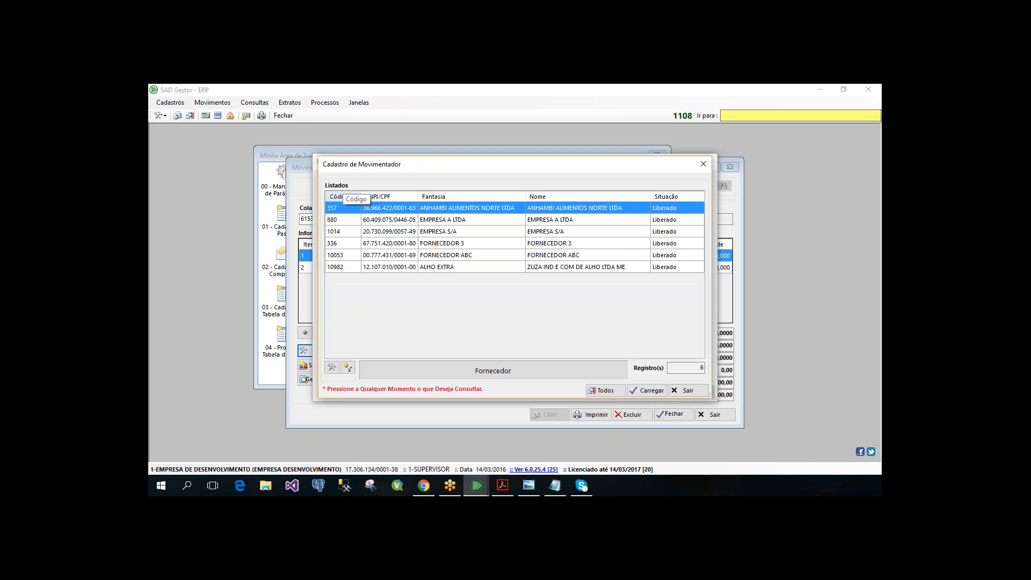
text(')
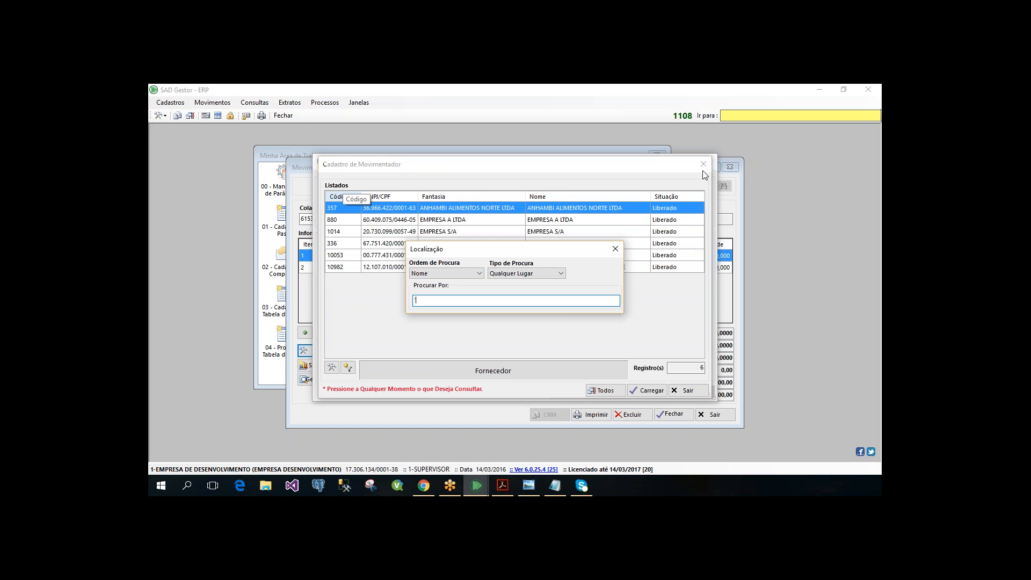
key(Escape)
key(Escape)
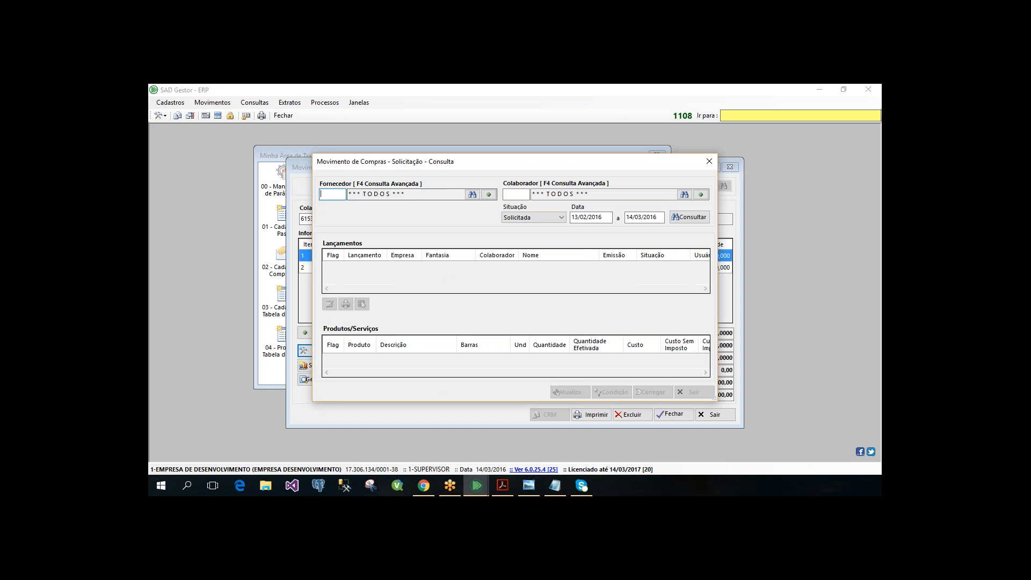
- Check the Colaborador and Situação filters of the request query, then return to the quotation form
click(525, 196)
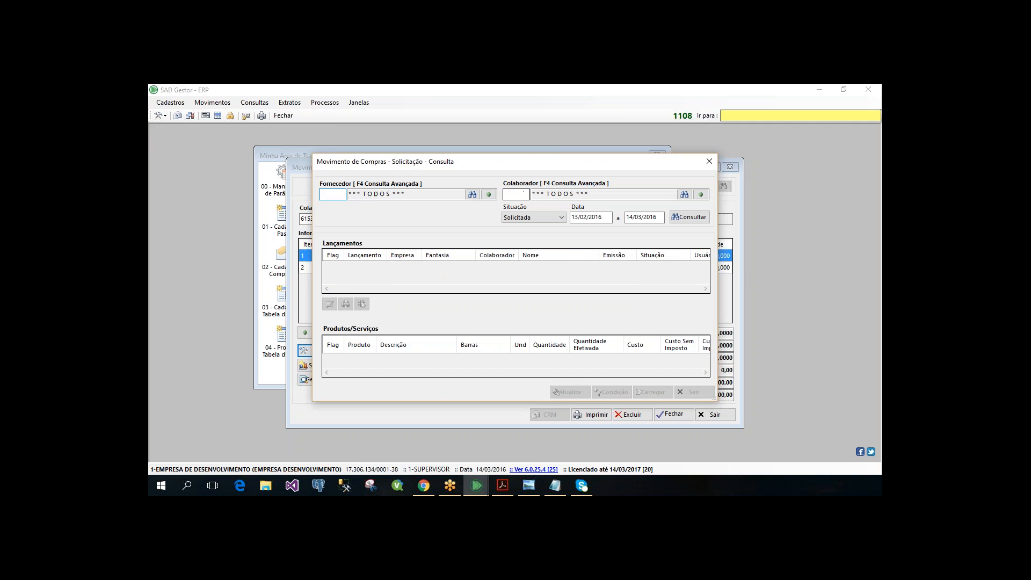
click(562, 217)
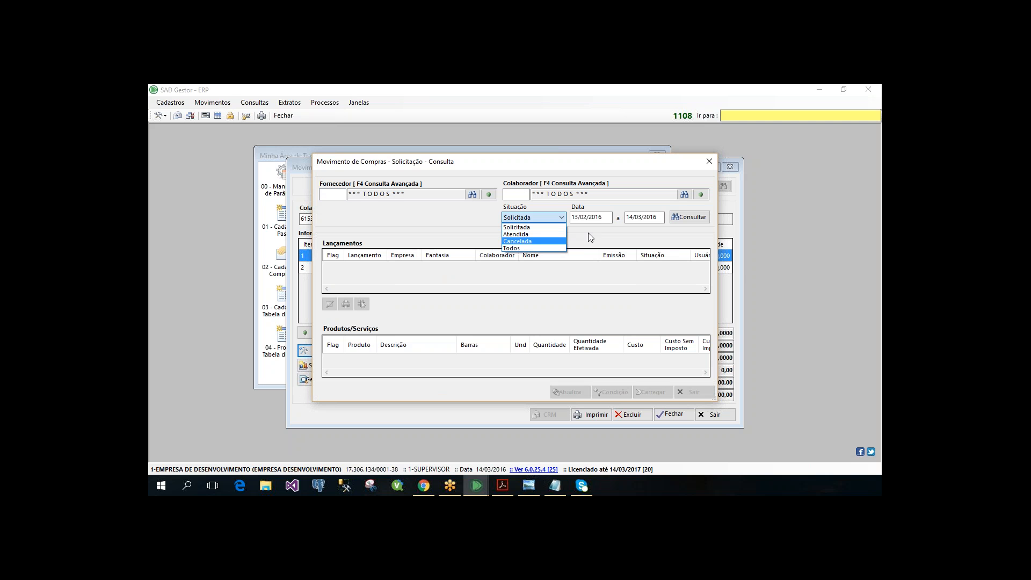
key(Up)
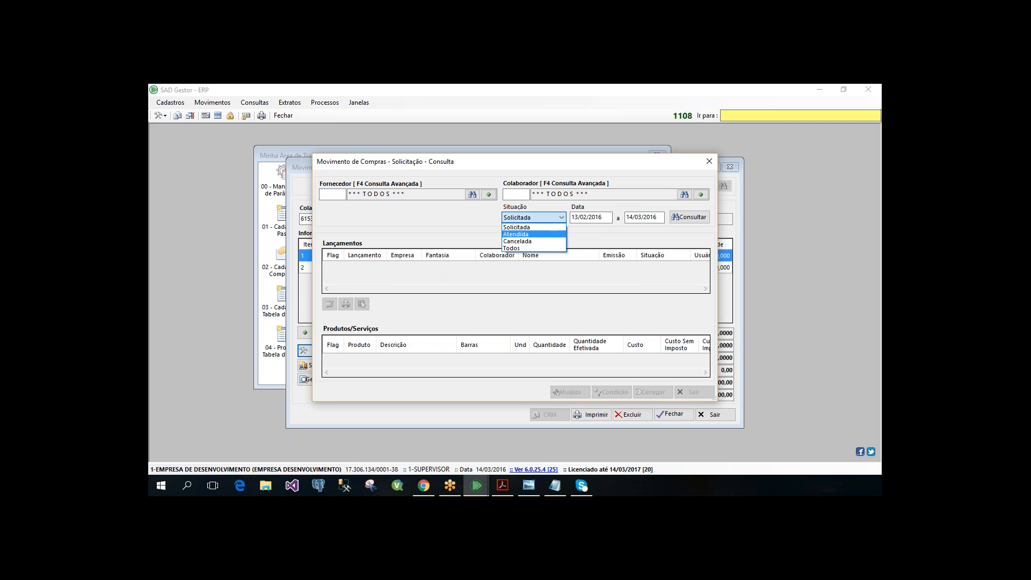
key(Escape)
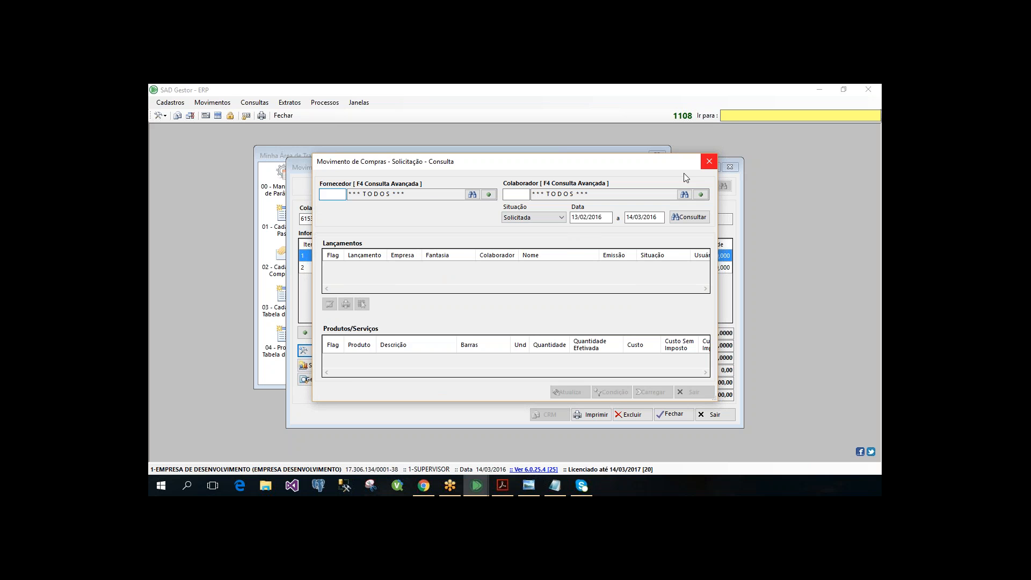
key(Escape)
key(Escape)
- Open Cadastro de Comprador from the Compras registrations and load the record of COMPRADOR 1
click(171, 103)
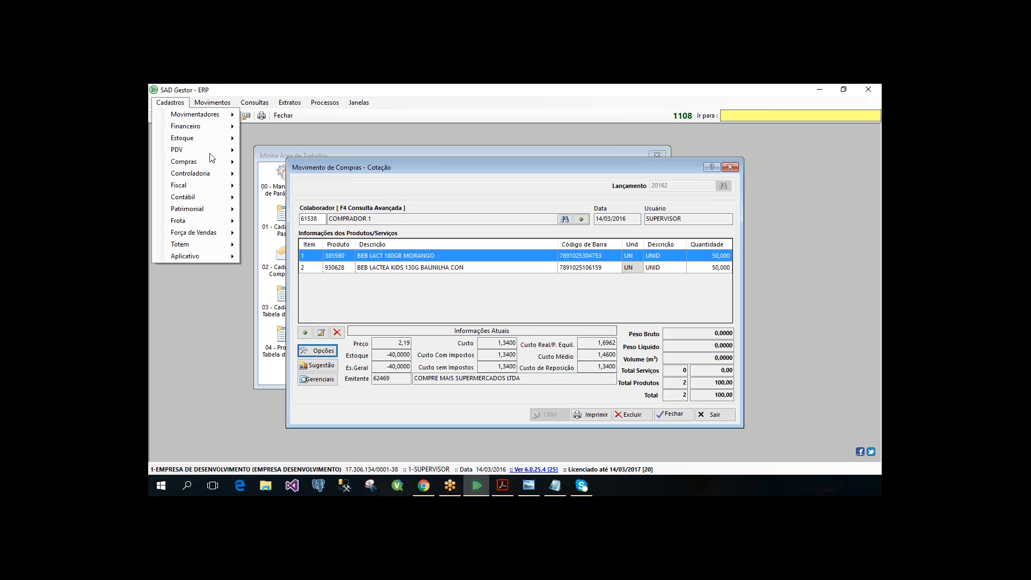
mouse_move(215, 162)
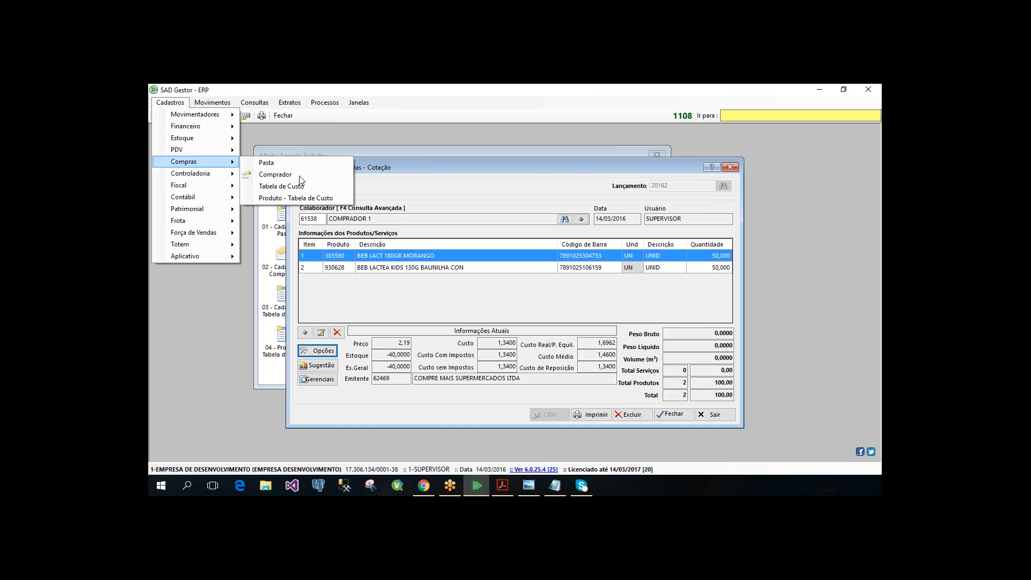
click(298, 175)
text(6)
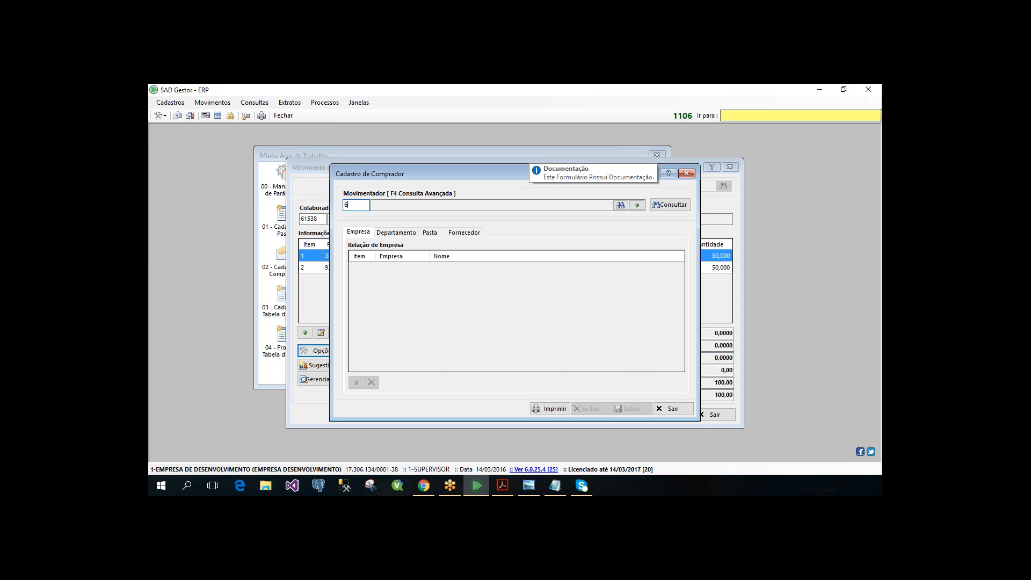
text(1538)
key(Return)
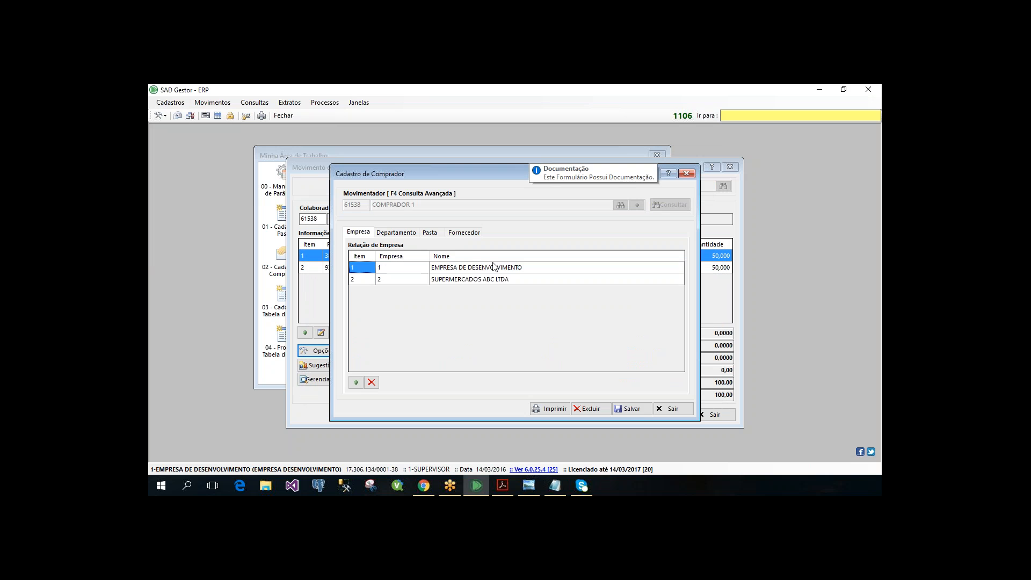
- Review the suppliers assigned to COMPRADOR 1 and close the buyer registration
click(462, 232)
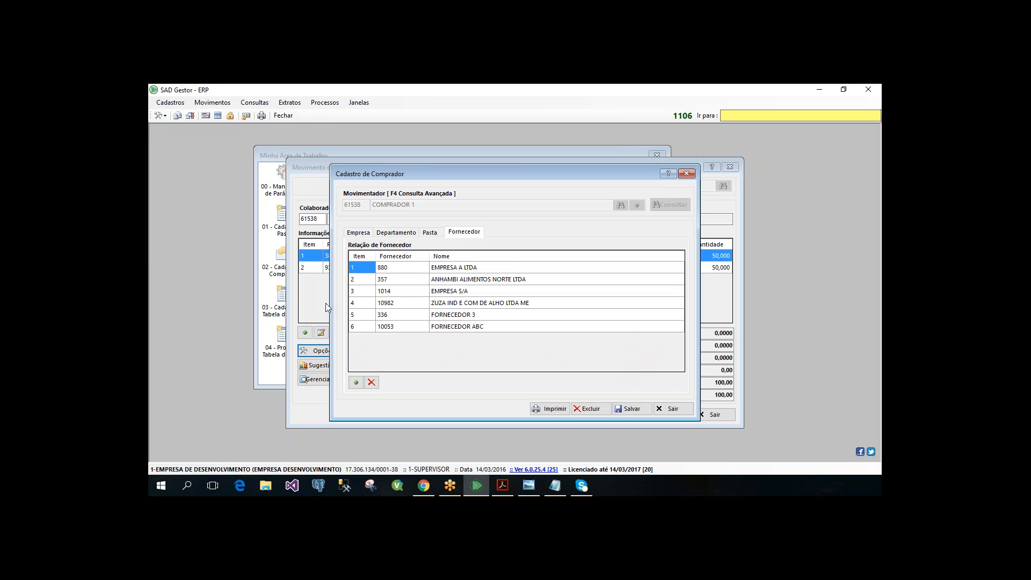
click(408, 280)
click(398, 293)
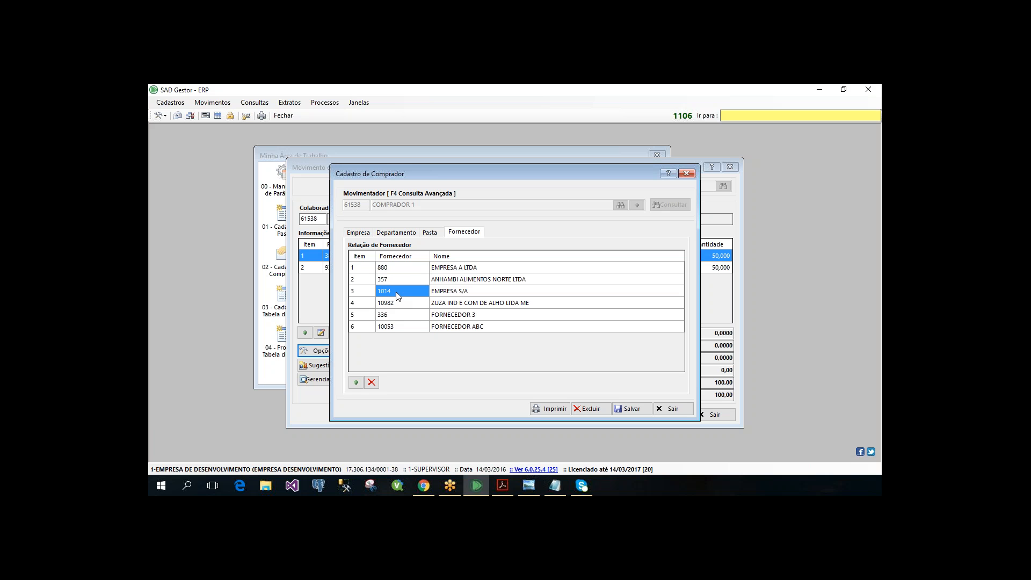
click(399, 268)
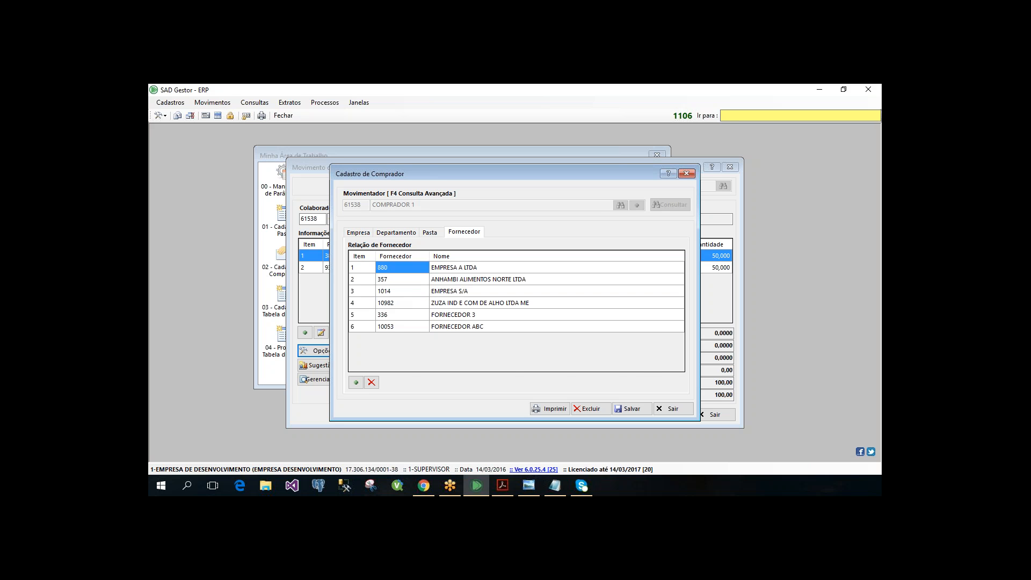
click(399, 327)
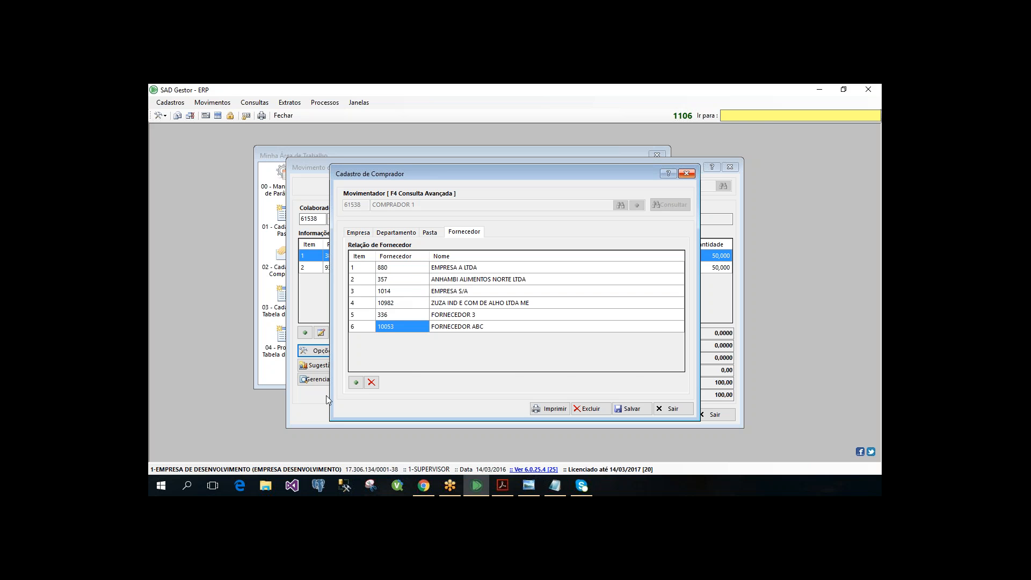
click(690, 173)
- Open the purchase request query from the quotation's Solicitações and look through the Fornecedor and Colaborador lookups without choosing anyone
click(317, 350)
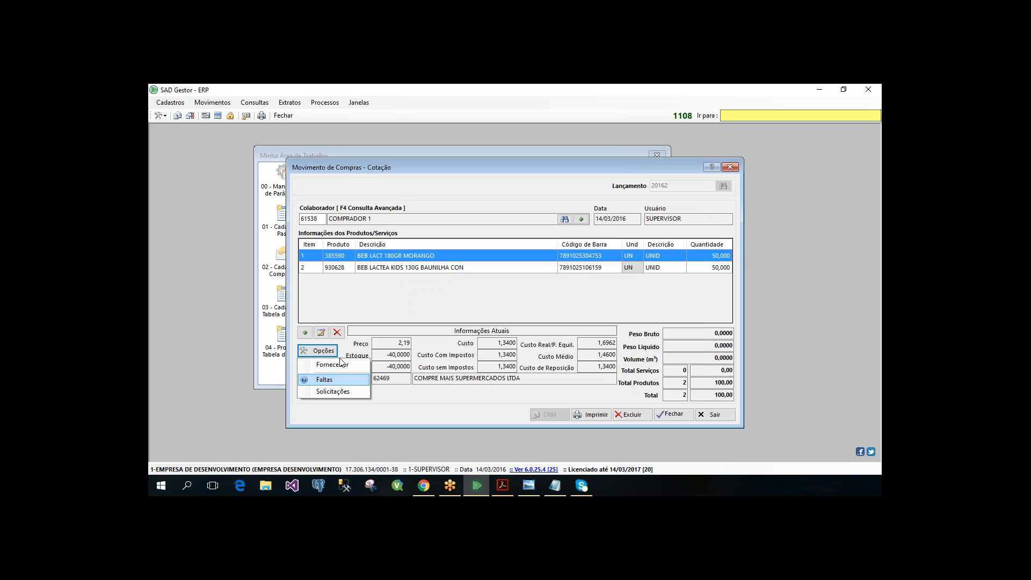
click(305, 362)
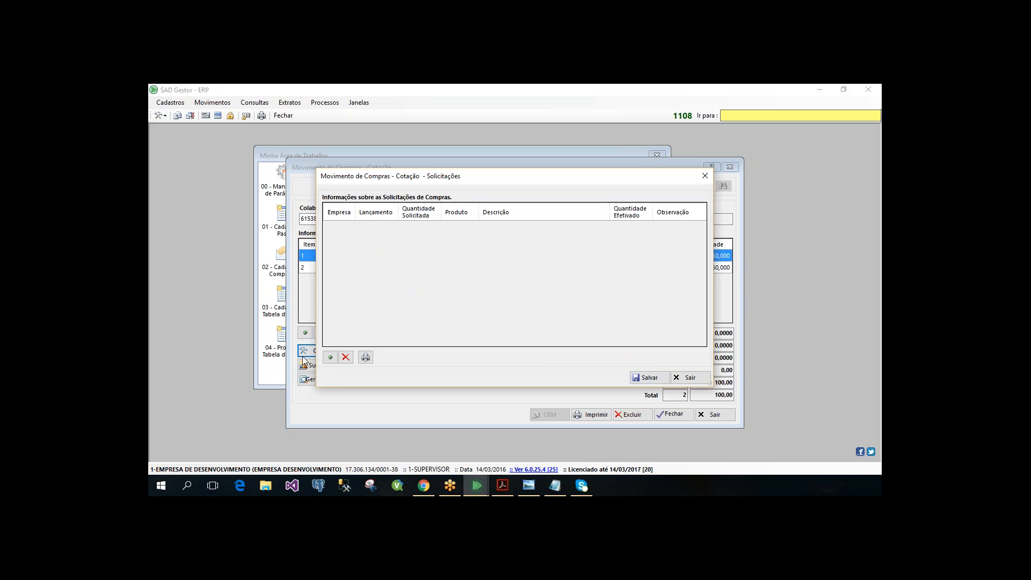
click(330, 362)
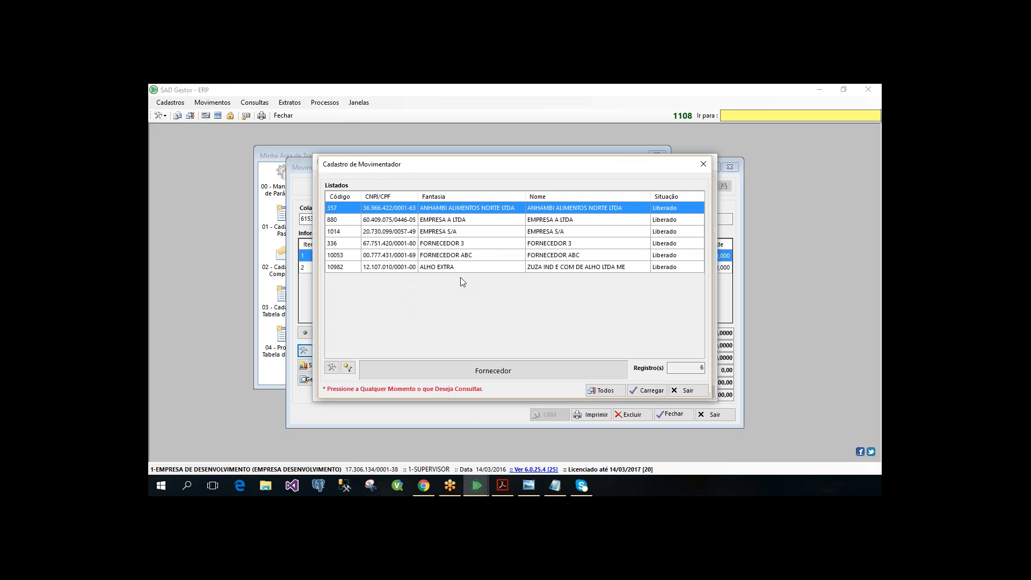
key(Escape)
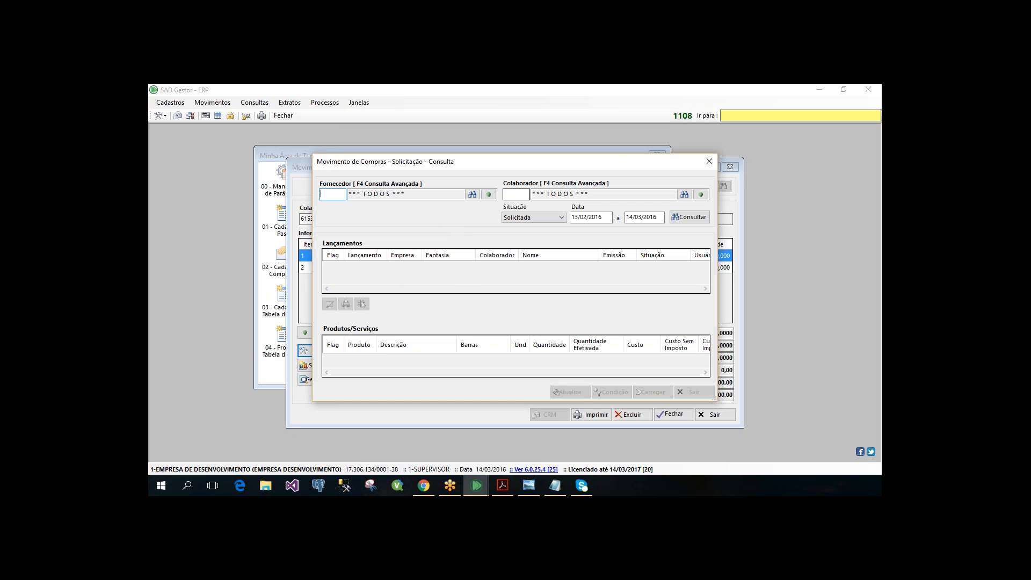
click(516, 195)
key(F4)
key(Escape)
- Query purchase requests with Situação Todos and the start date 01/01/2016
click(528, 218)
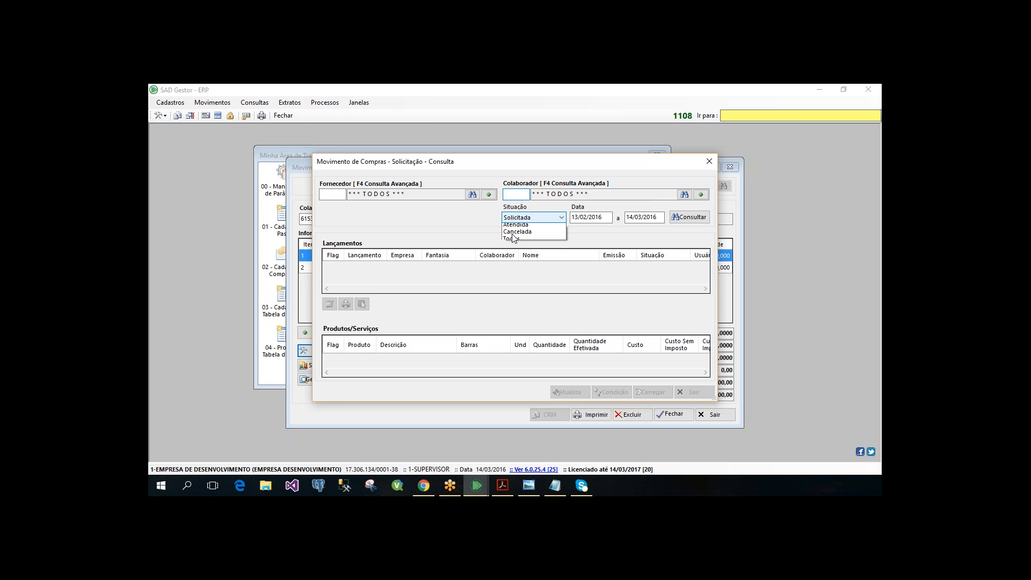
click(525, 250)
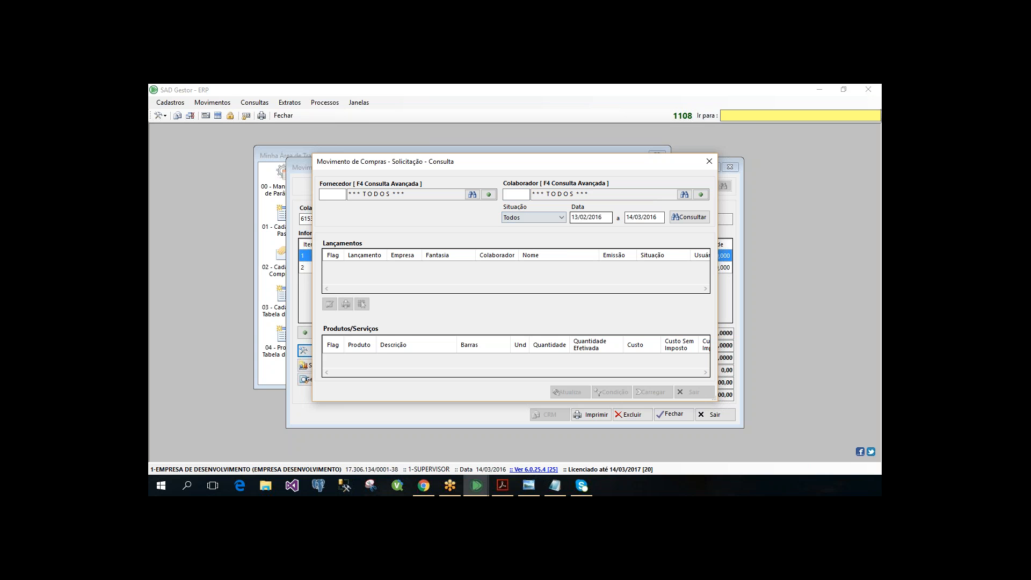
click(587, 217)
text(01/01/2016)
key(Return)
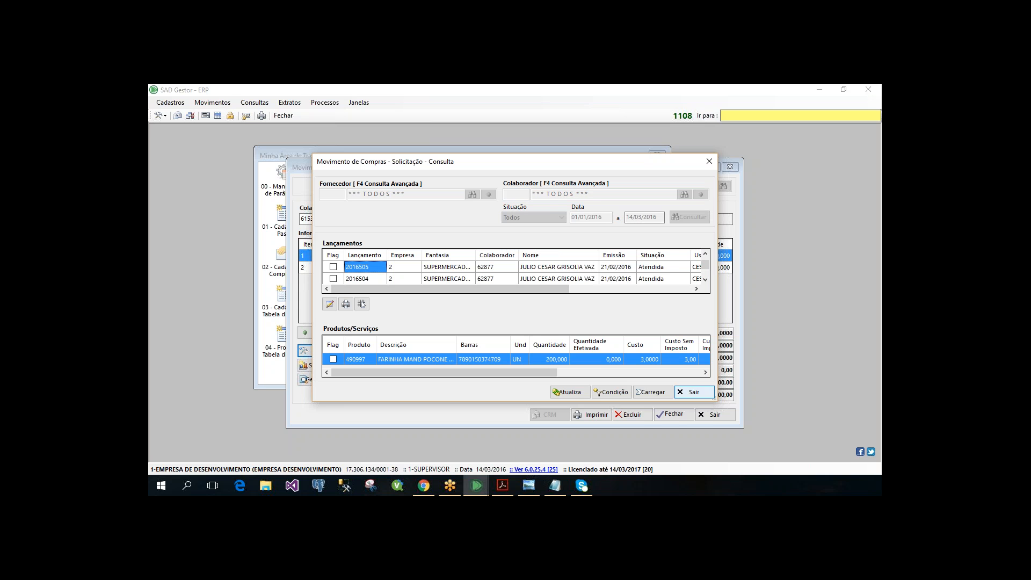
- Enlarge the request query, examine the 14/03/2016 request's Observação and products, then return to the quotation form without loading anything
drag(717, 400, 777, 468)
key(Down)
key(Down)
key(Down)
key(Down)
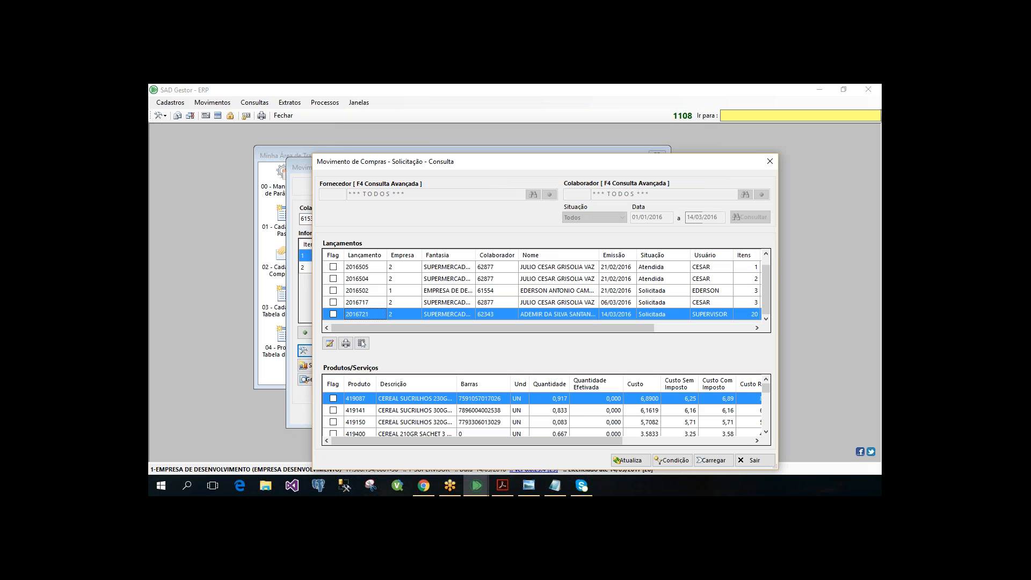
click(717, 328)
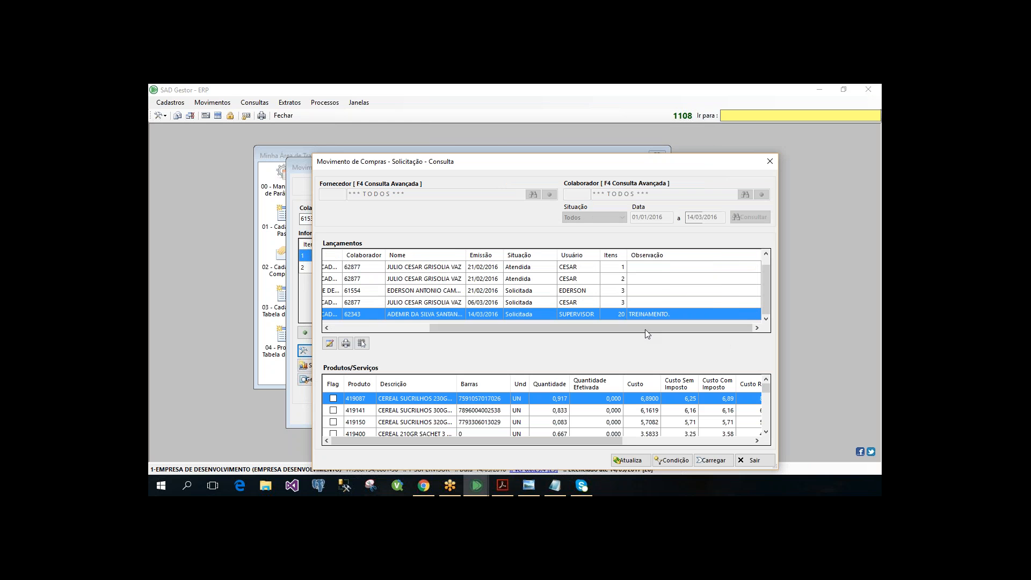
drag(644, 328, 508, 335)
scroll(365, 404, down, 3)
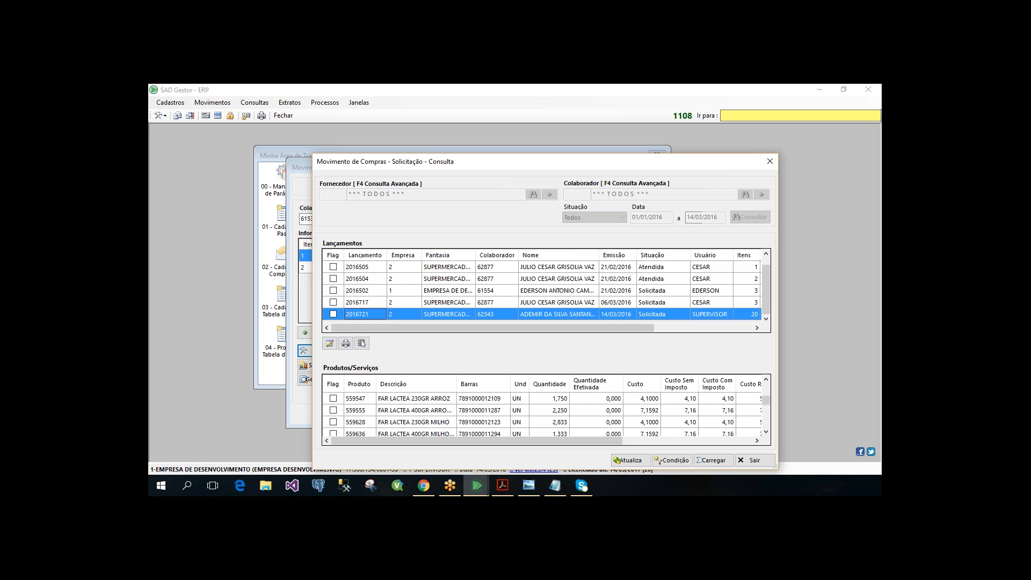
scroll(542, 414, down, 3)
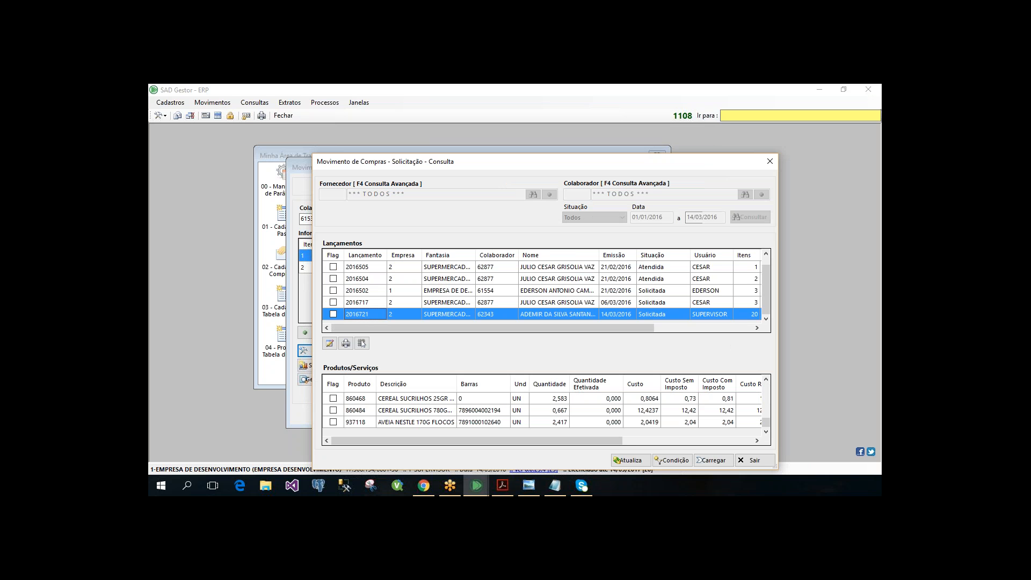
click(754, 459)
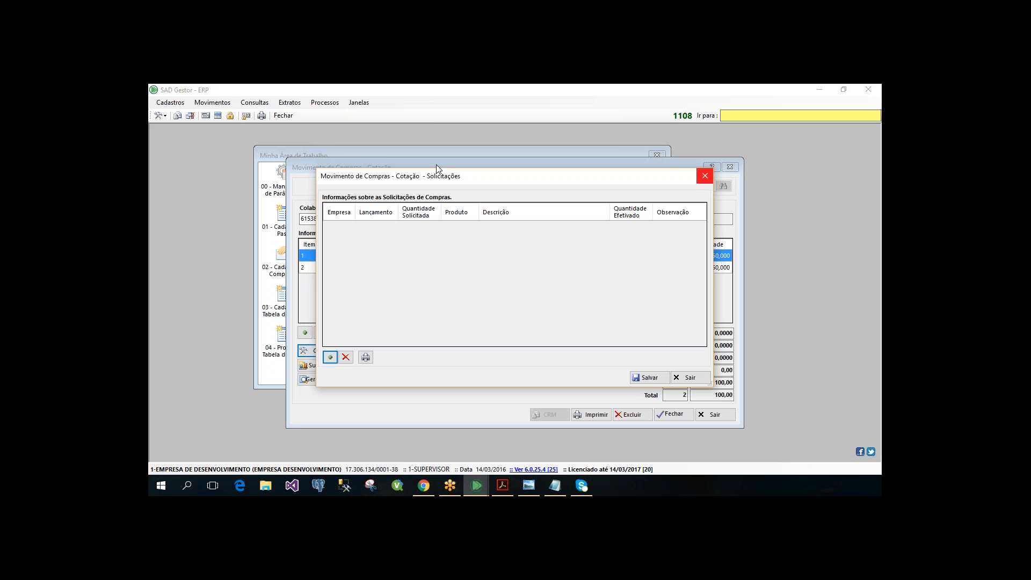
drag(436, 165, 453, 139)
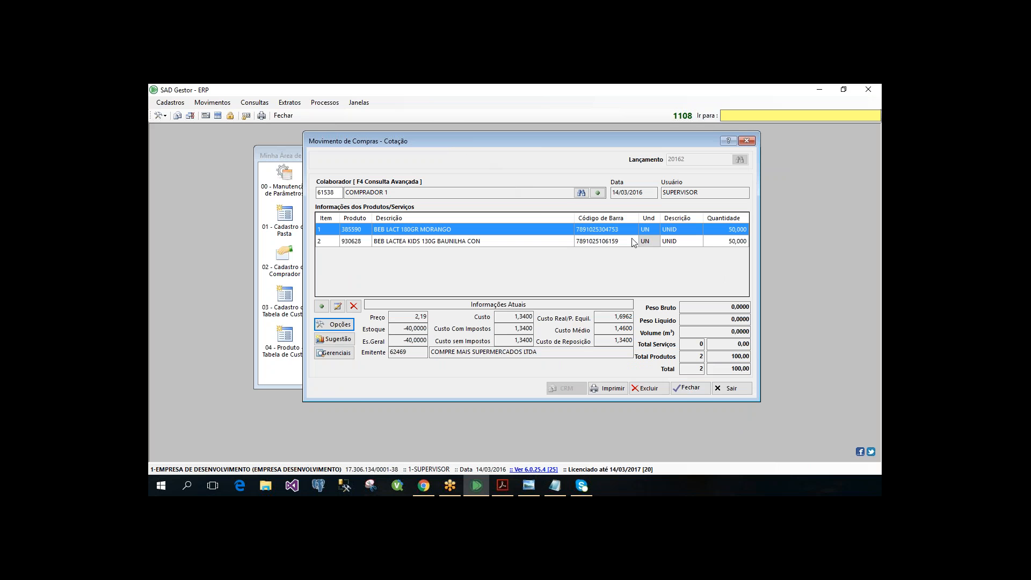
- Review the payment form, payment condition and billing type in the quotation's Fechamento, then leave without saving and close the quotation form
click(691, 387)
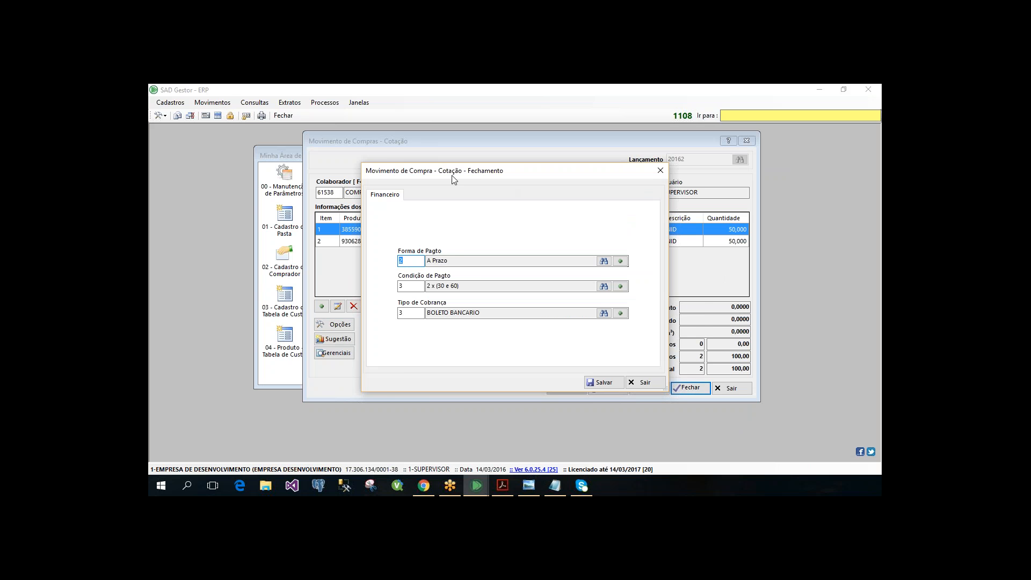
drag(453, 179, 519, 340)
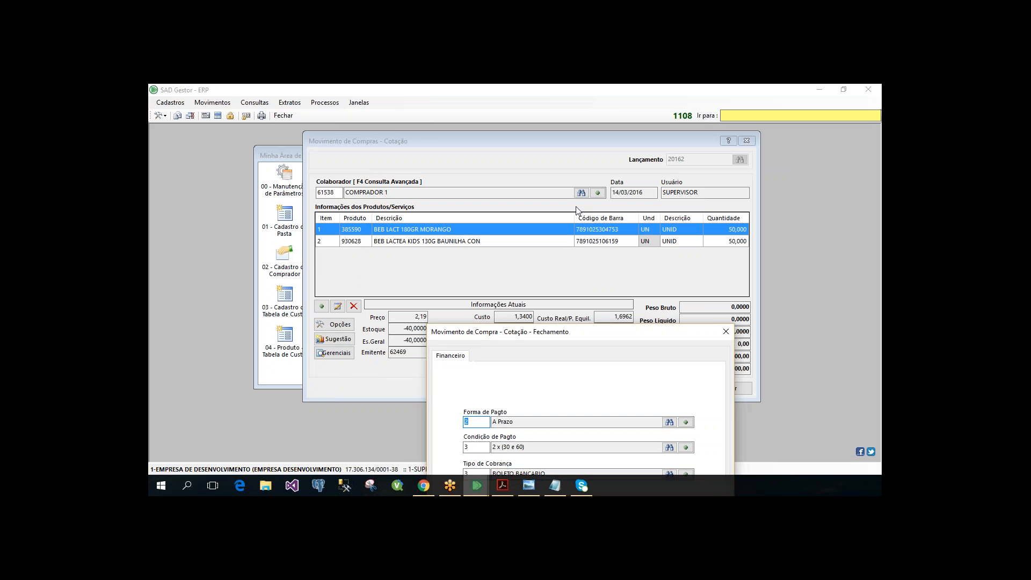
drag(577, 211, 562, 157)
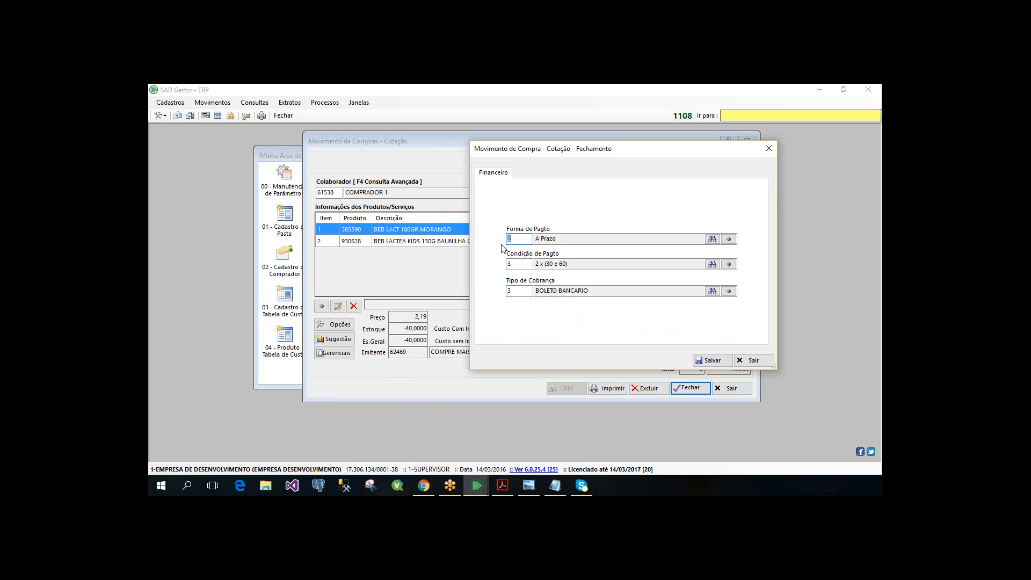
drag(635, 154, 410, 138)
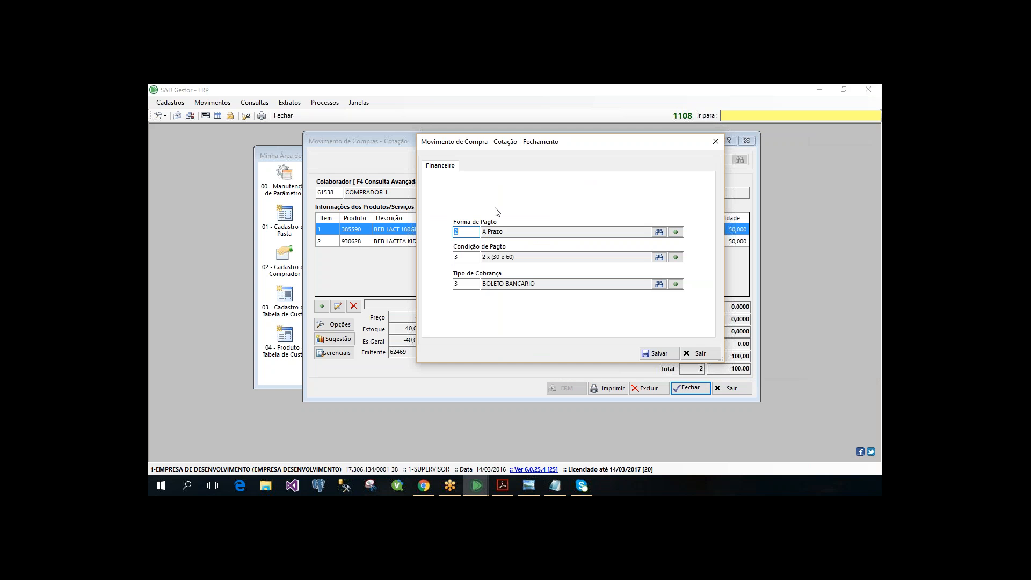
key(Tab)
click(698, 353)
click(732, 389)
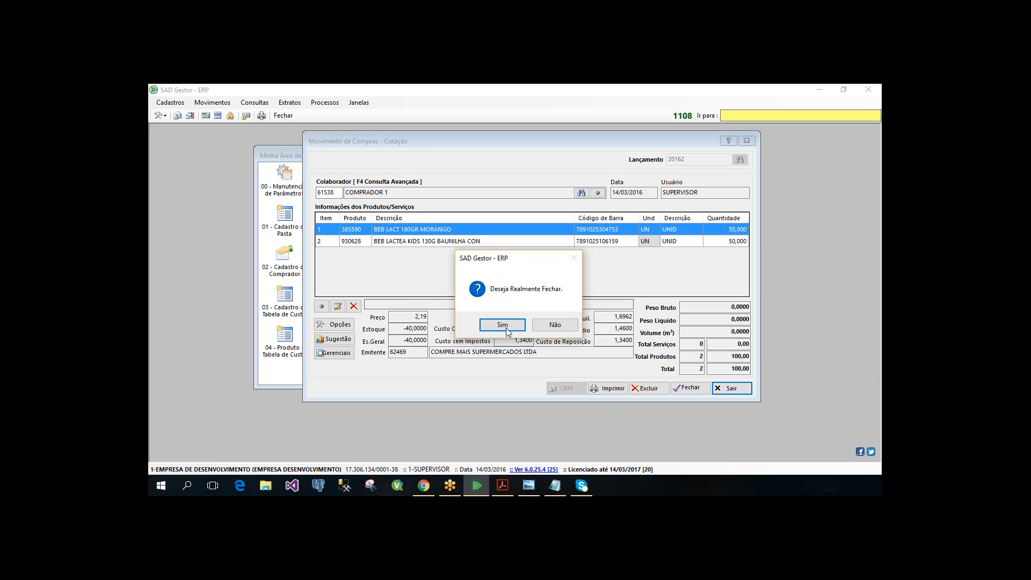
key(Return)
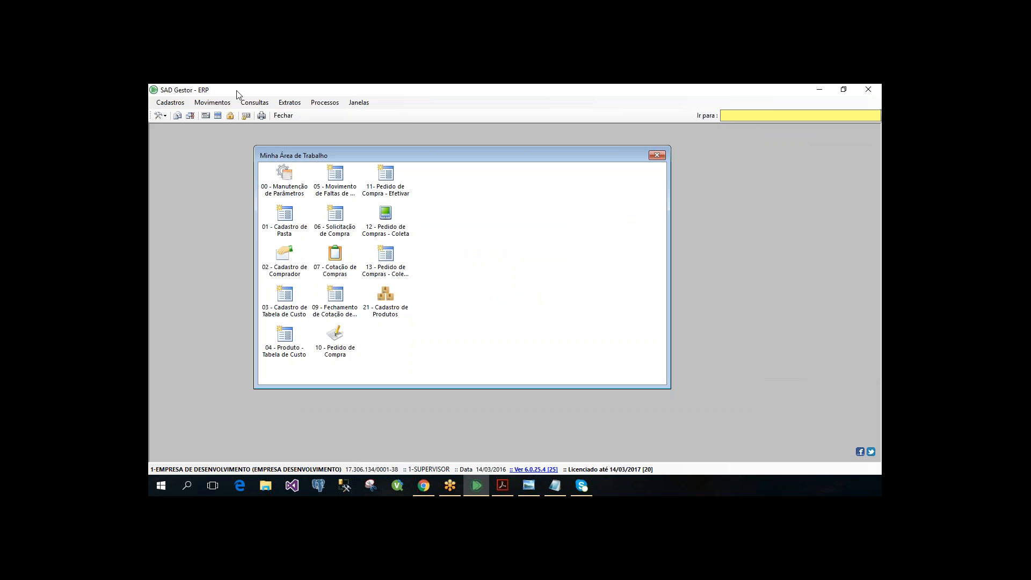
click(212, 102)
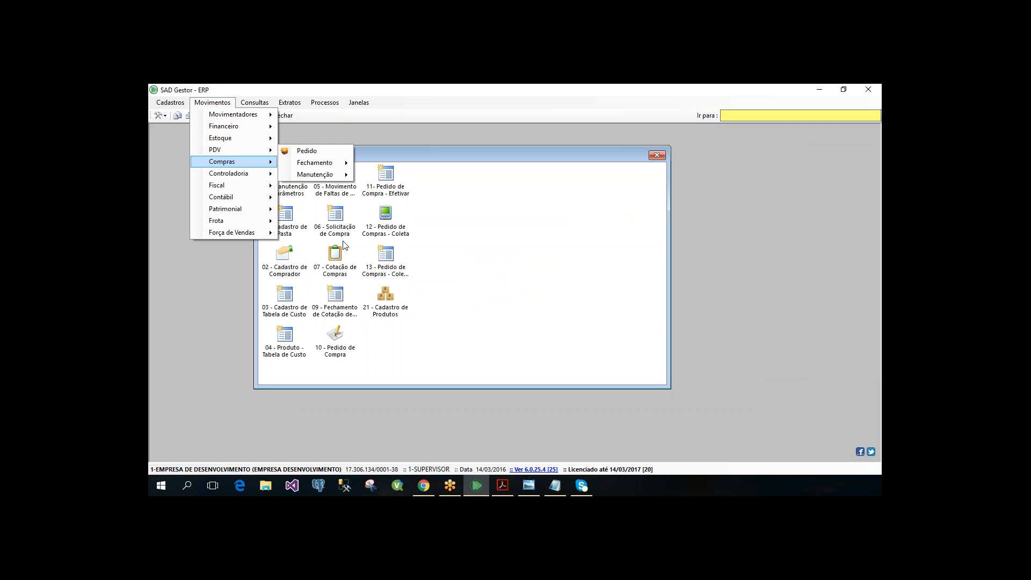
mouse_move(236, 162)
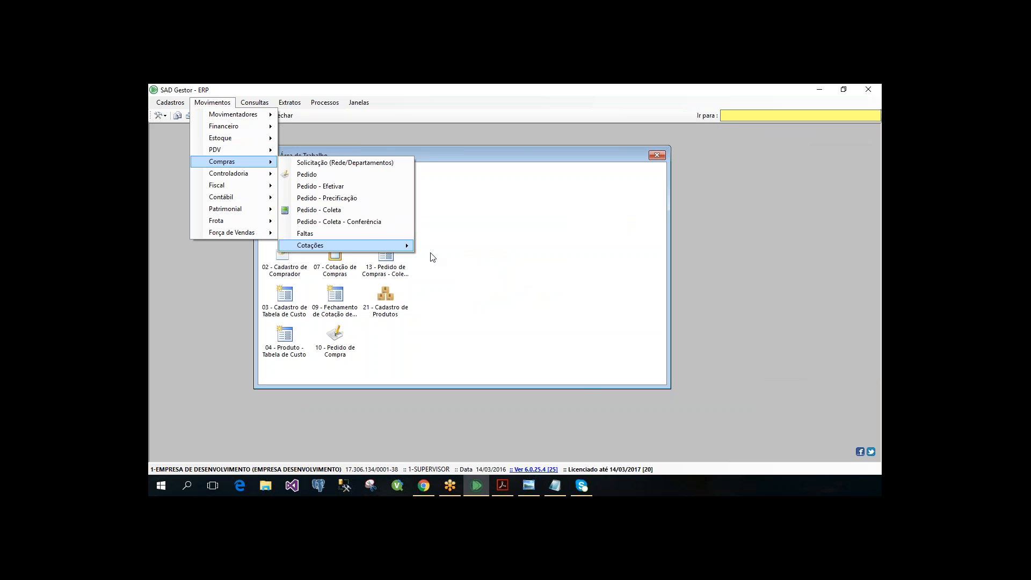
key(Right)
key(Return)
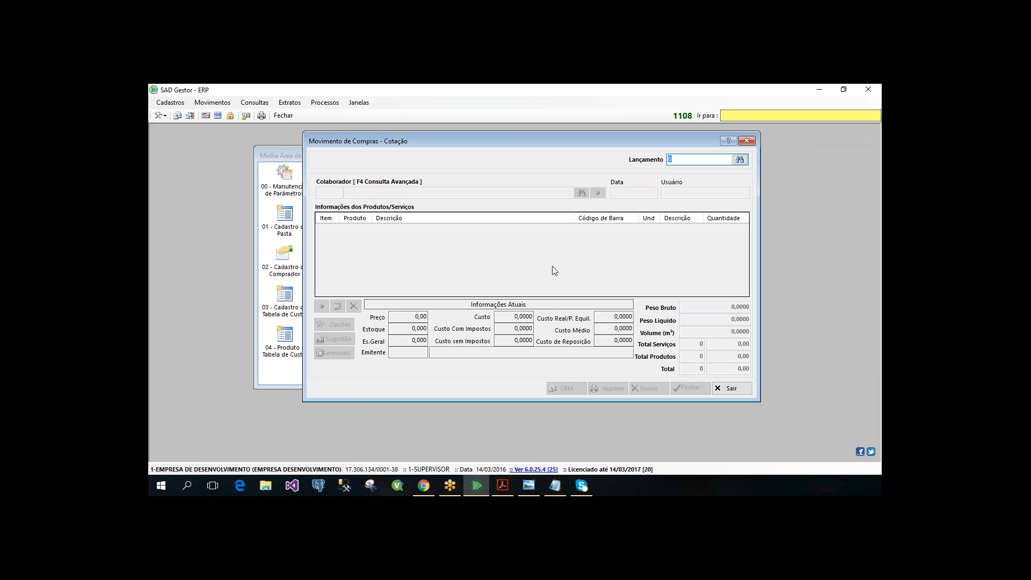
key(Escape)
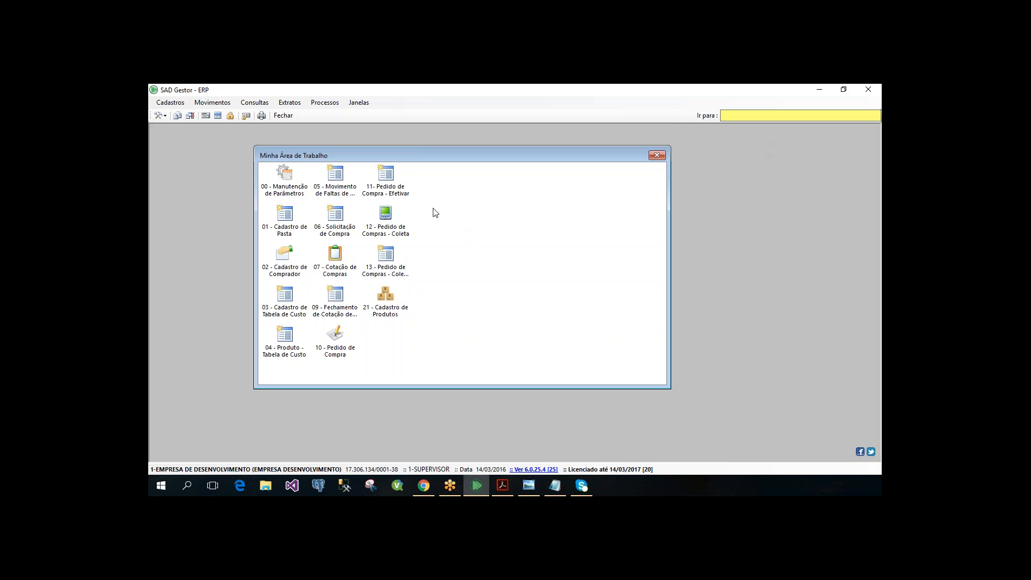
- Open the Propostas movement under the Compras quotations and enlarge its window to show both grids
click(218, 103)
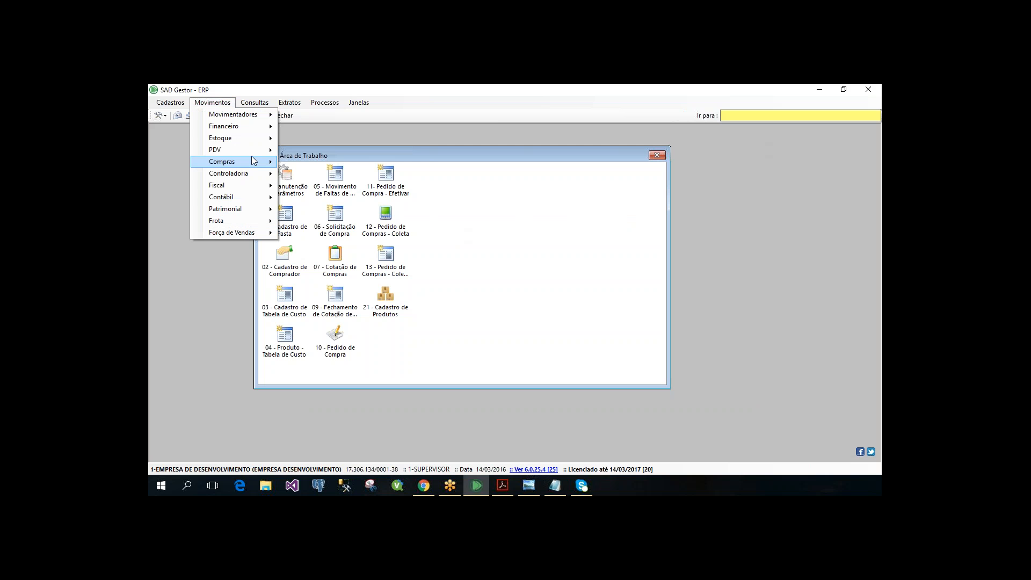
mouse_move(336, 246)
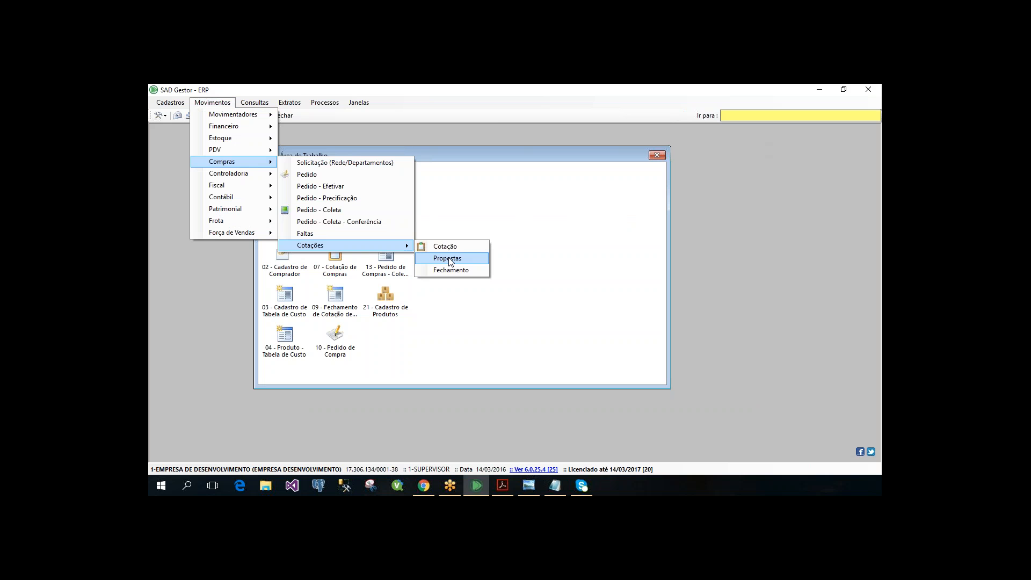
click(449, 259)
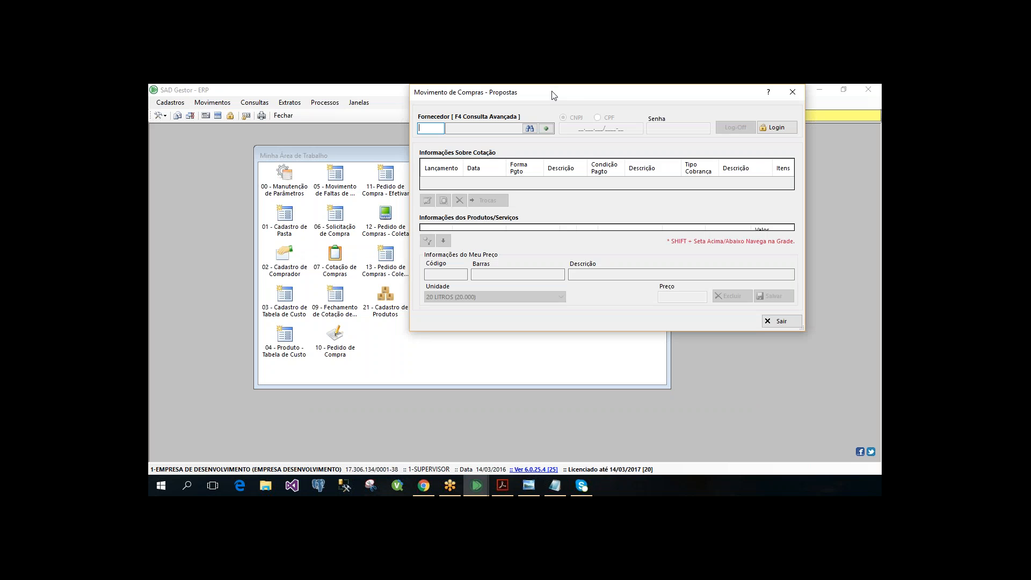
drag(554, 95, 344, 94)
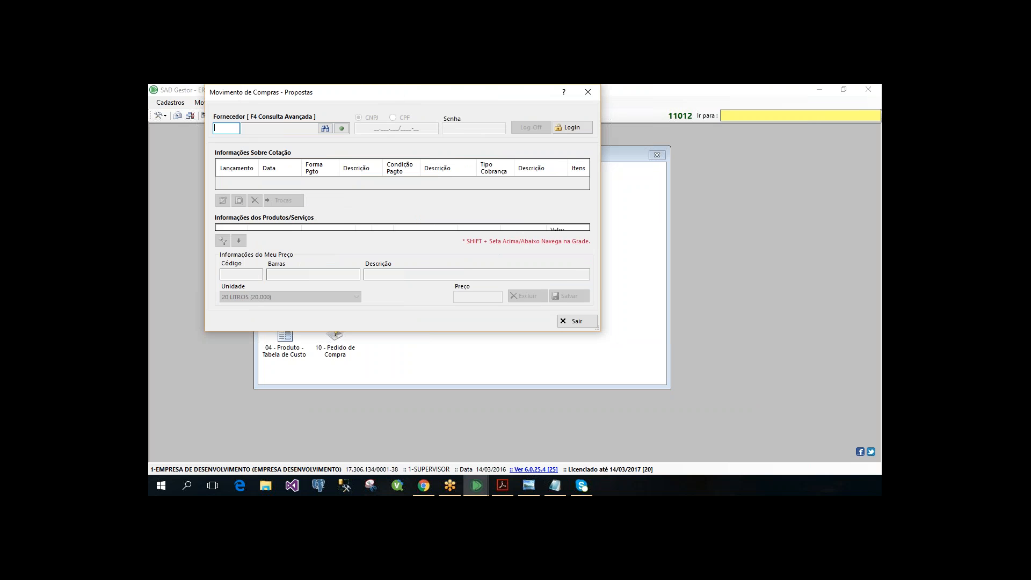
drag(600, 330, 848, 451)
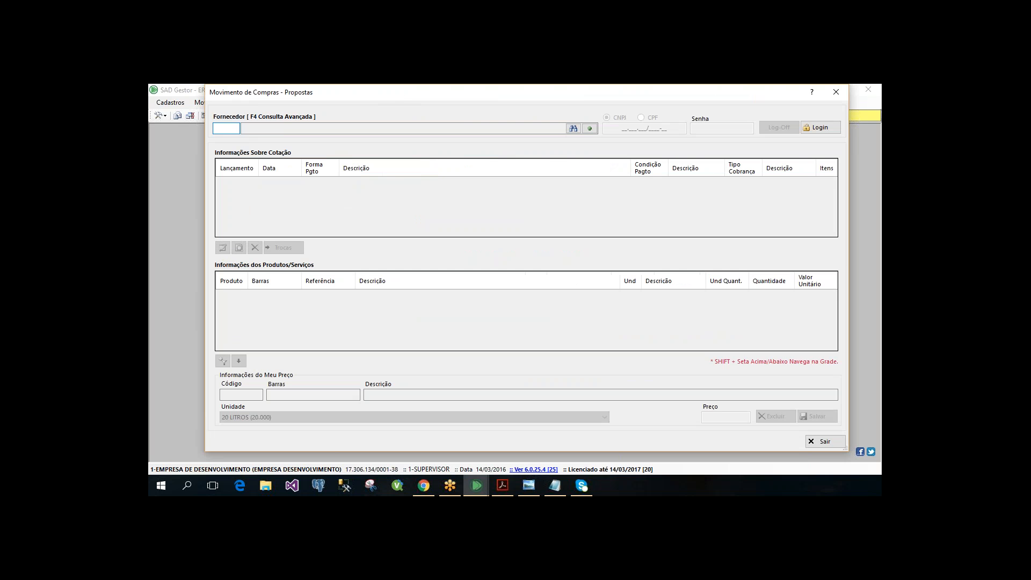
drag(249, 101, 249, 101)
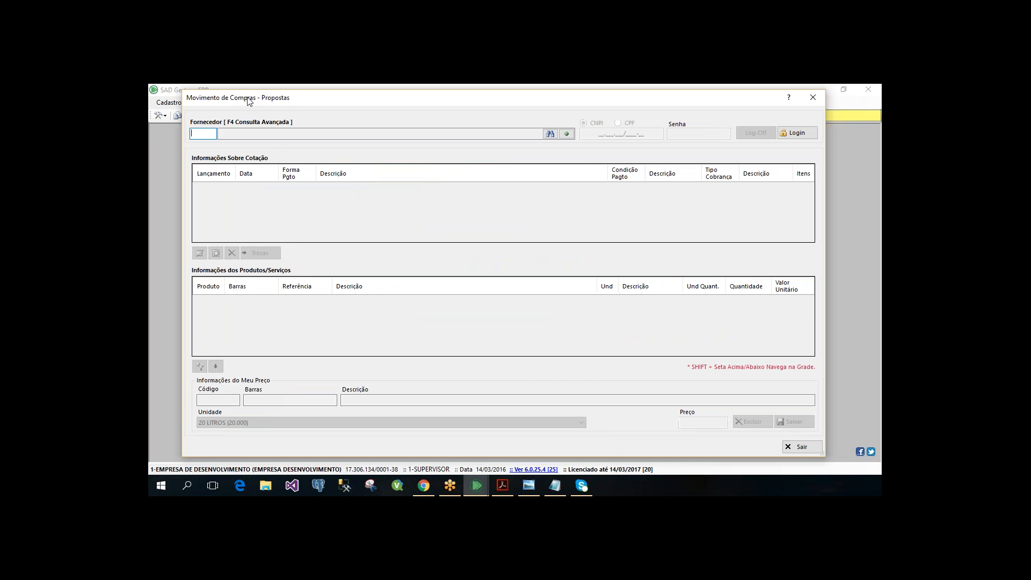
- Log in to the proposals as supplier 881, DISTRIBUIDORA 1, and widen the window slightly
text(881)
key(Return)
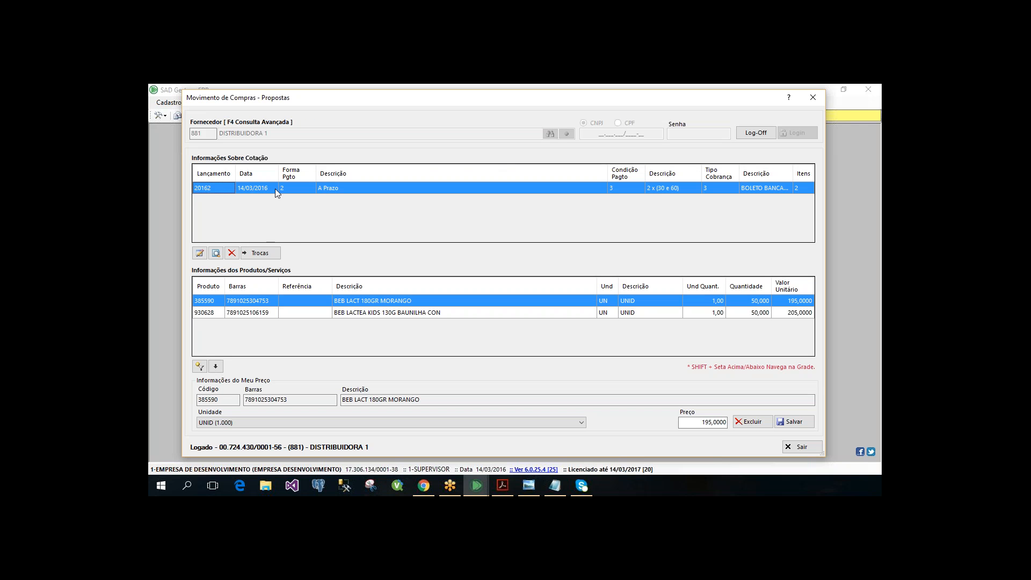
drag(182, 96, 172, 98)
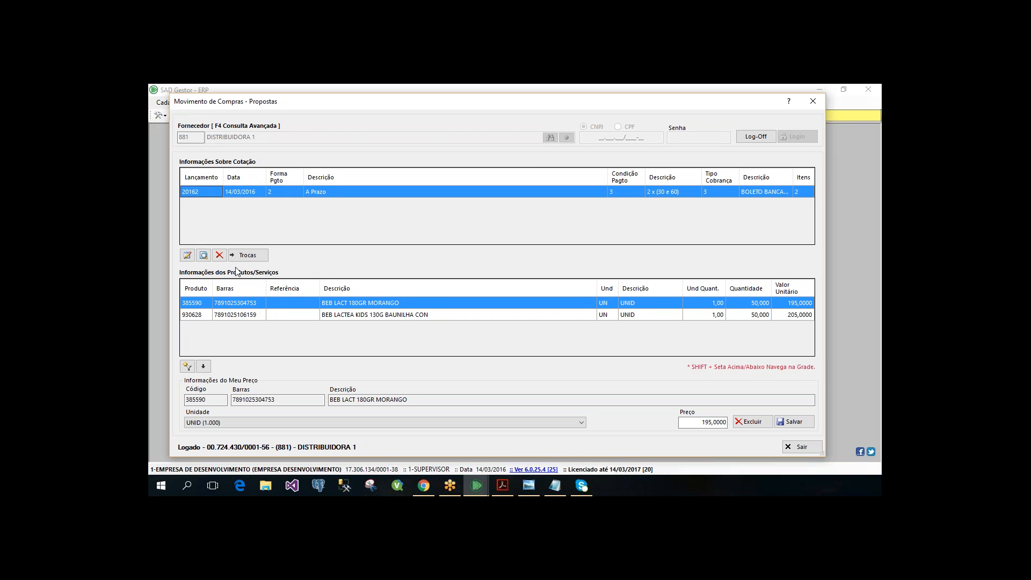
- Open the supplier's proposal for alteration, check the Forma de Pagamento options, and leave without saving
click(189, 255)
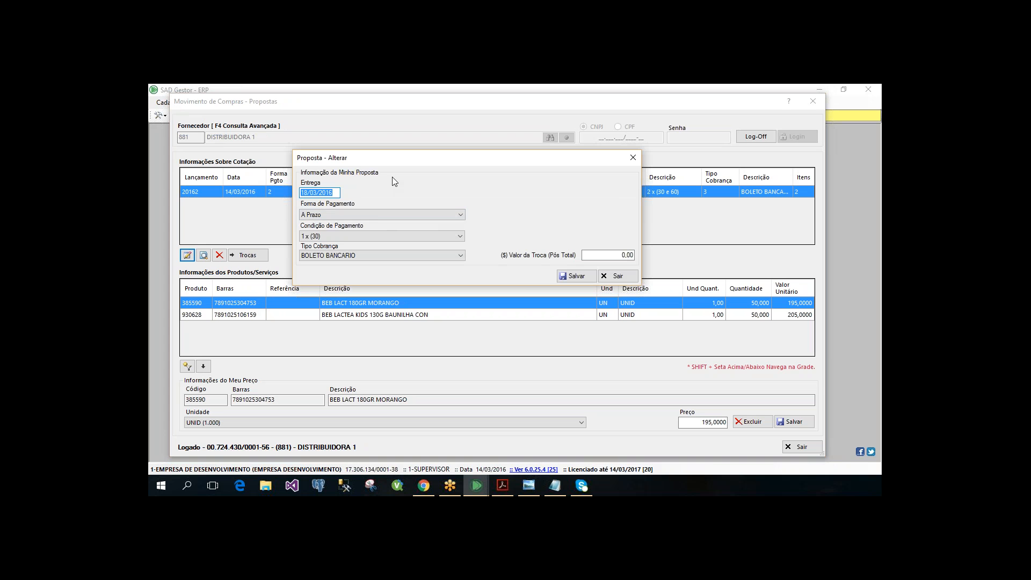
click(375, 214)
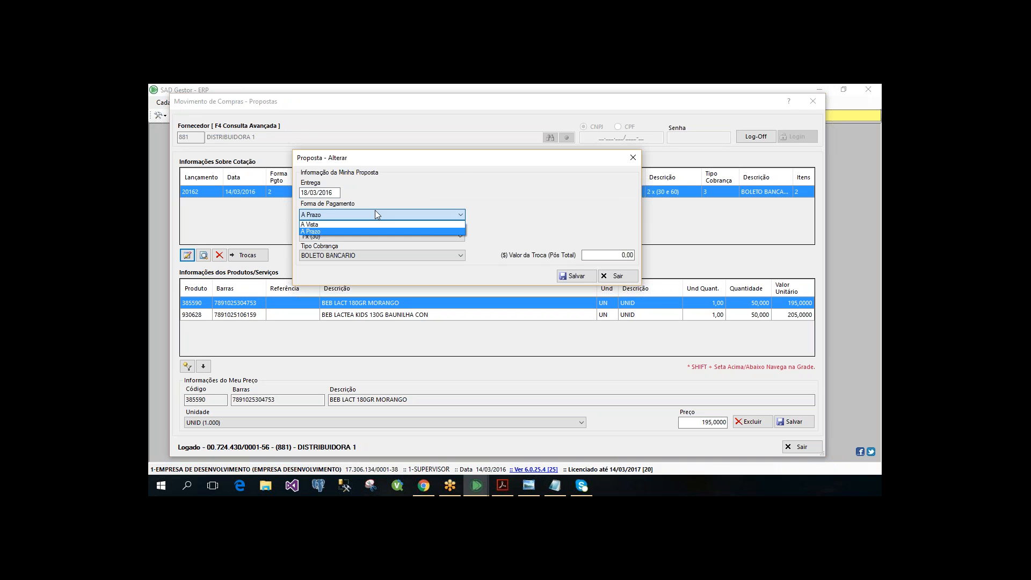
click(376, 211)
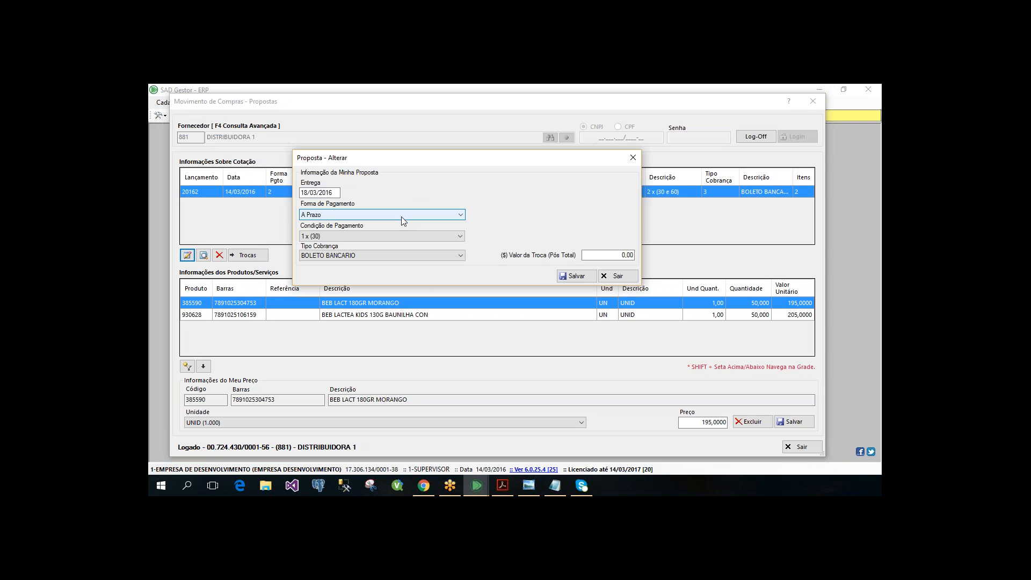
click(617, 276)
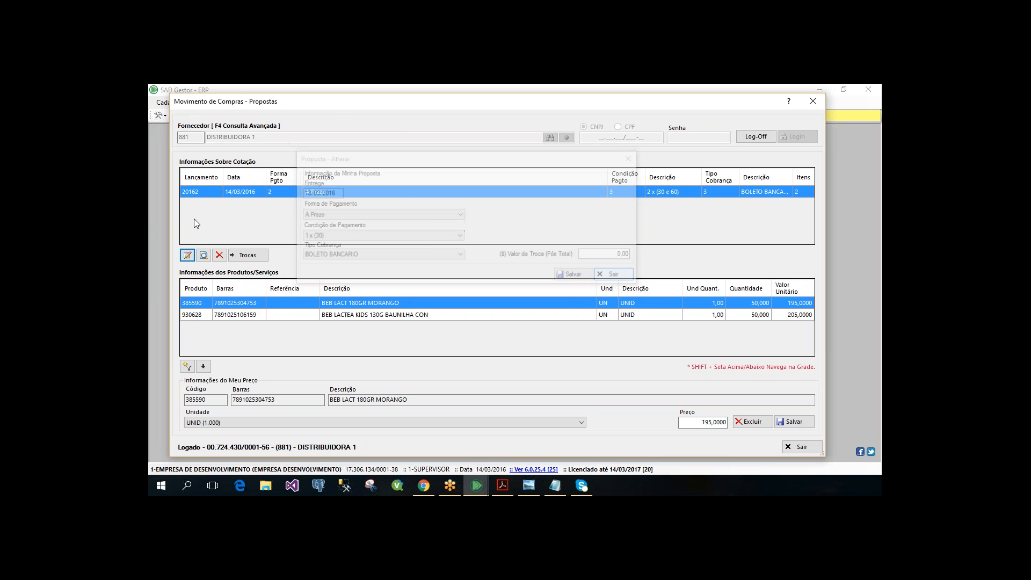
- Check the report choices for printing the supplier's quotation and the supplier's Trocas list, closing both without printing
click(203, 255)
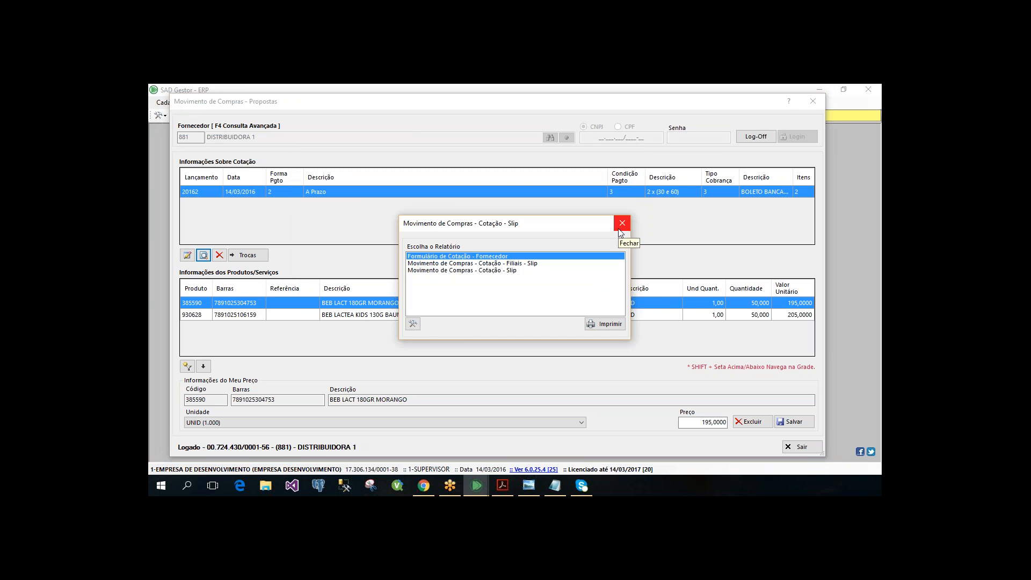
click(619, 229)
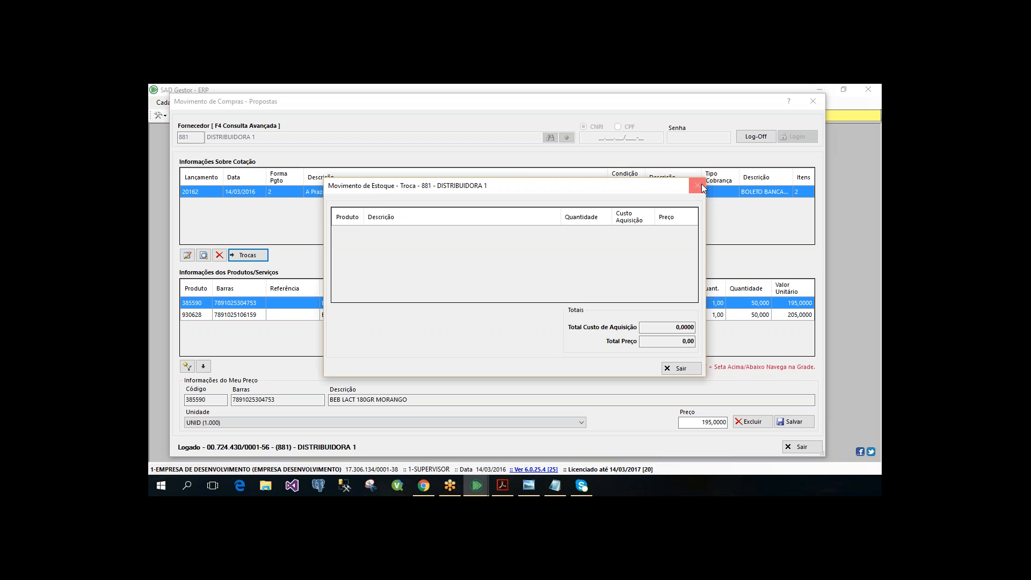
click(701, 185)
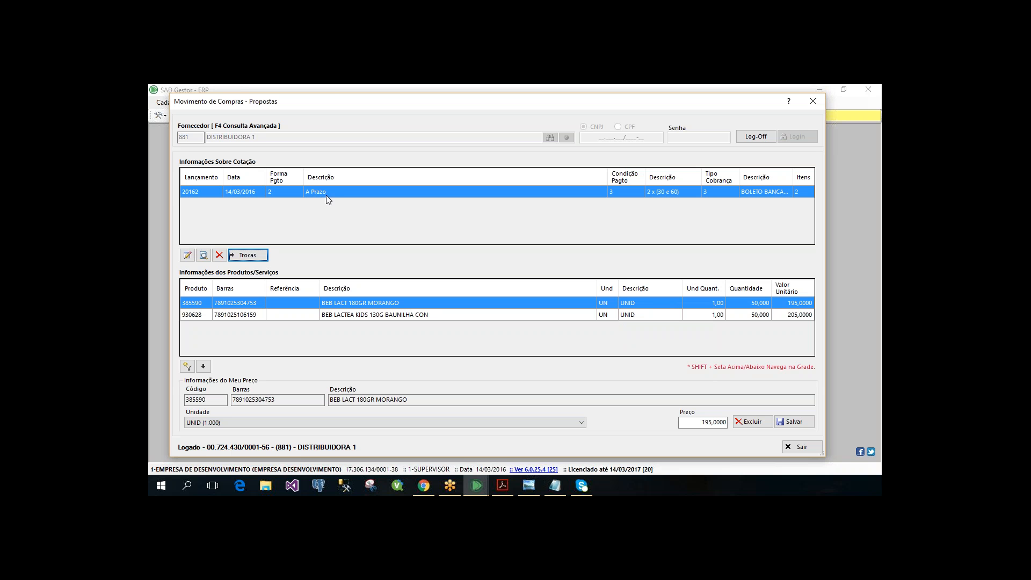
click(245, 256)
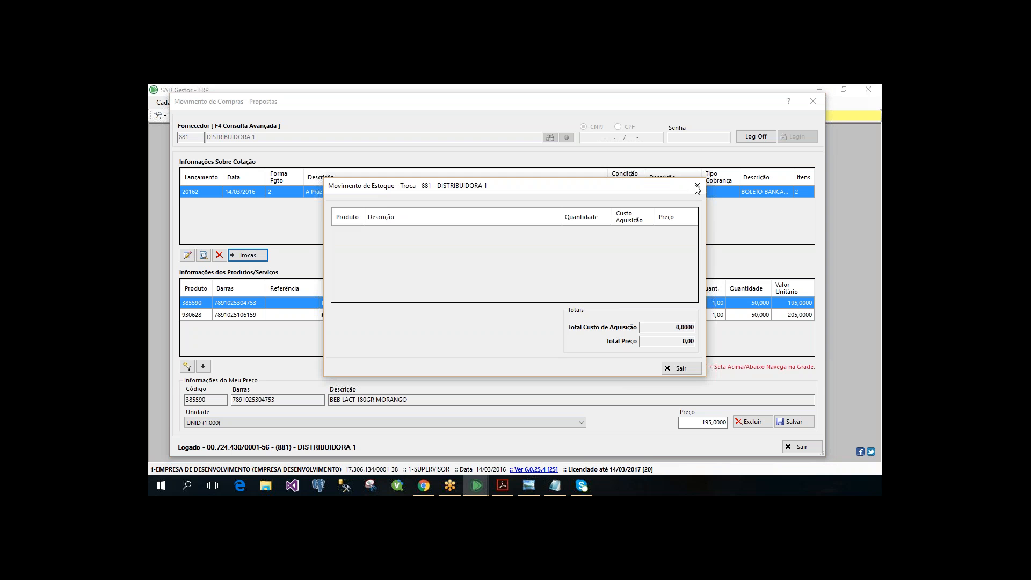
click(697, 187)
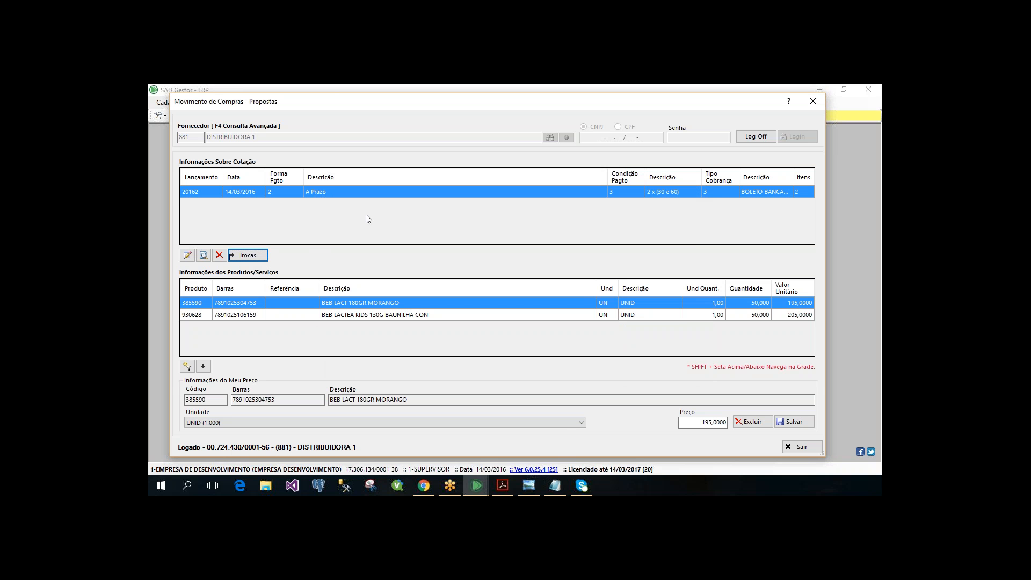
- Leave supplier 881's session with the supervisor login and password, and log in to the proposals as supplier 11919, DISTRIBUIDORA 2
click(802, 447)
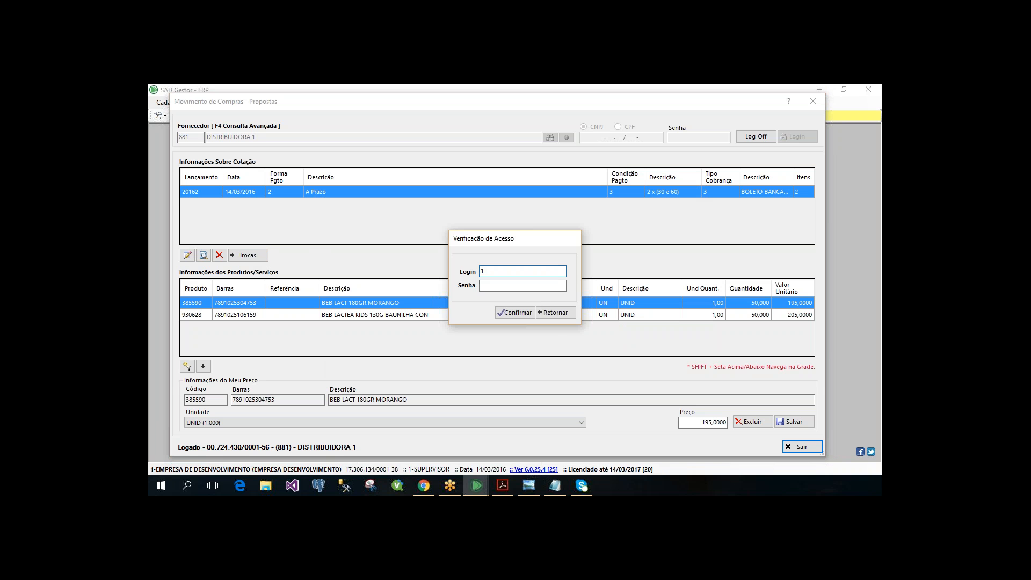
key(Return)
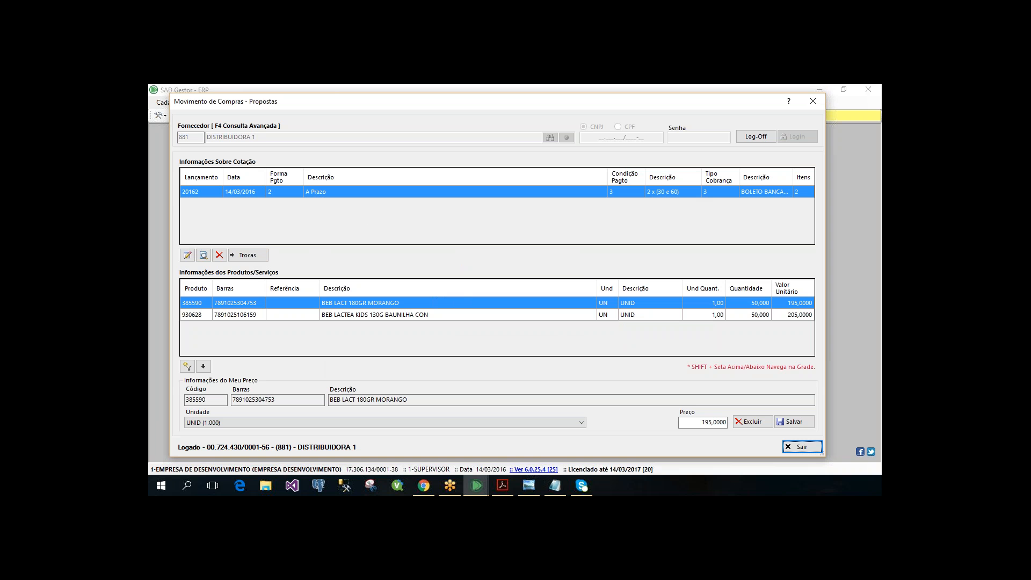
key(Return)
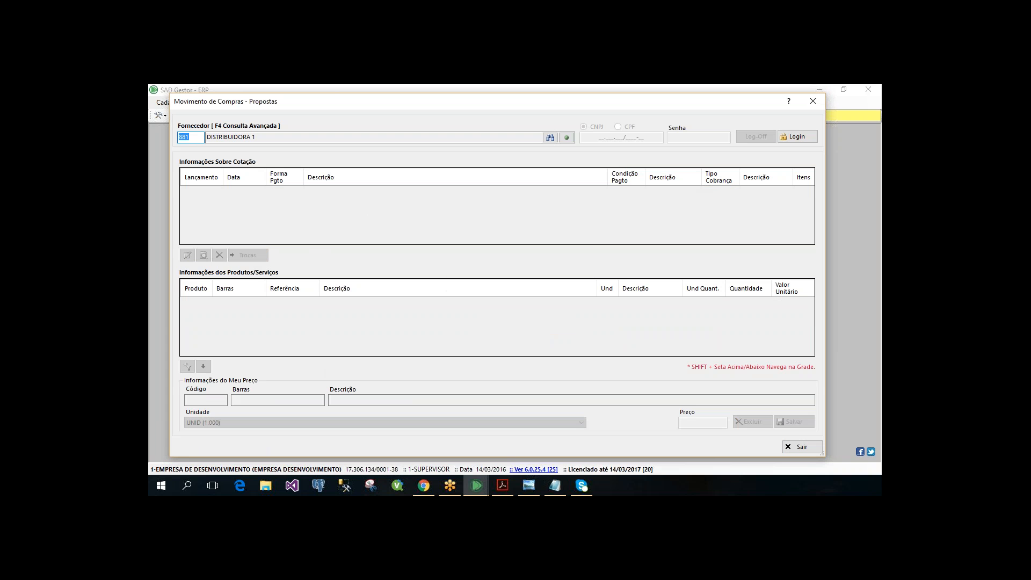
text(11919)
key(Return)
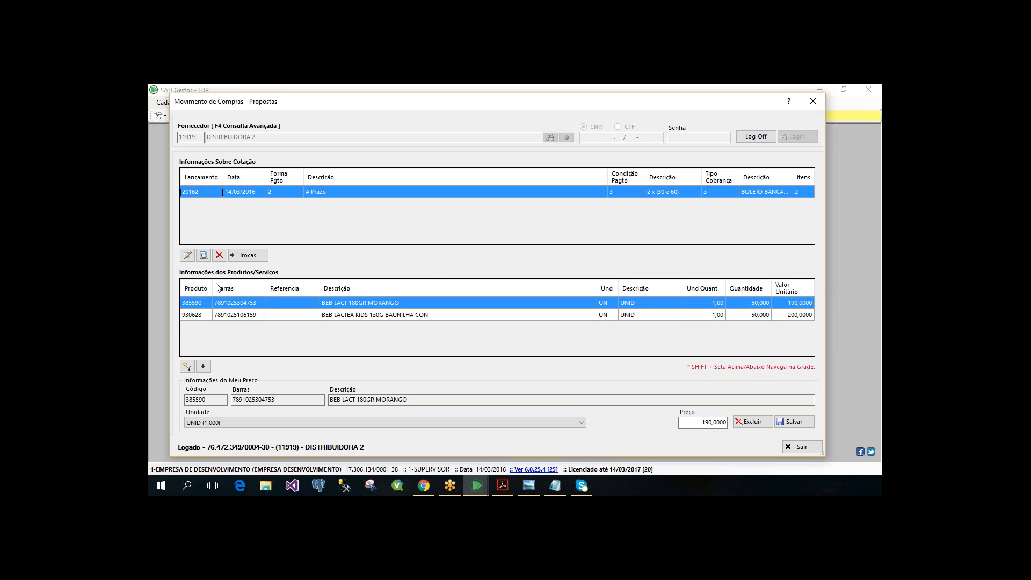
- Review DISTRIBUIDORA 2's proposal terms without saving and check the prices entered for its two products
click(188, 255)
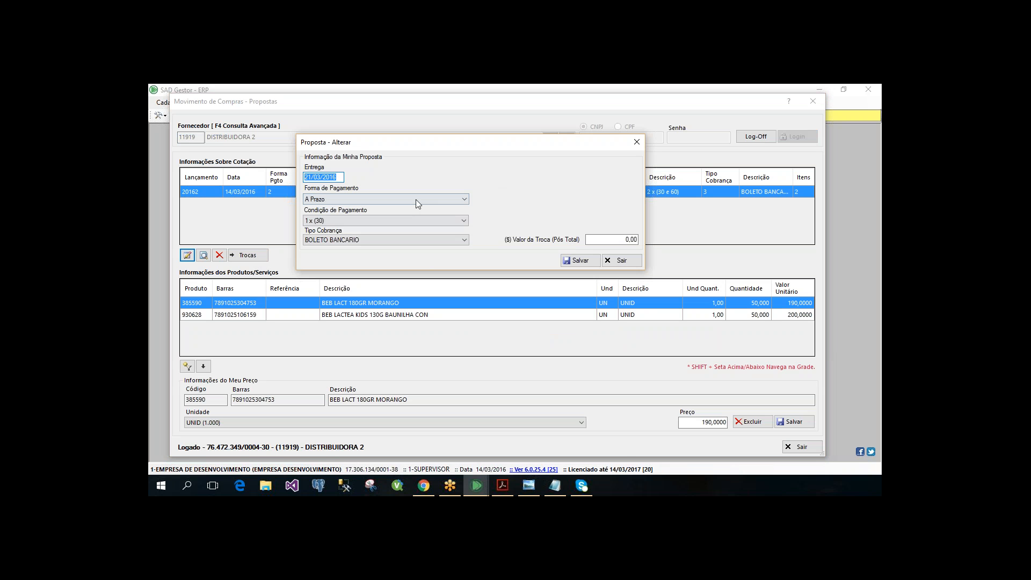
click(627, 261)
click(199, 302)
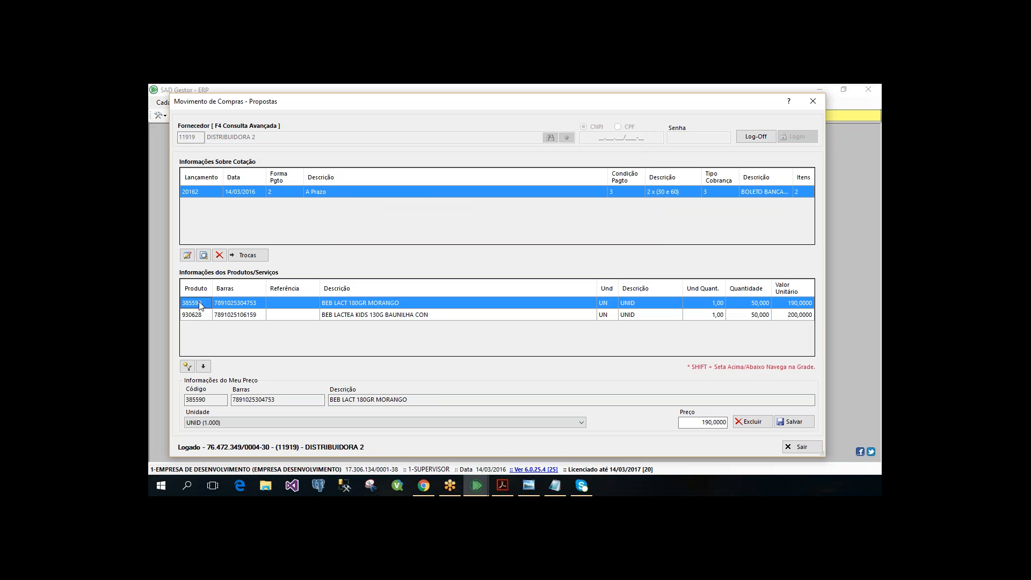
click(519, 317)
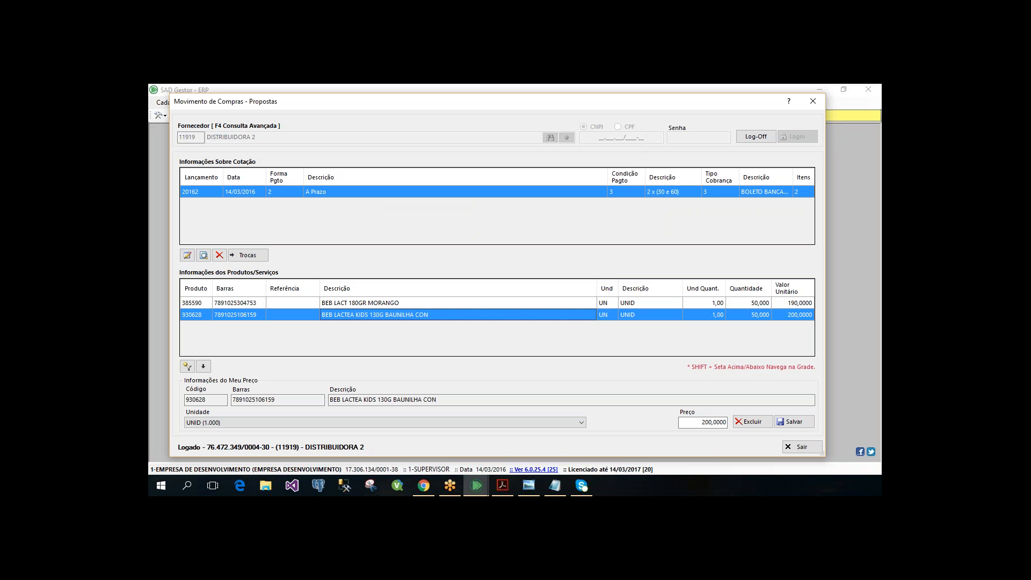
click(519, 304)
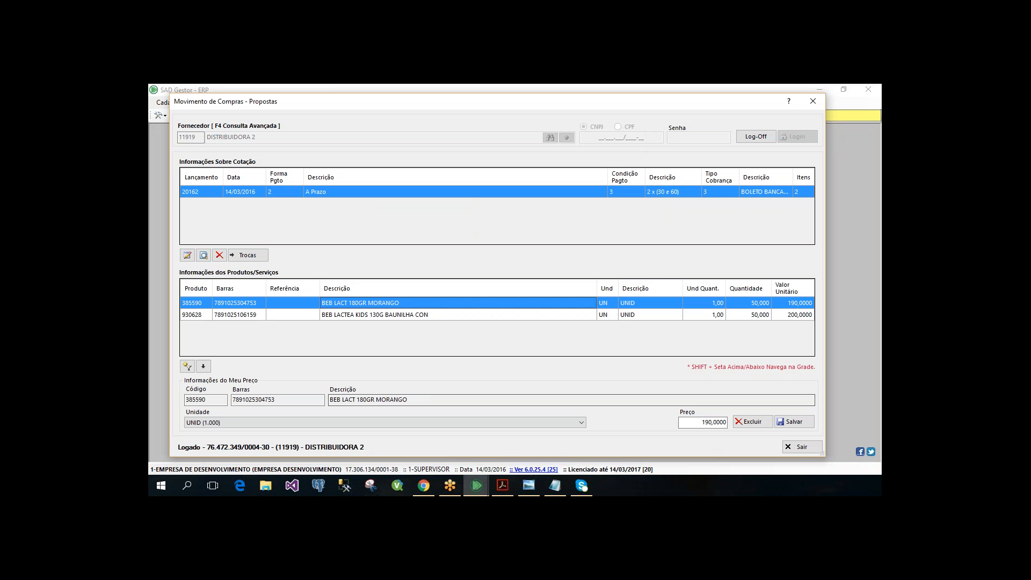
click(725, 423)
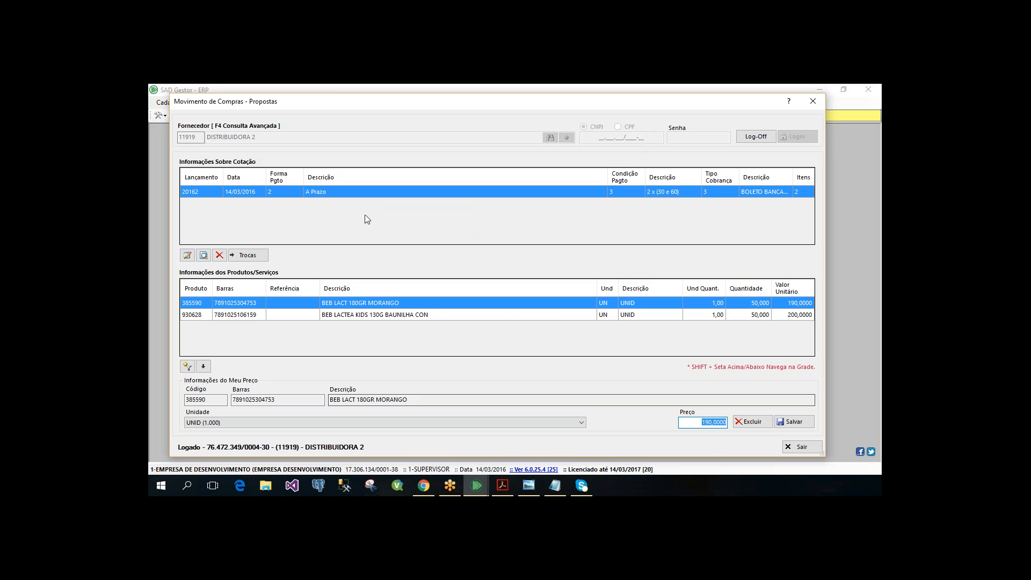
- Check the Unidade options for product 930628, BEB LACTEA KIDS 130G BAUNILHA CON, keeping the unit unchanged
click(310, 317)
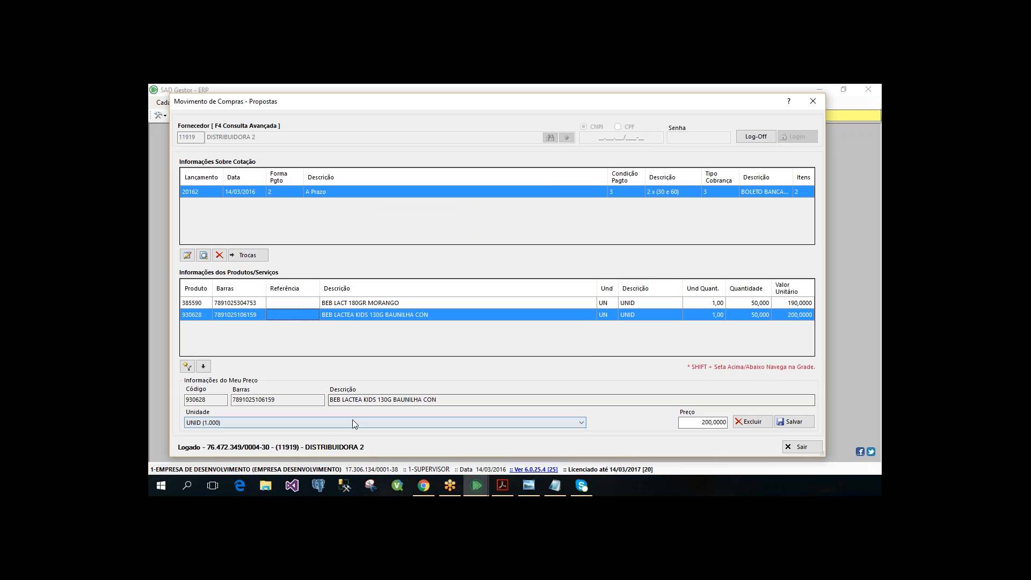
click(352, 420)
click(353, 423)
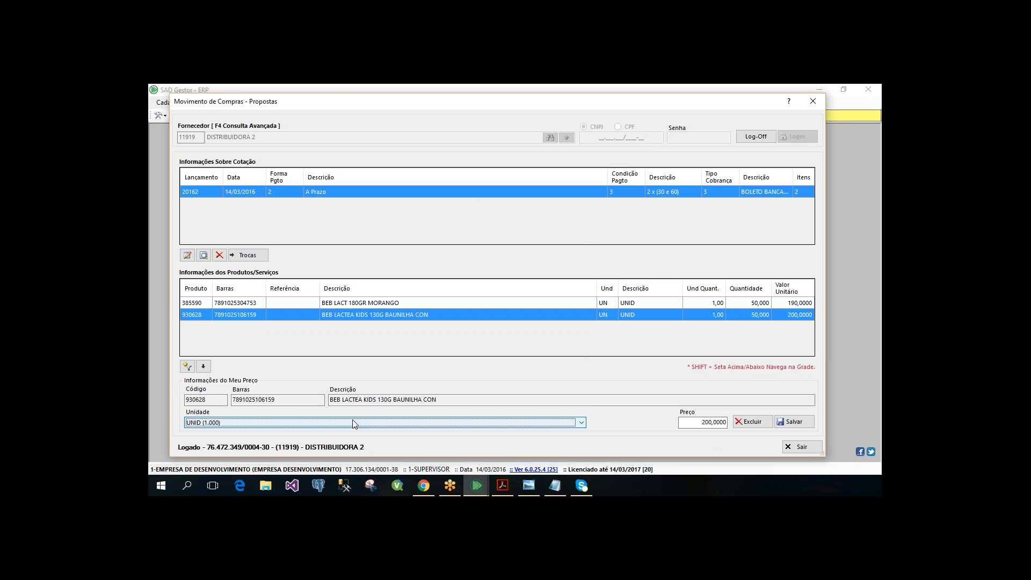
click(354, 424)
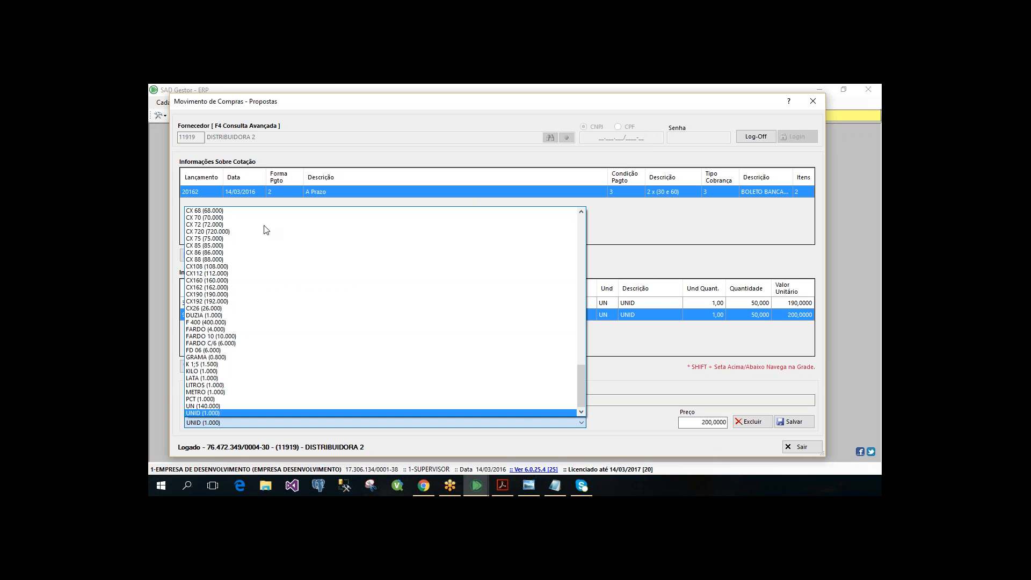
click(625, 330)
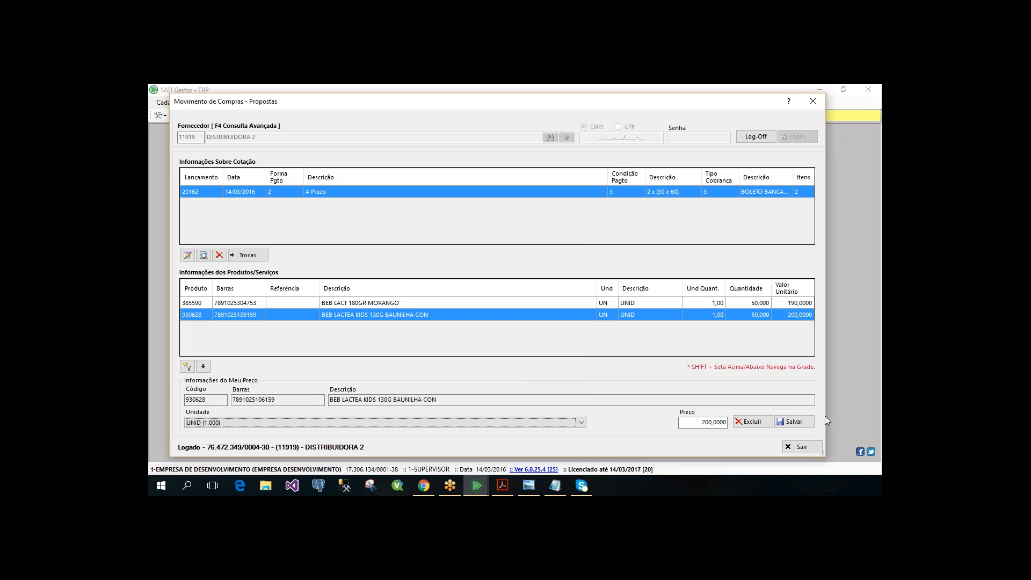
- Exit the proposals form, confirming the access verification with login 1 and the account password
click(803, 449)
text(1)
key(Tab)
text(•••)
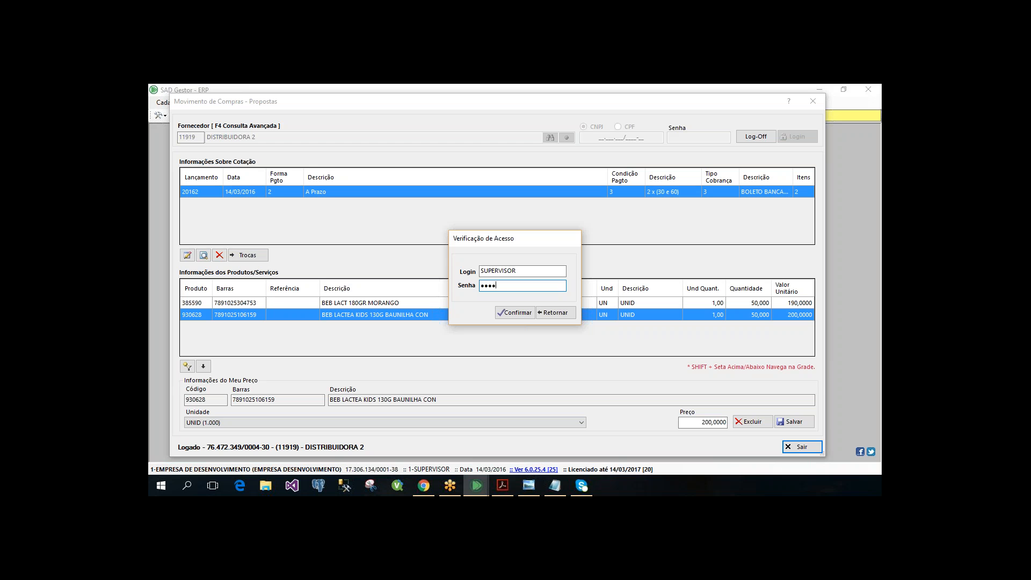
key(Return)
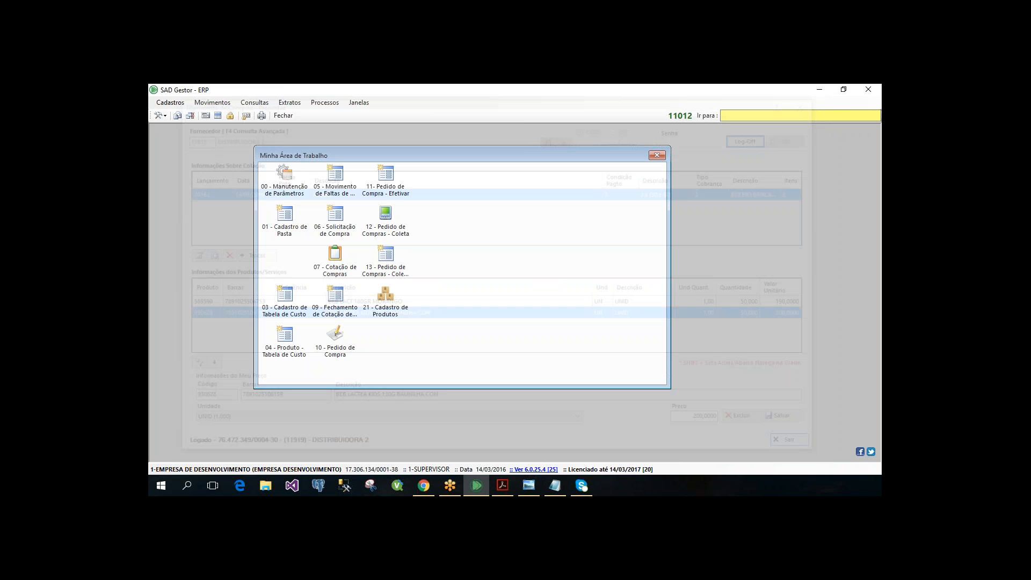
- Open the Fechamento movement under the Compras quotations
click(212, 103)
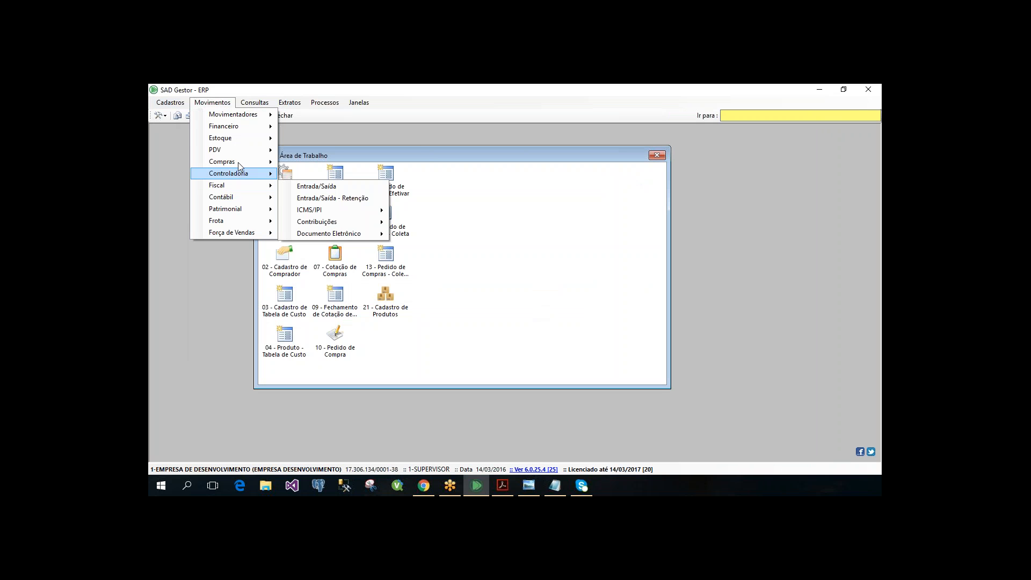
mouse_move(238, 163)
mouse_move(368, 245)
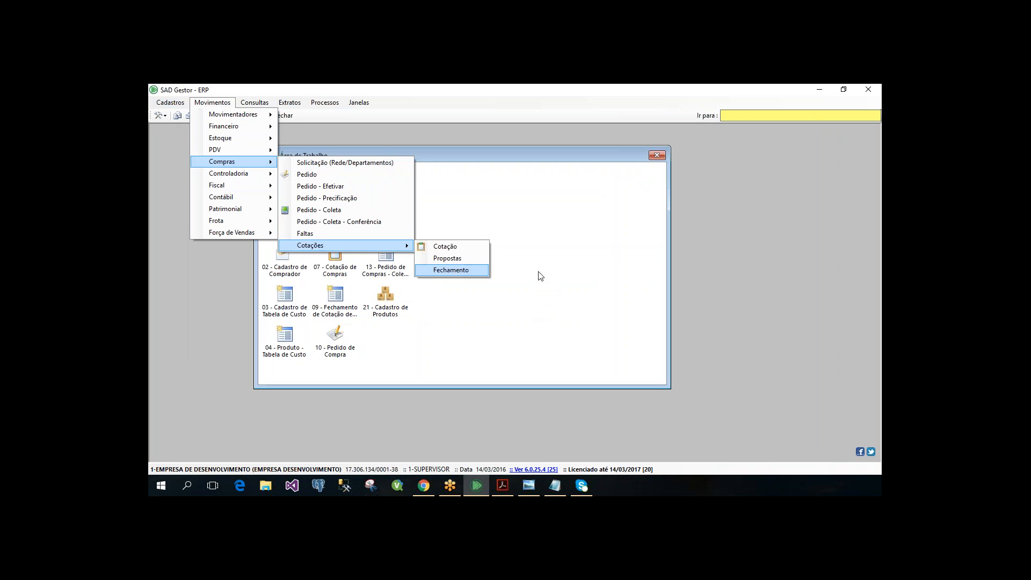
click(461, 271)
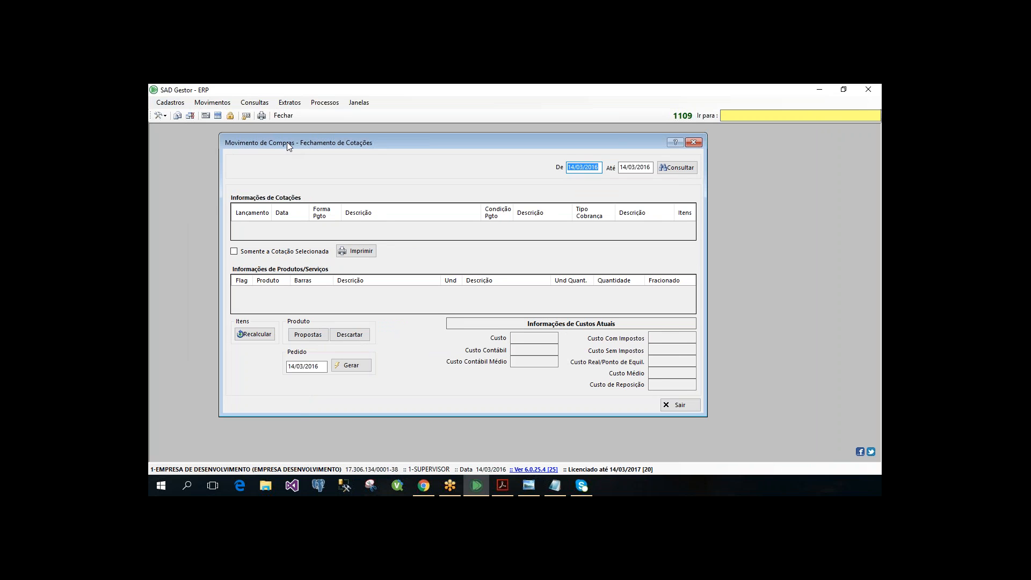
- Query the quotations from 14/03/2016 to 14/03/2016 and enlarge the closing window
key(Return)
key(Return)
key(Return)
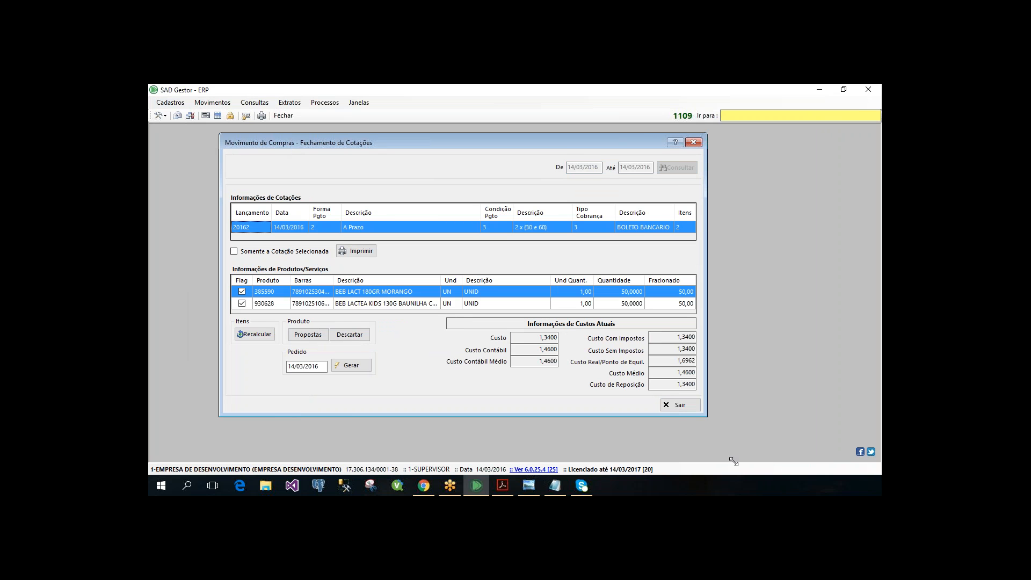
drag(707, 417, 734, 462)
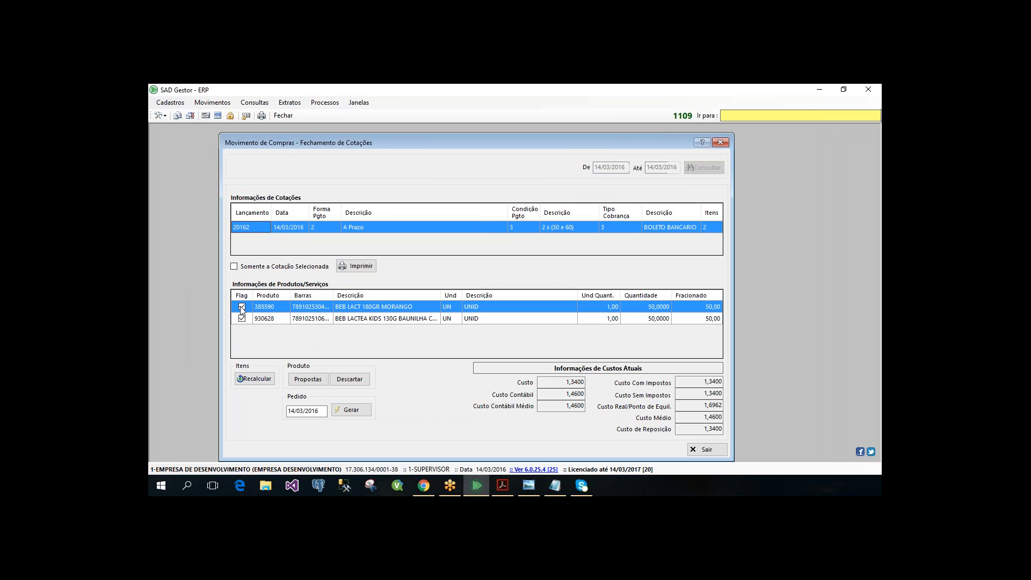
- Compare the current cost information of the quotation's two products
click(349, 318)
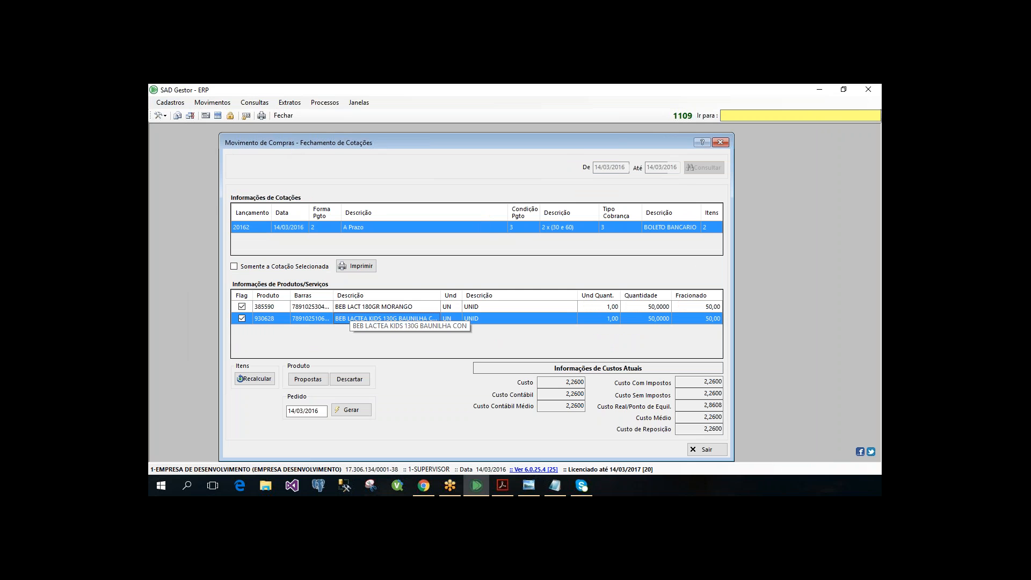
key(Up)
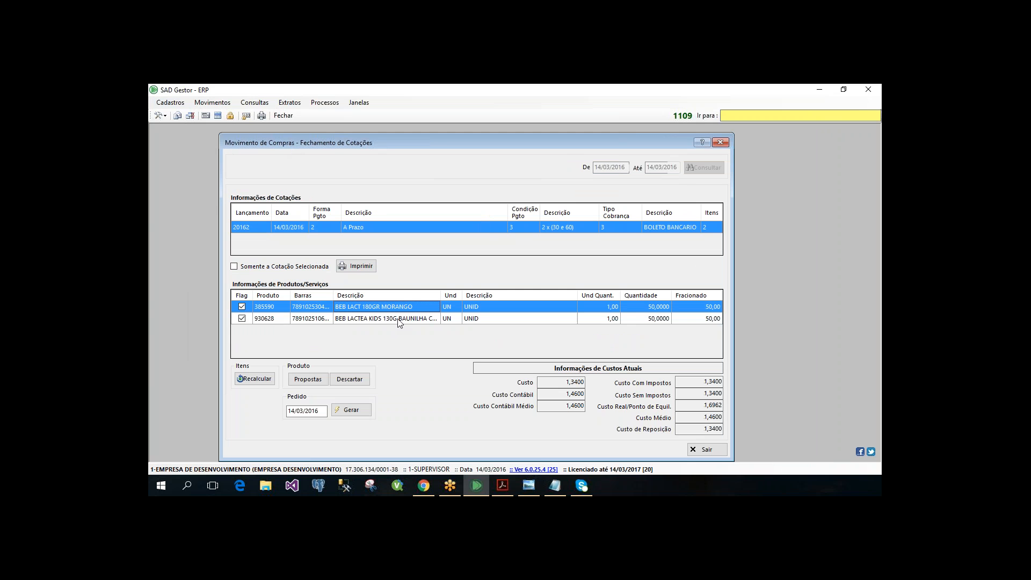
key(Down)
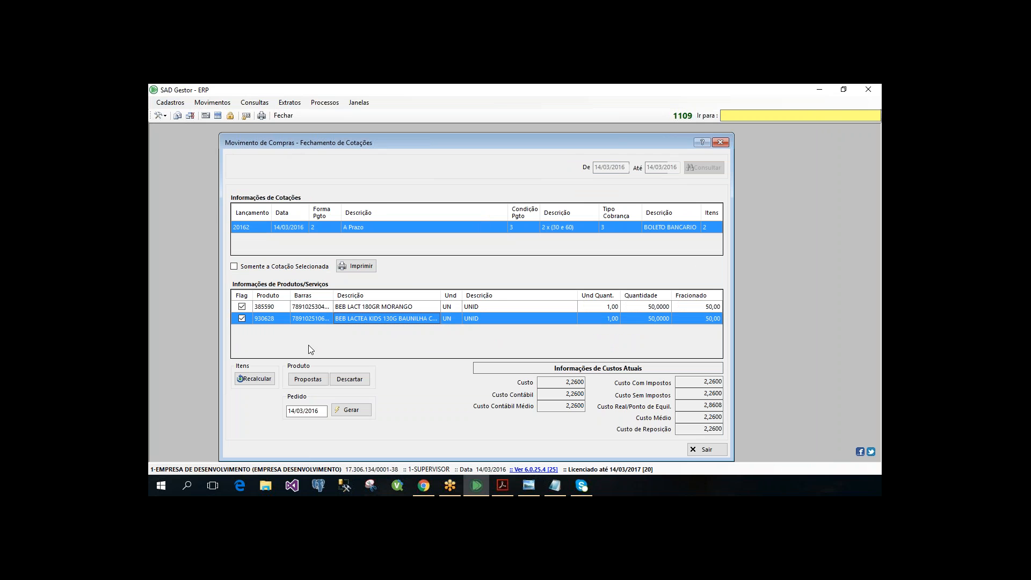
- Open the supplier proposals for product 385590, BEB LACT 180GR MORANGO, and move and enlarge their window
key(Up)
click(308, 379)
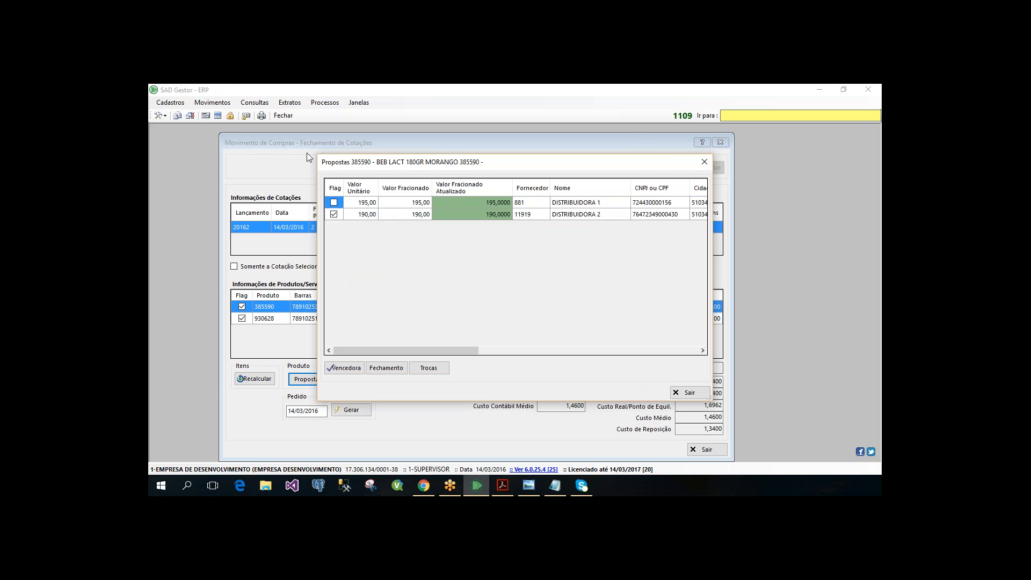
drag(376, 162, 280, 148)
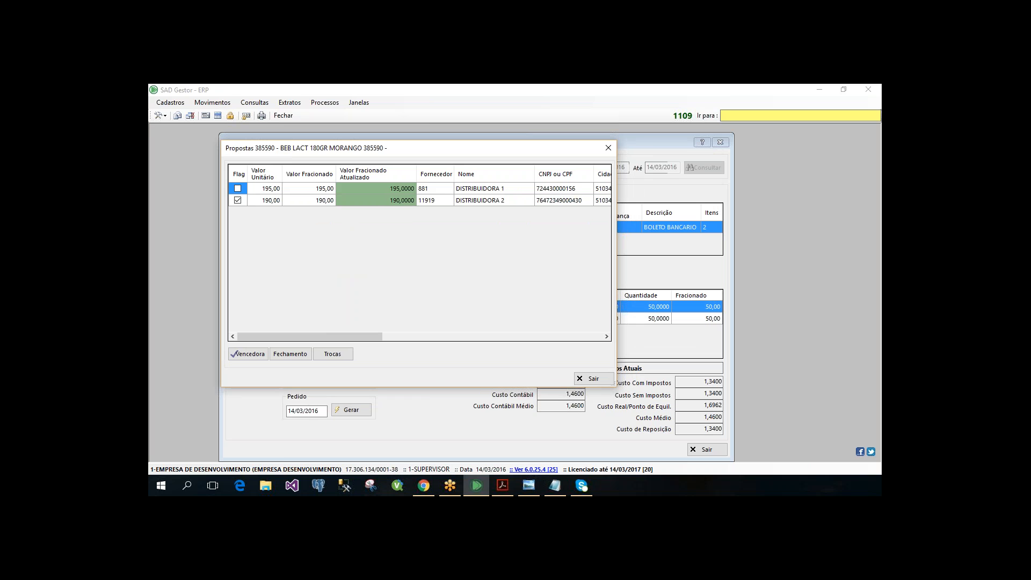
drag(615, 385, 776, 430)
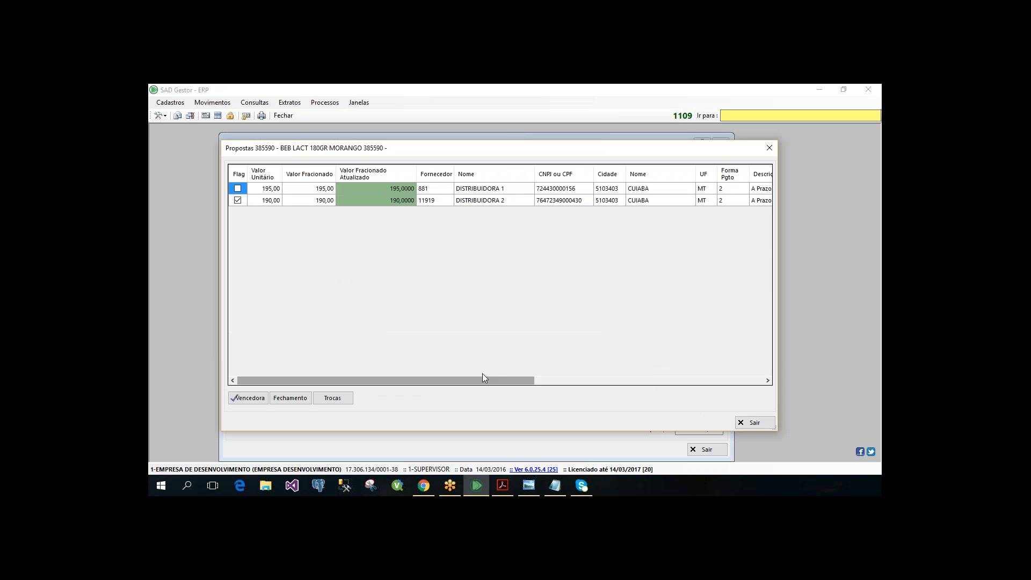
- Examine both suppliers' unit prices, payment terms, billing types and delivery dates in the proposals grid
click(558, 385)
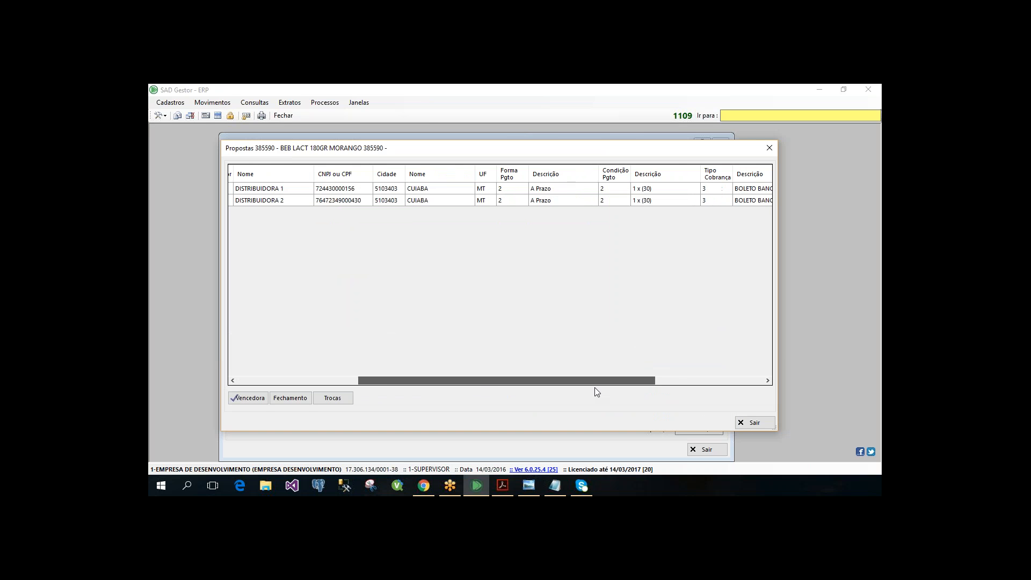
drag(617, 388, 704, 384)
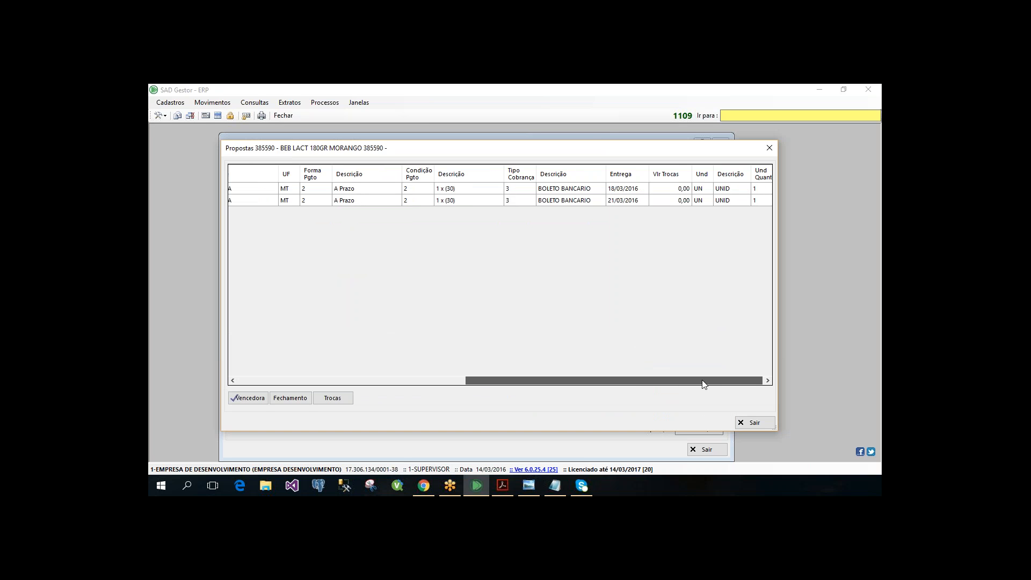
drag(703, 381, 272, 200)
click(272, 202)
key(Up)
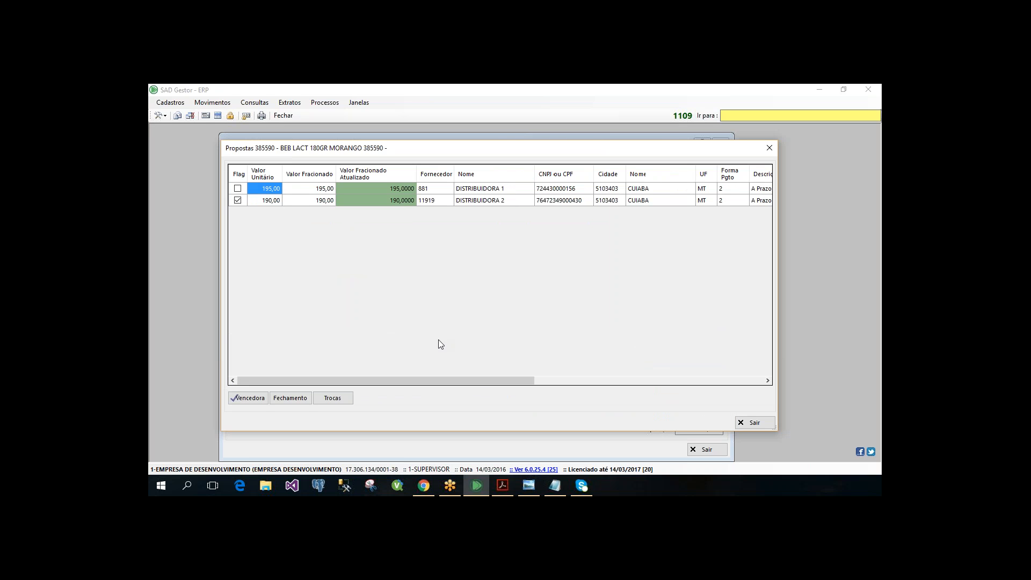
click(624, 382)
drag(671, 382, 717, 383)
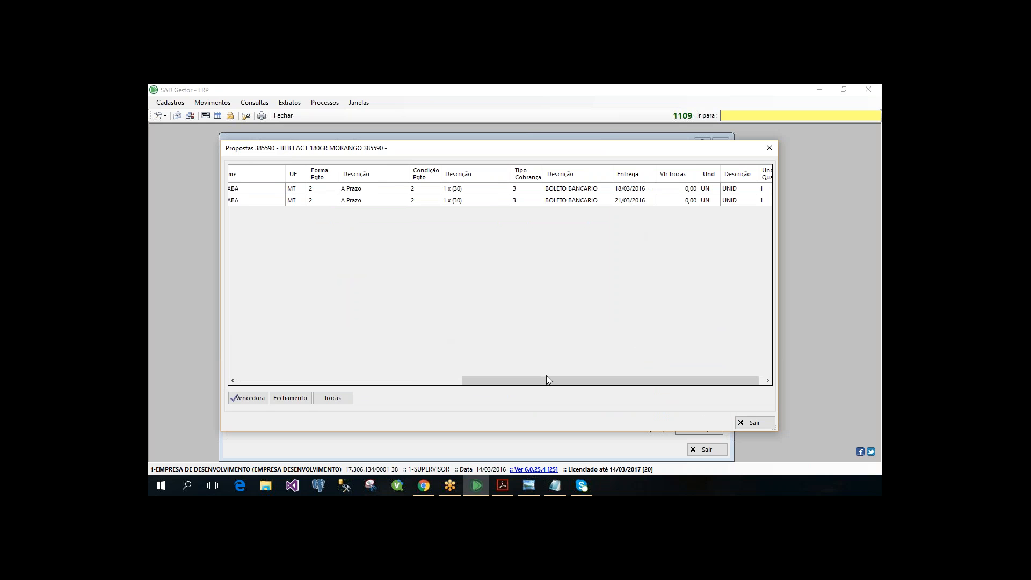
- Mark DISTRIBUIDORA 1's 195,00 proposal as the winner for product 385590 and close the proposals
drag(546, 380, 301, 379)
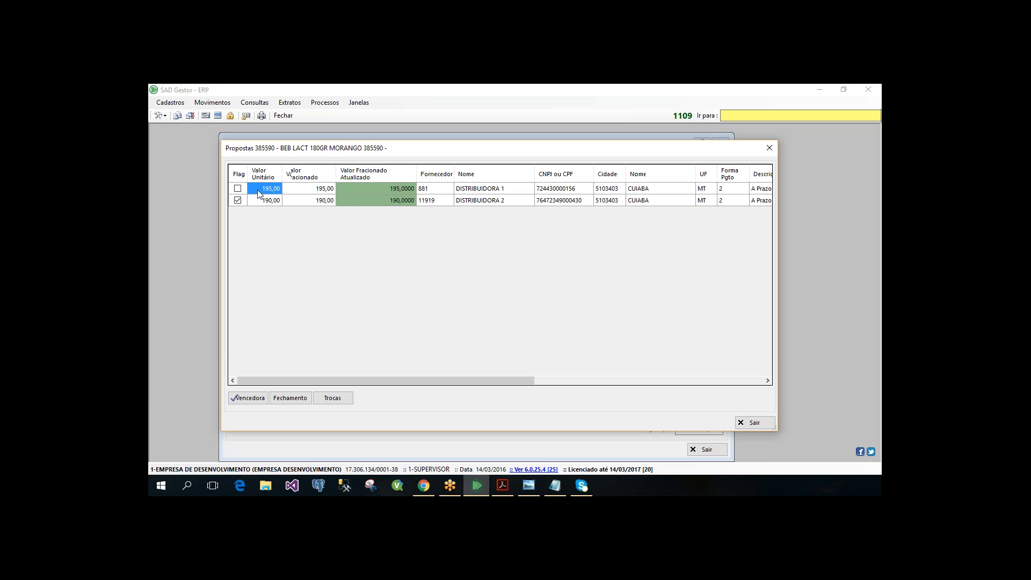
click(242, 402)
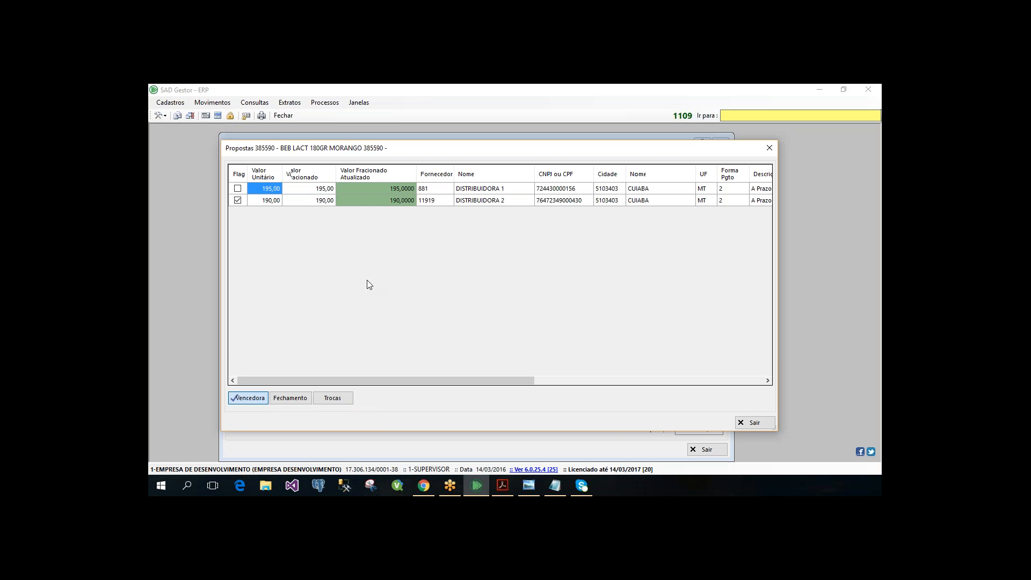
click(759, 423)
- Open the supplier proposals for product 930628, BEB LACTEA KIDS 130G BAUNILHA, and compare both suppliers' payment terms and delivery dates
click(272, 319)
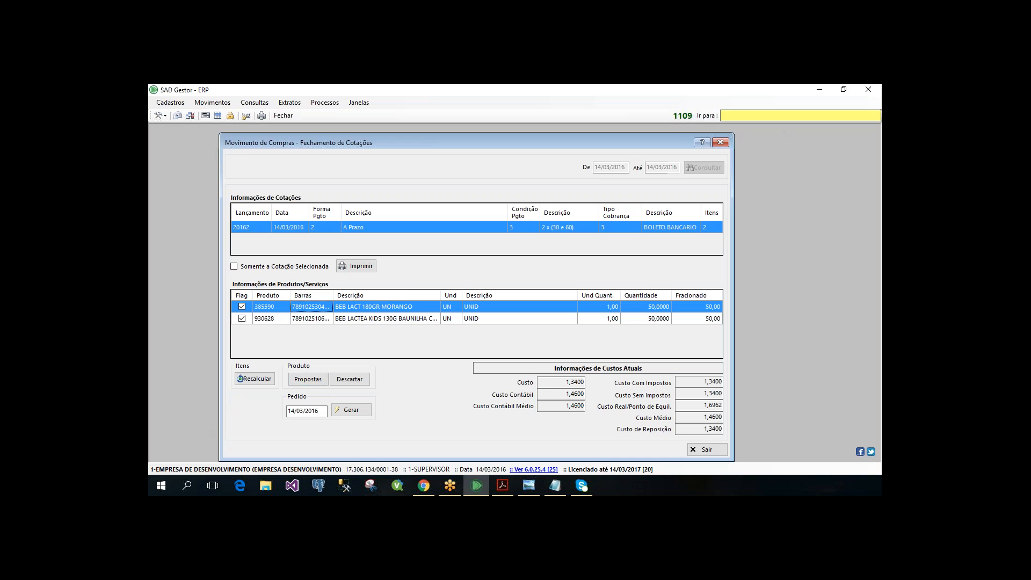
click(311, 383)
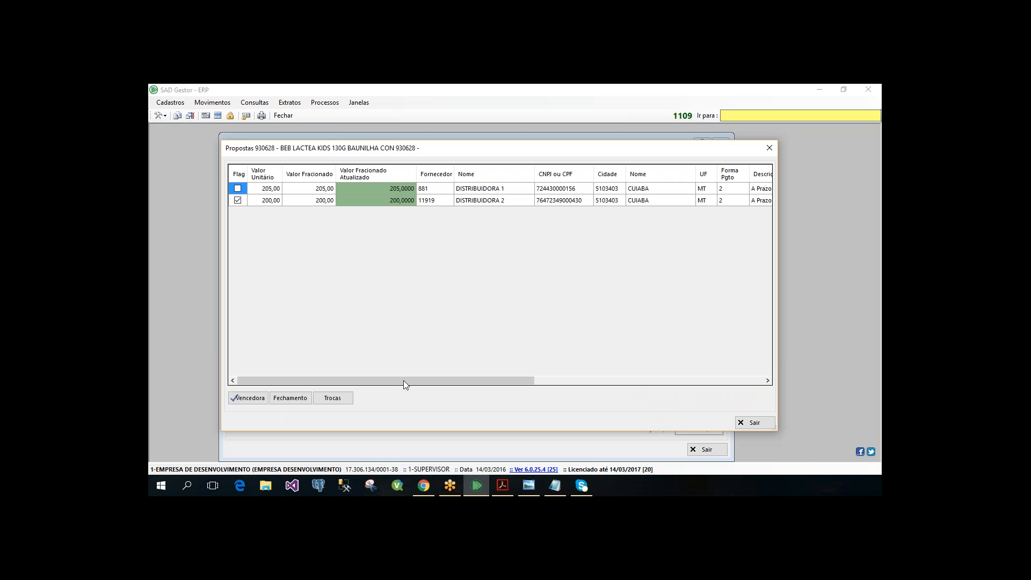
drag(404, 380, 652, 394)
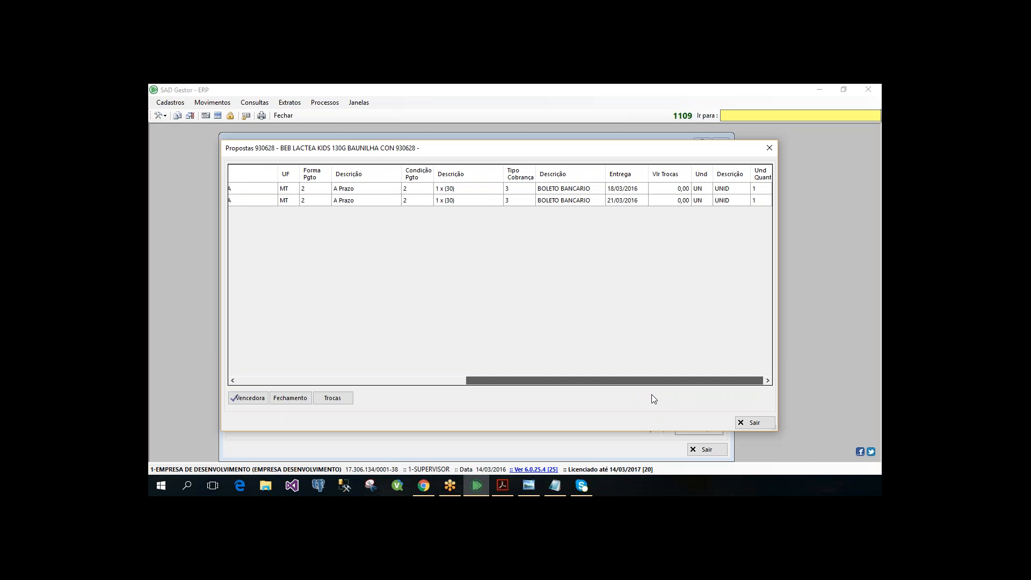
click(634, 190)
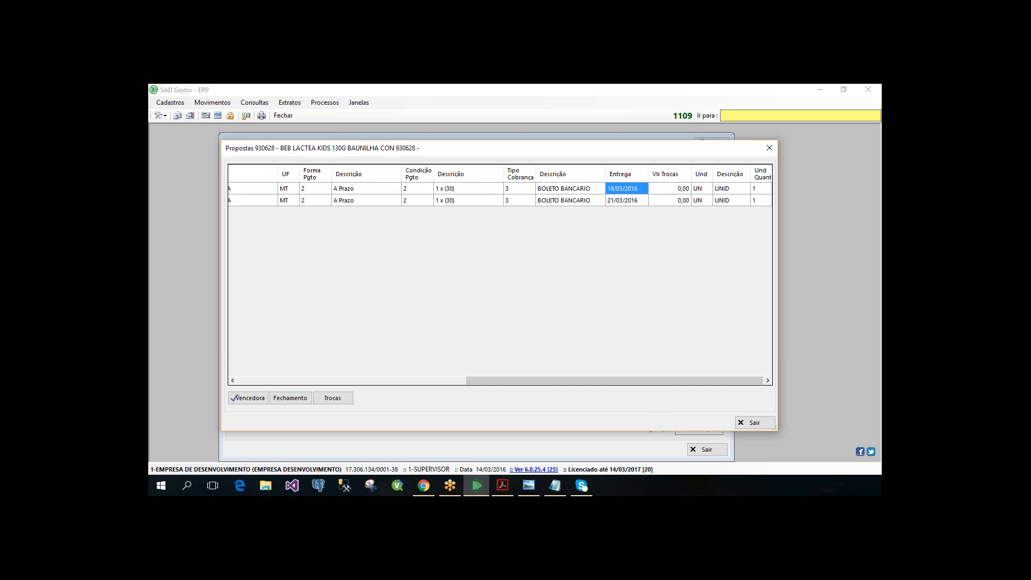
click(629, 201)
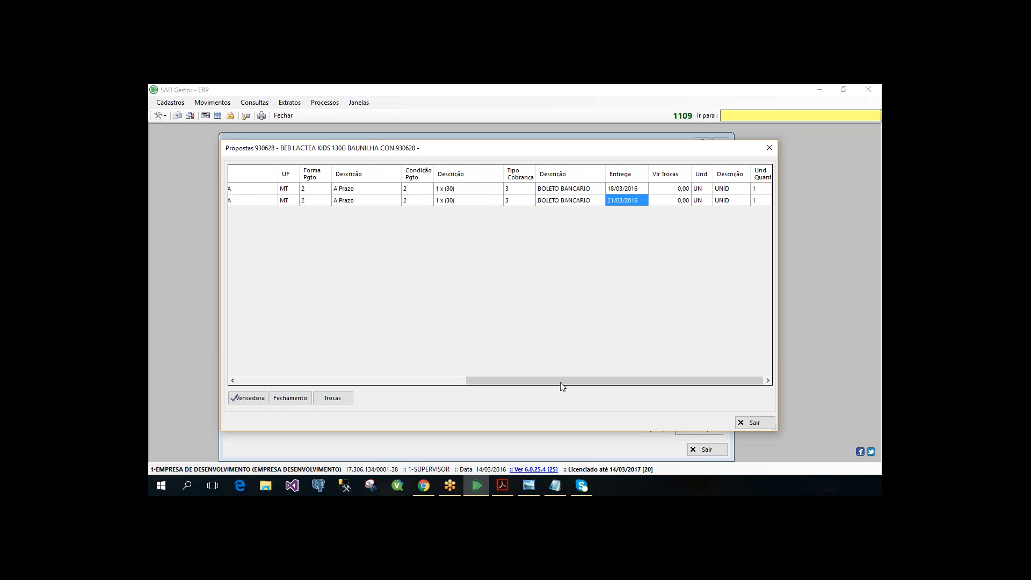
drag(560, 382, 302, 350)
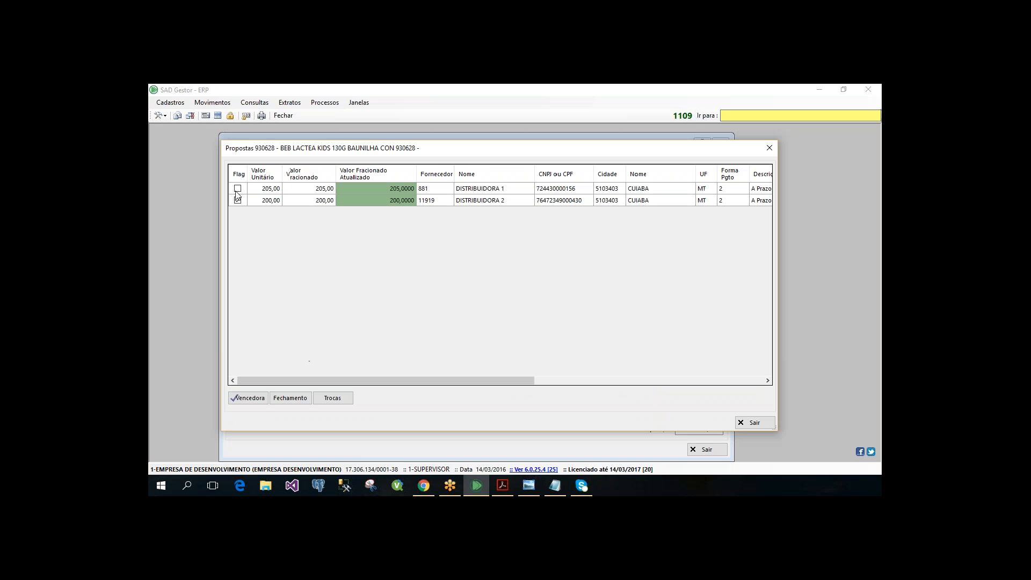
- Mark DISTRIBUIDORA 1's 205,00 proposal as the winner for product 930628 and close the proposals
click(265, 189)
click(252, 398)
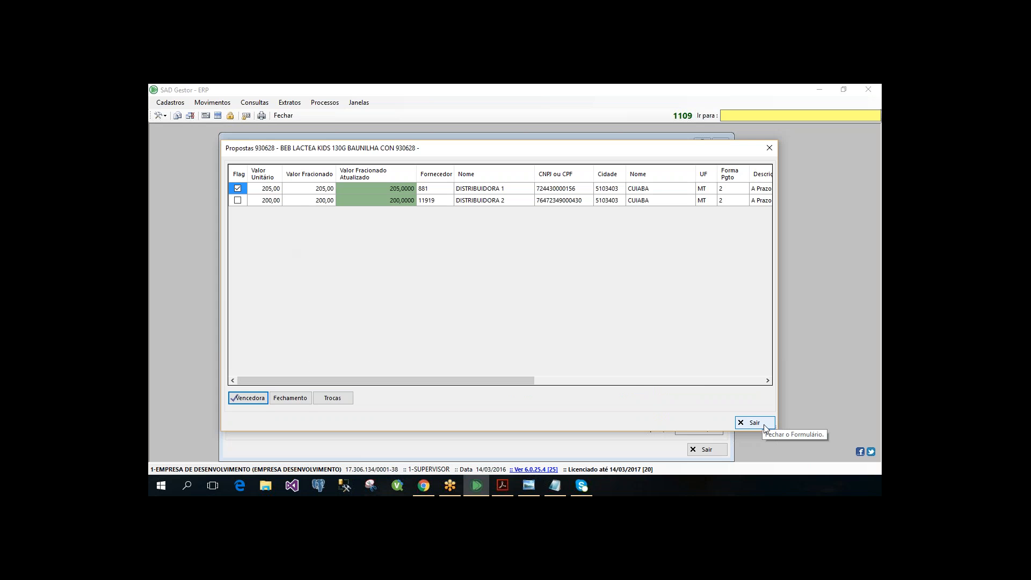
click(754, 423)
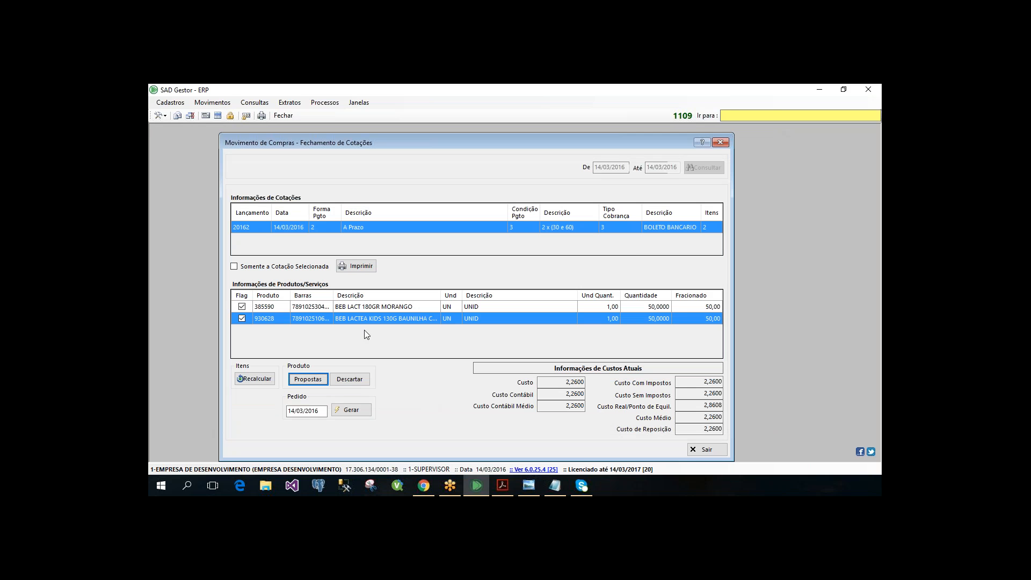
- Generate the purchase order for the selected quotation, dated 14/03/2016, using operation 5, Entrada - Pedido de Compras
click(350, 410)
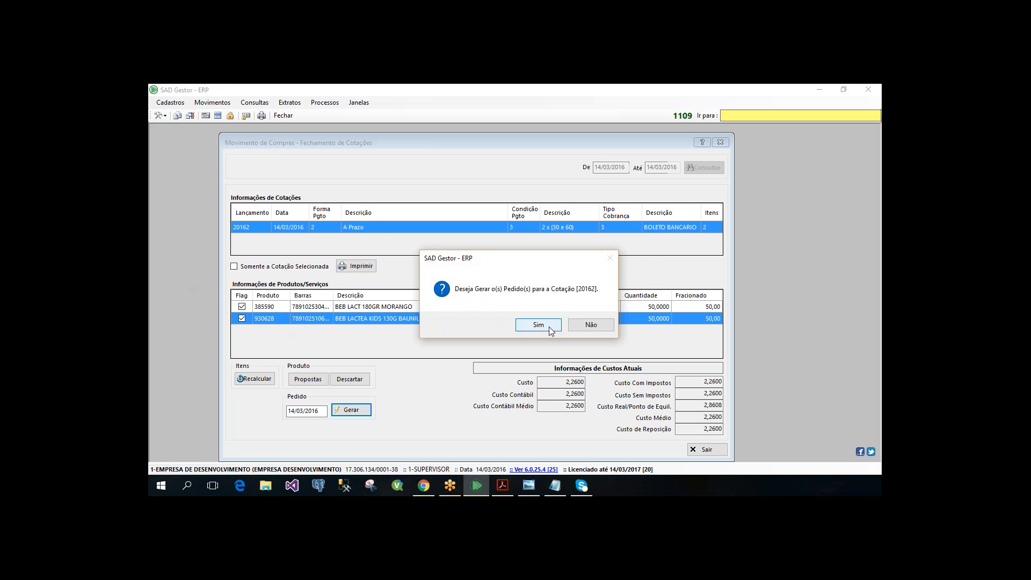
click(538, 326)
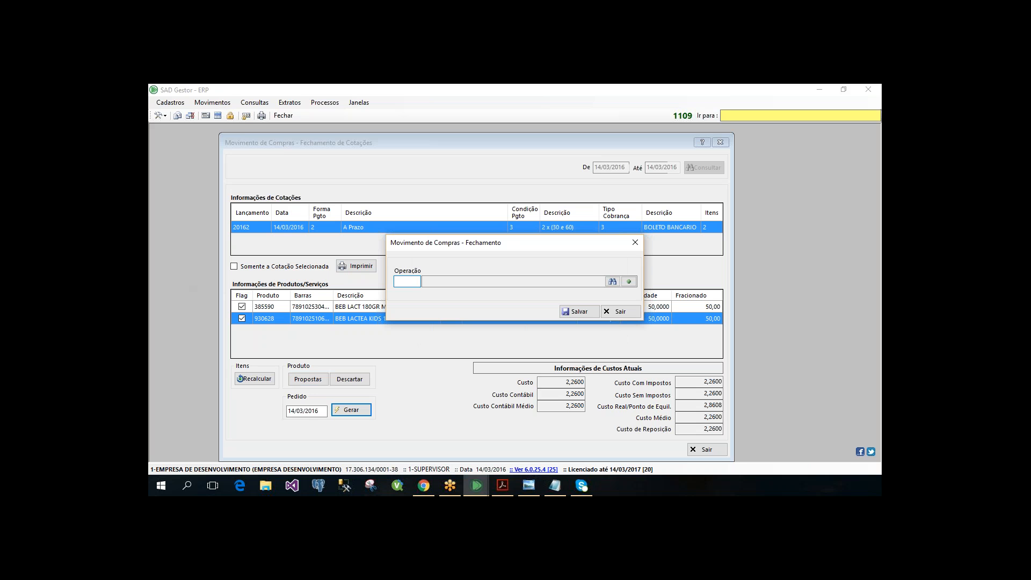
key(Return)
key(Return)
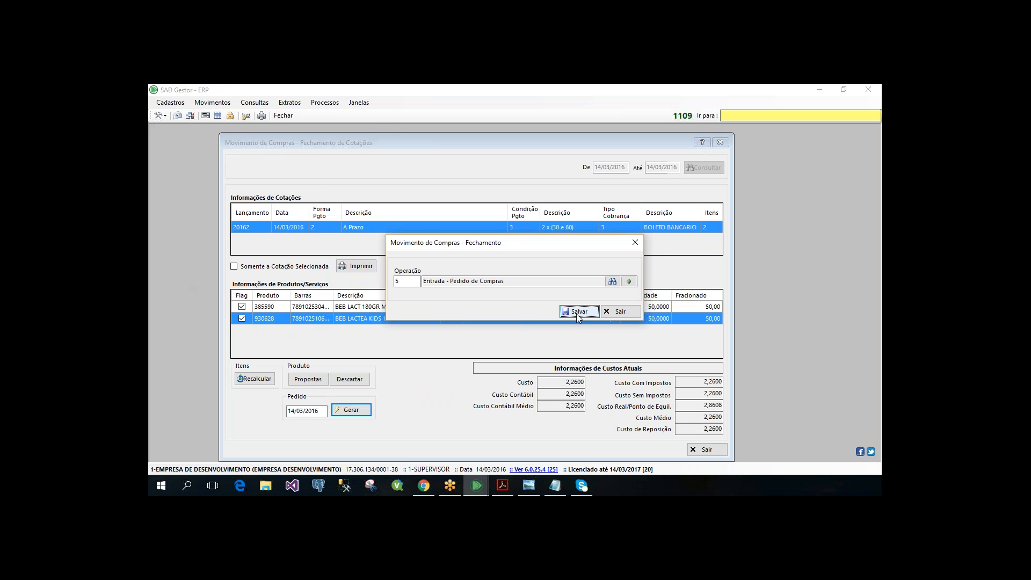
click(576, 313)
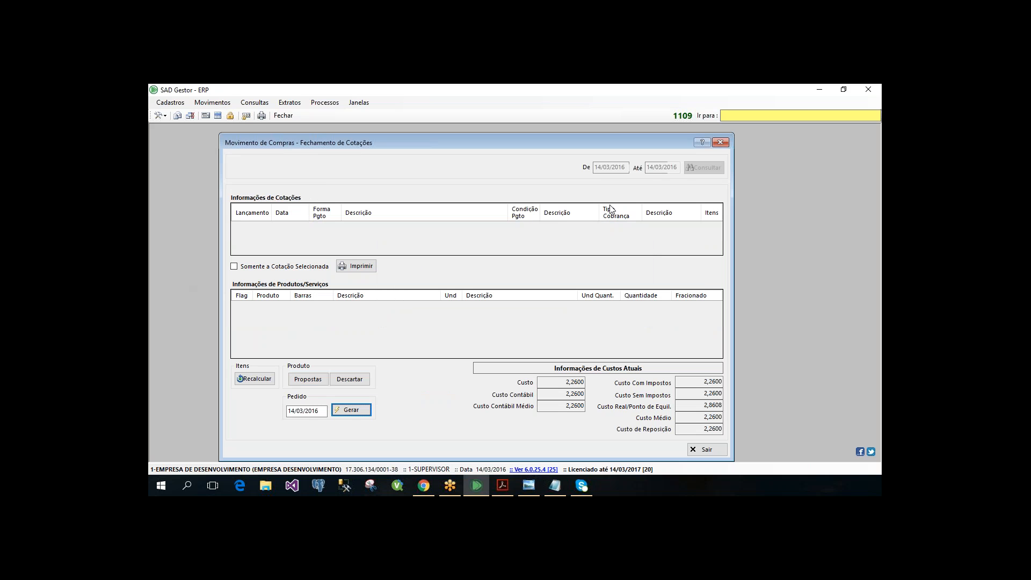
- Close the quotation closing form and open the purchase order (Pedido) movement
mouse_move(337, 137)
mouse_down()
mouse_move(301, 125)
mouse_move(339, 123)
mouse_up()
click(283, 116)
key(Return)
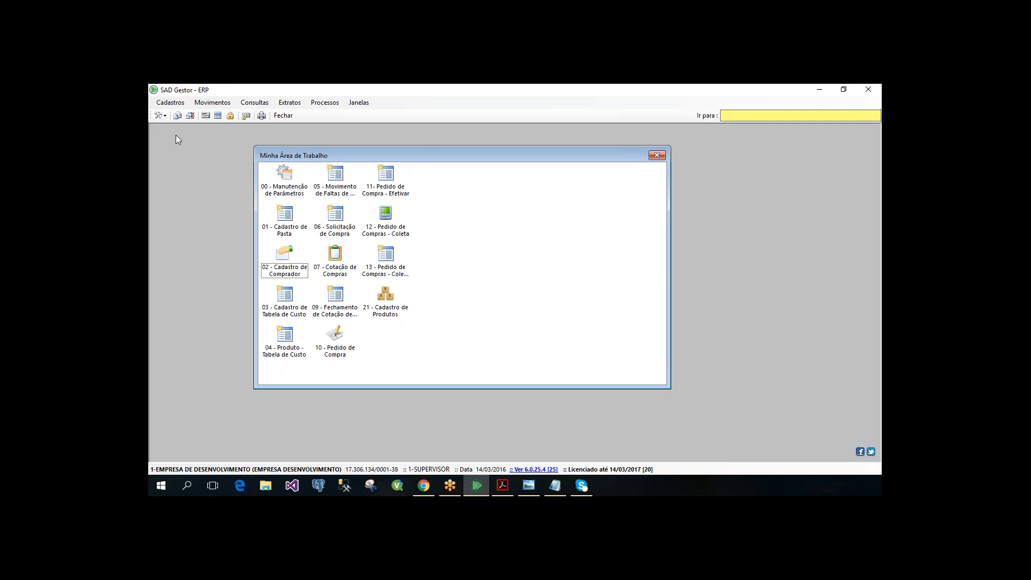
click(212, 102)
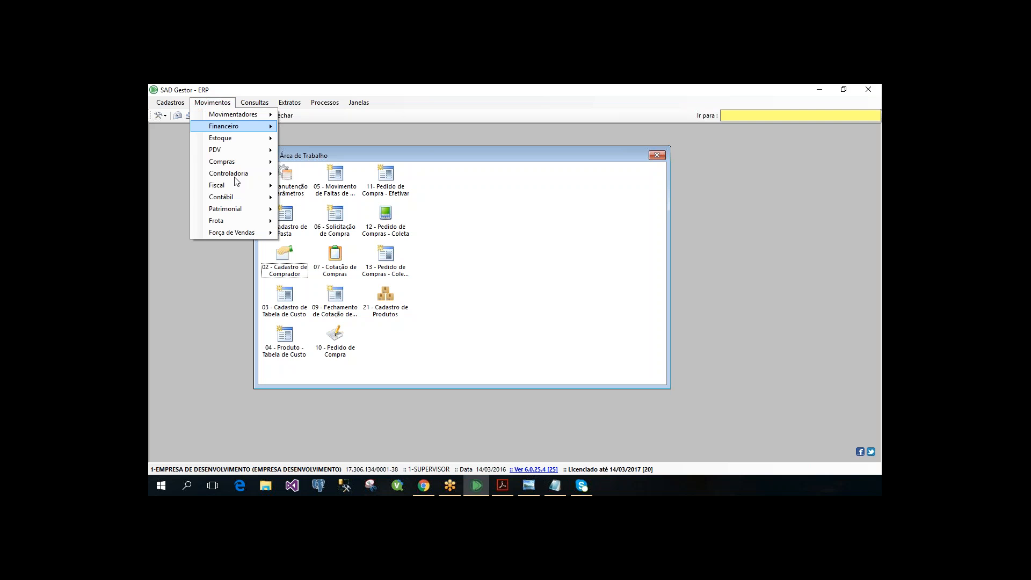
mouse_move(248, 166)
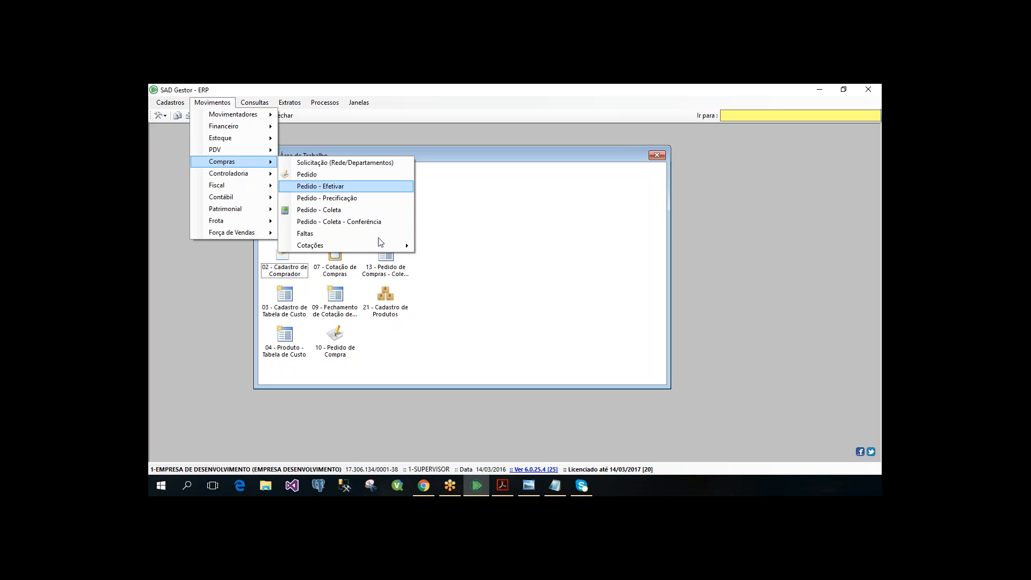
mouse_move(386, 246)
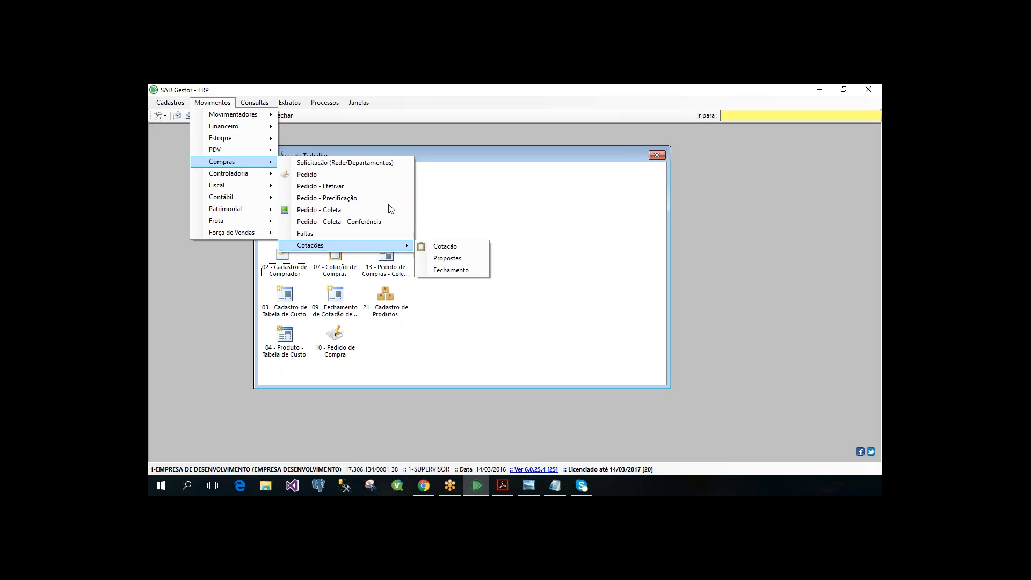
click(411, 175)
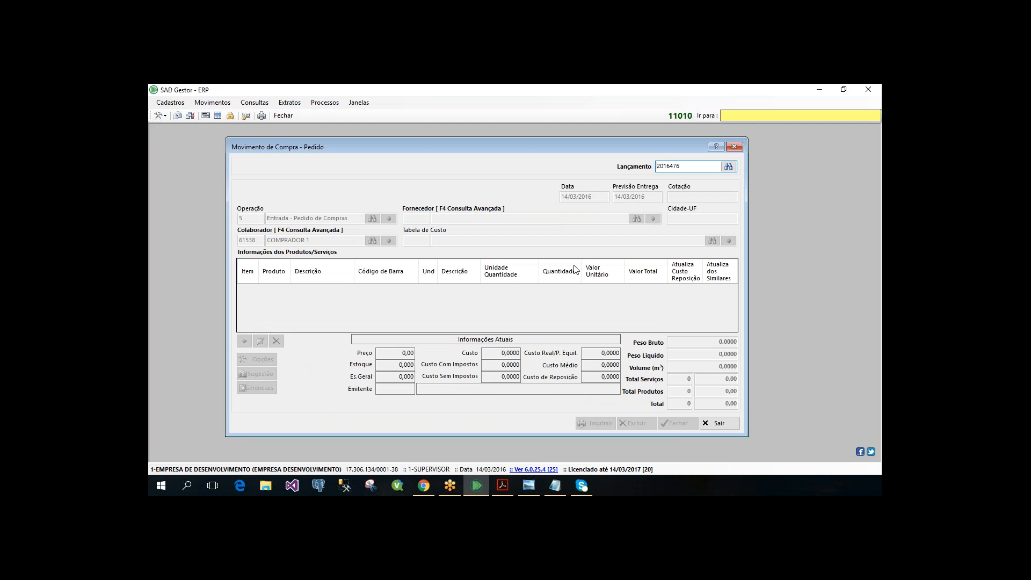
- Load the order generated from the quotation, check the observation in its closing form, and leave the order without saving
key(Return)
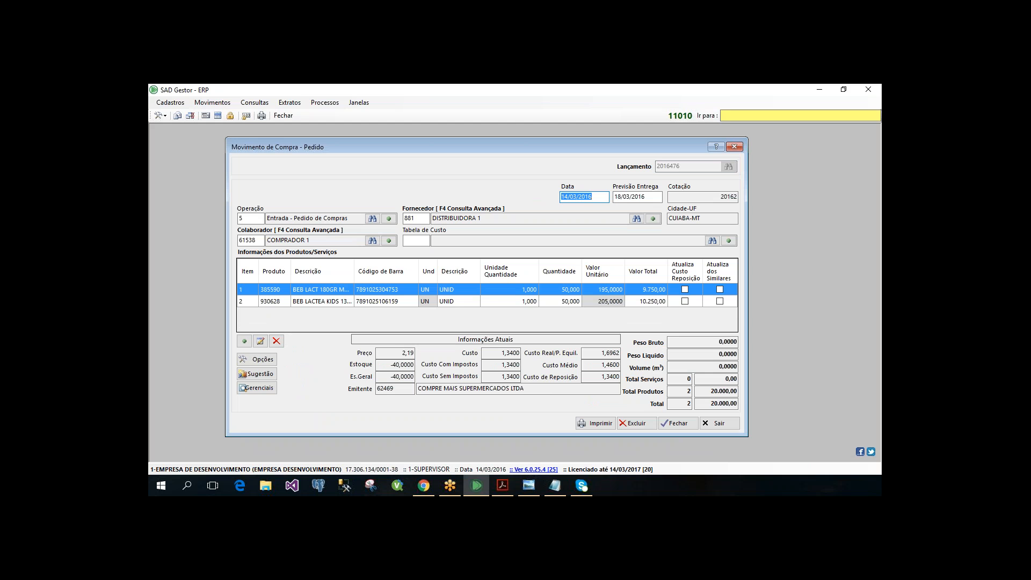
click(678, 423)
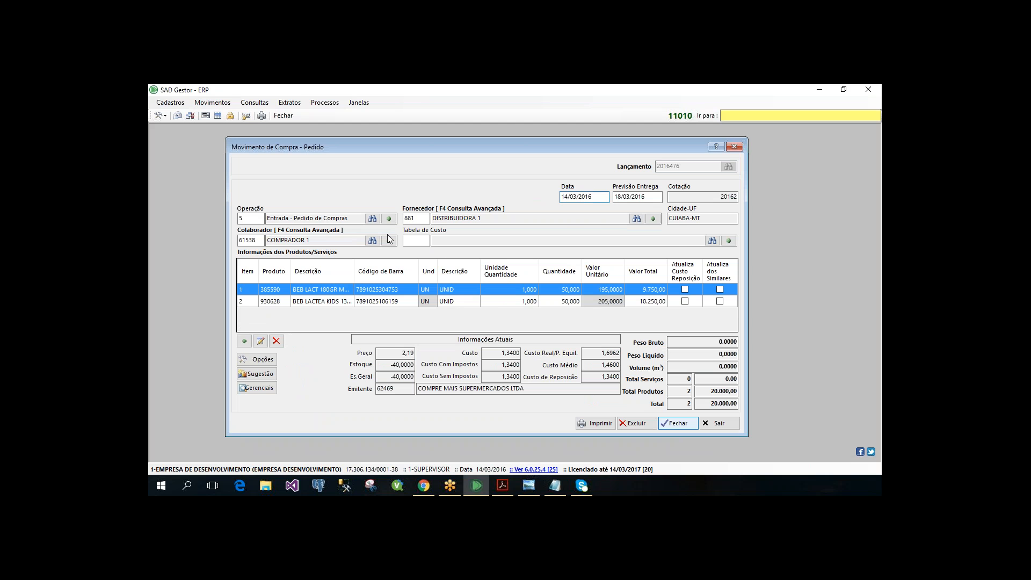
click(424, 246)
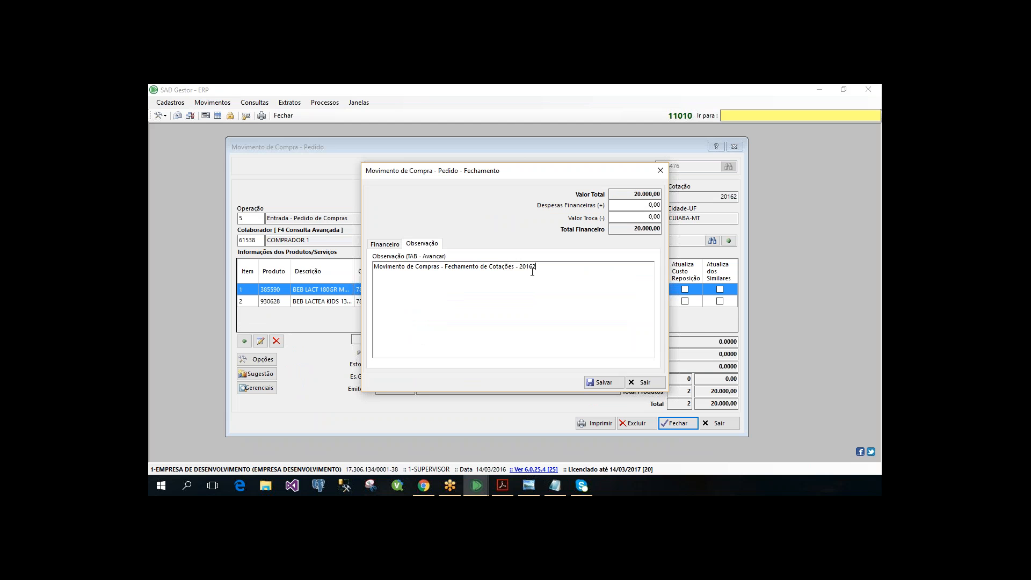
drag(532, 272, 374, 268)
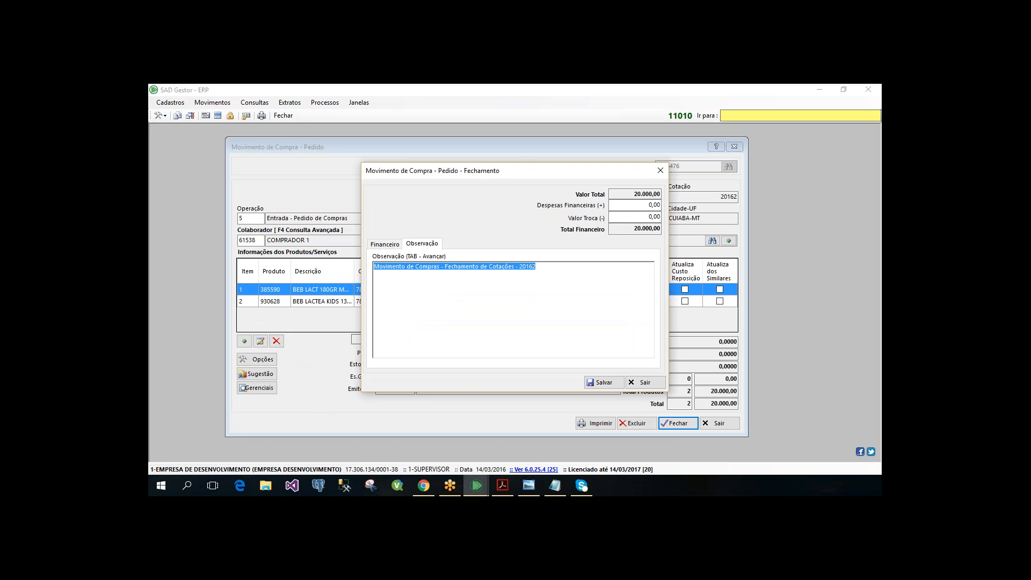
click(645, 383)
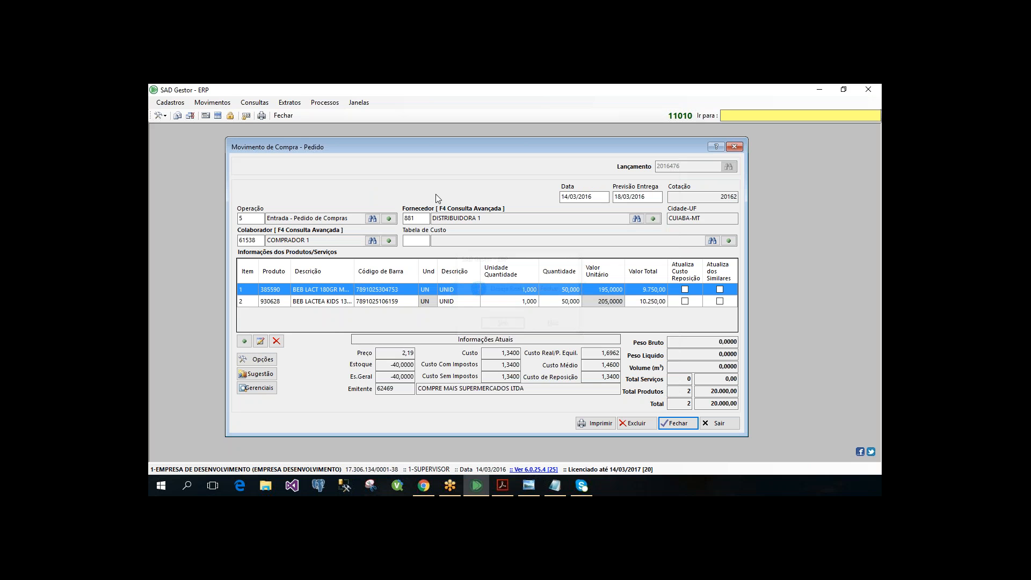
key(Escape)
- Start a new purchase order with entry number 0 and supplier 10053, FORNECEDOR ABC
text(0)
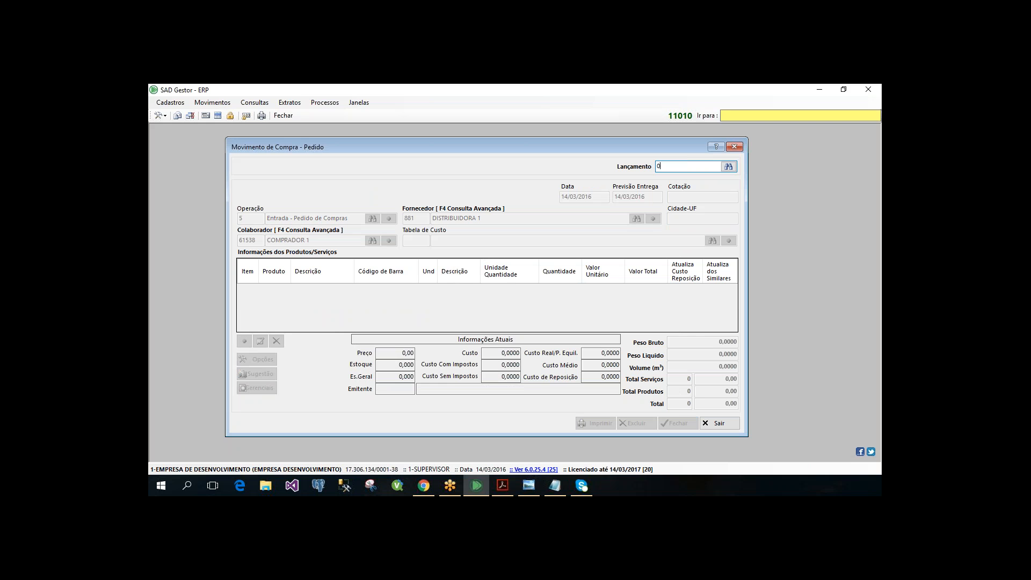
key(Return)
key(Return)
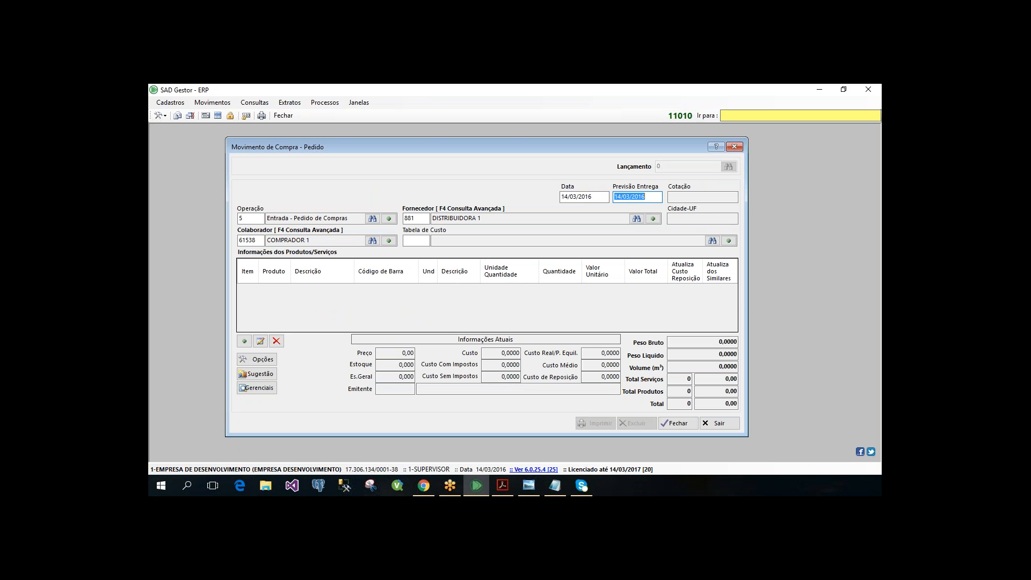
key(Tab)
text(10053)
key(Tab)
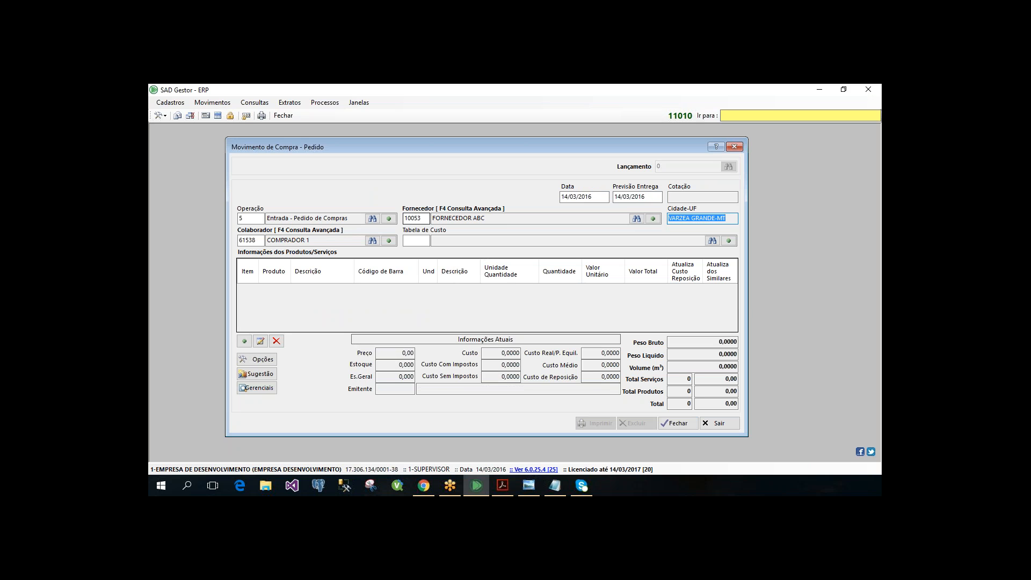
- Assign cost table 2498, CASSINI, to the new order
key(Tab)
key(Tab)
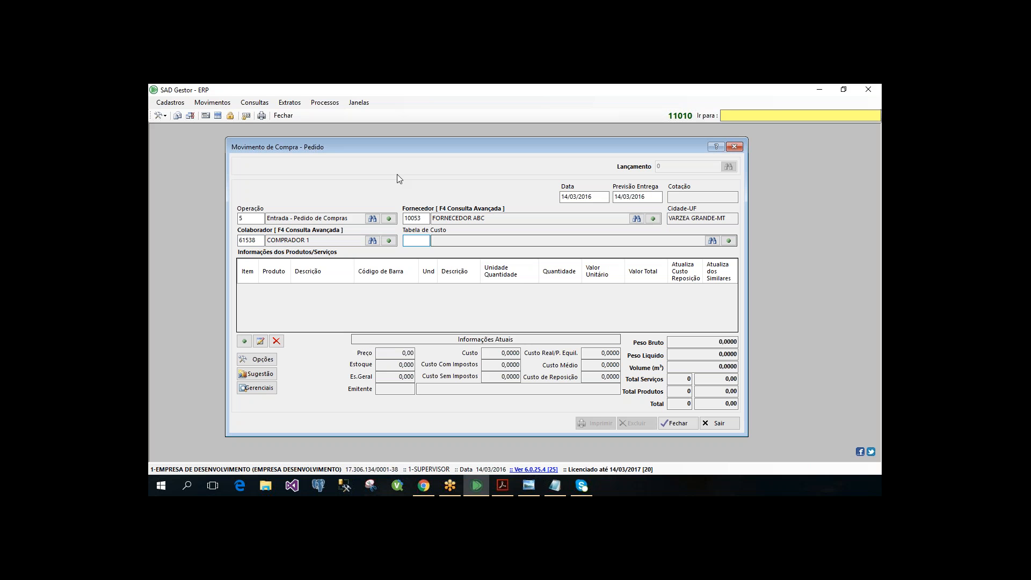
drag(383, 150, 446, 135)
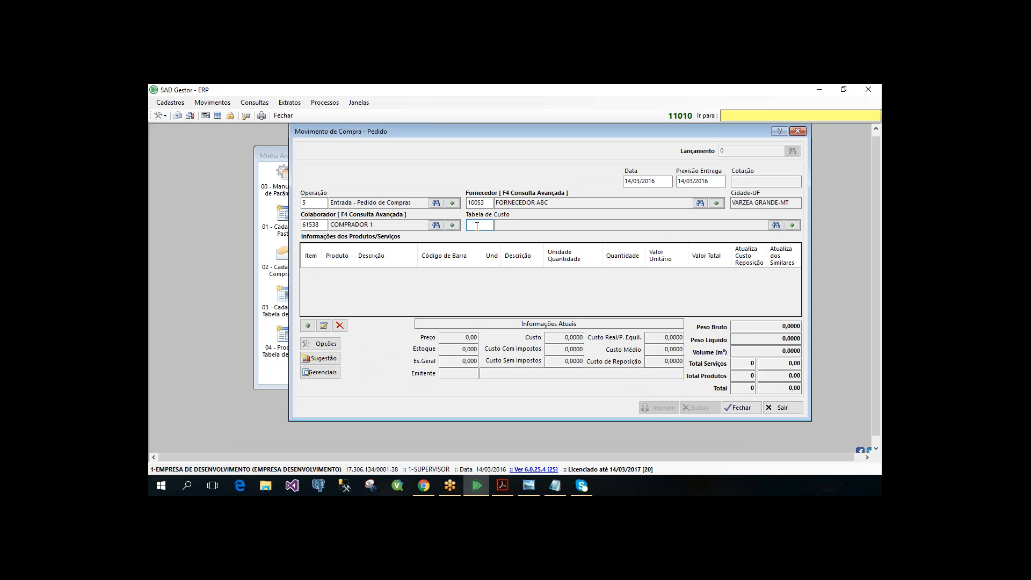
key(F2)
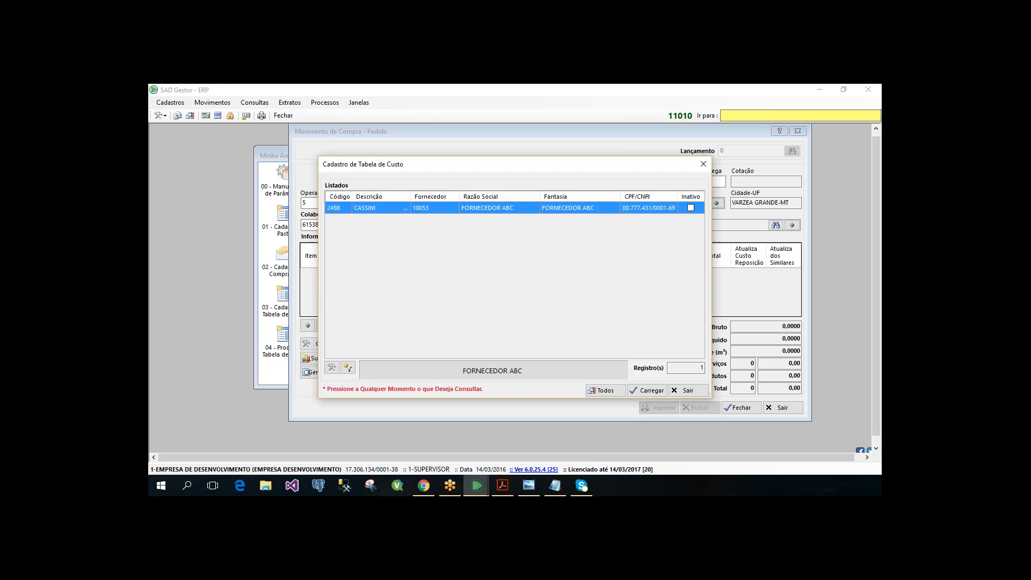
key(Return)
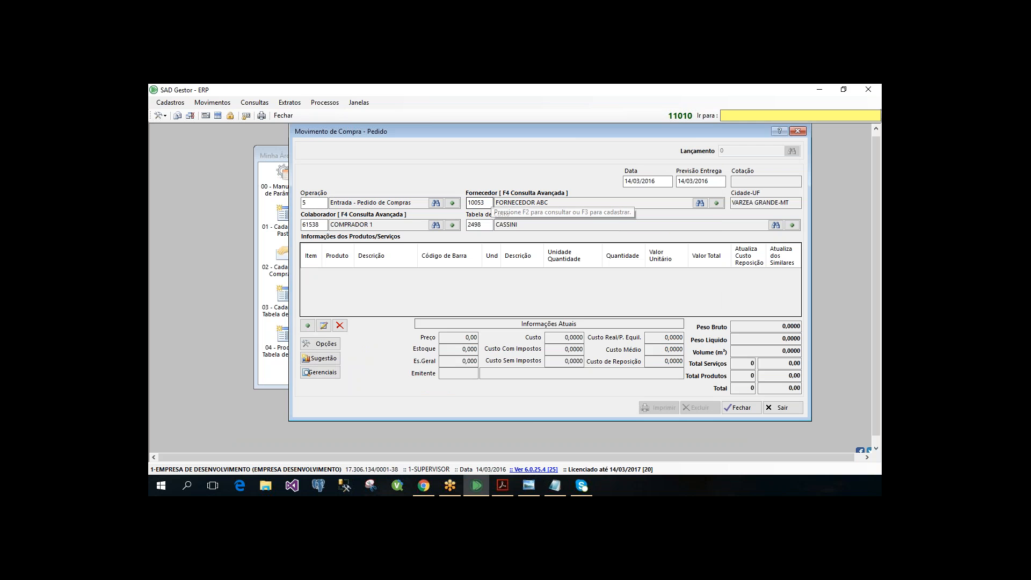
- Start a new order item, search the products for ARR and choose product 367567, ARROZ TIO JOAO 175GR CARRETEIRO
click(308, 325)
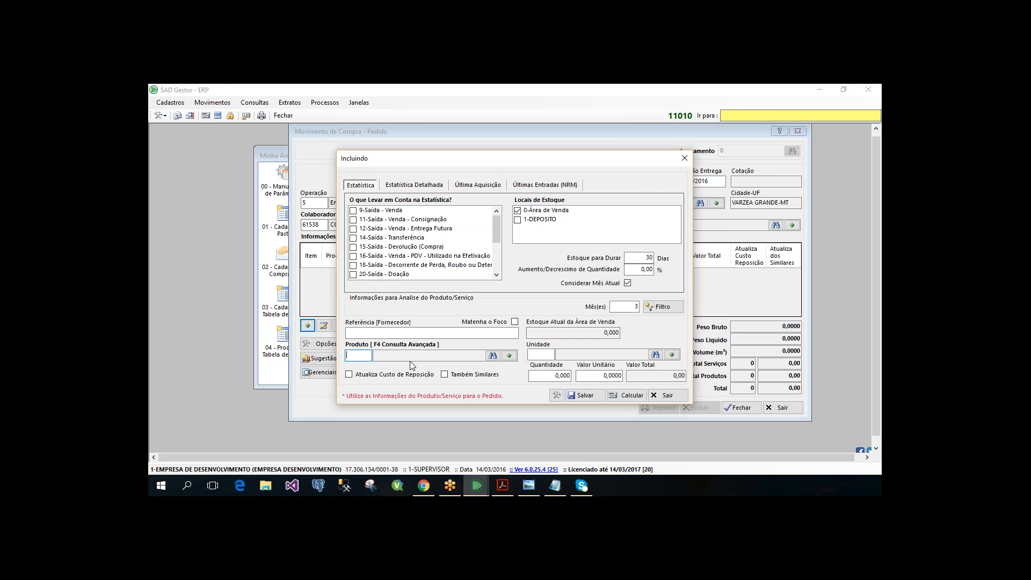
key(F4)
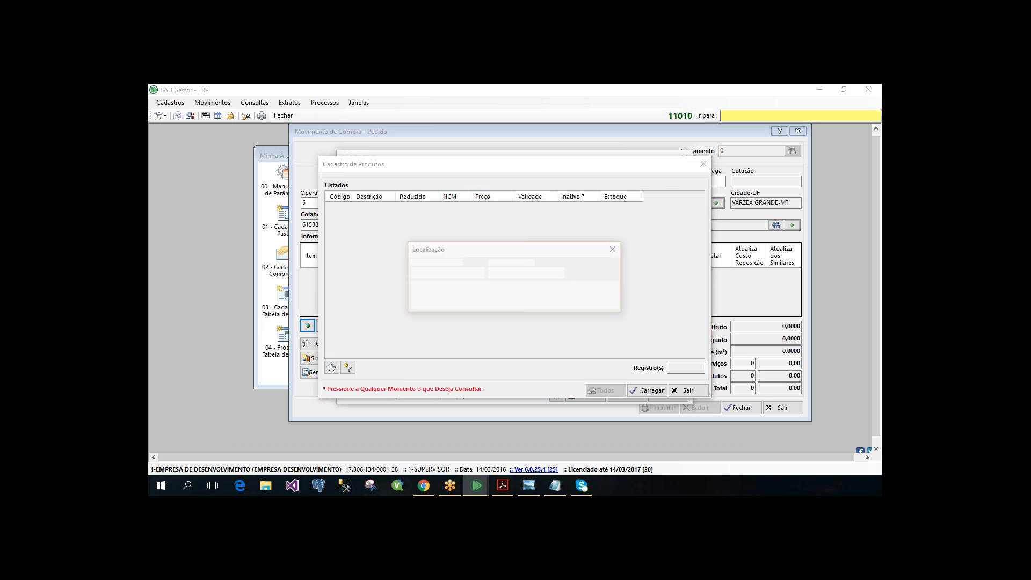
text(ARR)
key(Return)
key(Down)
key(Return)
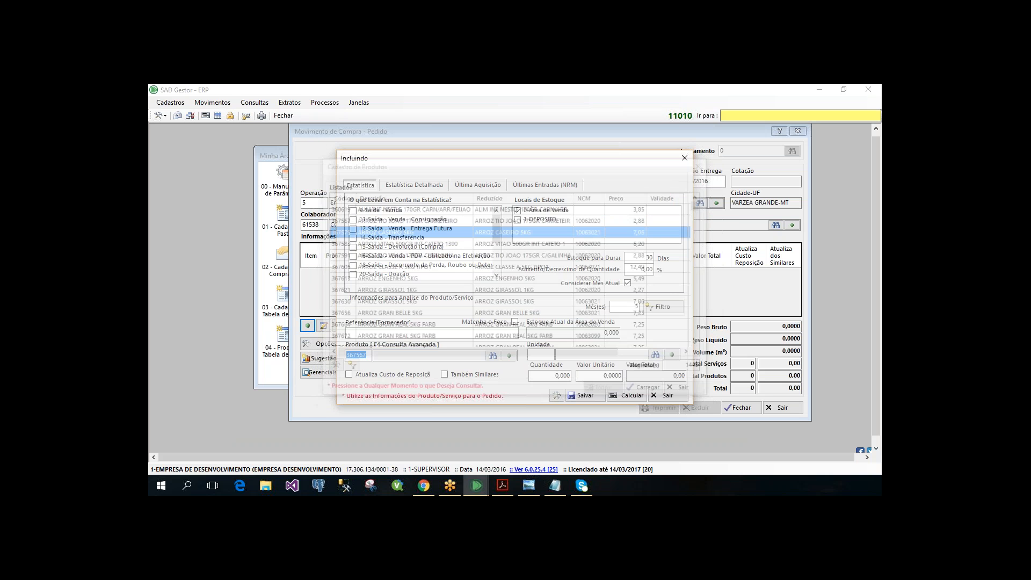
key(Return)
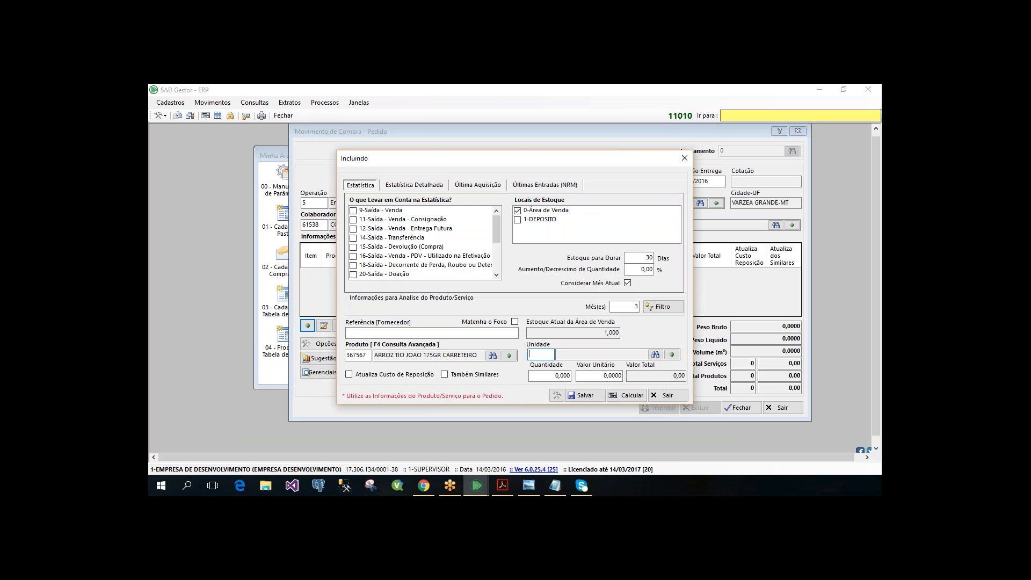
- Set the order item's unit to UN and leave the item form without saving
text(UN)
key(Return)
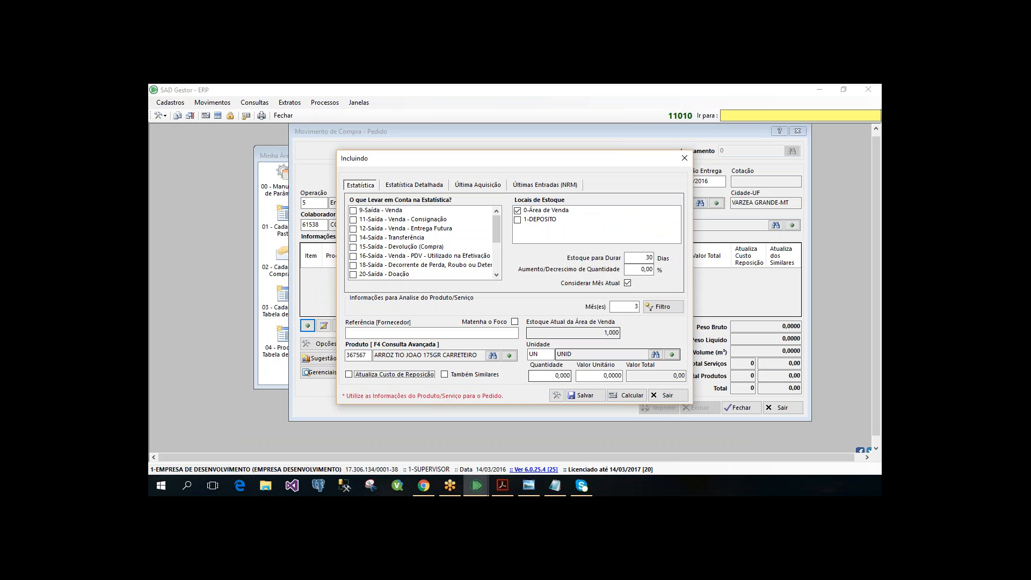
click(666, 397)
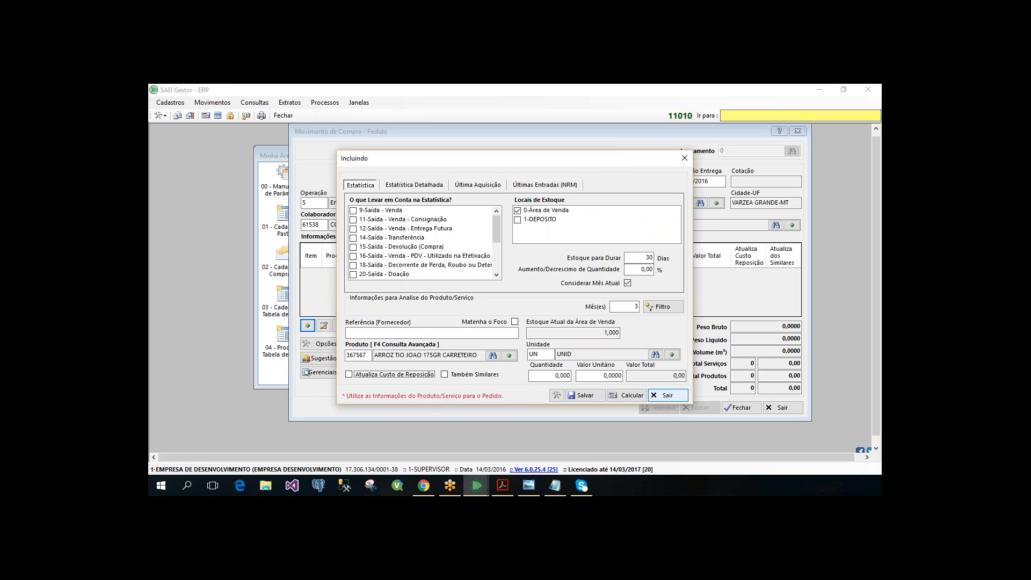
- Open the cost table register from the order and search it by Fornecedor for 2498
click(490, 225)
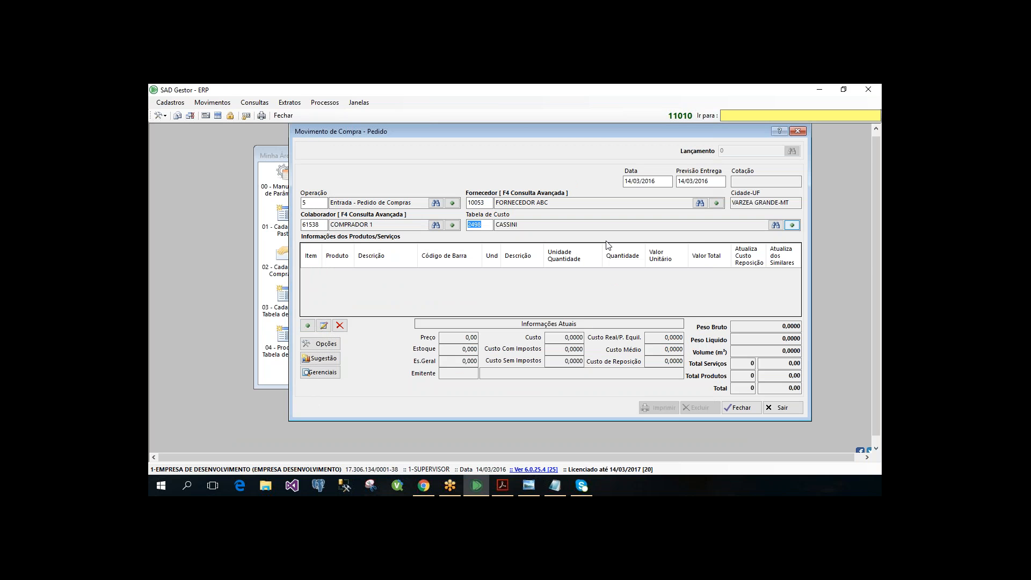
click(794, 226)
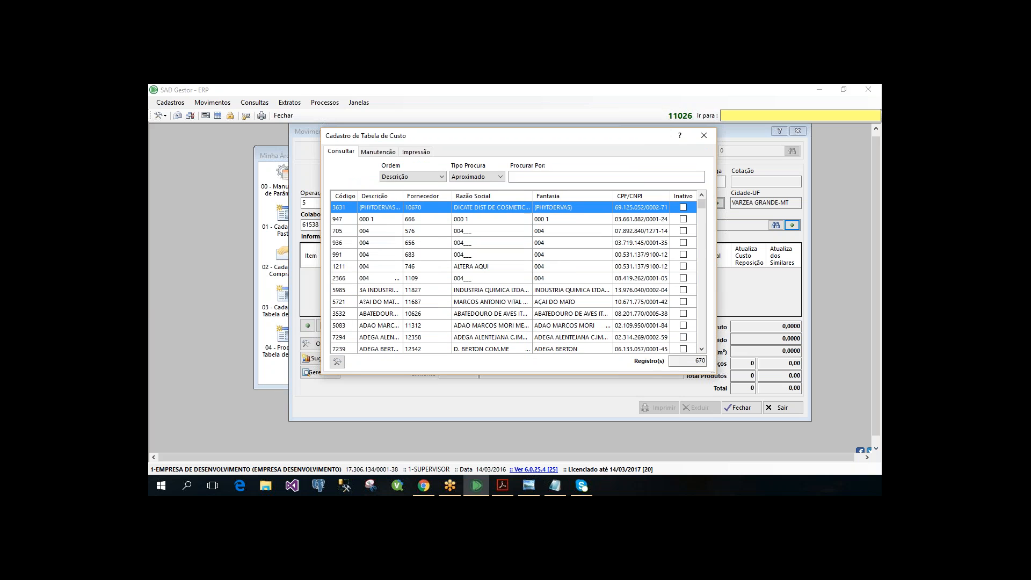
click(413, 177)
click(398, 201)
click(537, 176)
text(2498)
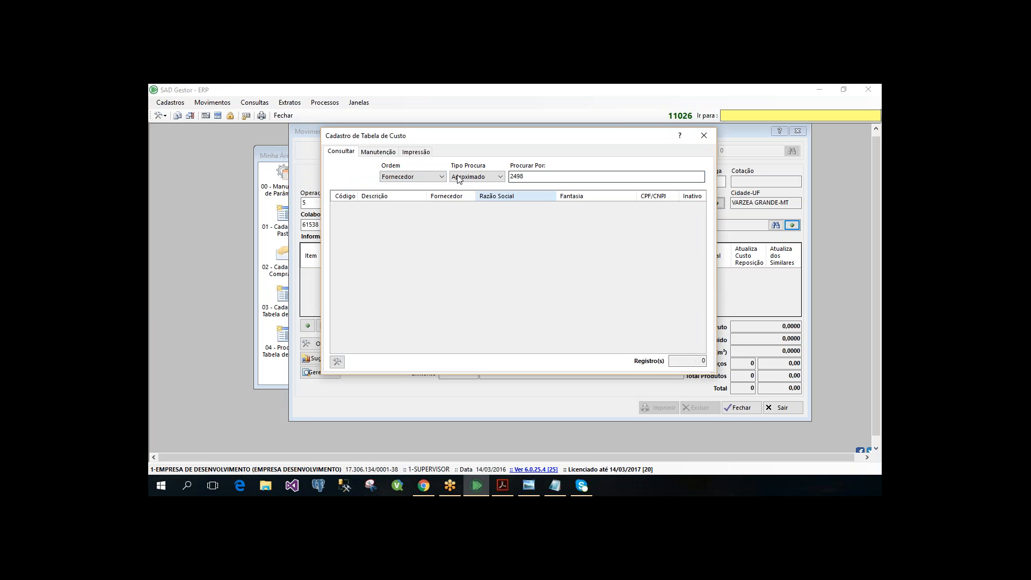
click(459, 179)
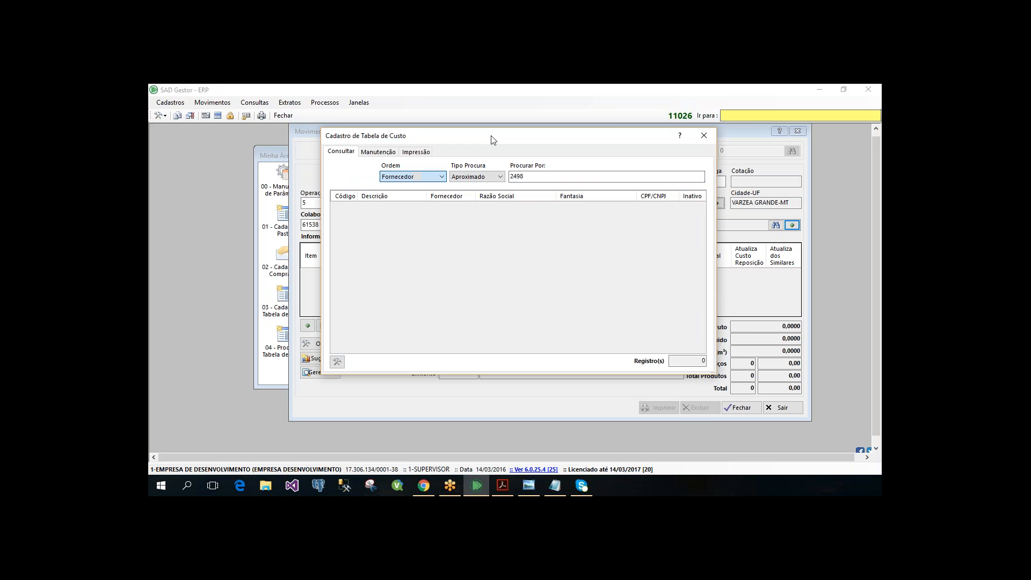
mouse_move(491, 136)
mouse_down()
mouse_move(514, 307)
mouse_move(484, 143)
mouse_up()
click(539, 184)
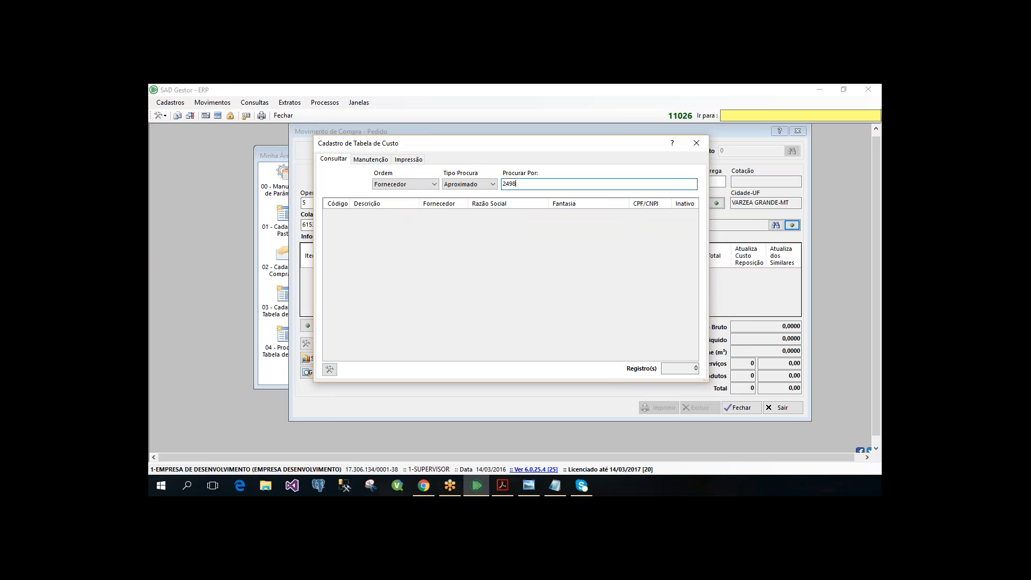
key(Return)
- Retry the 2498 search with the Qualquer Lugar and Exato search types, and close the cost table register
click(478, 185)
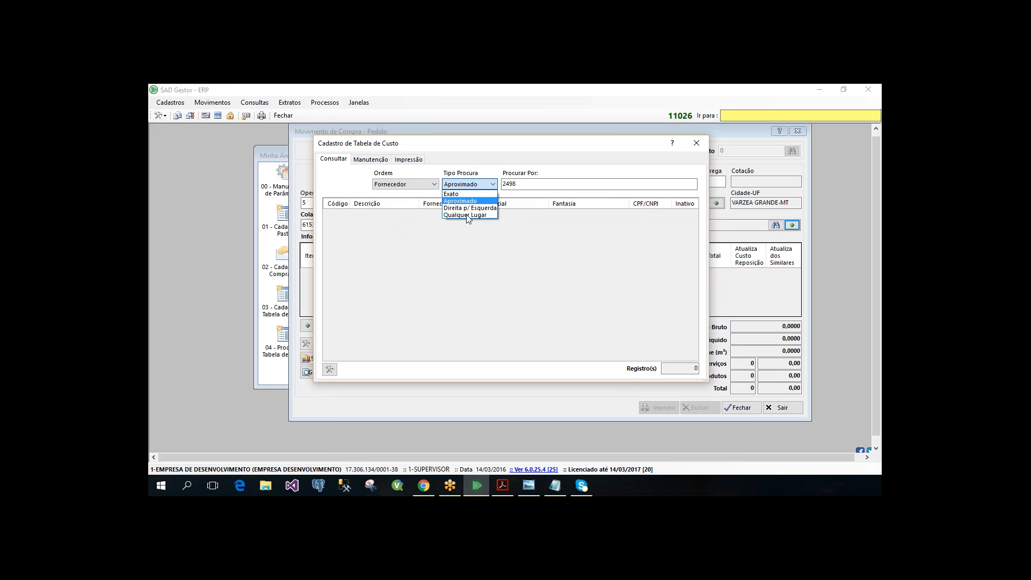
click(469, 215)
click(522, 186)
key(Return)
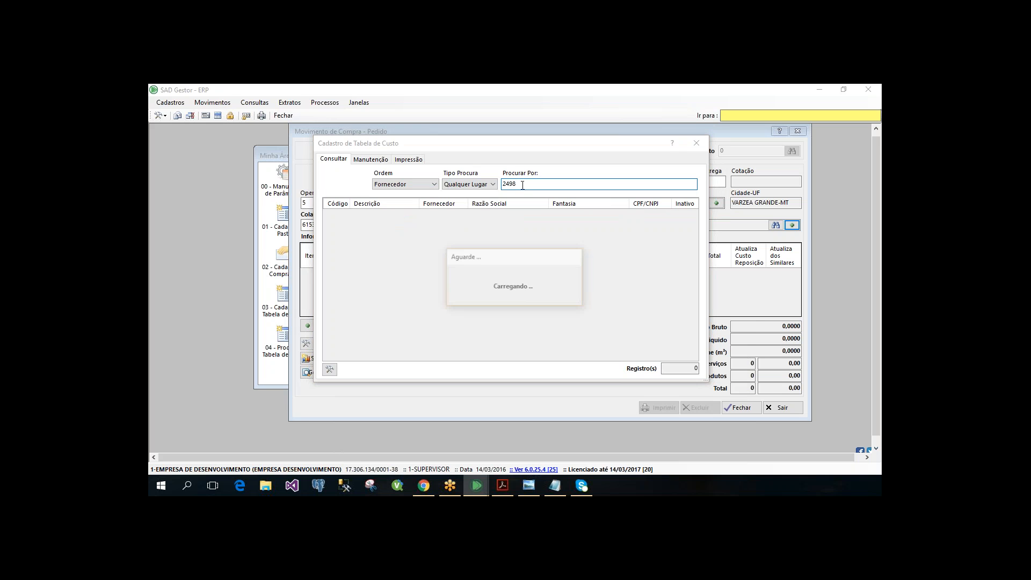
click(478, 185)
click(467, 196)
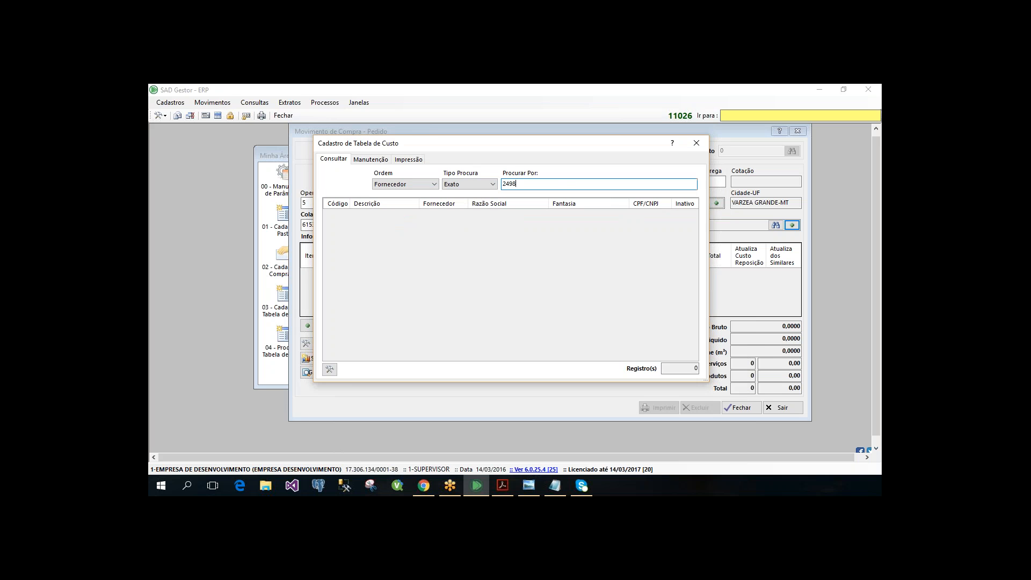
key(Escape)
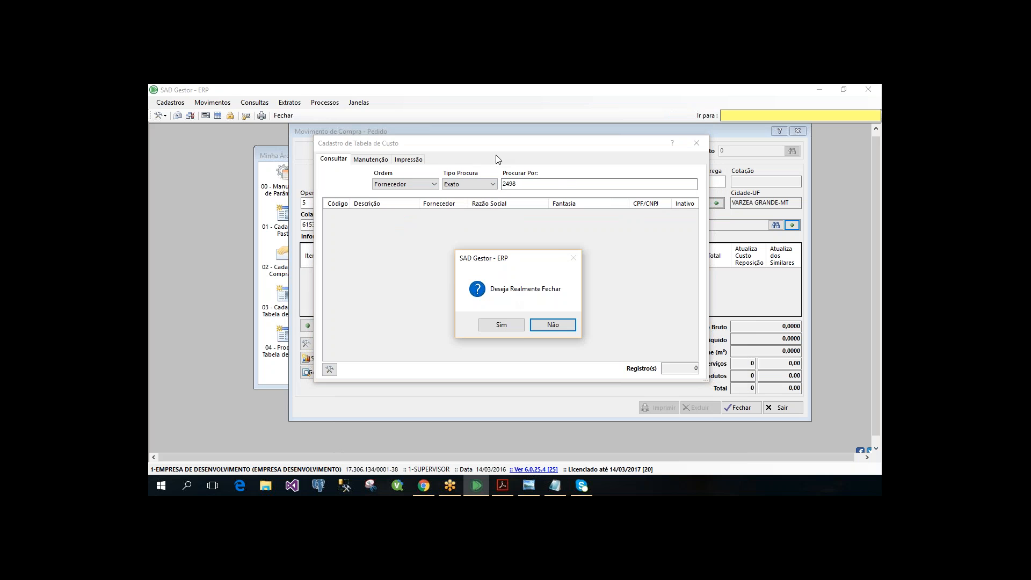
key(s)
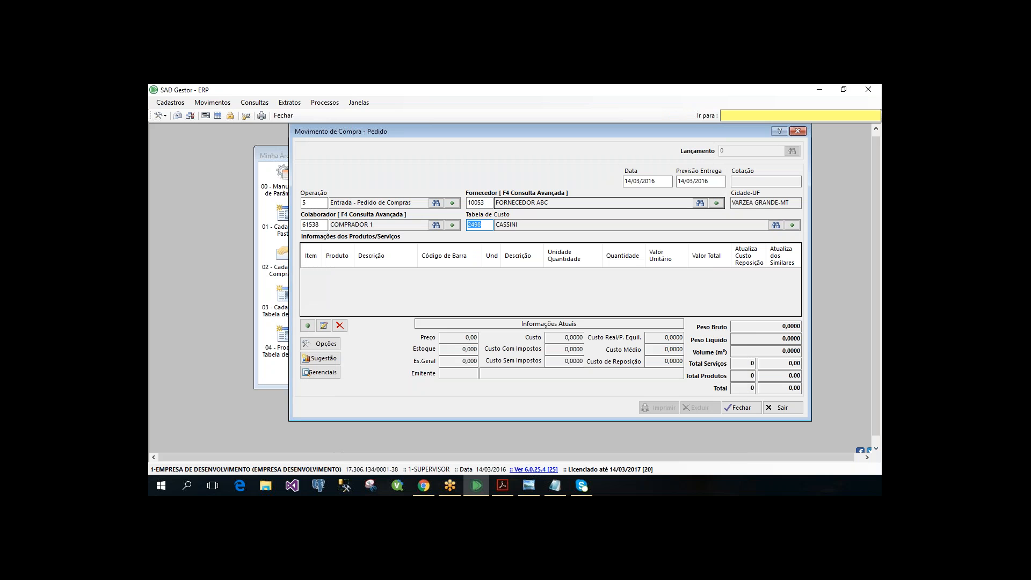
- Open the advanced lookup for the order's supplier, check its sort options, and close it without choosing a record
click(479, 203)
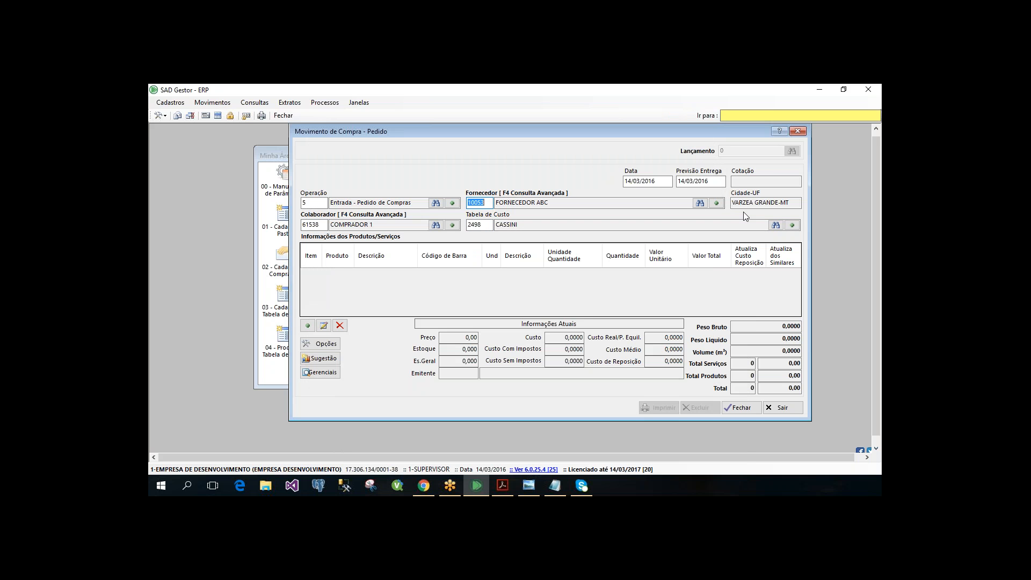
key(F4)
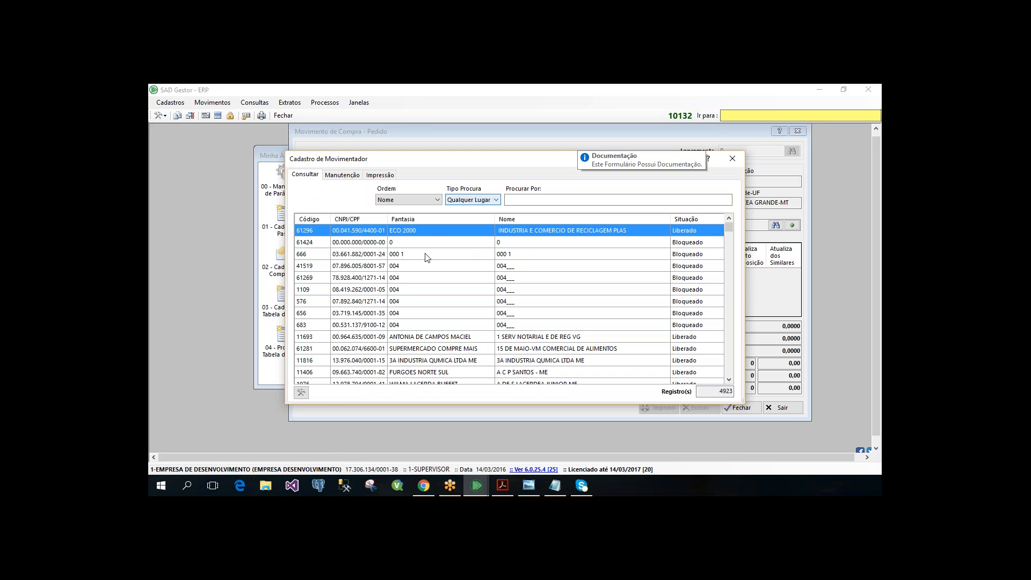
click(424, 200)
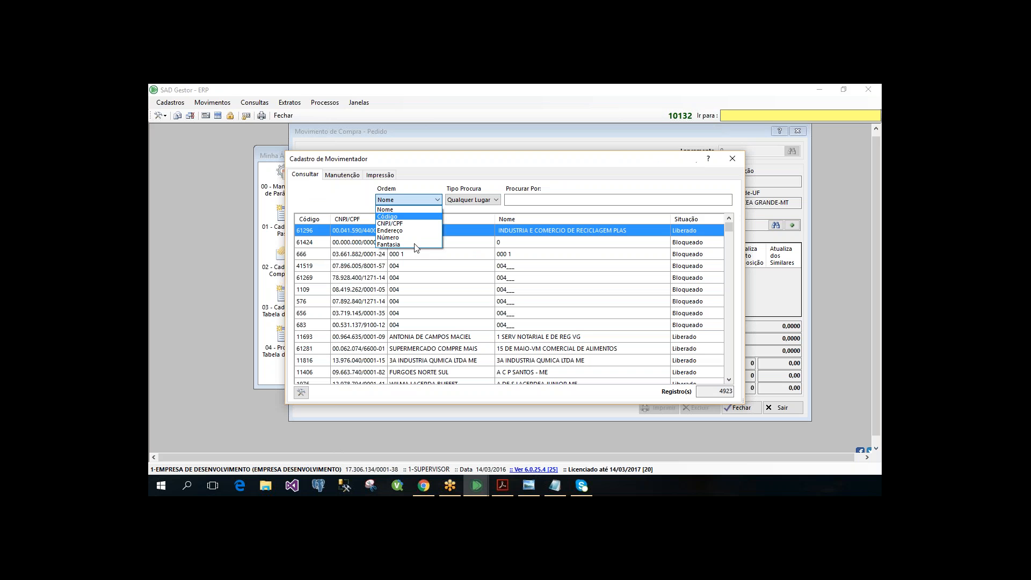
click(562, 203)
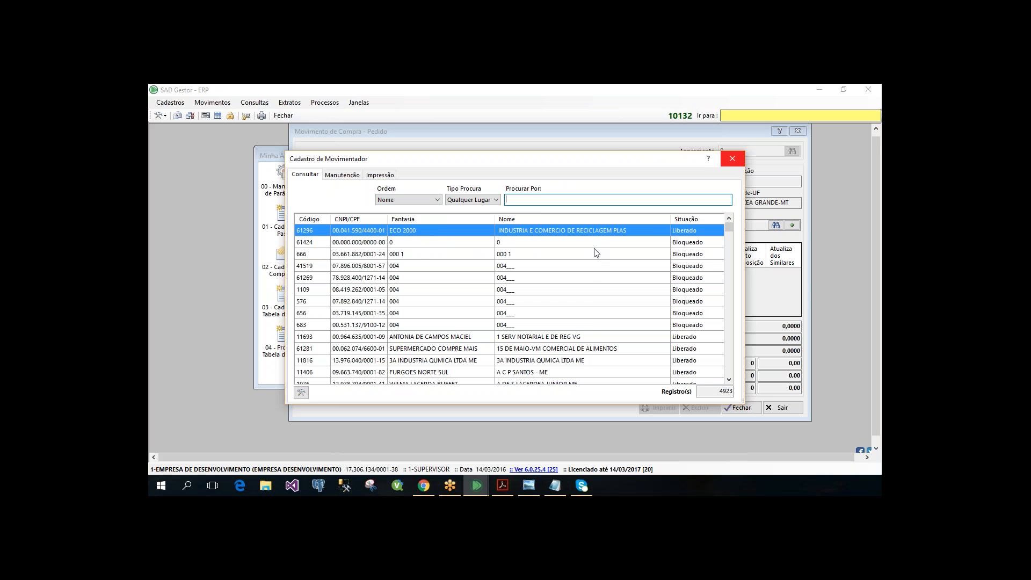
key(Escape)
click(501, 327)
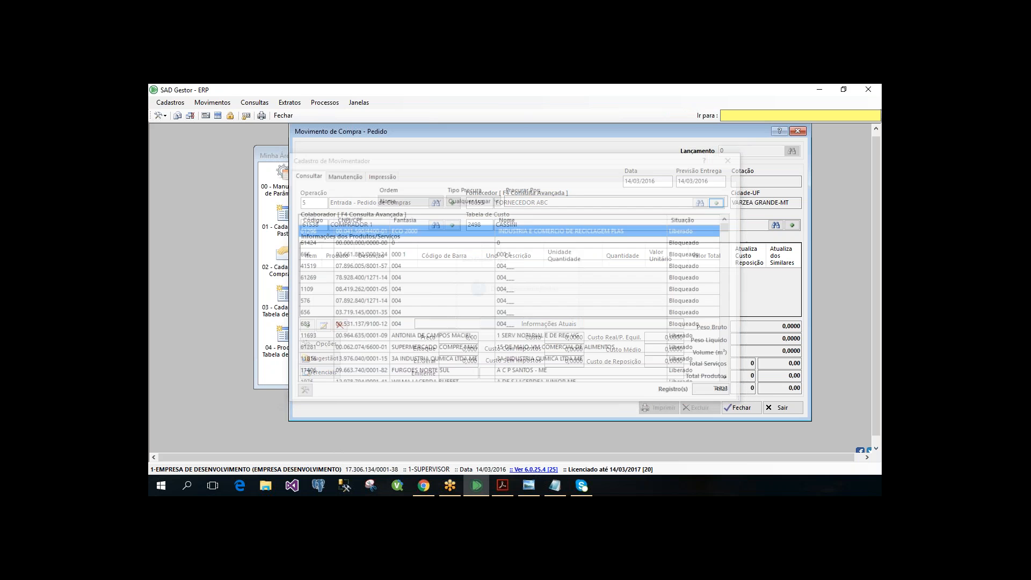
- Search the cost table register by Fornecedor for supplier 10053
click(792, 225)
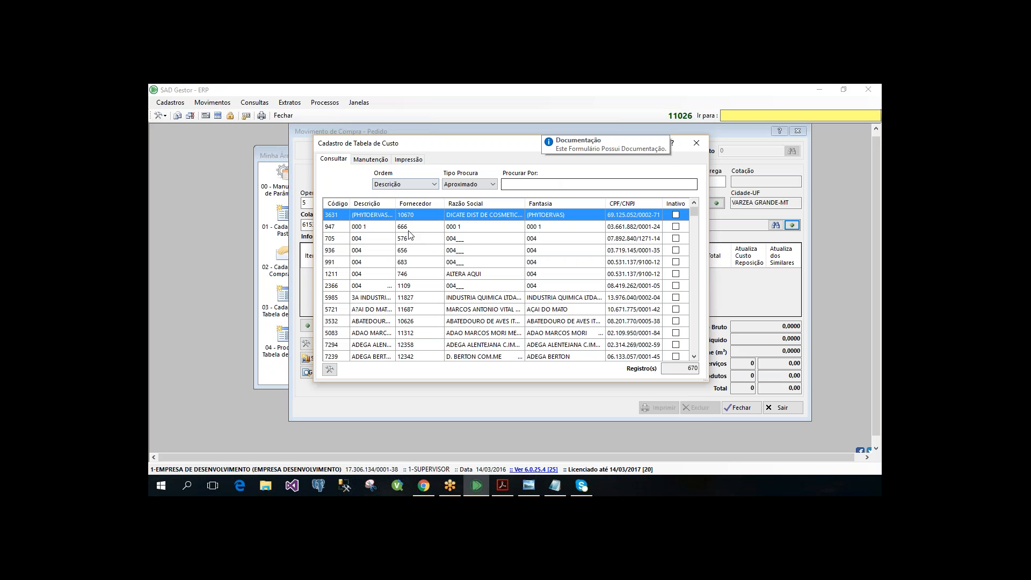
click(433, 184)
click(403, 222)
click(424, 184)
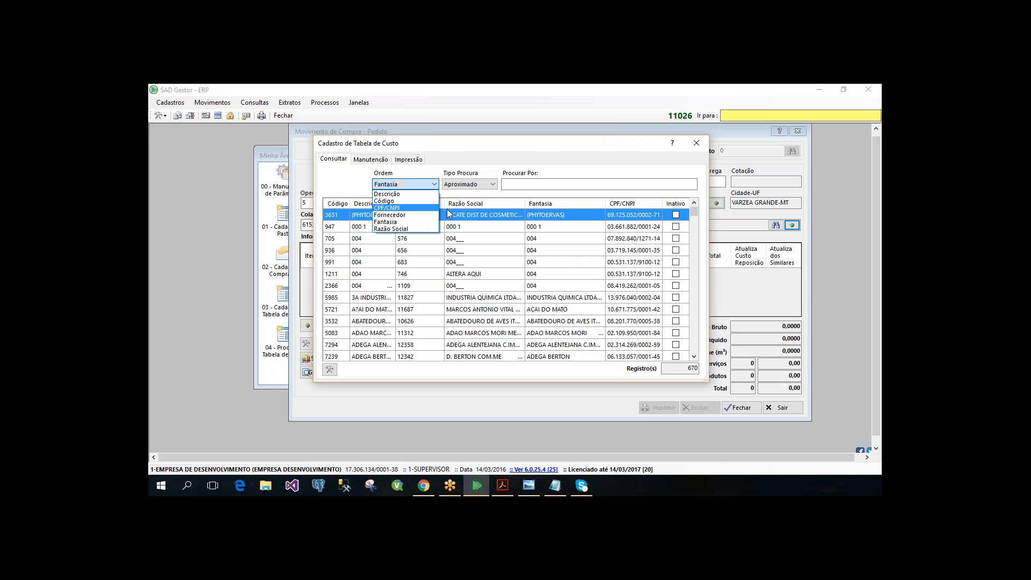
click(404, 215)
key(Tab)
text(10053)
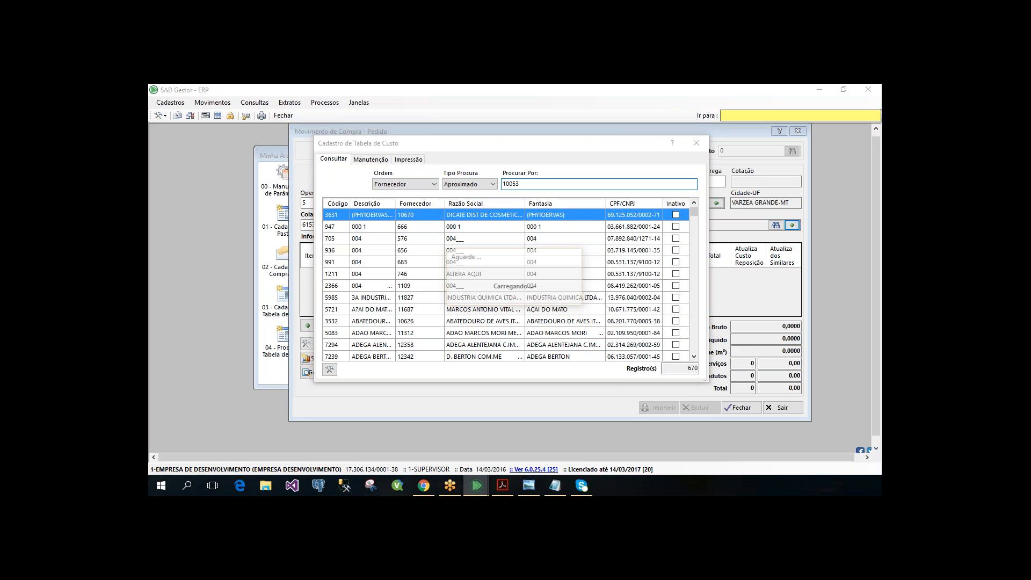
key(Return)
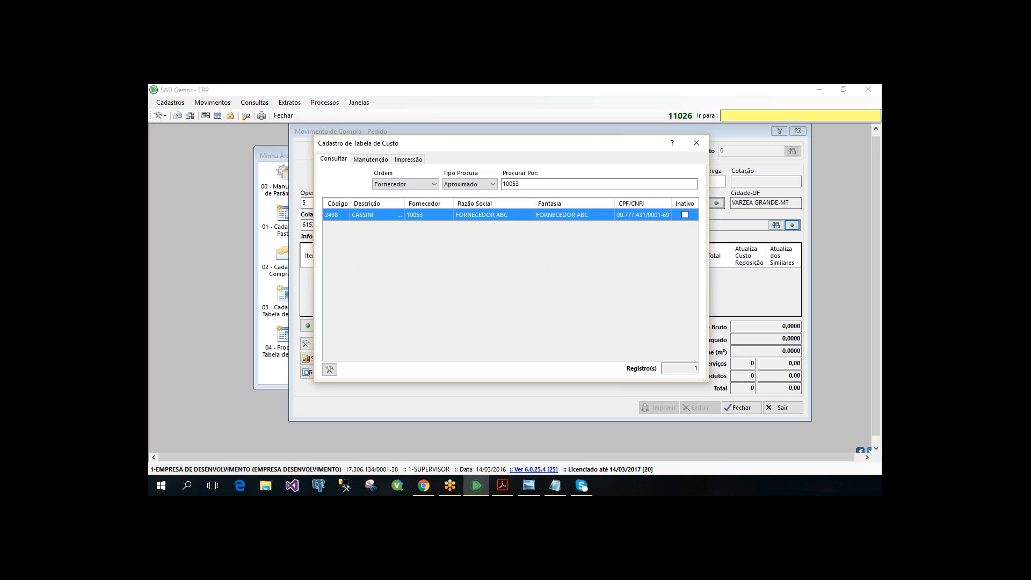
- Open cost table 2498, CASSINI, to view its products and costs, and close the register
double_click(492, 214)
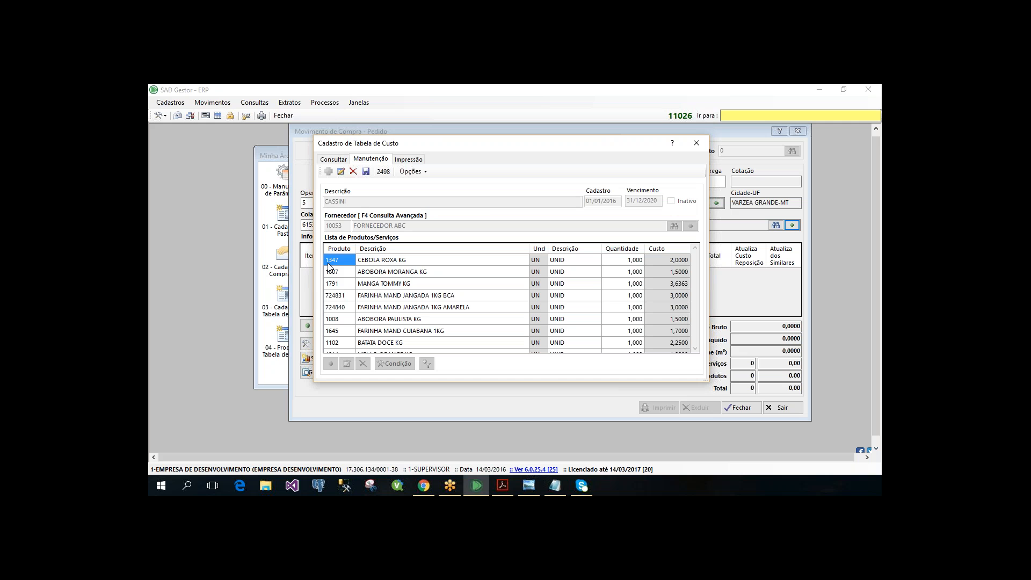
click(696, 143)
click(501, 325)
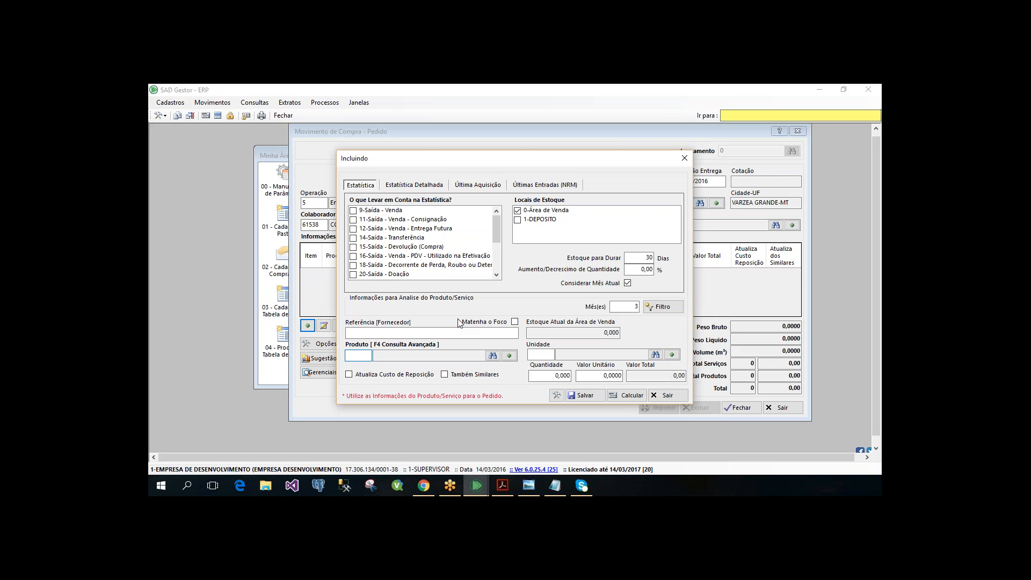
- Enter product 1347, CEBOLA ROXA KG, in a new order item, check its unit value, and leave without saving
text(1347)
key(Return)
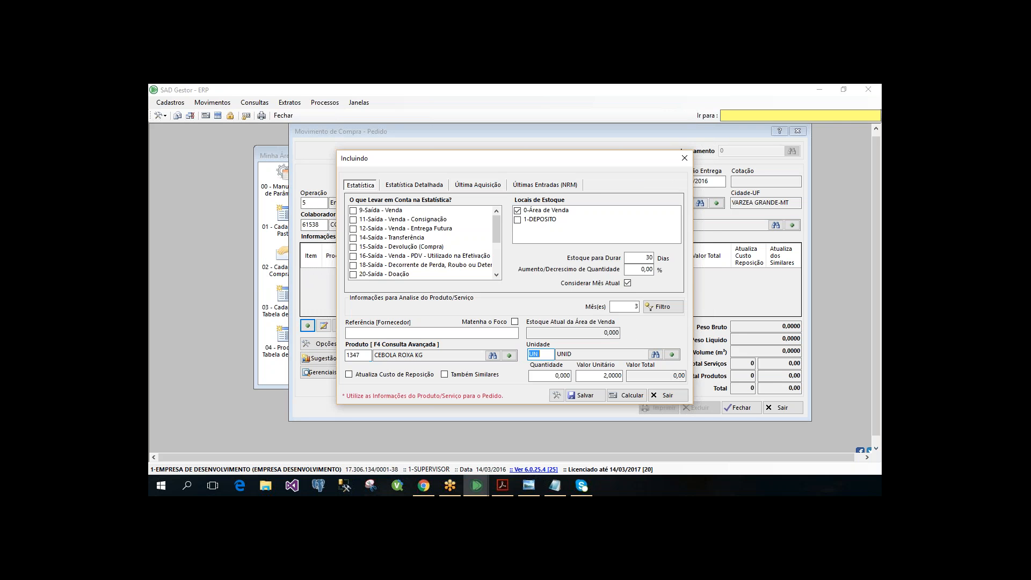
click(608, 375)
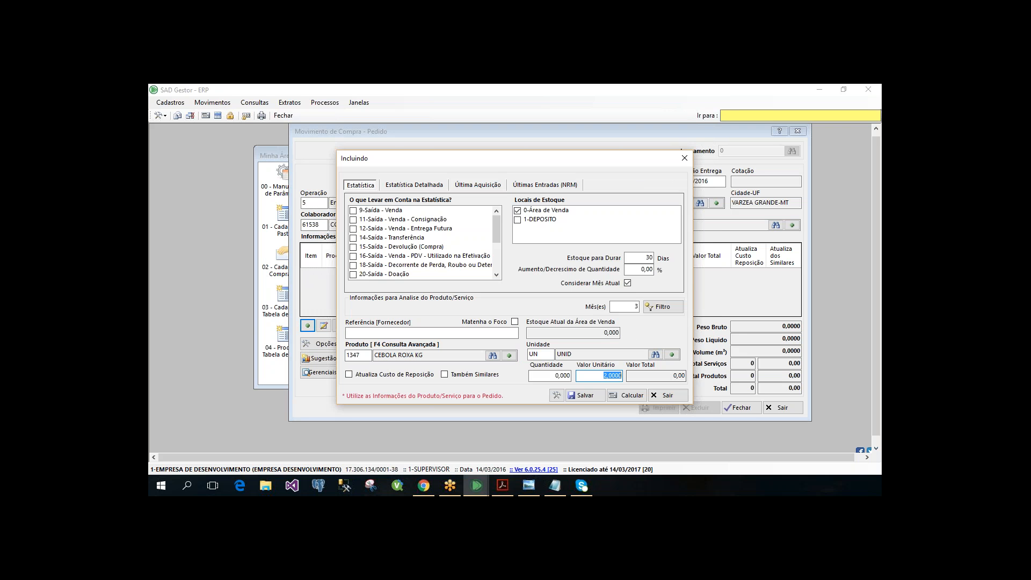
key(Return)
click(669, 395)
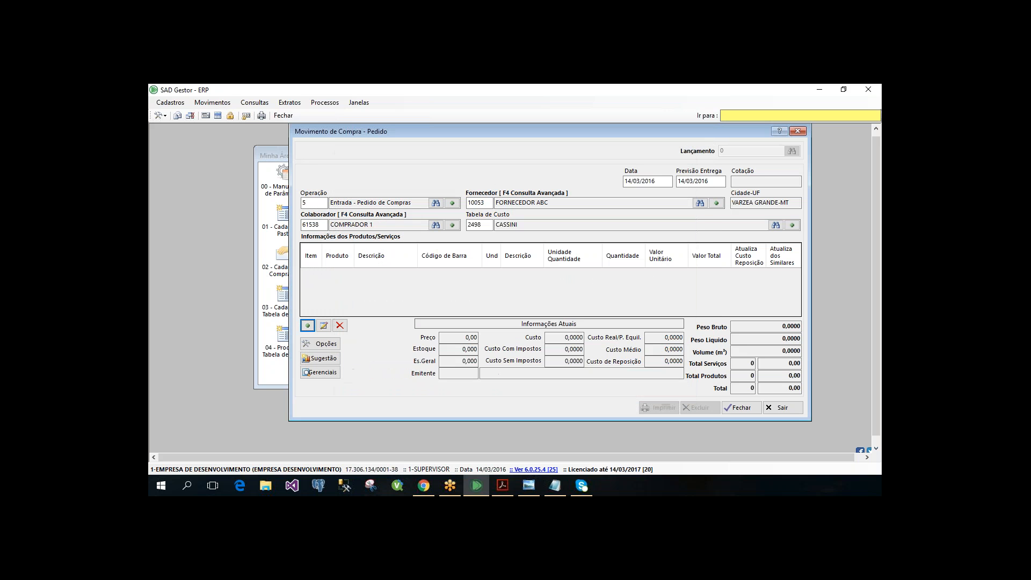
- Clear the cost table from the purchase order
double_click(481, 225)
key(BackSpace)
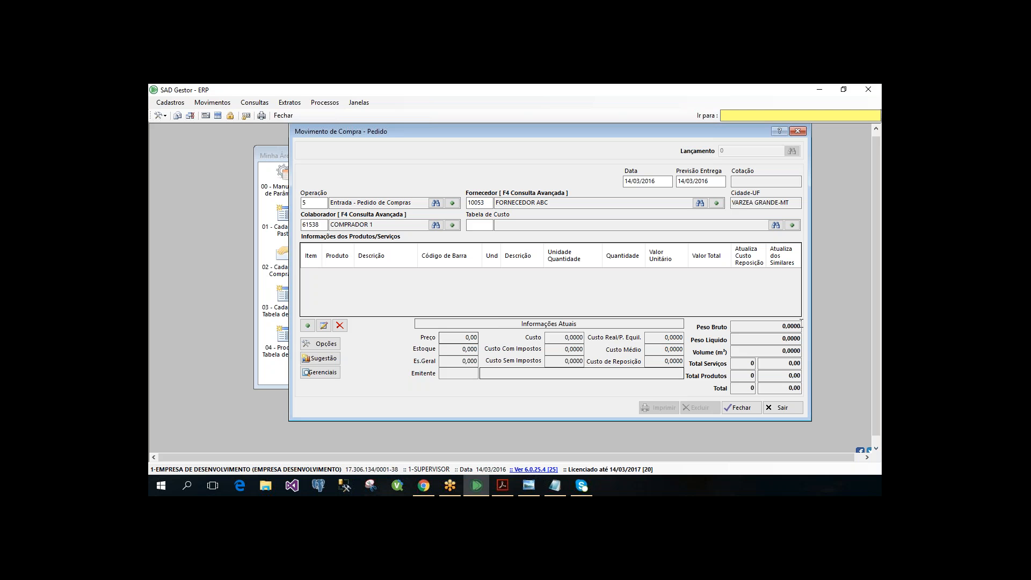
click(479, 203)
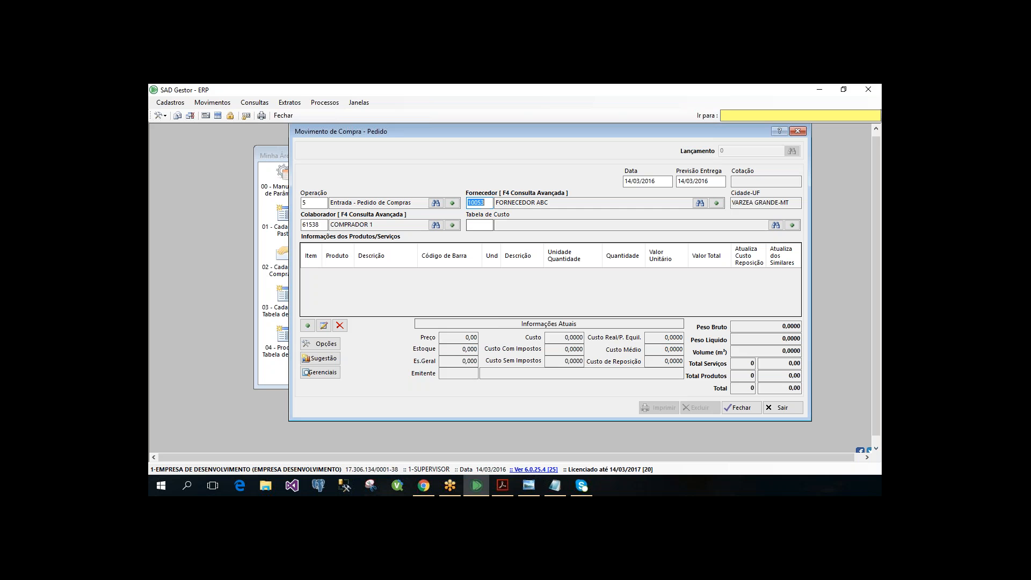
- Open the purchase suggestion by filter, clear the supplier, and set department 3, HORTIFRUTI, and group 3, HORTIFRUTIS
click(316, 355)
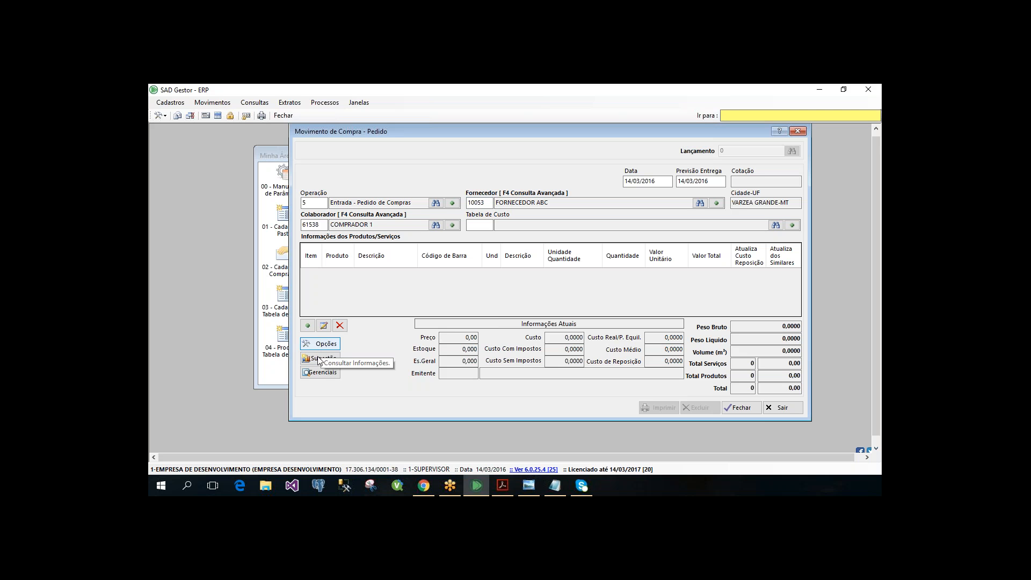
click(321, 358)
click(329, 394)
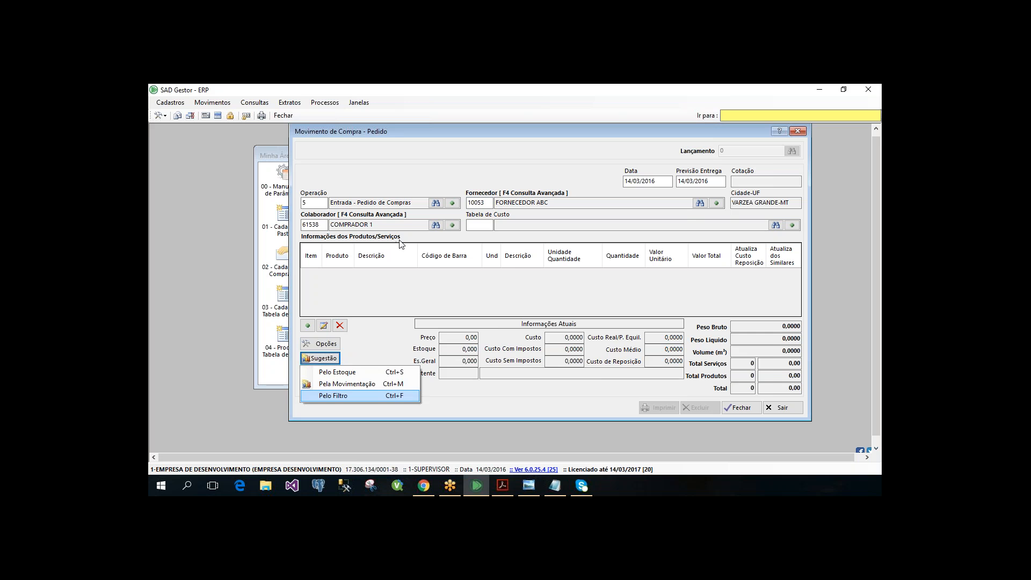
key(BackSpace)
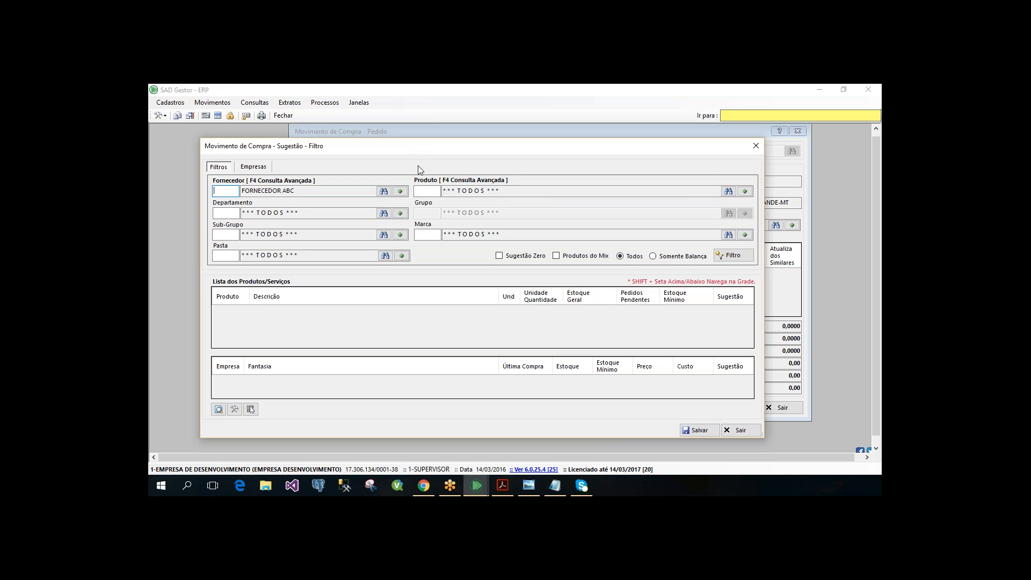
key(Return)
text(3)
key(Return)
text(3)
key(Return)
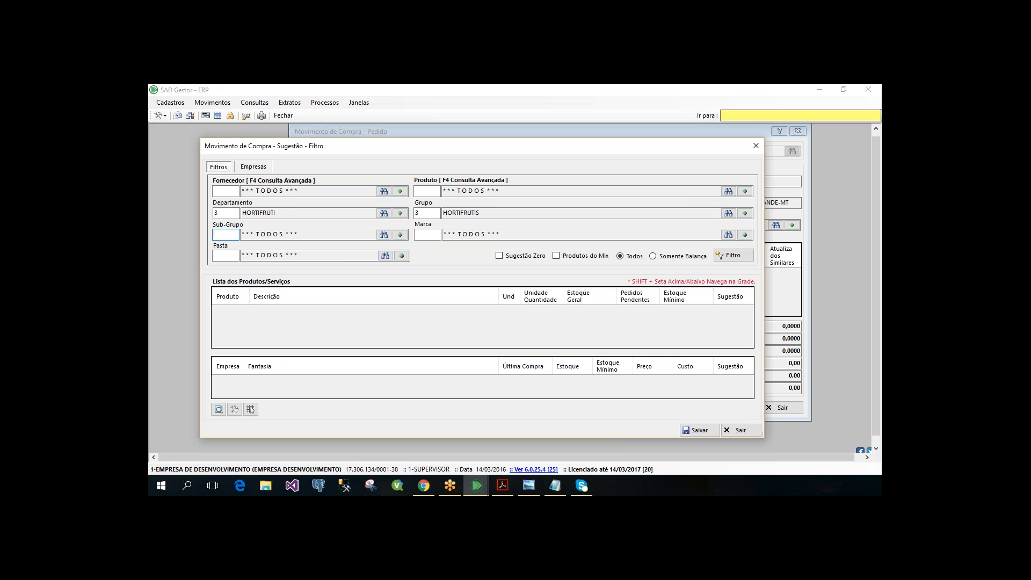
- Filter the suggestion by folder 3, REPRESENTANTE 01, with Sugestão Zero included
click(733, 255)
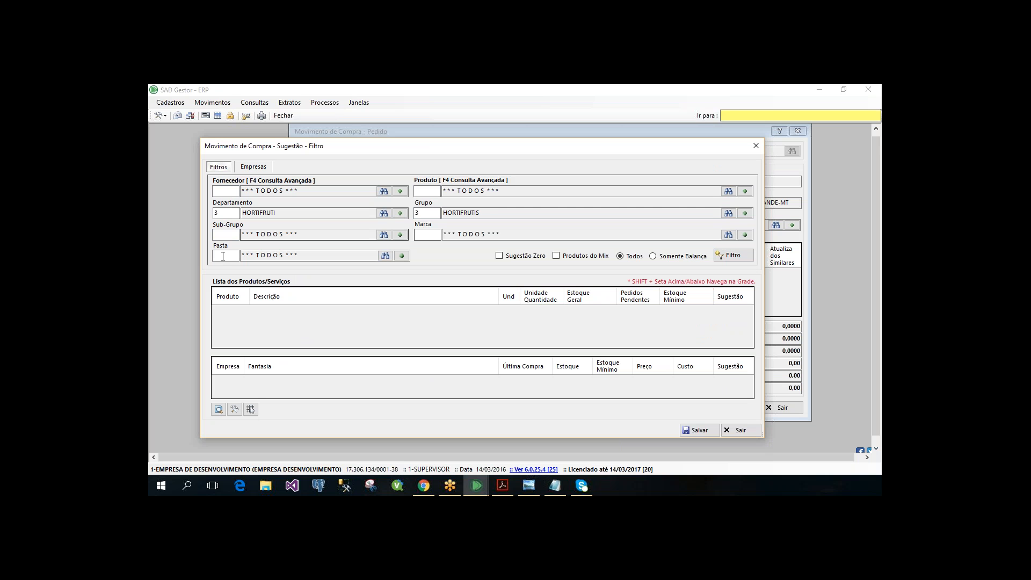
text(3)
key(Tab)
key(Return)
key(Return)
key(Return)
key(Return)
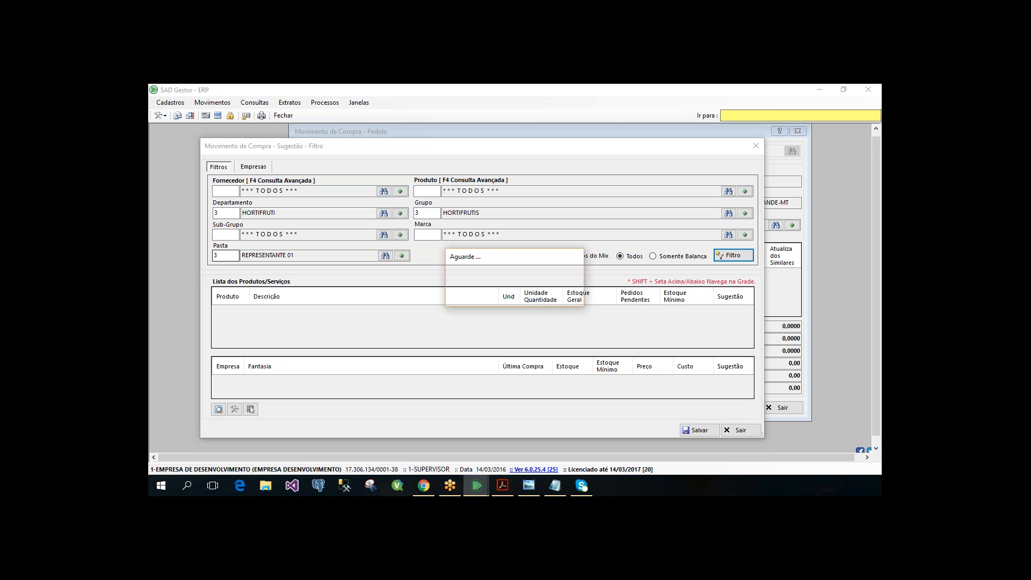
key(space)
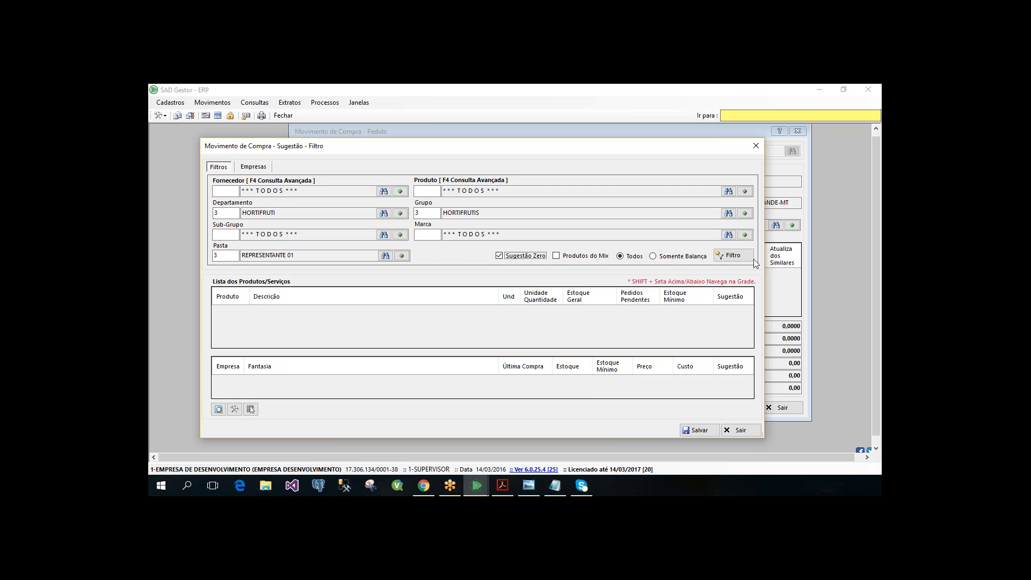
click(752, 259)
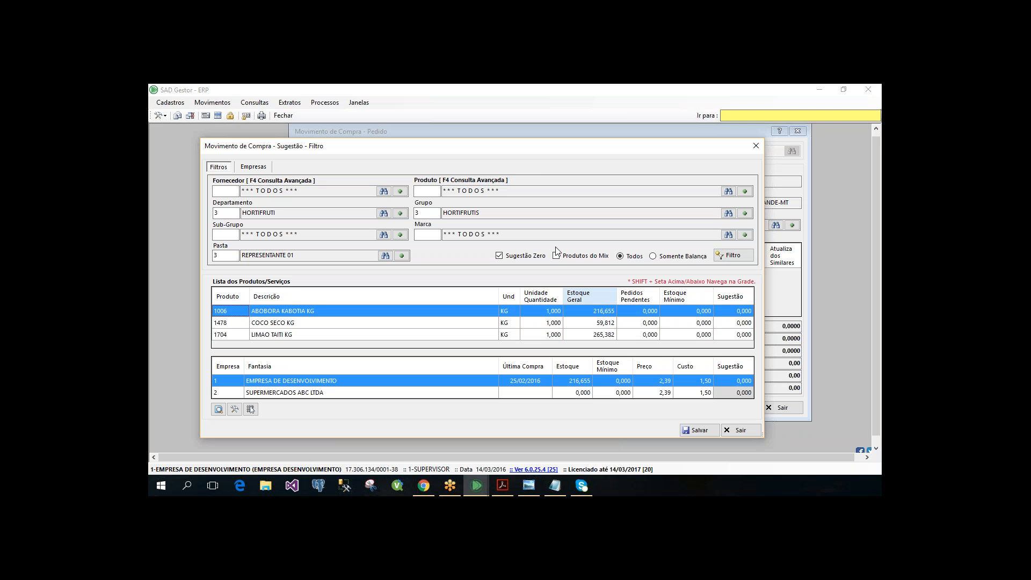
- Try the suggestion filter without Sugestão Zero and leave the suggestion
click(516, 256)
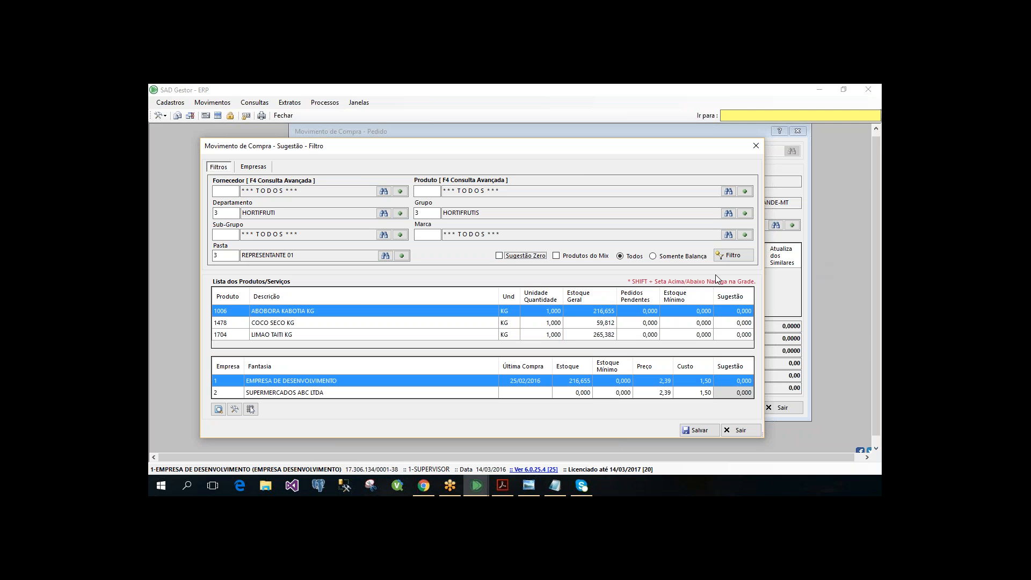
click(731, 256)
key(Escape)
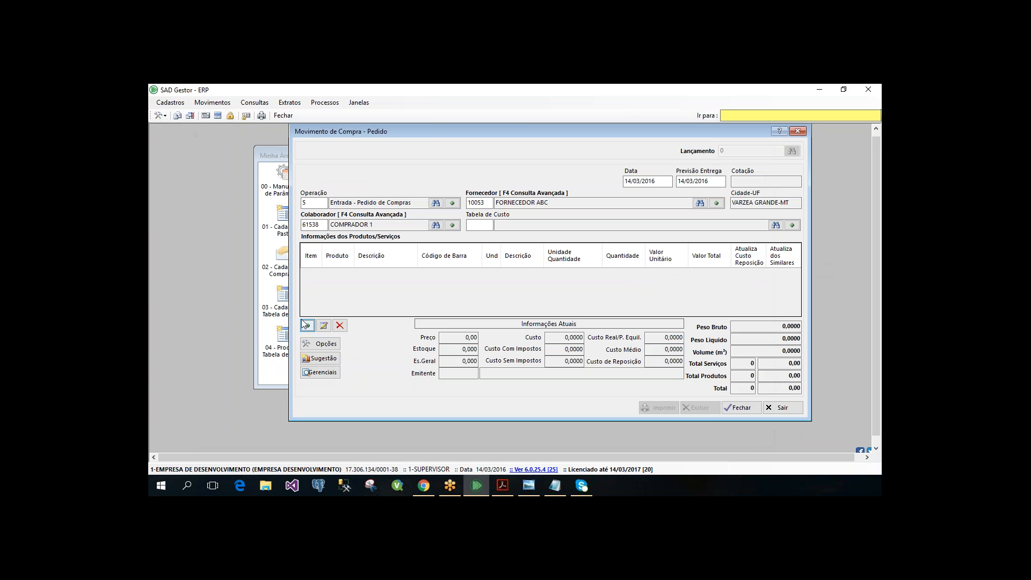
- Reopen the purchase suggestion by filter and set department 3, HORTIFRUTI, and group 3, HORTIFRUTIS
key(Return)
click(342, 397)
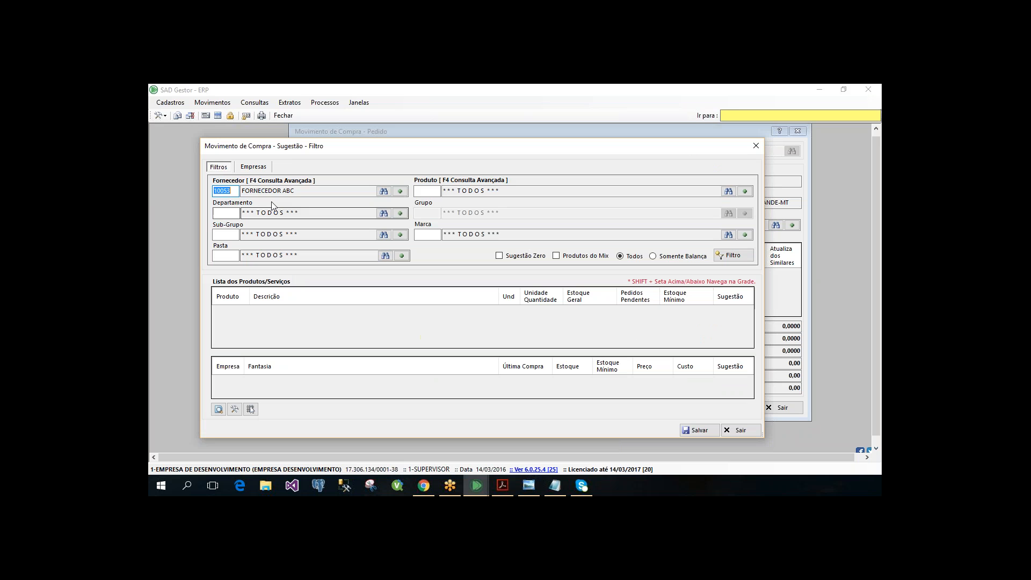
click(235, 216)
text(3)
key(Return)
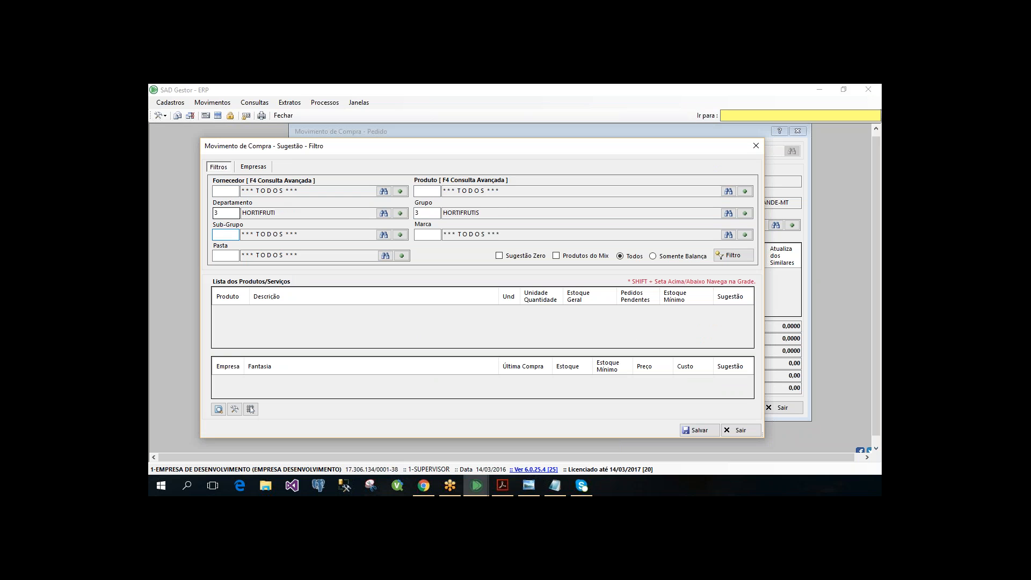
- Set folder 3, REPRESENTANTE 01, include Sugestão Zero, and run the product filter
click(228, 257)
text(3)
key(Return)
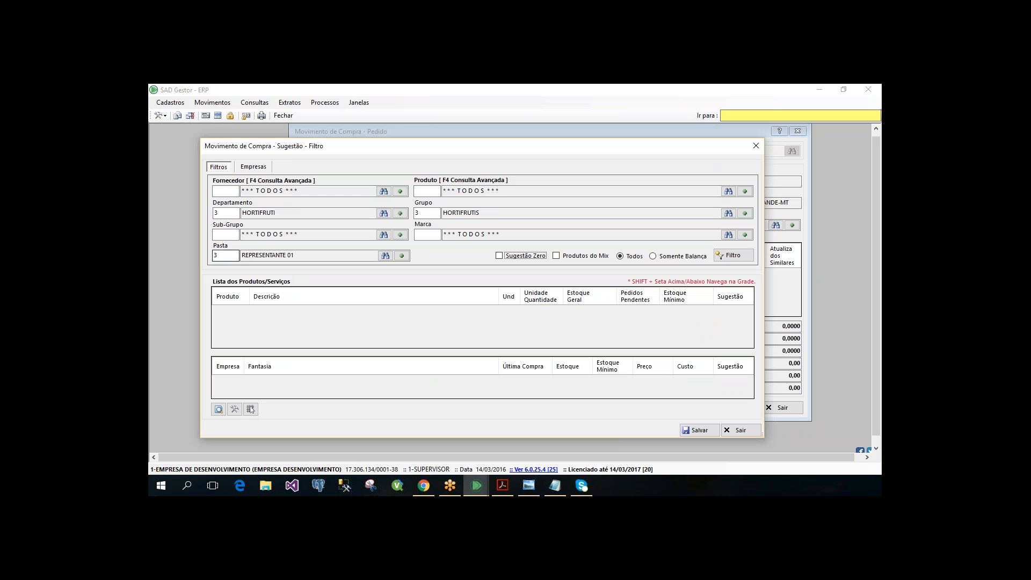
click(739, 260)
key(space)
click(729, 257)
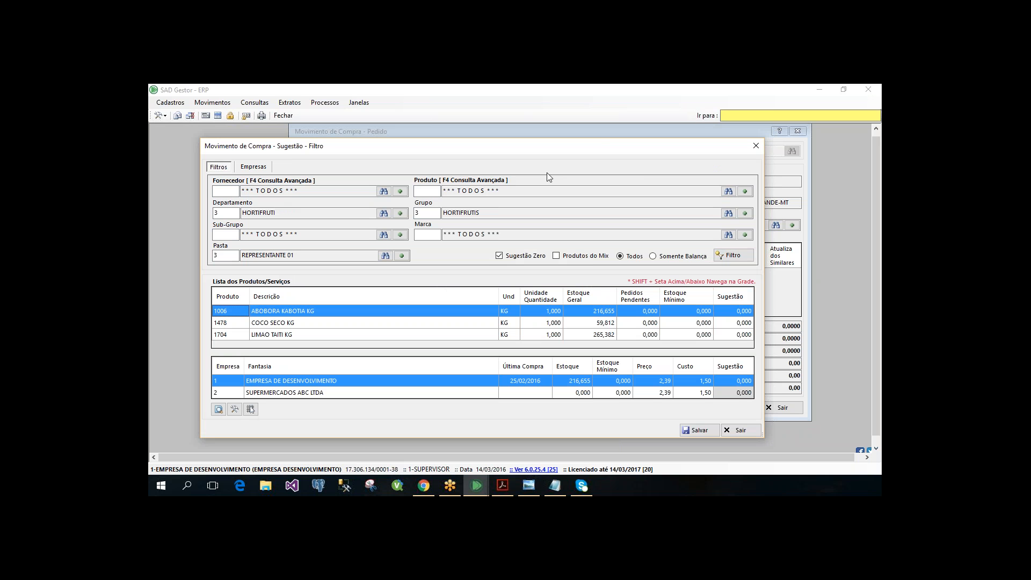
- Set the EMPRESA DE DESENVOLVIMENTO suggestion quantity to 100 for ABOBORA KABOTIA KG and 20 for COCO SECO KG
drag(561, 148, 593, 133)
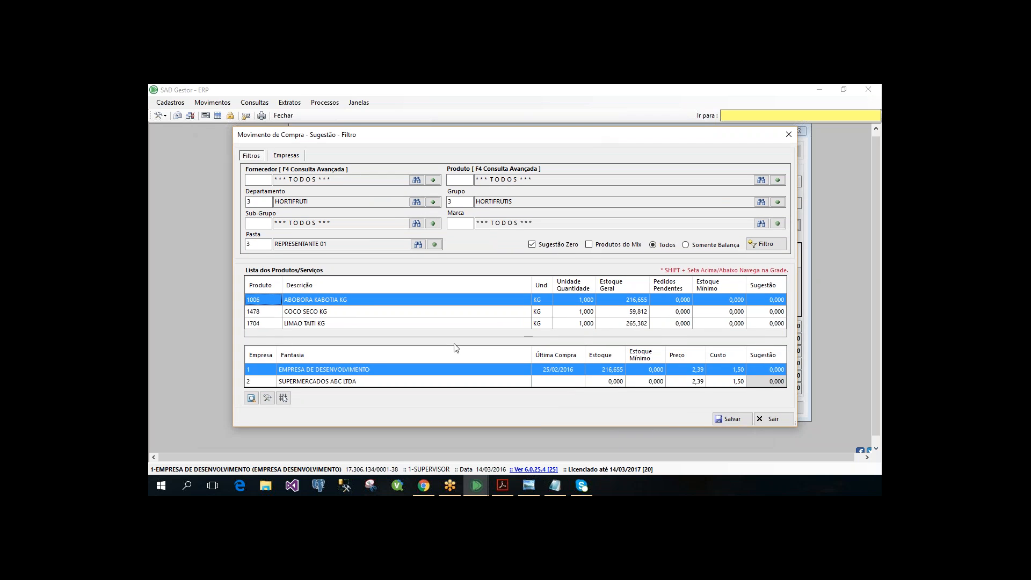
click(762, 368)
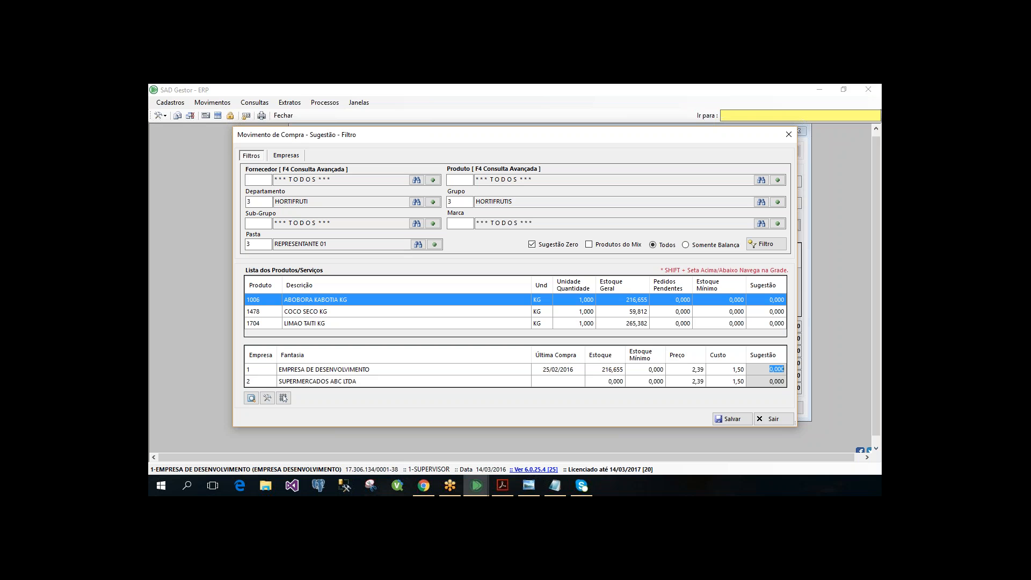
text(100)
key(Return)
click(735, 304)
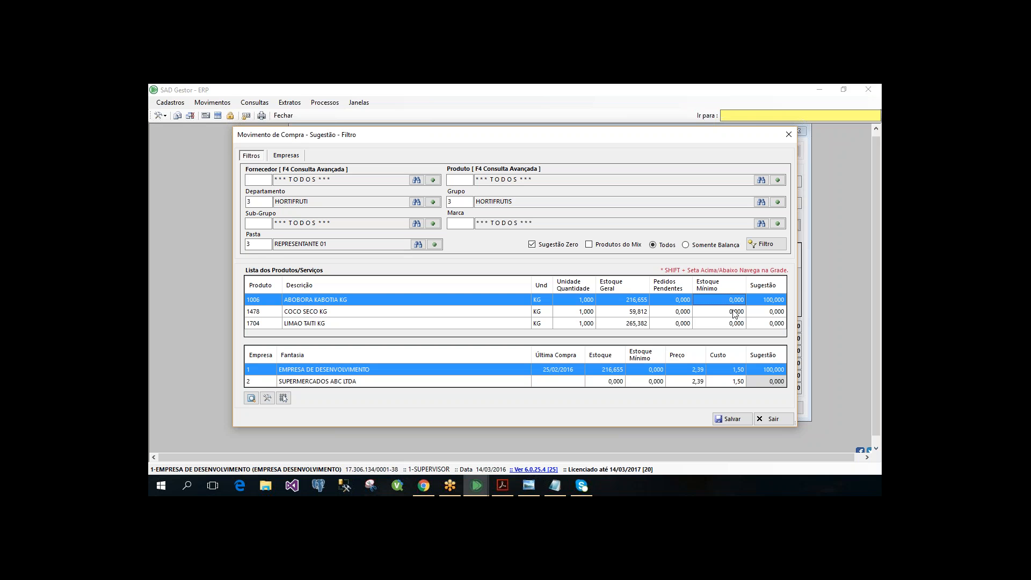
click(735, 312)
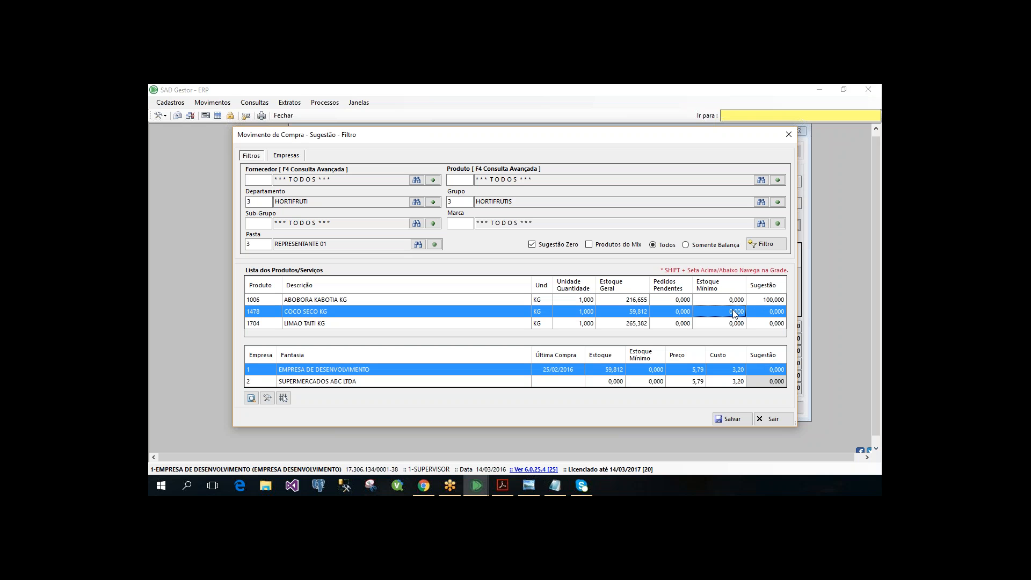
click(753, 368)
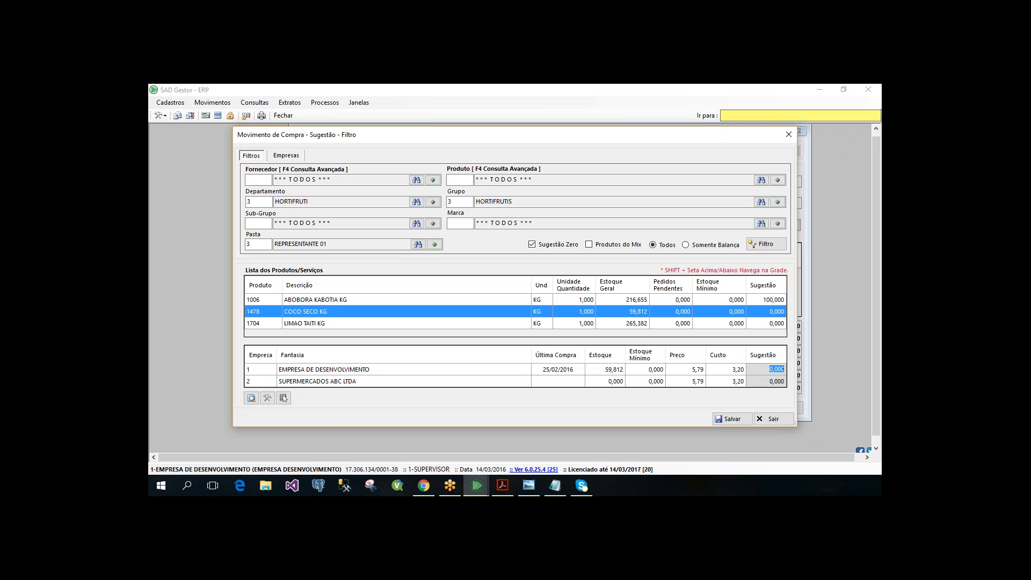
text(20)
key(Return)
- Set the EMPRESA DE DESENVOLVIMENTO suggestion quantity to 60 for LIMAO TAITI KG and save the suggestion into the order
click(622, 323)
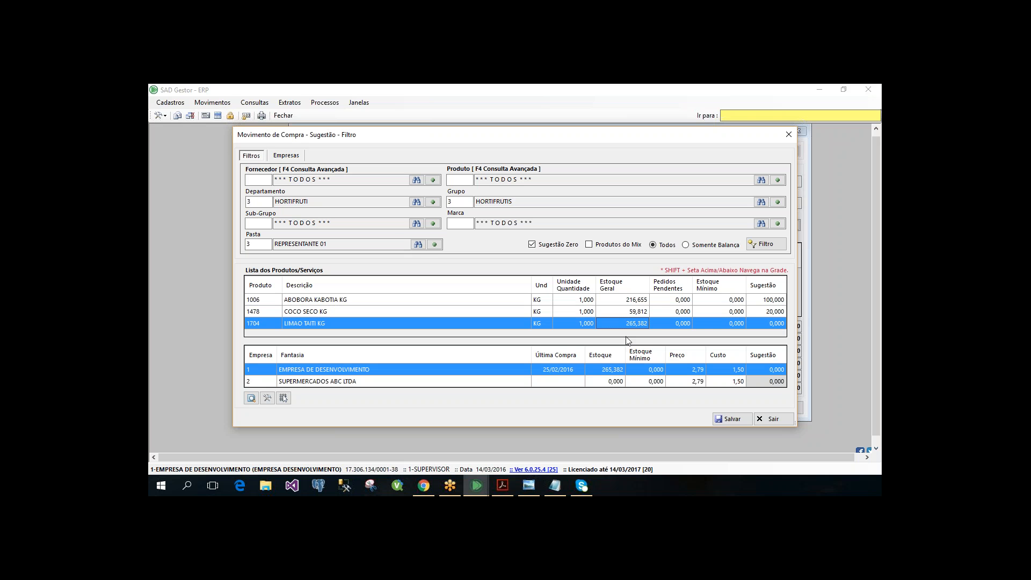
click(774, 370)
text(60)
key(Return)
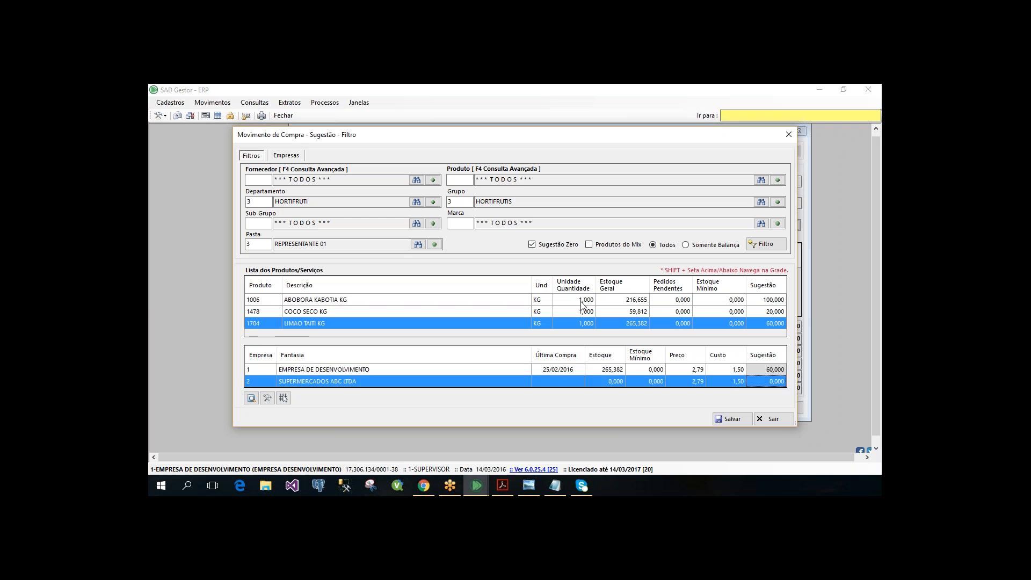
click(581, 304)
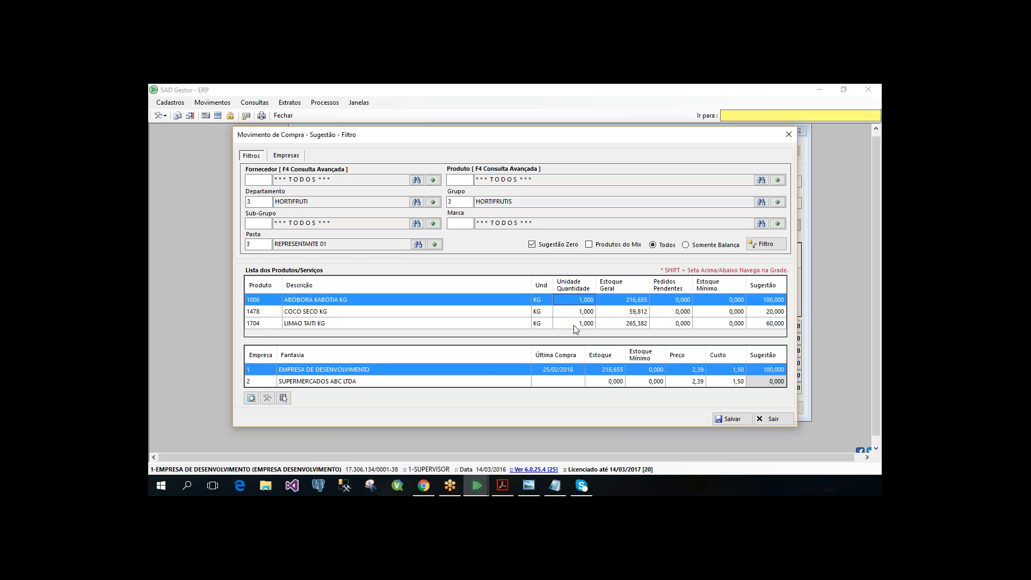
click(606, 324)
click(732, 419)
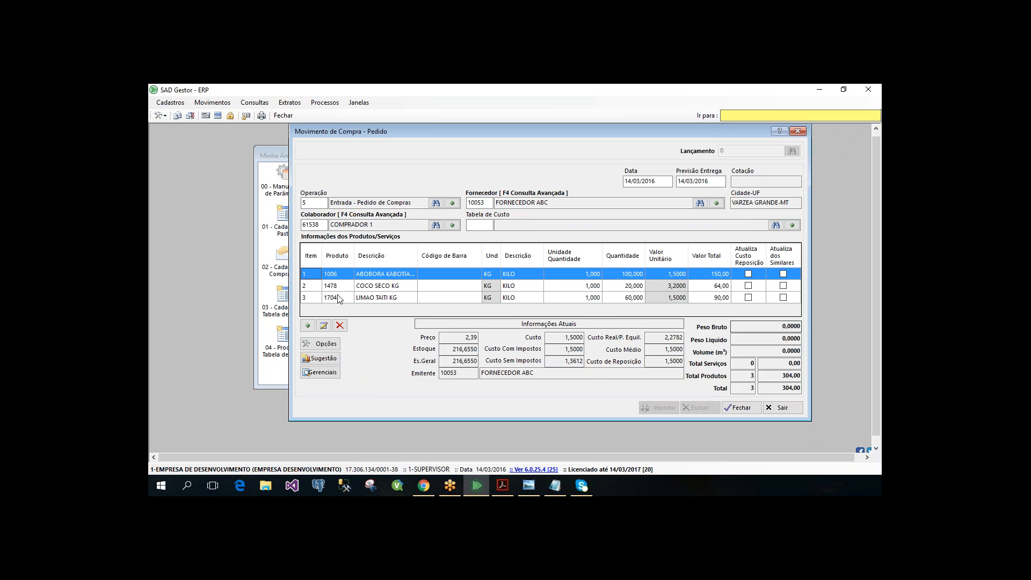
- Start closing the purchase order and set the payment form to 2, A Prazo
click(737, 409)
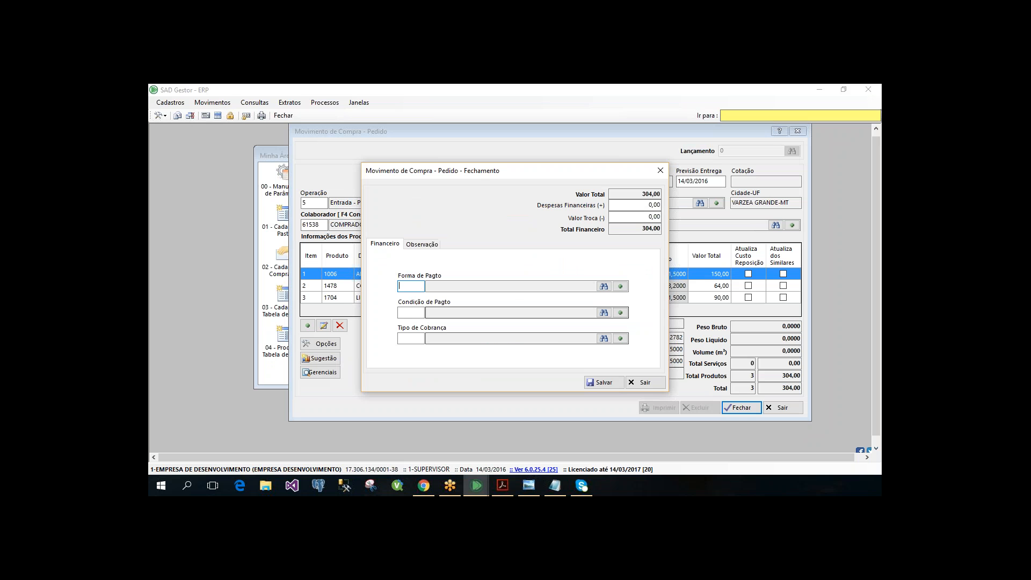
text(1)
key(Return)
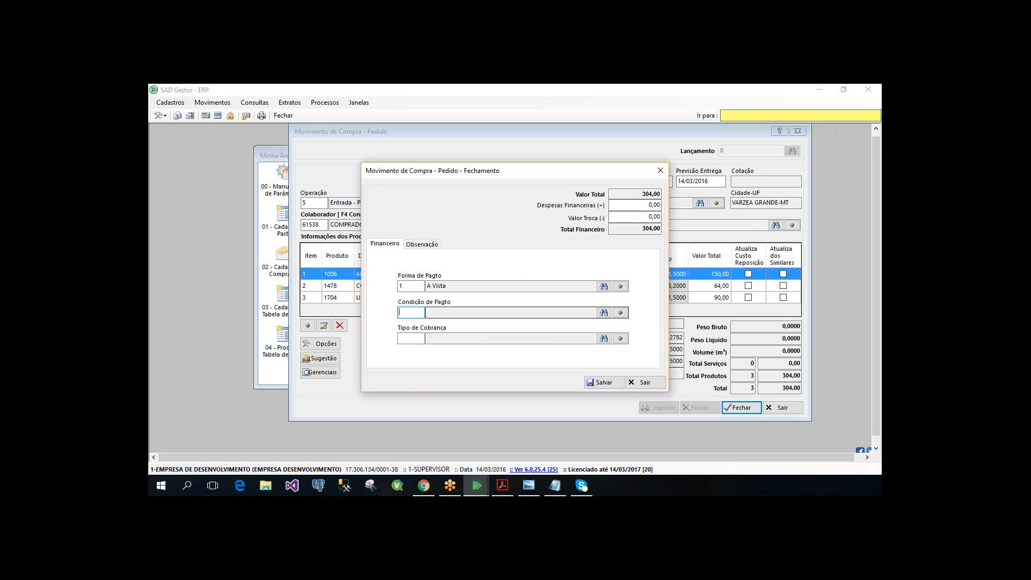
key(shift+Tab)
text(2)
key(Return)
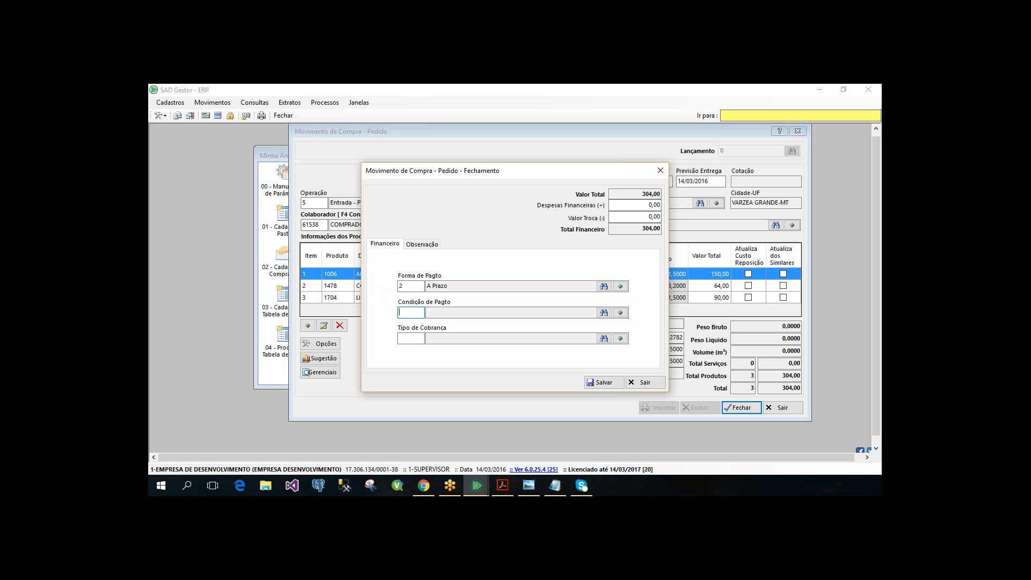
- Set payment condition 2, 1 x (30), and collection type 1, CARTEIRA, check the observation page, and save the order
text(2)
key(Return)
text(1)
key(Return)
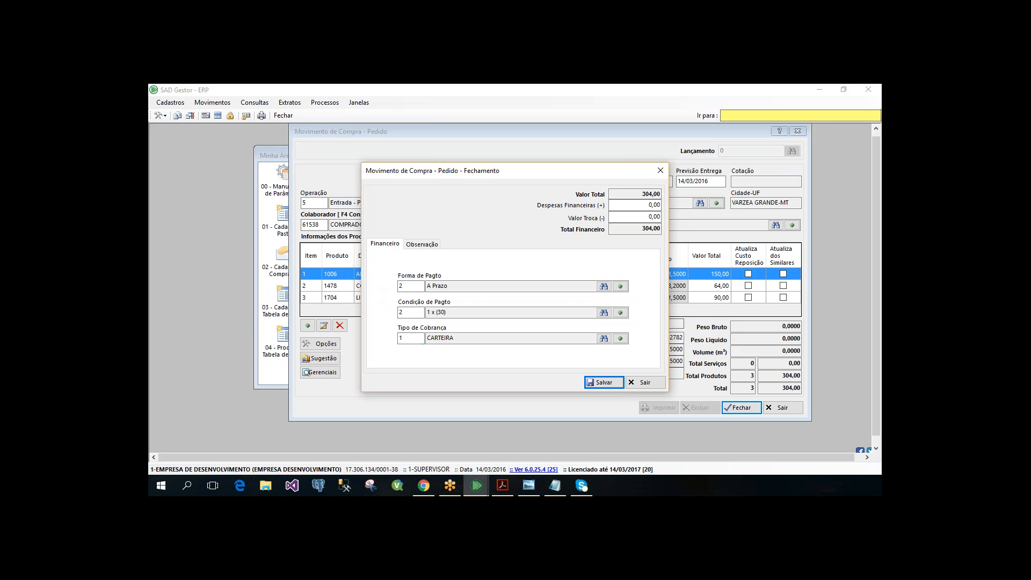
click(429, 246)
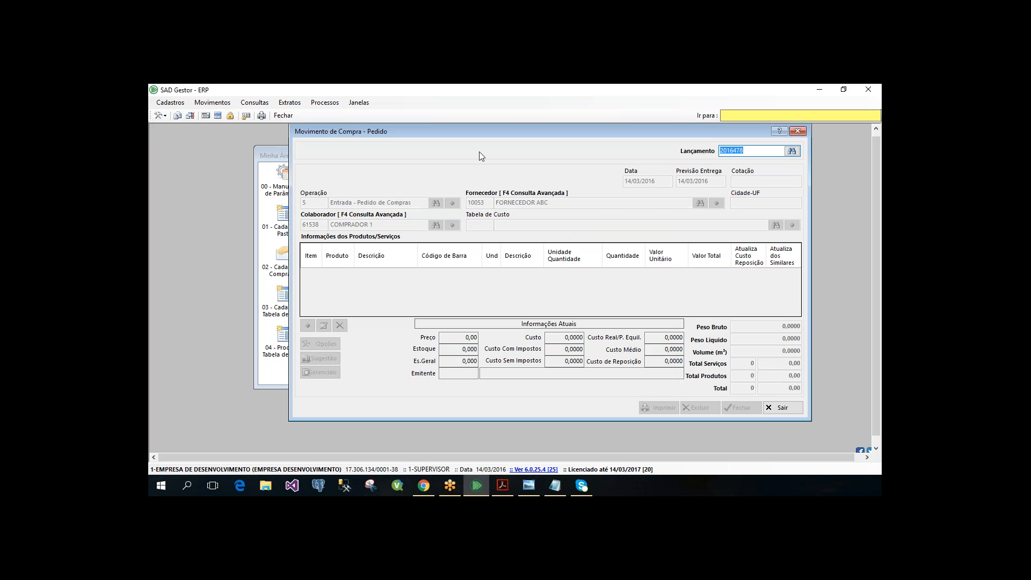
drag(480, 131, 437, 143)
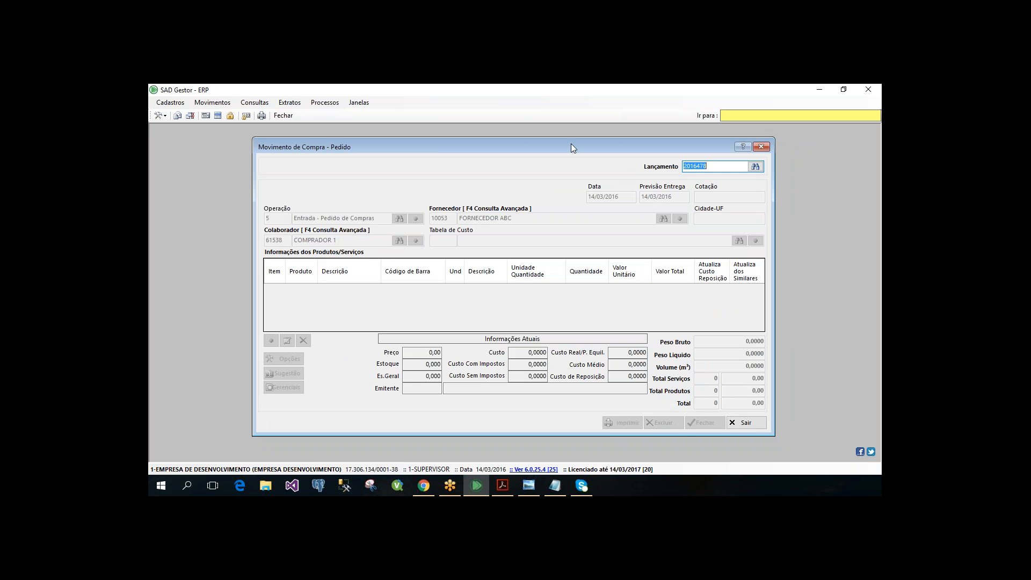
drag(547, 138, 527, 137)
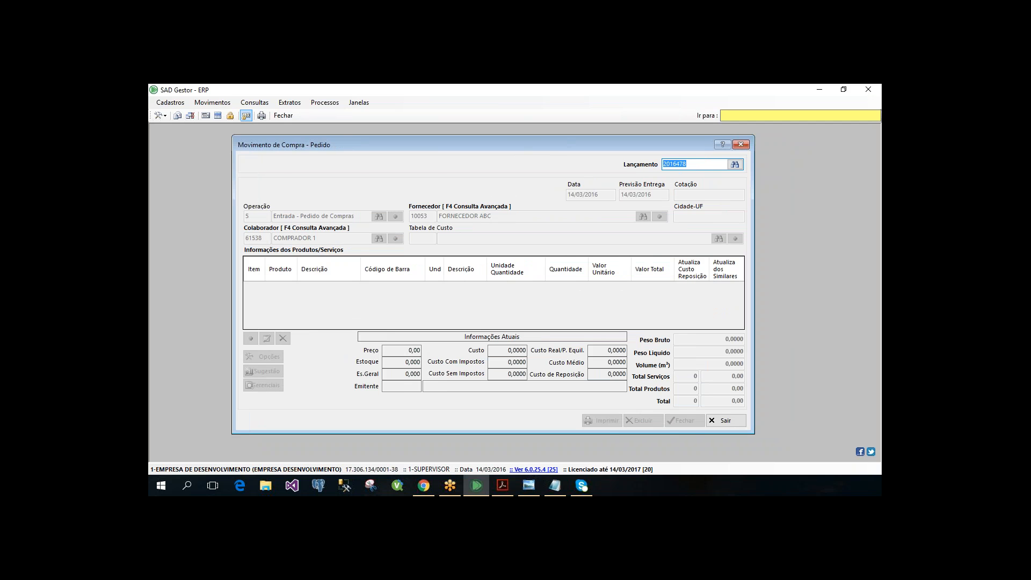
click(212, 102)
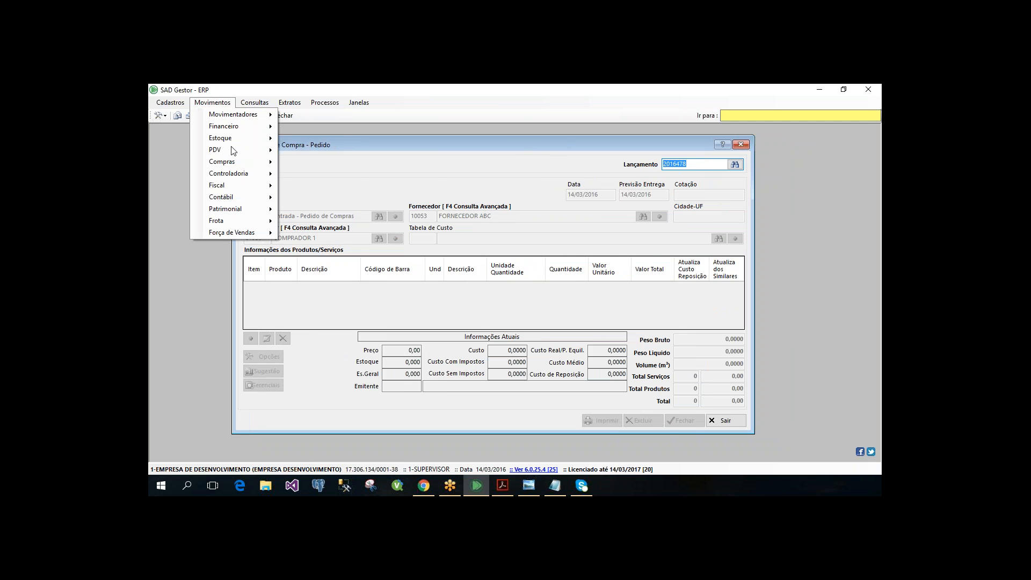
click(424, 155)
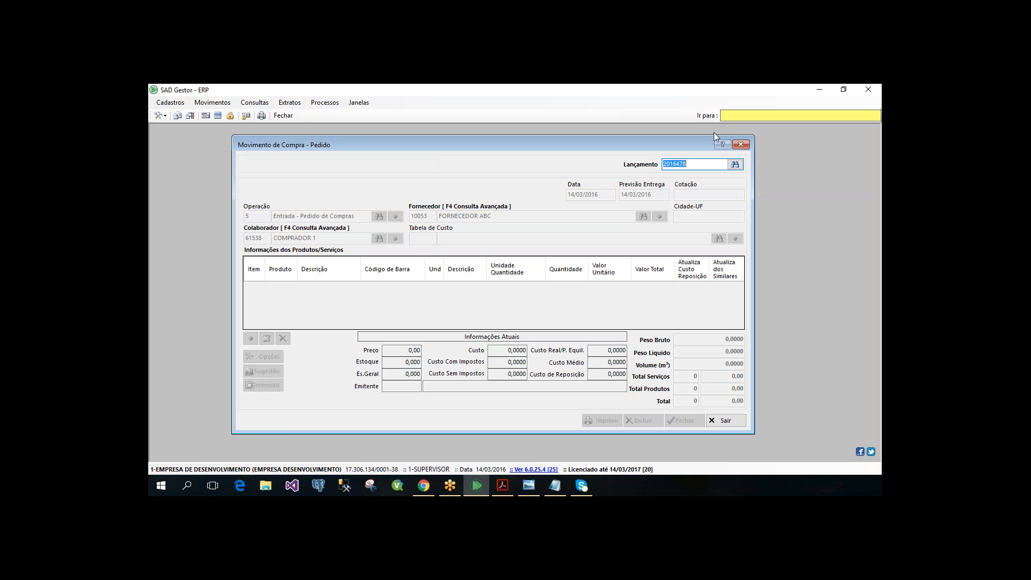
- Close the purchase order form and open the purchase order pricing movement, Pedido - Precificação
click(740, 144)
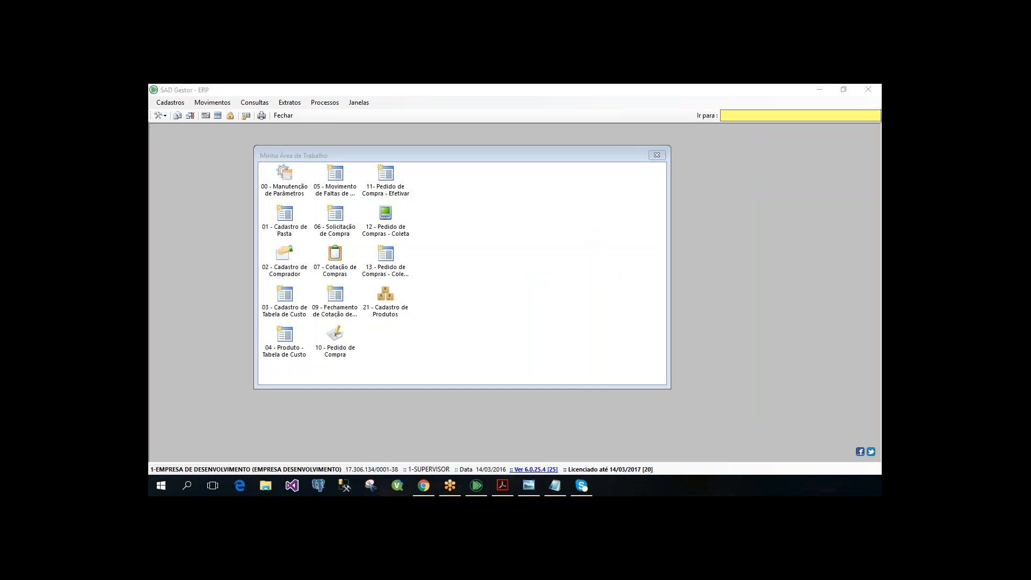
click(213, 125)
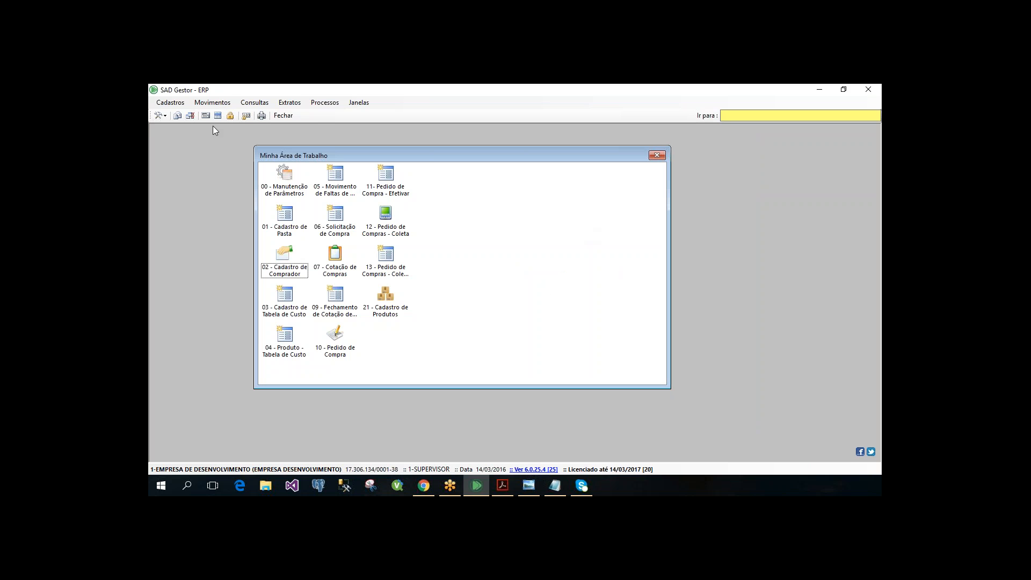
click(217, 105)
mouse_move(226, 161)
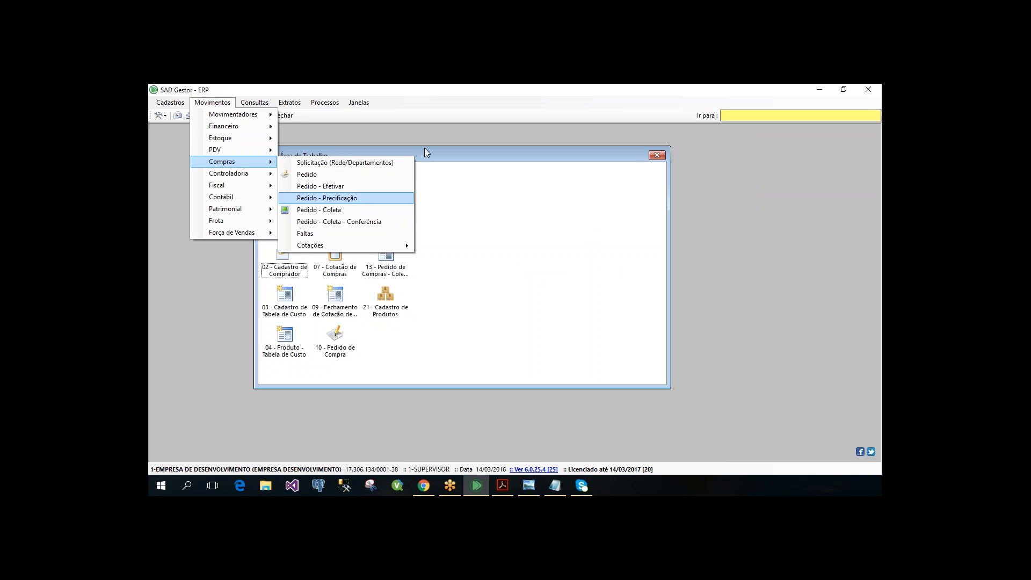
key(Return)
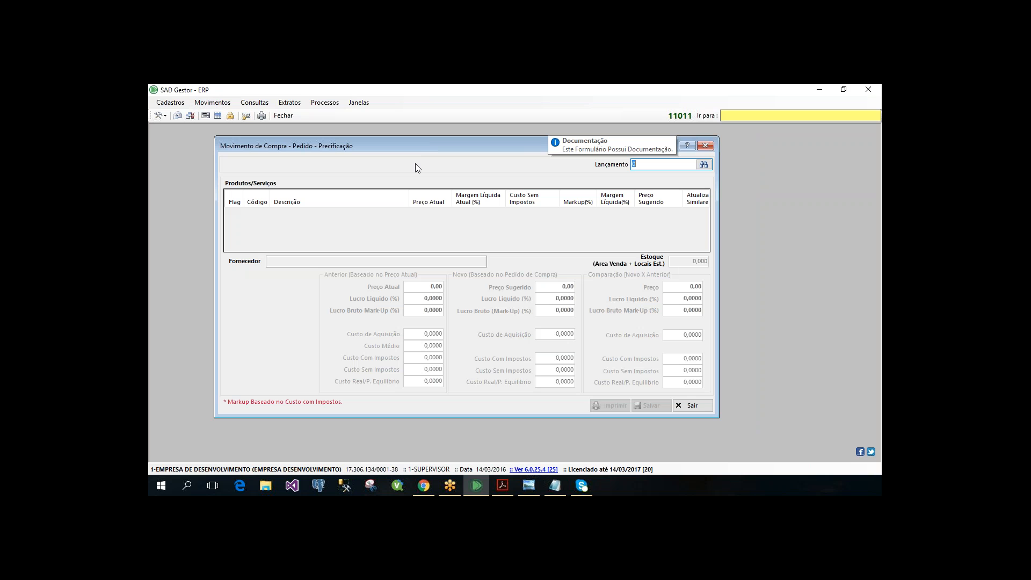
- Look up the DISTRIBUIDORA 1 purchase order in the pricing form and load its products
drag(423, 141, 419, 145)
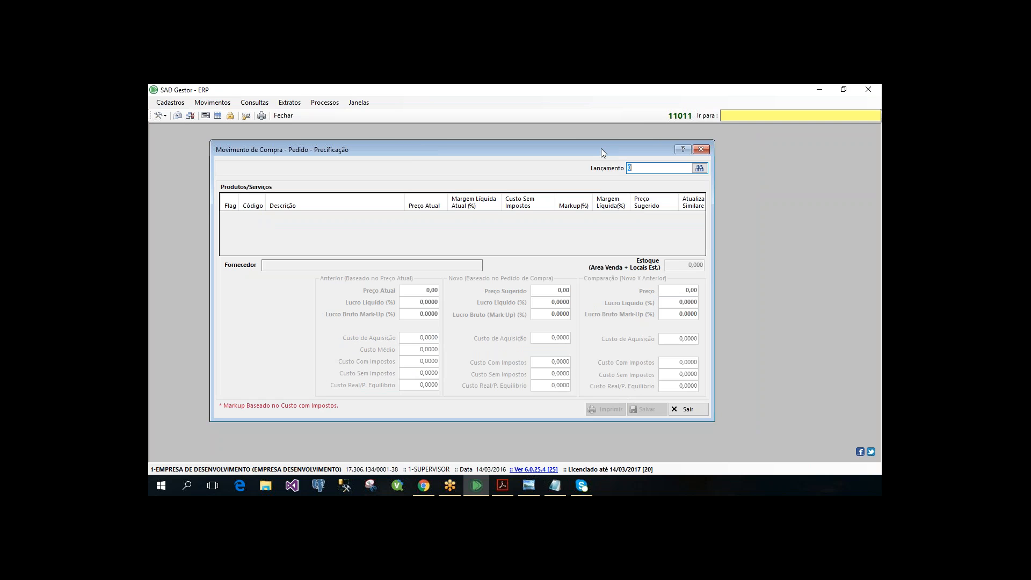
click(700, 168)
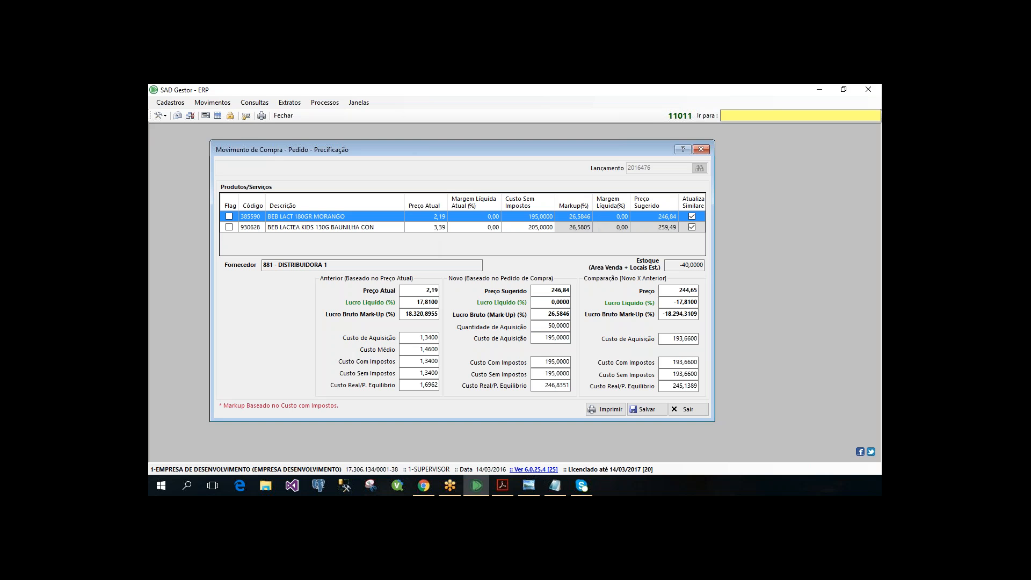
drag(399, 141, 396, 153)
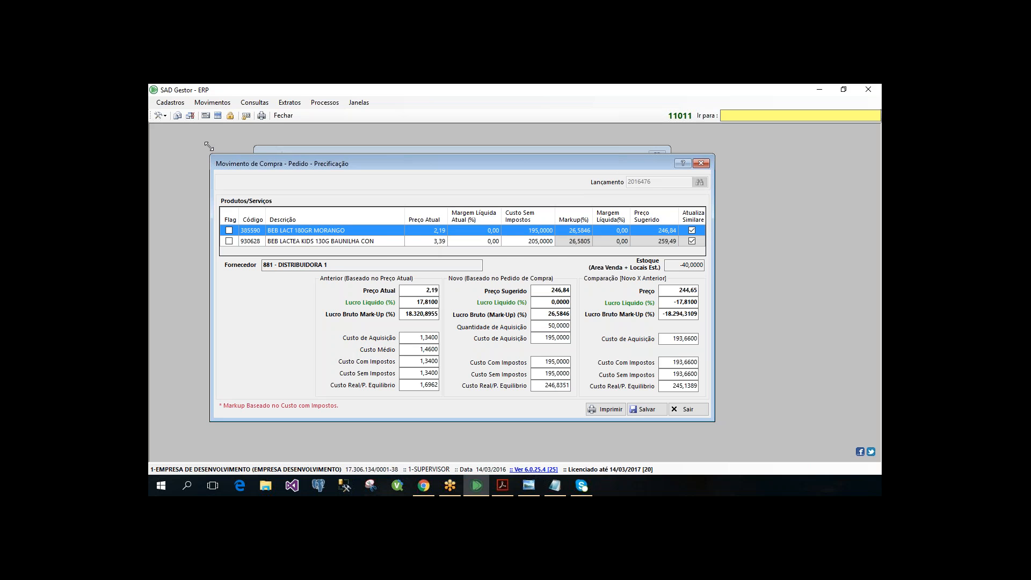
- Close the order pricing form, open the Pedido - Efetivar purchasing movement, and widen its window
drag(209, 154, 204, 143)
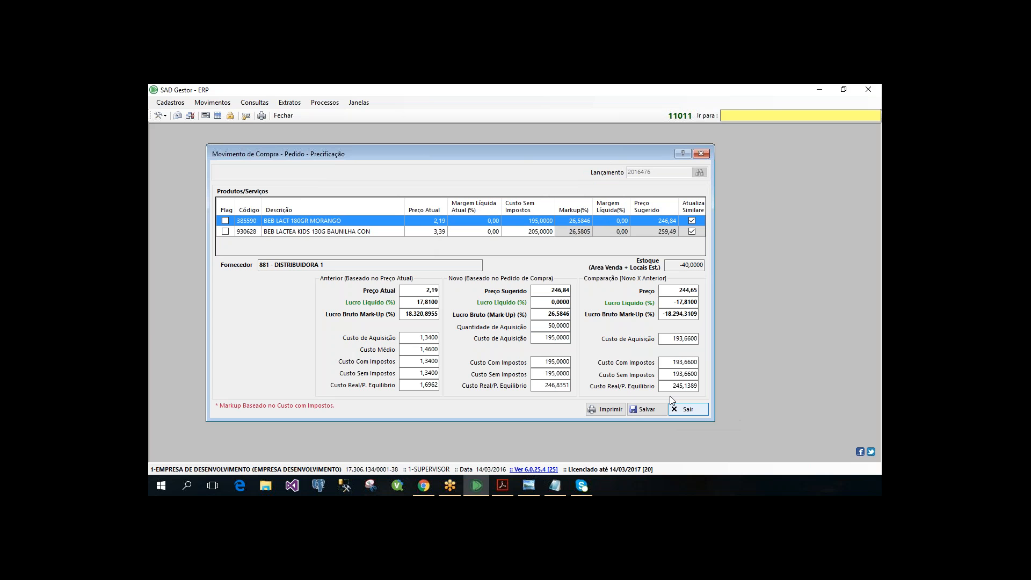
click(682, 408)
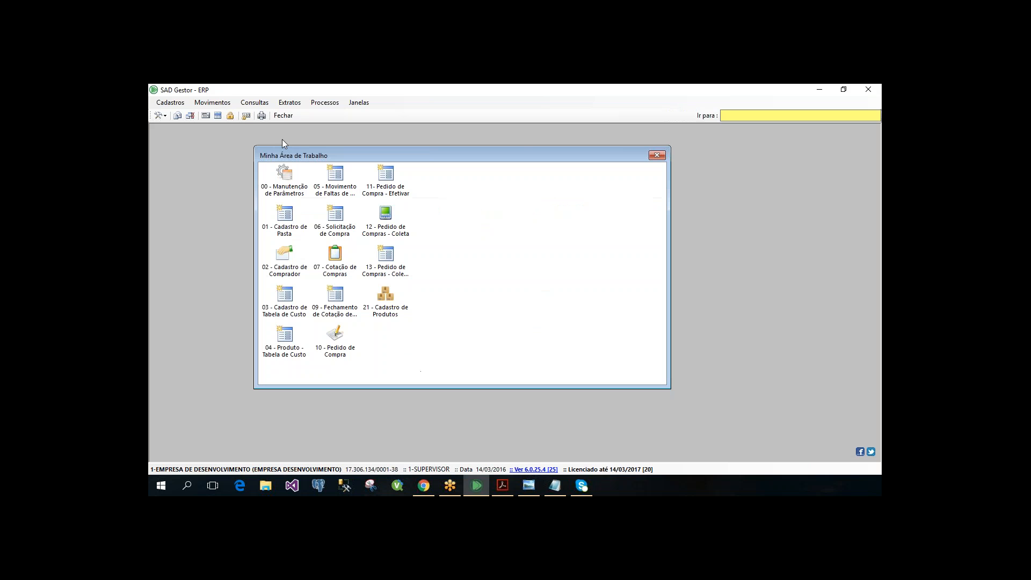
click(212, 102)
mouse_move(236, 160)
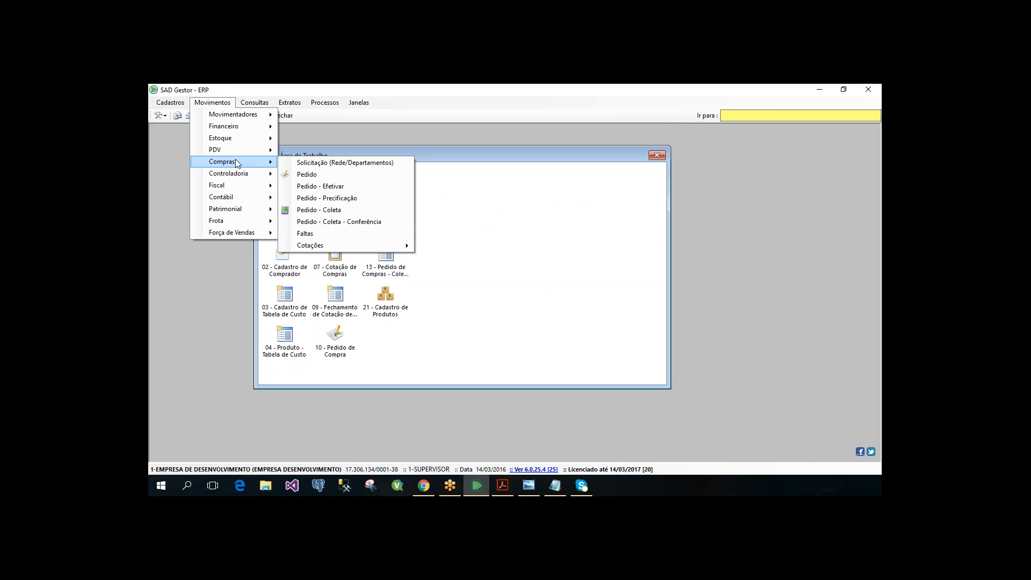
click(325, 186)
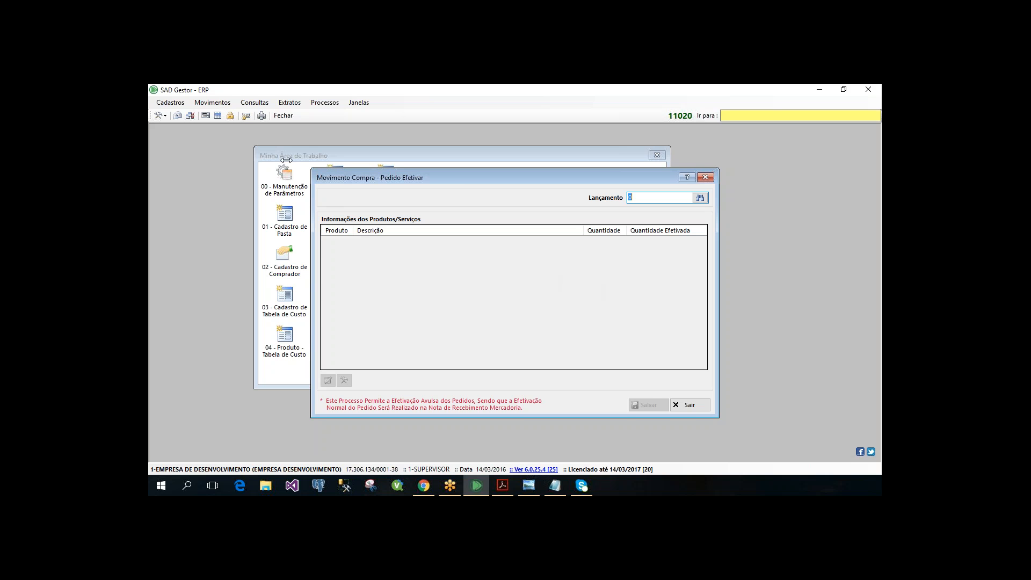
drag(311, 180, 286, 160)
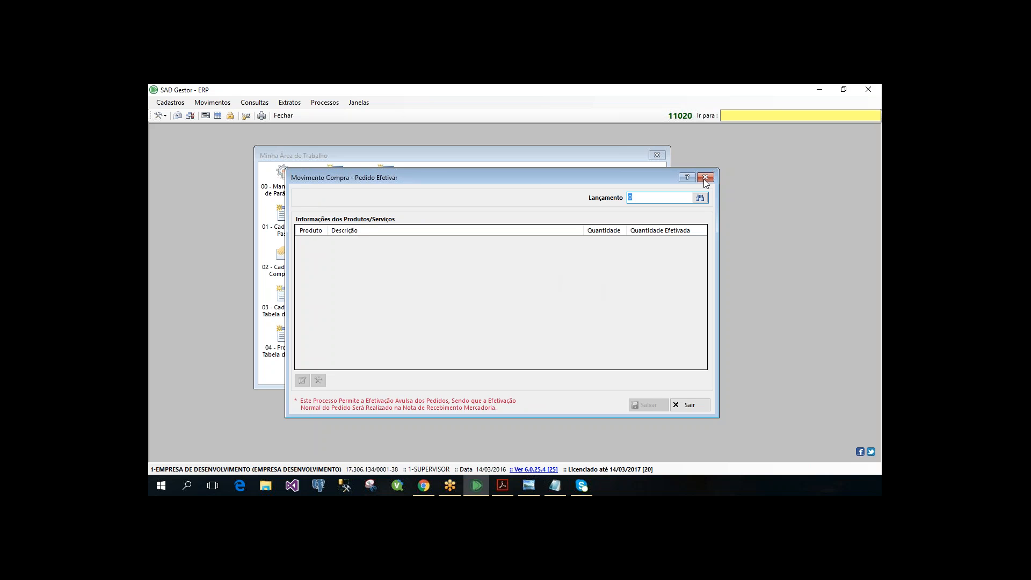
- Load a purchase order in the Pedido Efetivar form and examine its product edit dialog and the Efetivar Todas option
click(692, 193)
key(Return)
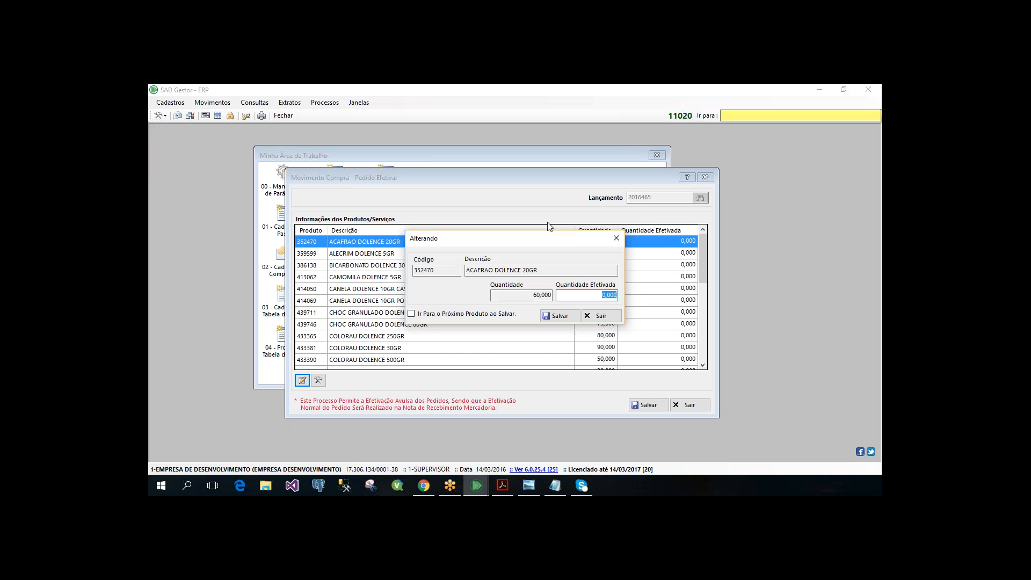
click(616, 239)
click(320, 384)
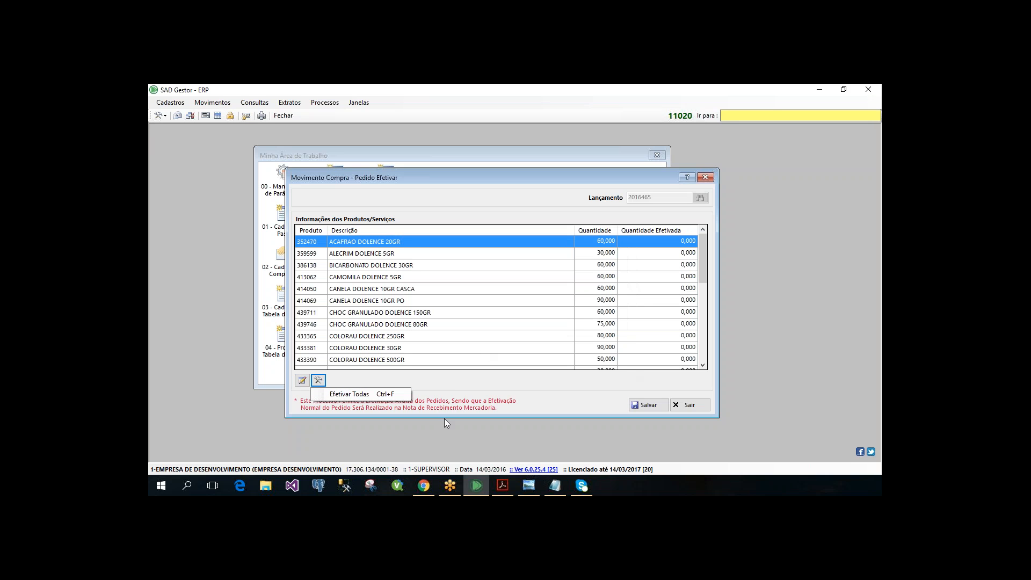
click(451, 381)
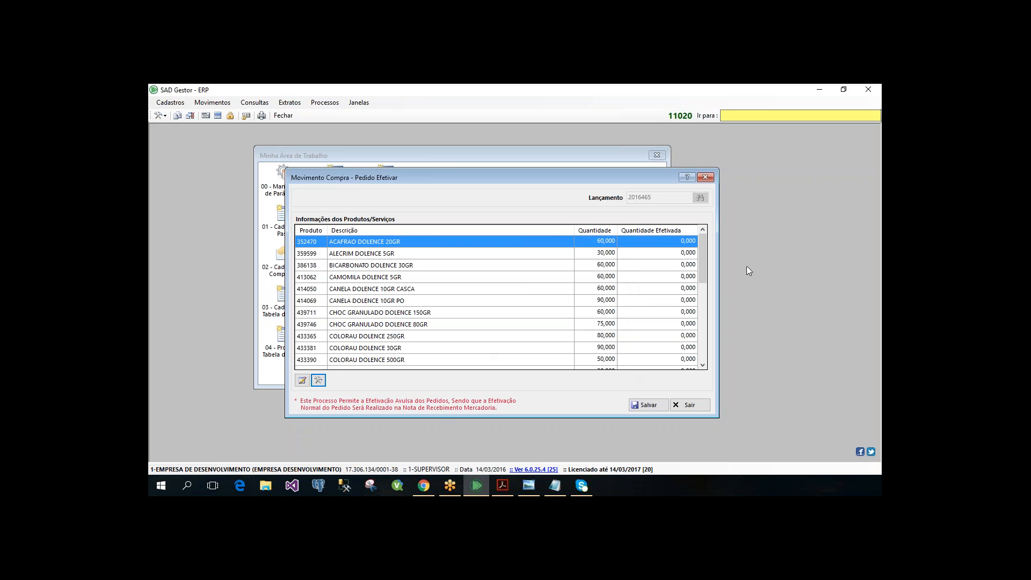
- Enable advancing to the next product on save, then enter effected quantities of 60 for ACAFRAO DOLENCE 20GR and 30 for ALECRIM DOLENCE 5GR
click(302, 382)
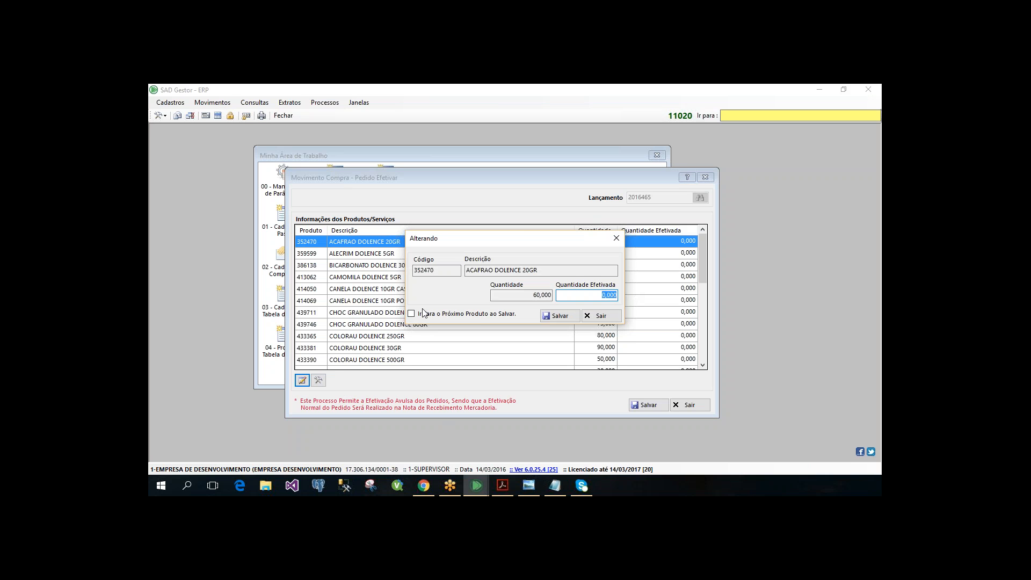
click(475, 314)
text(60)
key(Tab)
key(Return)
text(30)
key(Tab)
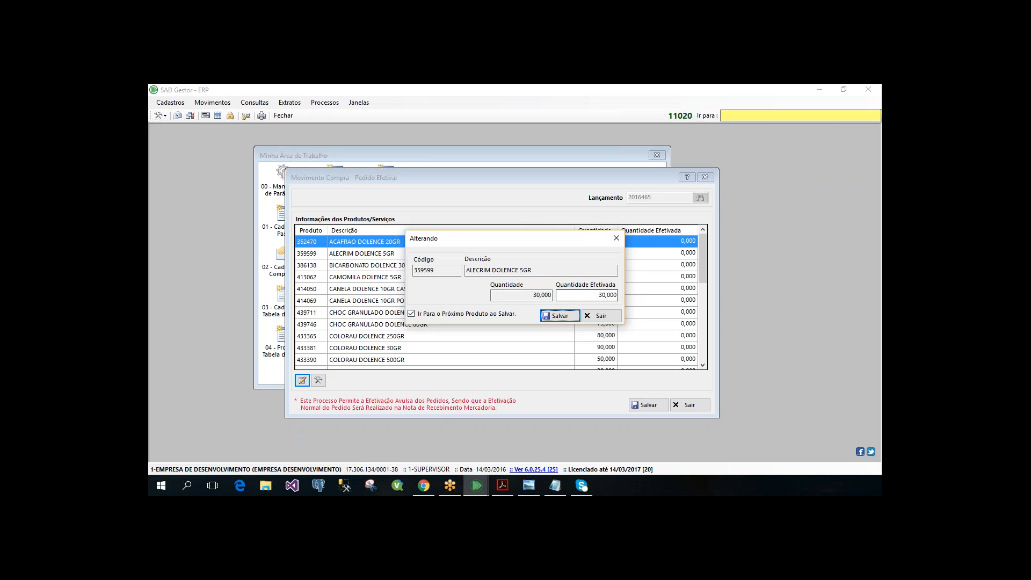
key(Return)
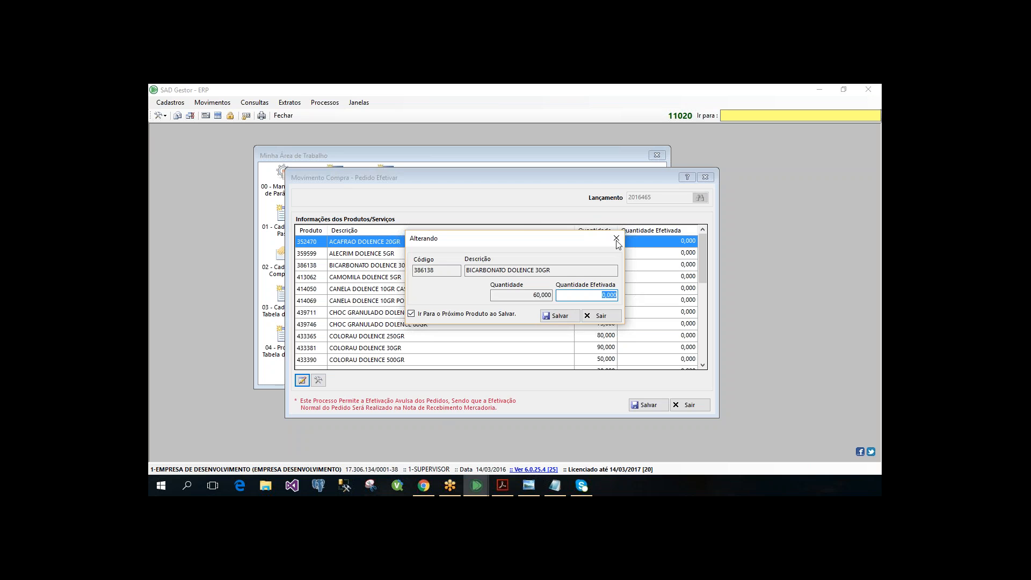
key(Escape)
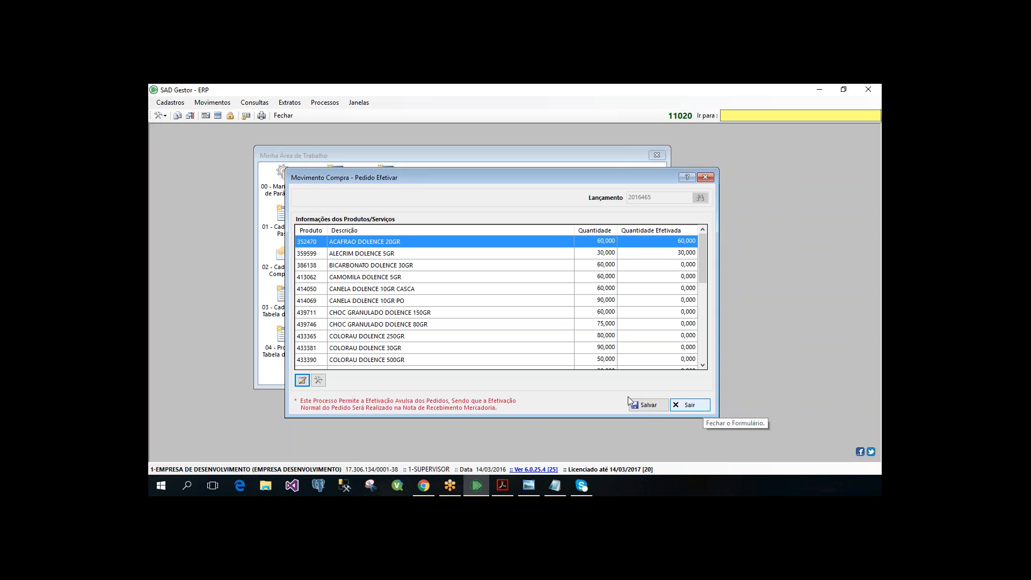
- Leave the Pedido Efetivar form without saving, open the Pedido - Coleta movement, and enlarge its window
click(690, 405)
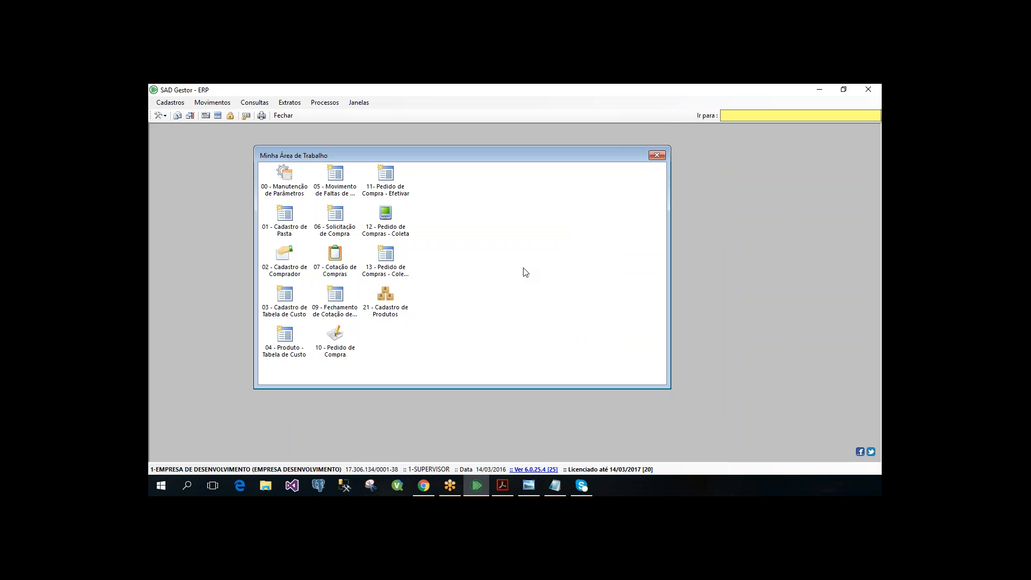
click(213, 102)
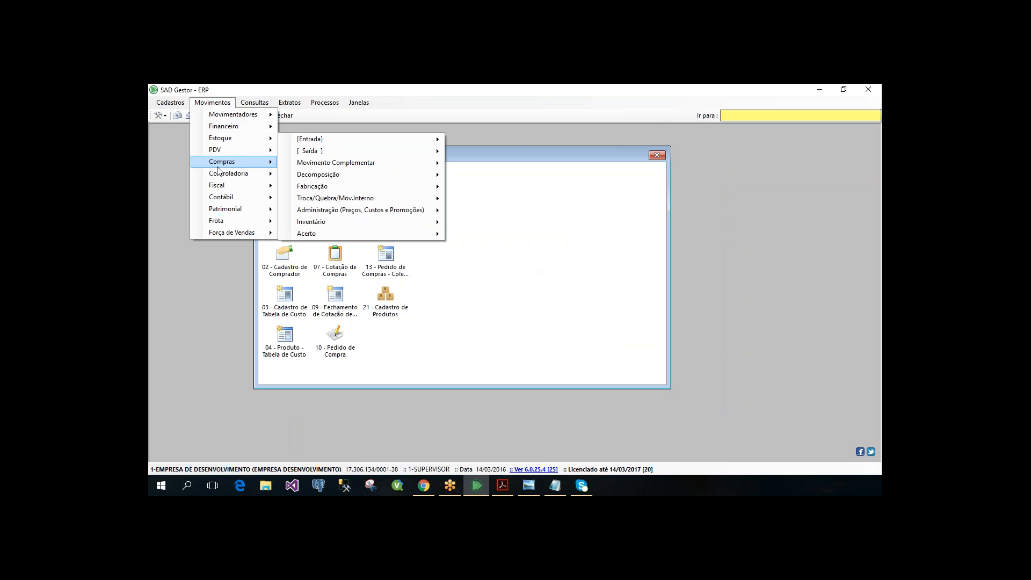
mouse_move(218, 167)
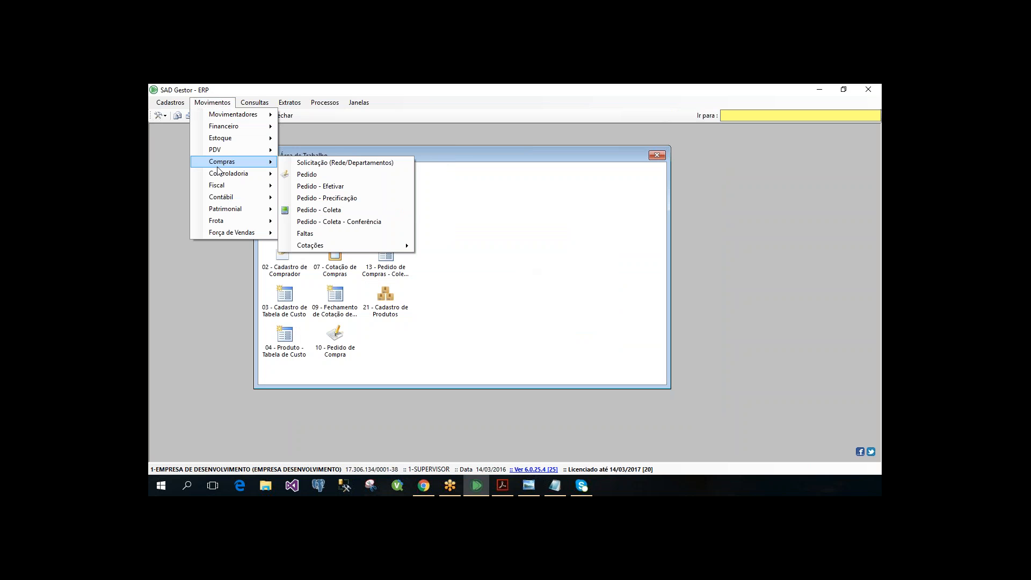
click(350, 209)
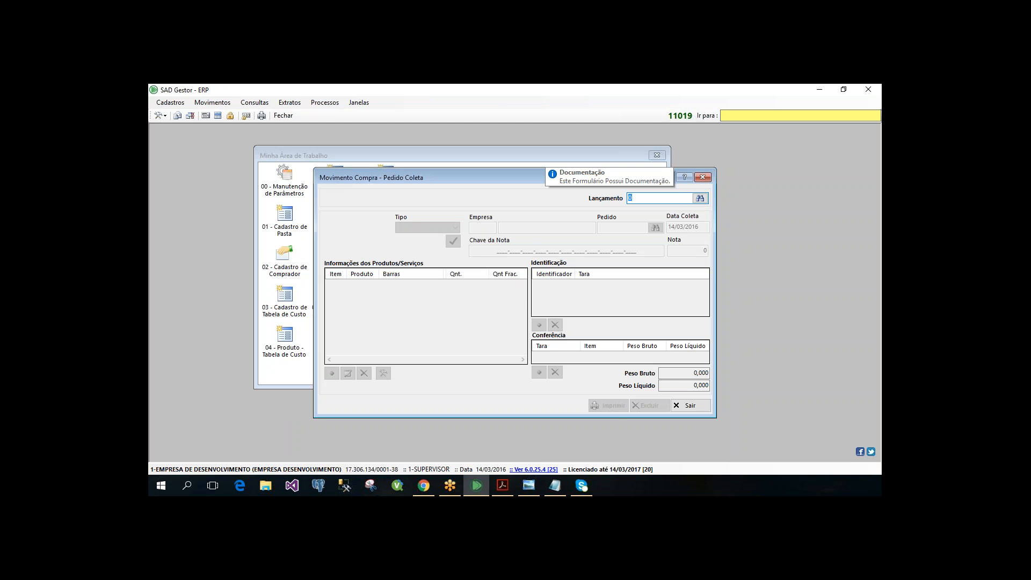
drag(274, 148, 263, 157)
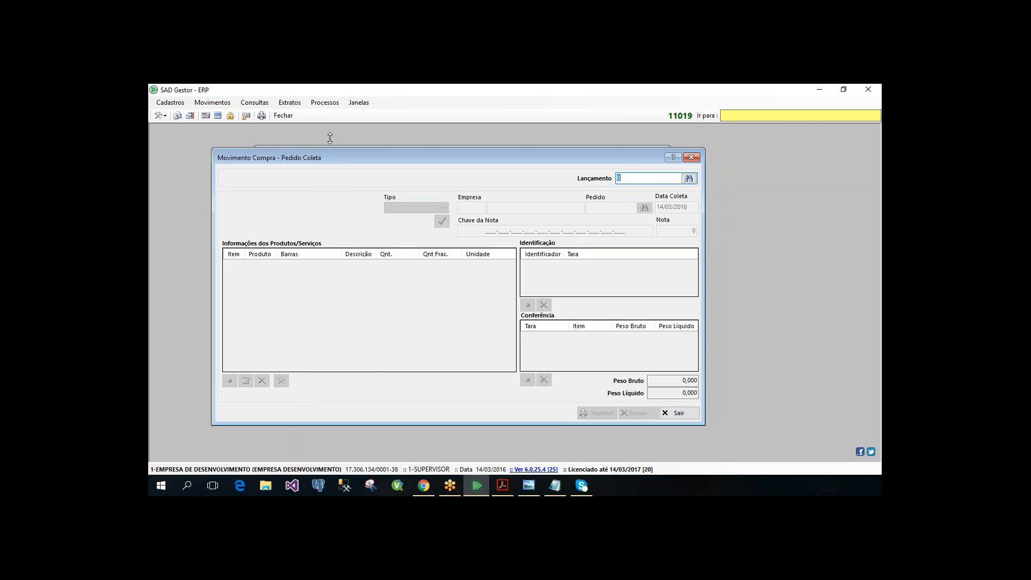
drag(329, 138, 330, 126)
click(212, 103)
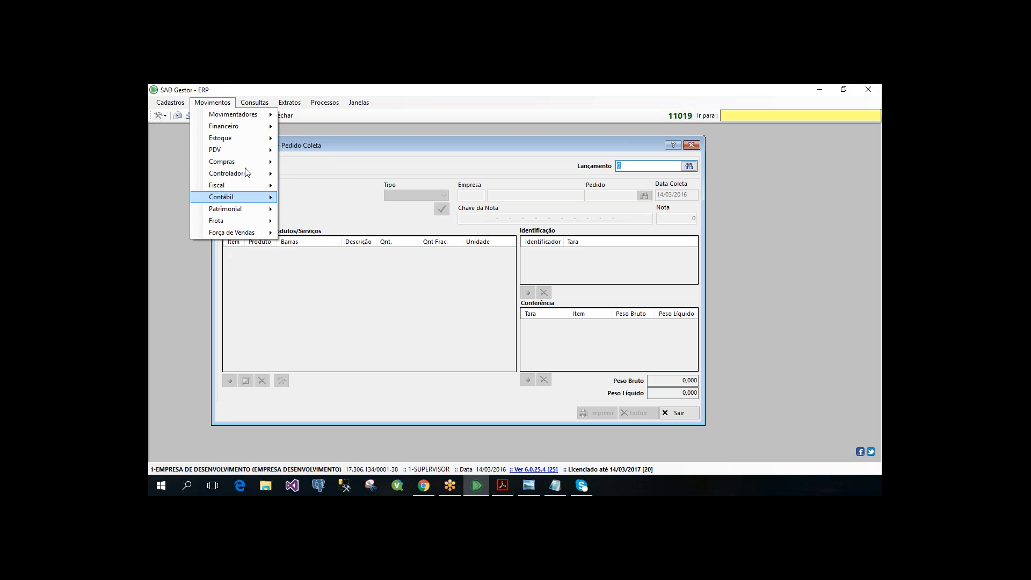
mouse_move(258, 161)
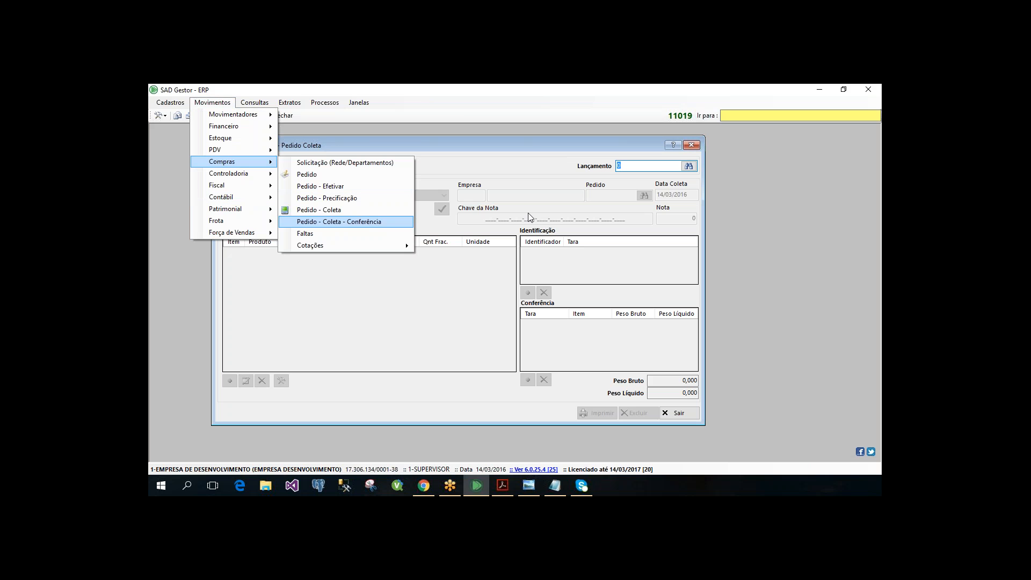
click(535, 155)
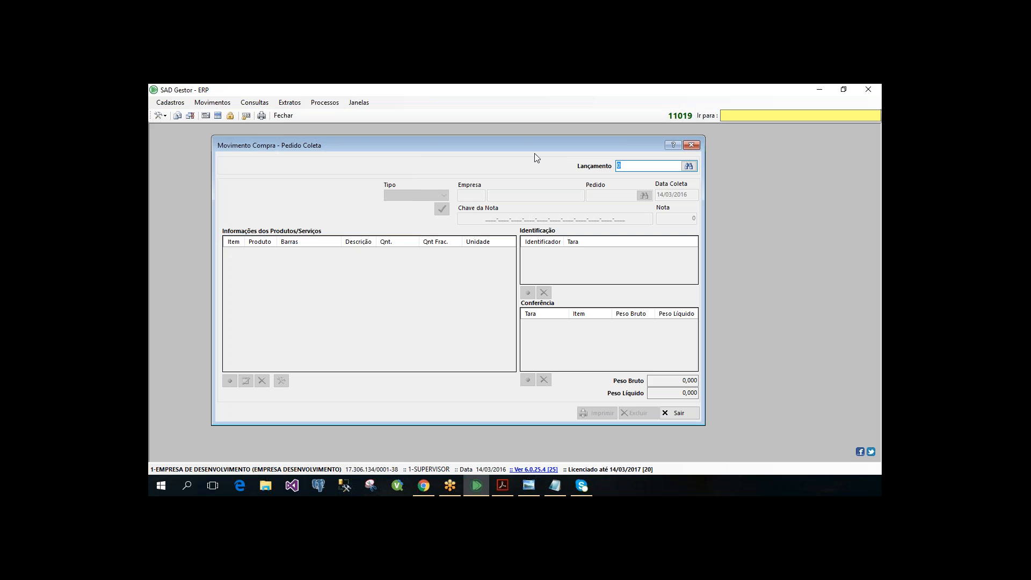
- Load an existing order collection and examine its two product lines, their quantities, and the Chave da Nota field
key(Return)
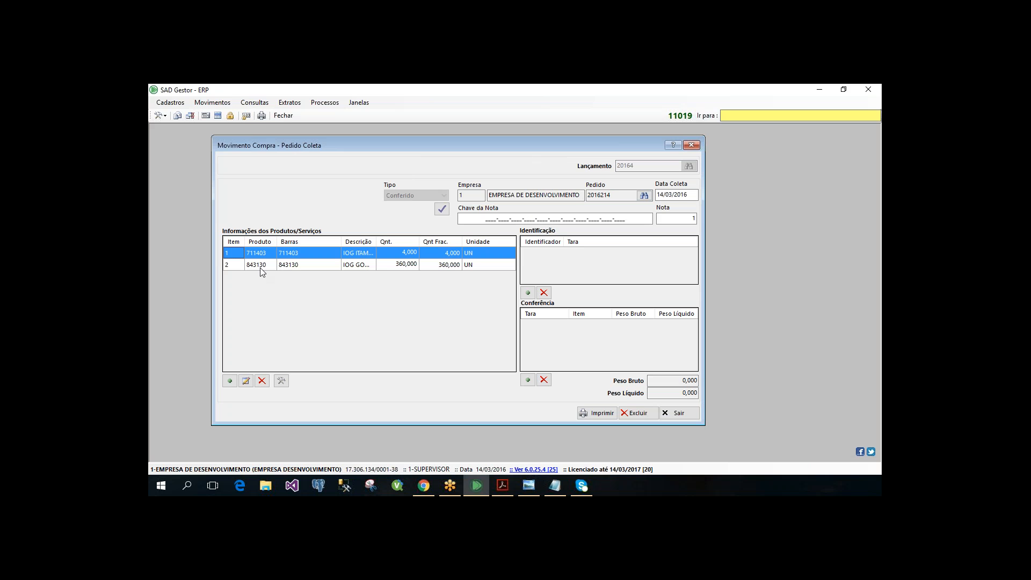
click(272, 265)
click(282, 252)
click(307, 266)
click(285, 254)
click(302, 265)
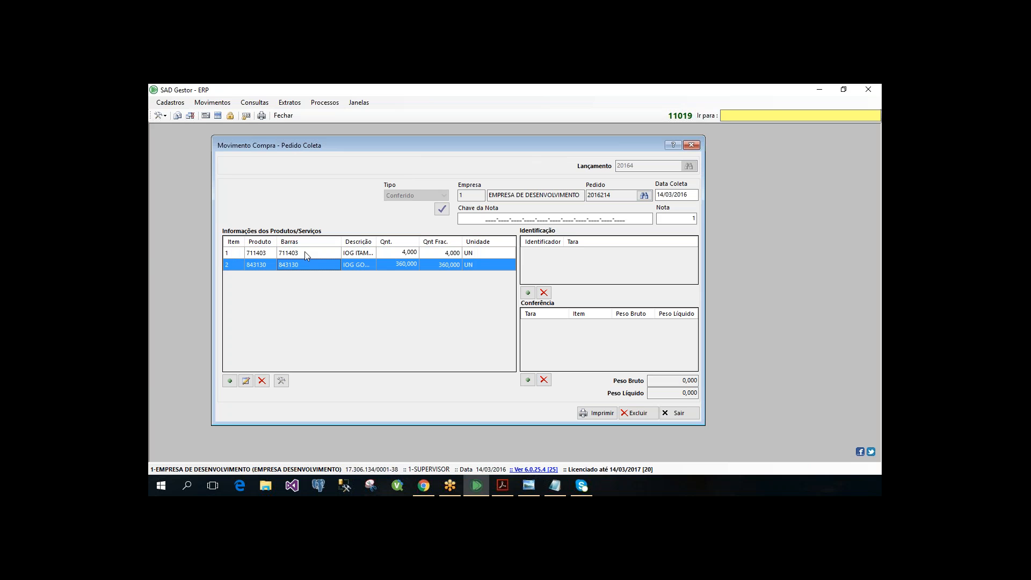
click(304, 252)
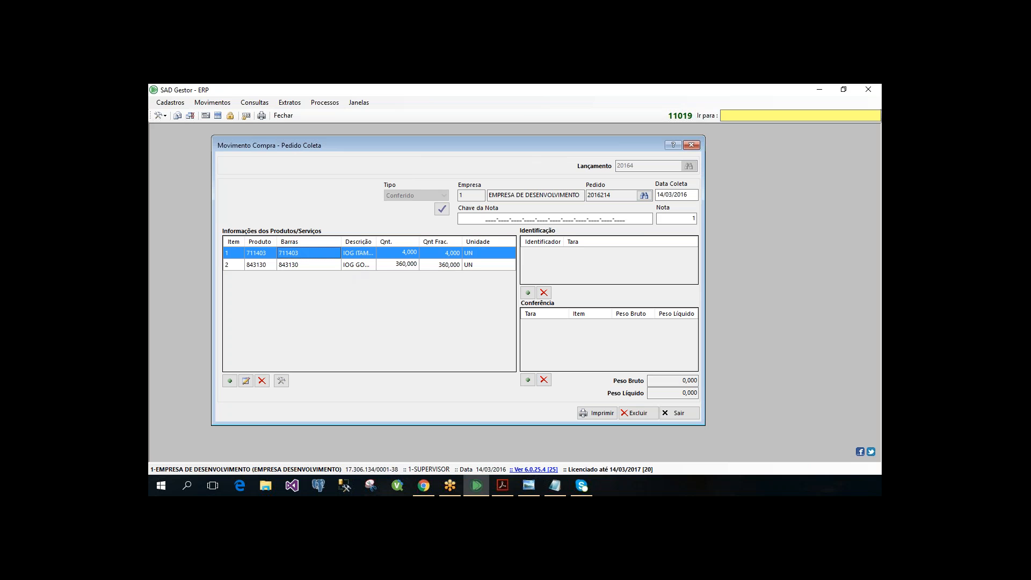
click(596, 219)
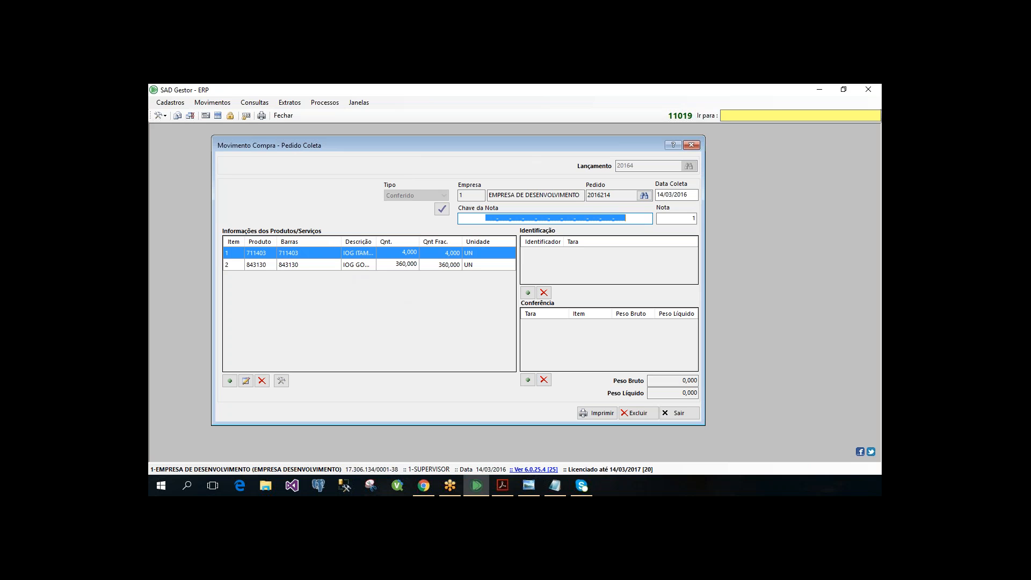
click(395, 265)
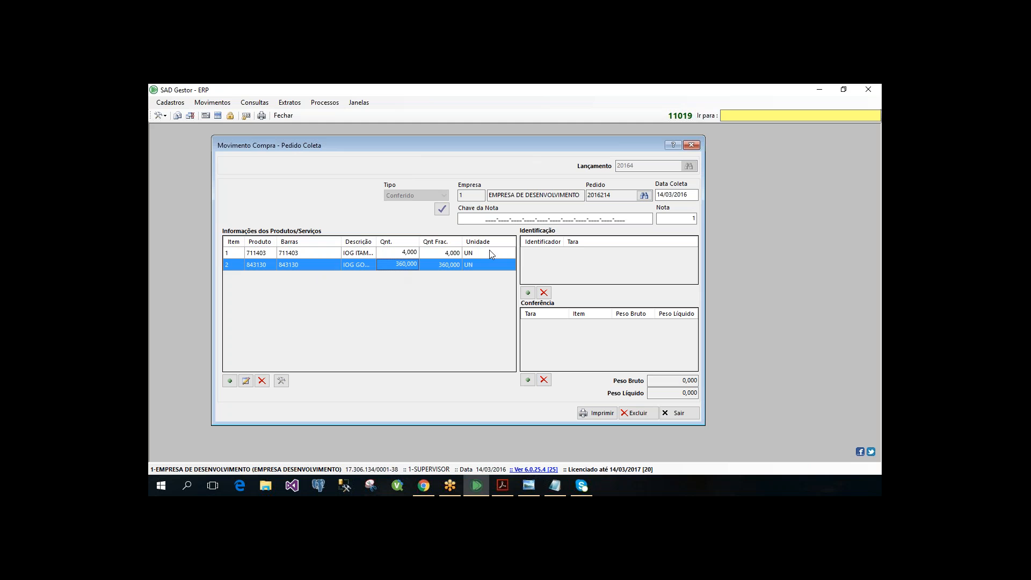
- Review the payment form, payment condition, and collection type in the order collection's Financeiro data, then leave the dialog
click(280, 380)
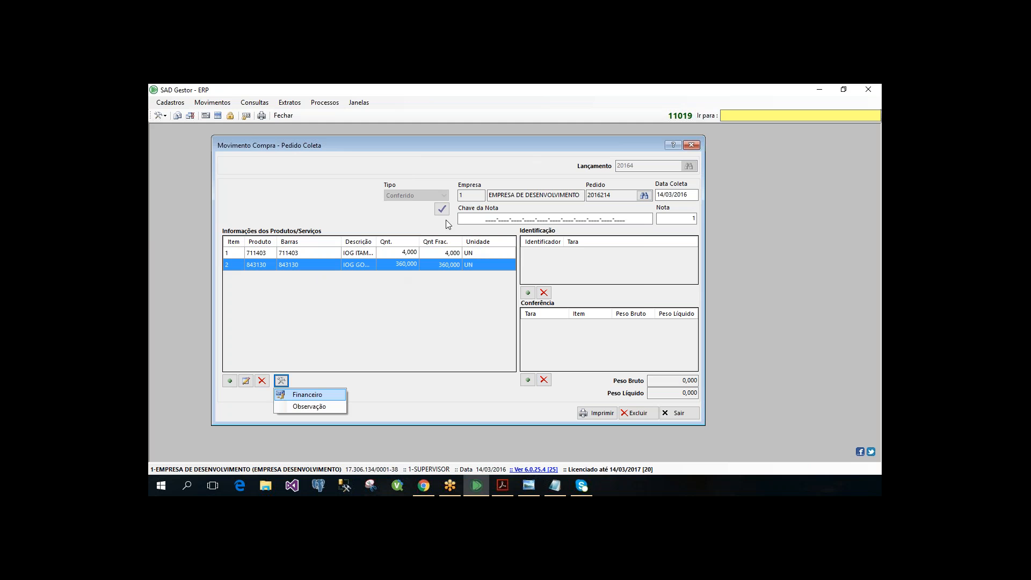
click(329, 395)
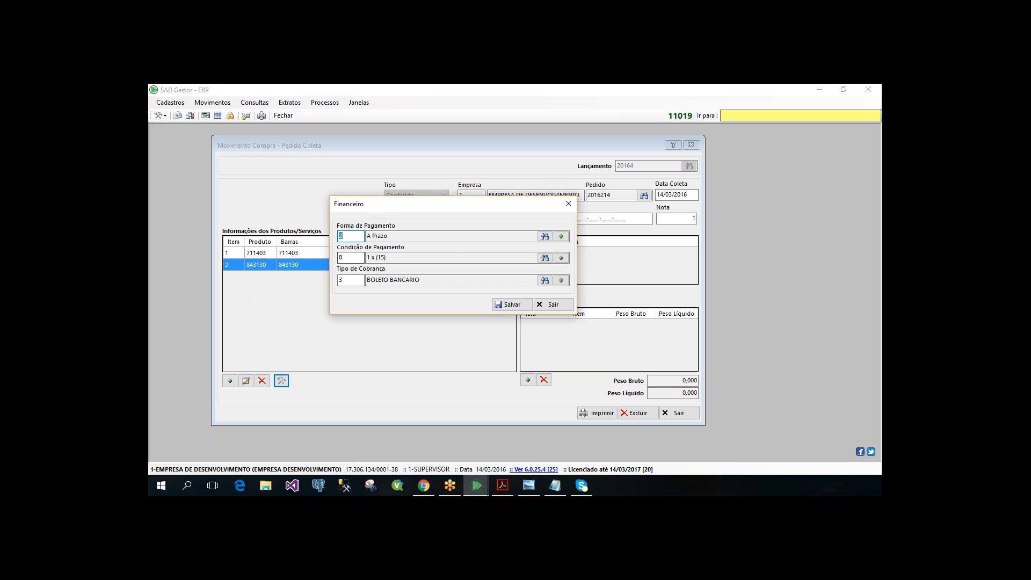
key(Tab)
key(Tab)
key(Return)
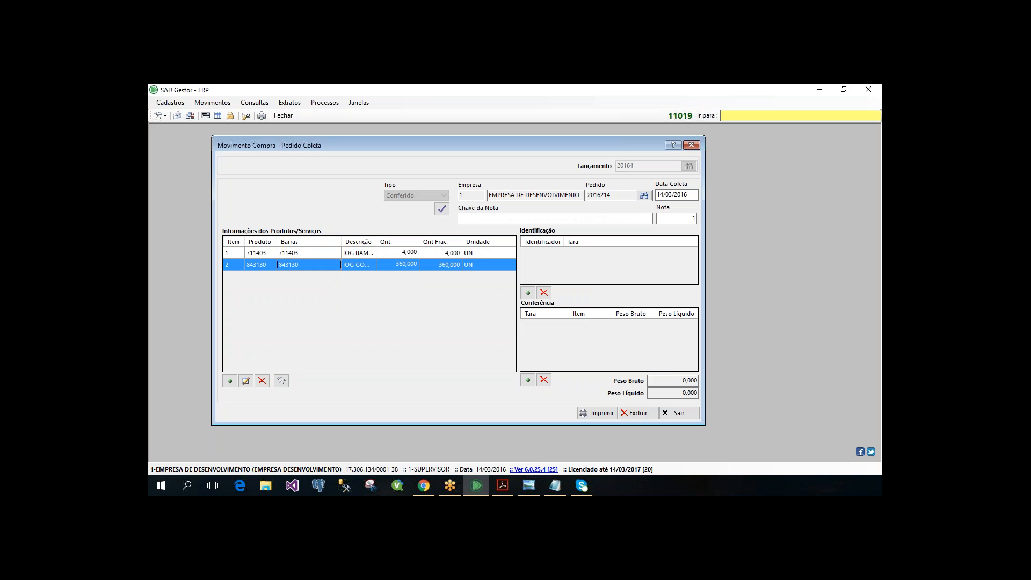
click(321, 253)
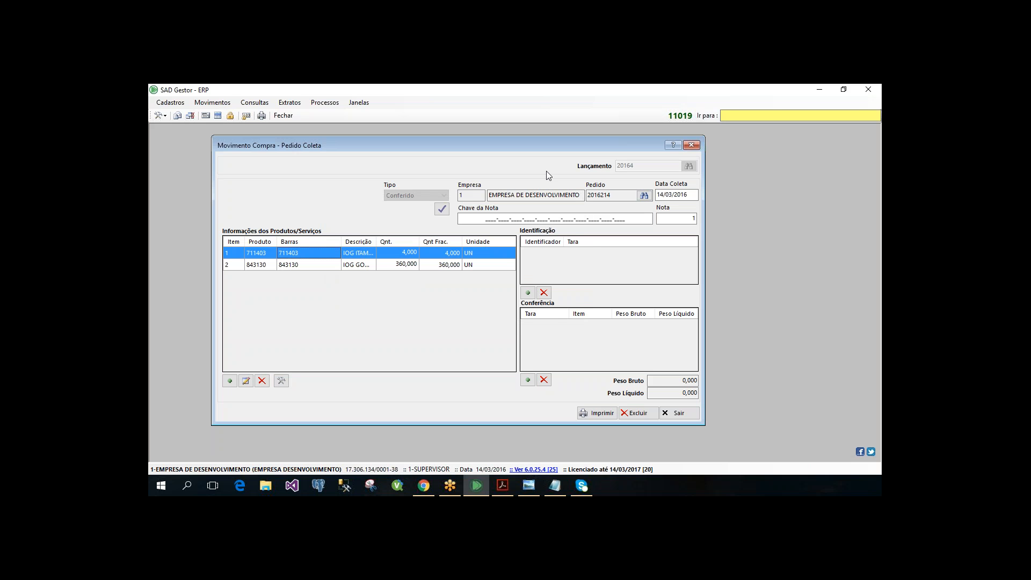
key(Escape)
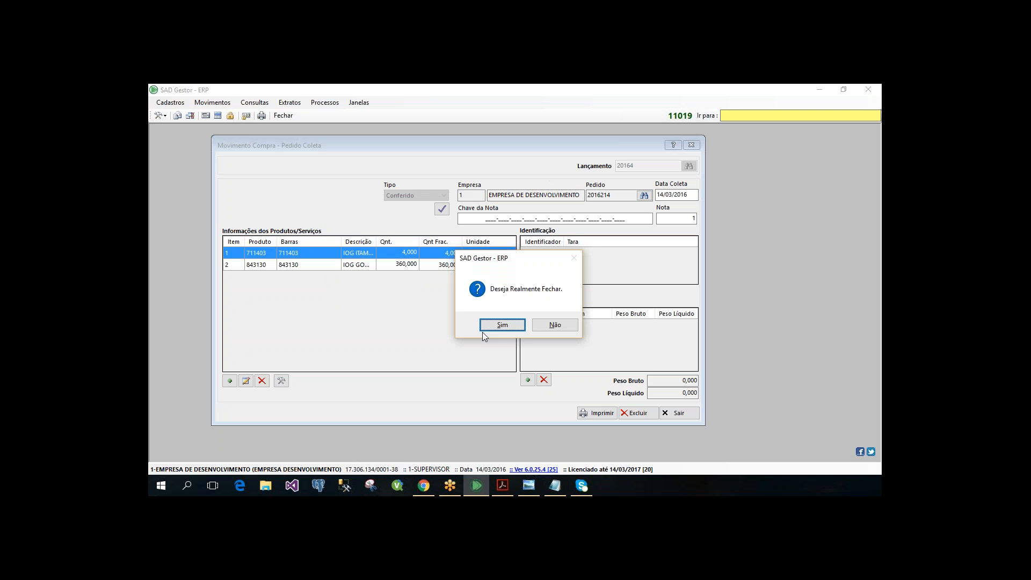
click(555, 326)
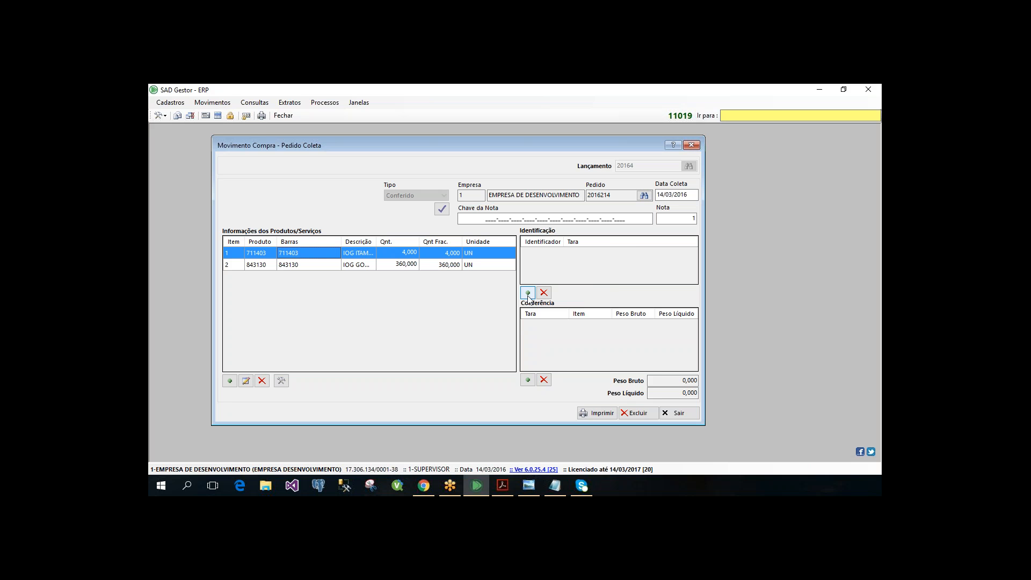
- Try to add an identification entry to the order collection
click(529, 294)
key(Return)
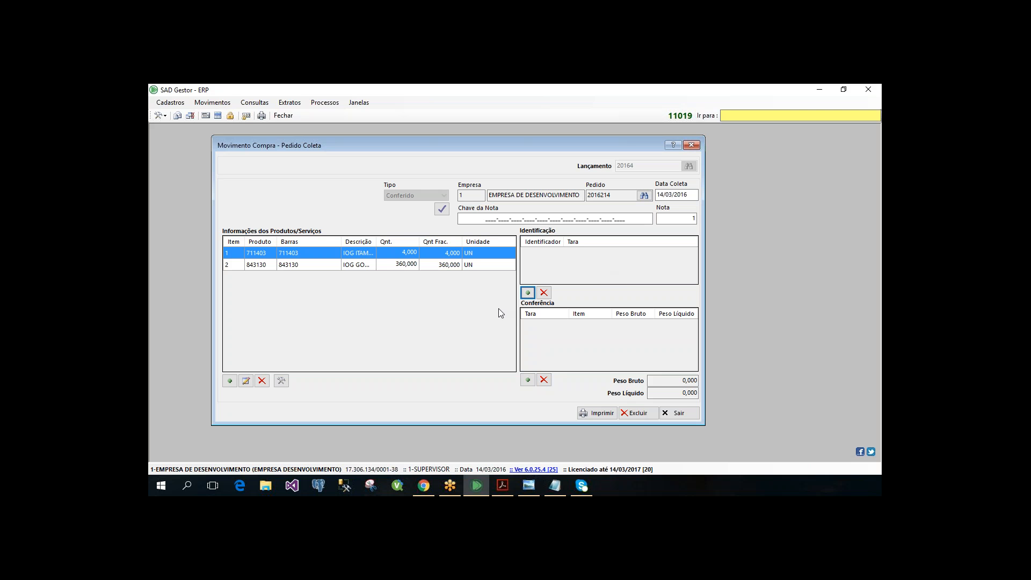
- Leave the loaded collection and start a new order collection with Lançamento 0
click(427, 299)
key(Escape)
key(Return)
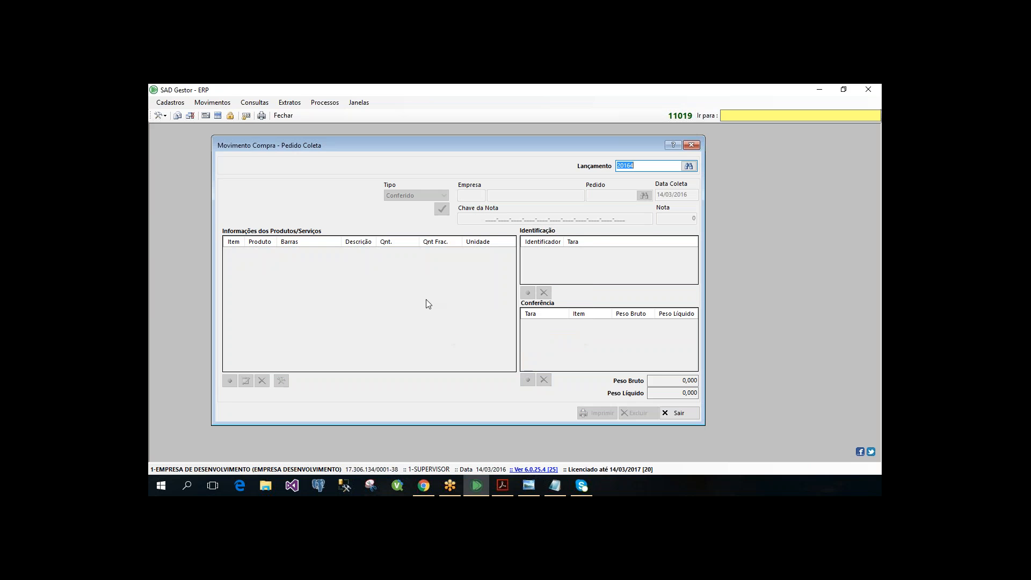
text(0)
key(Return)
key(Return)
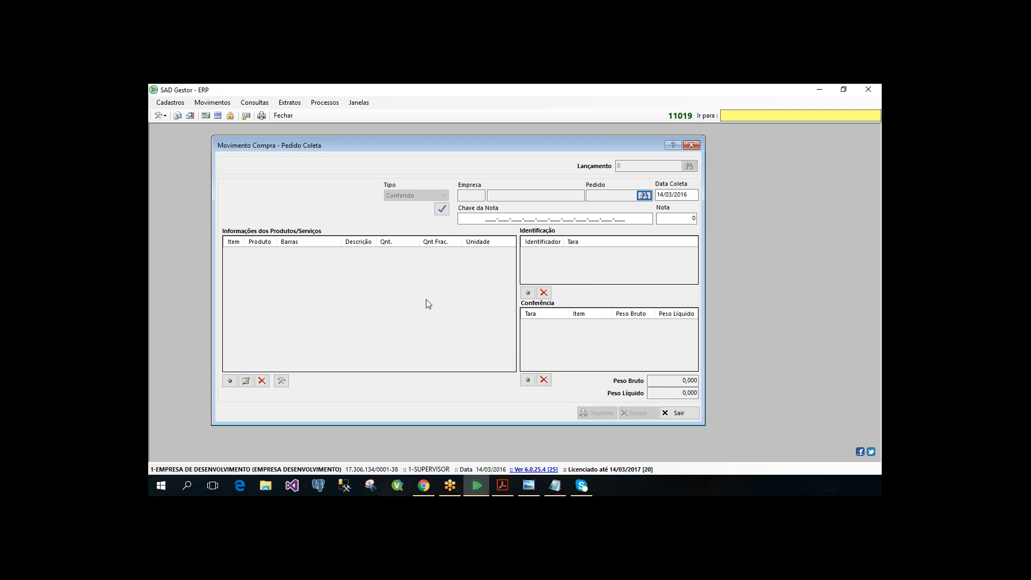
- Review the order search's company and type filters, list all orders from 13/02/2016 to 14/03/2016, and leave the search
click(643, 196)
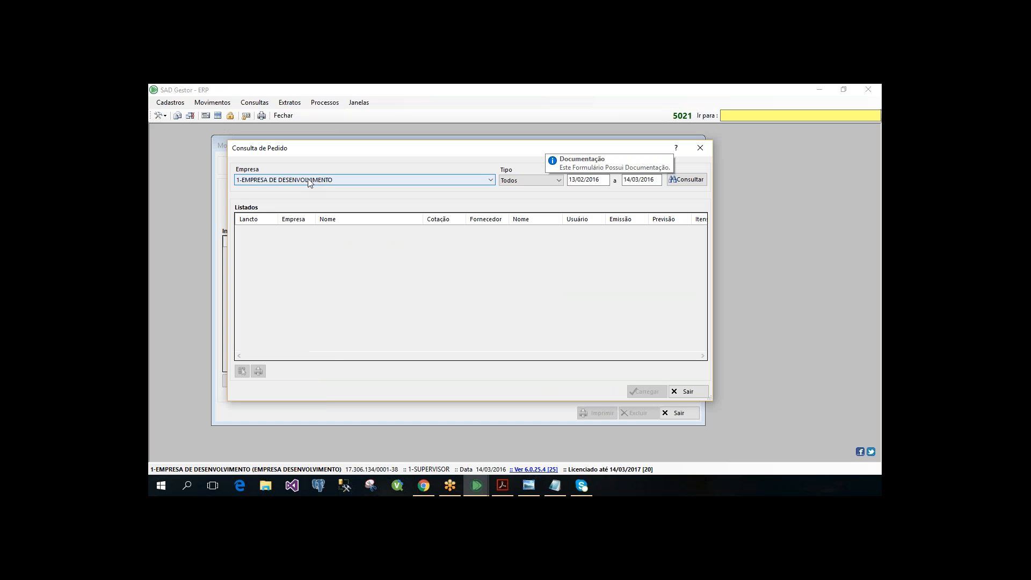
click(309, 180)
click(301, 190)
click(297, 181)
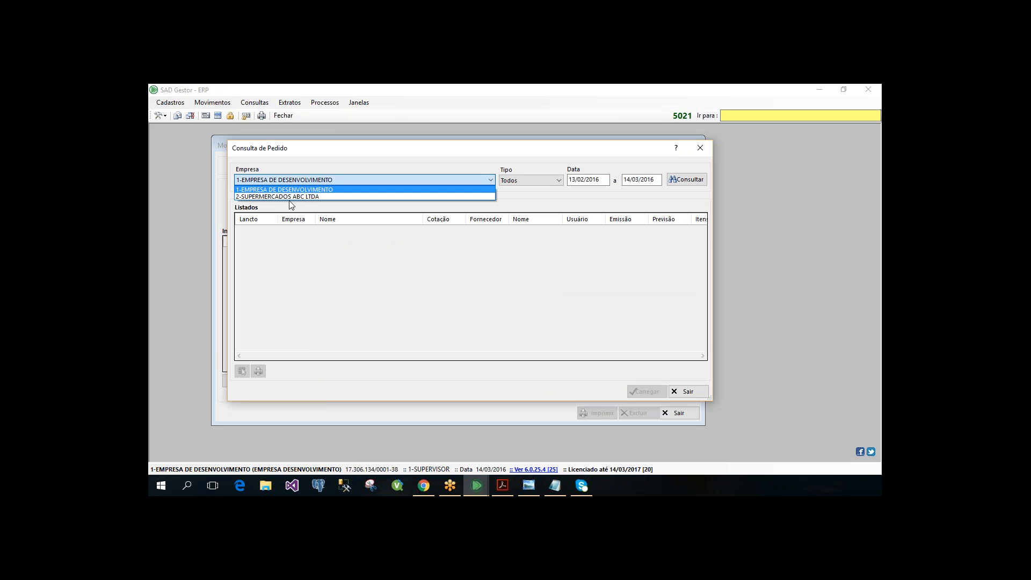
click(296, 179)
click(534, 181)
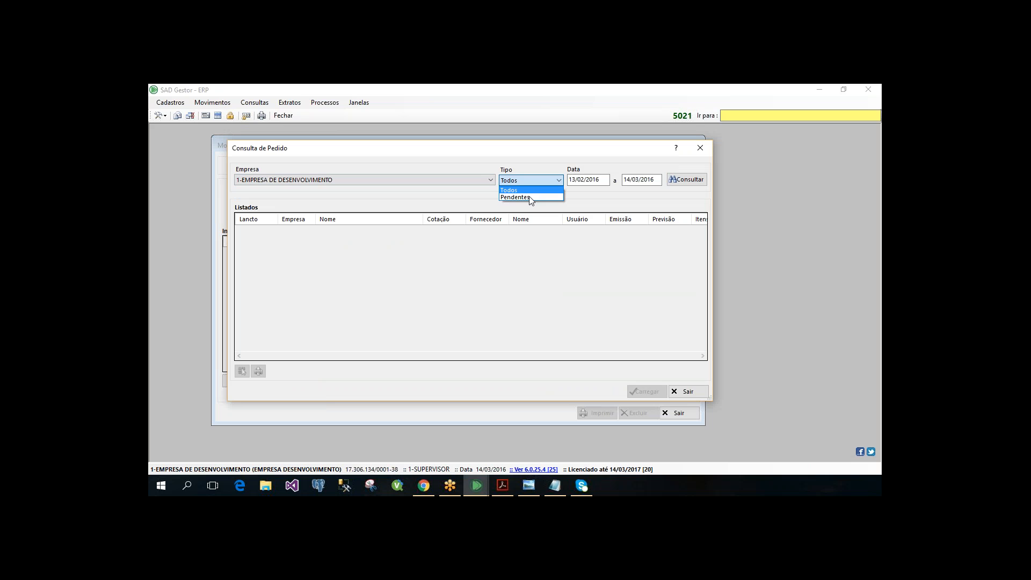
key(Return)
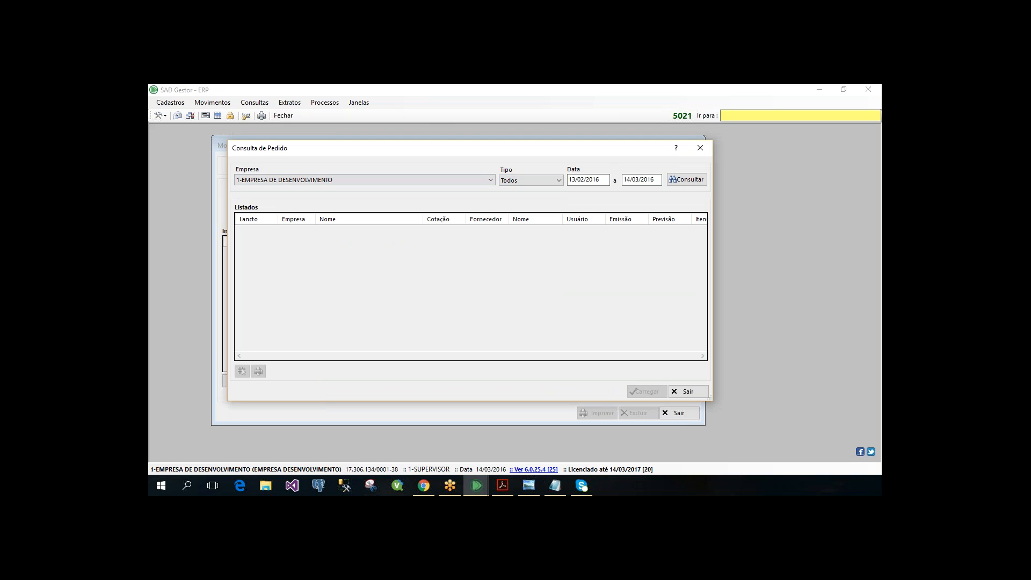
key(Tab)
click(687, 180)
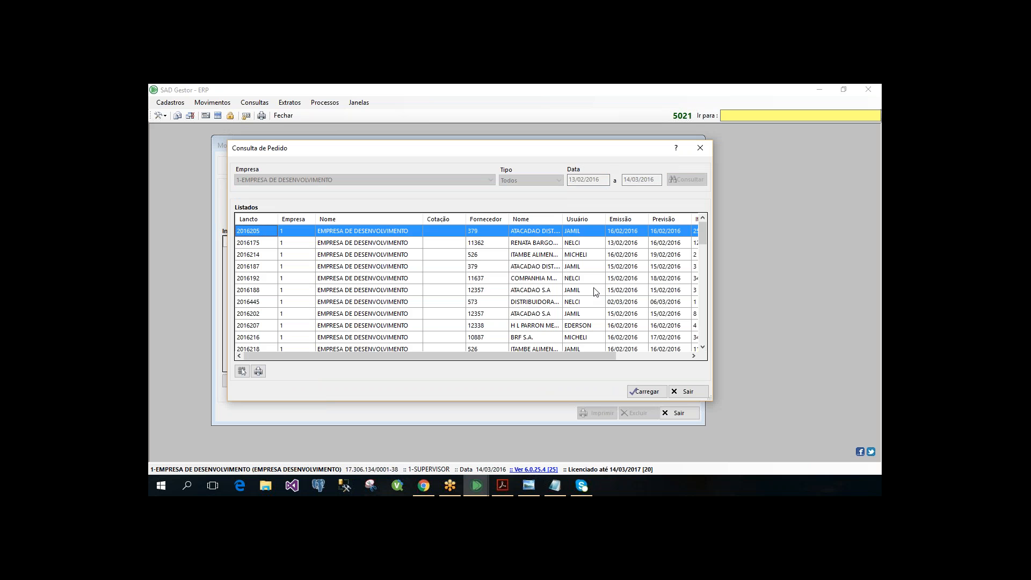
scroll(593, 289, down, 12)
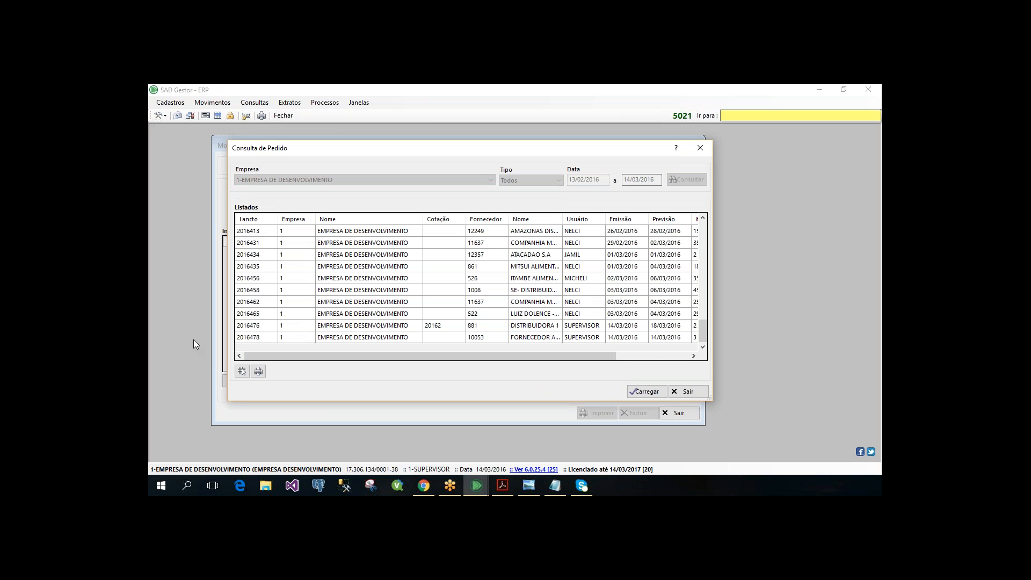
key(Escape)
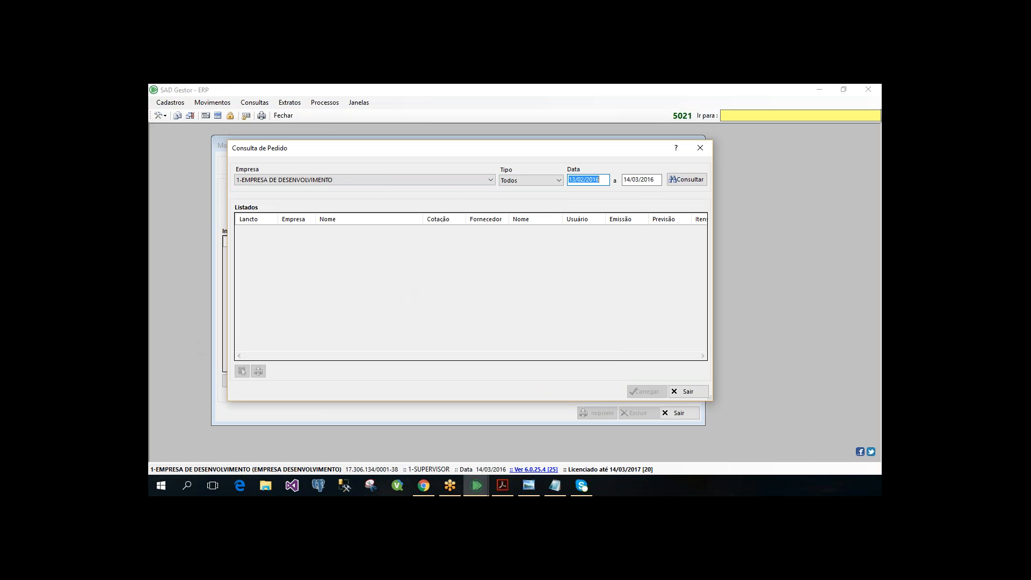
key(Escape)
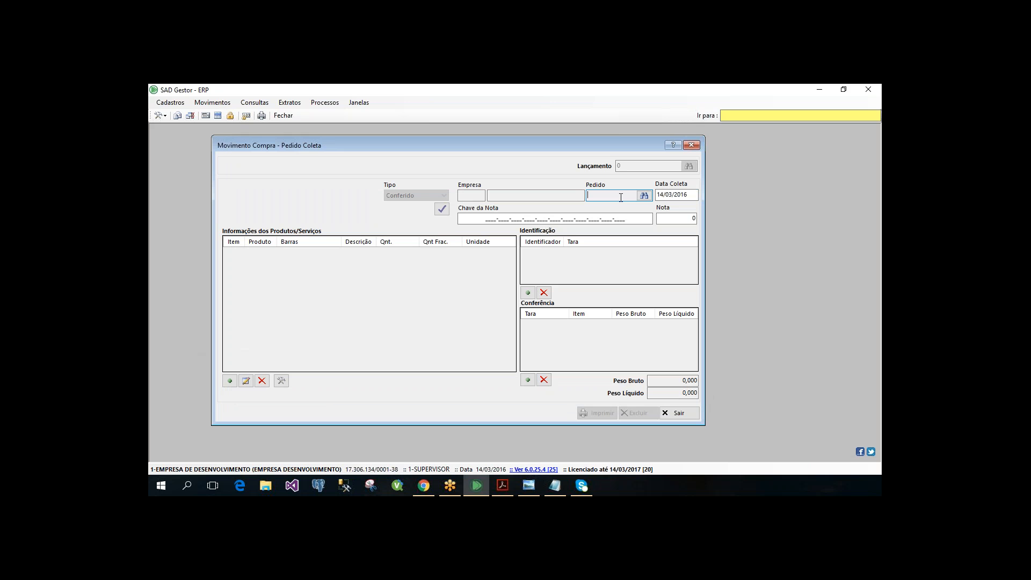
- Search the orders again and load the ITAMBE order issued 16/02/2016 with delivery forecast 19/02/2016 into the collection
click(644, 196)
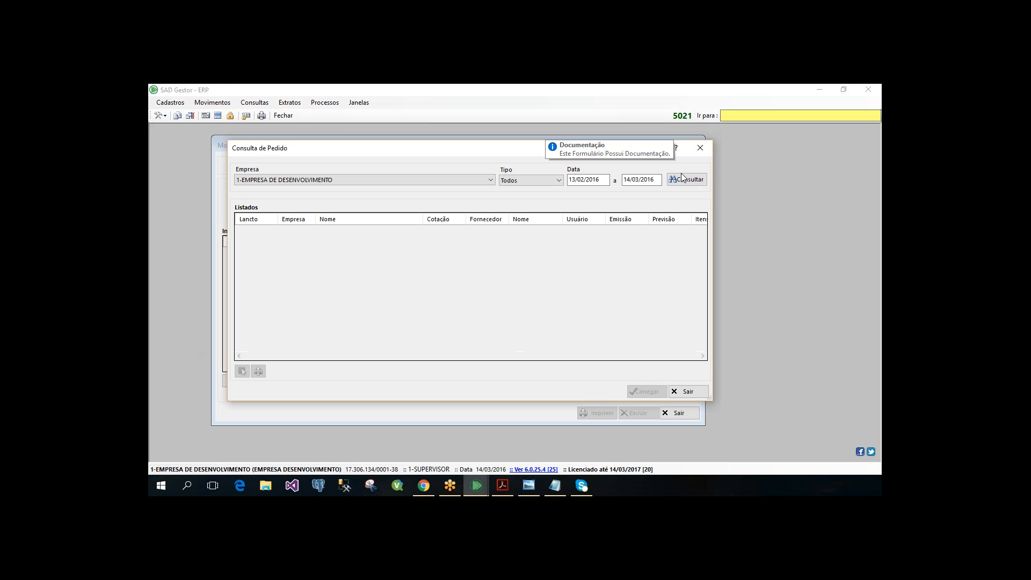
click(682, 179)
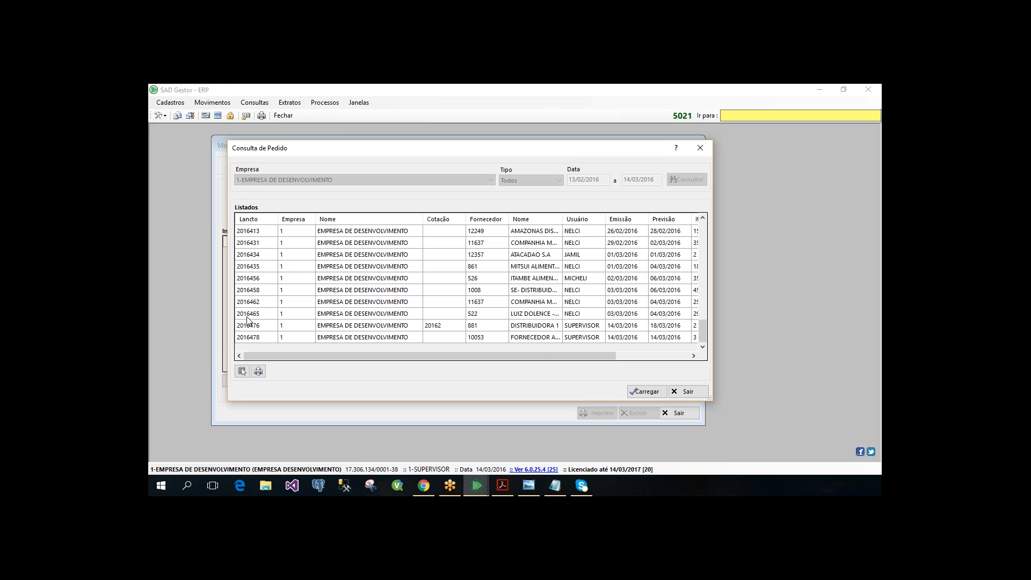
click(256, 291)
scroll(256, 290, up, 5)
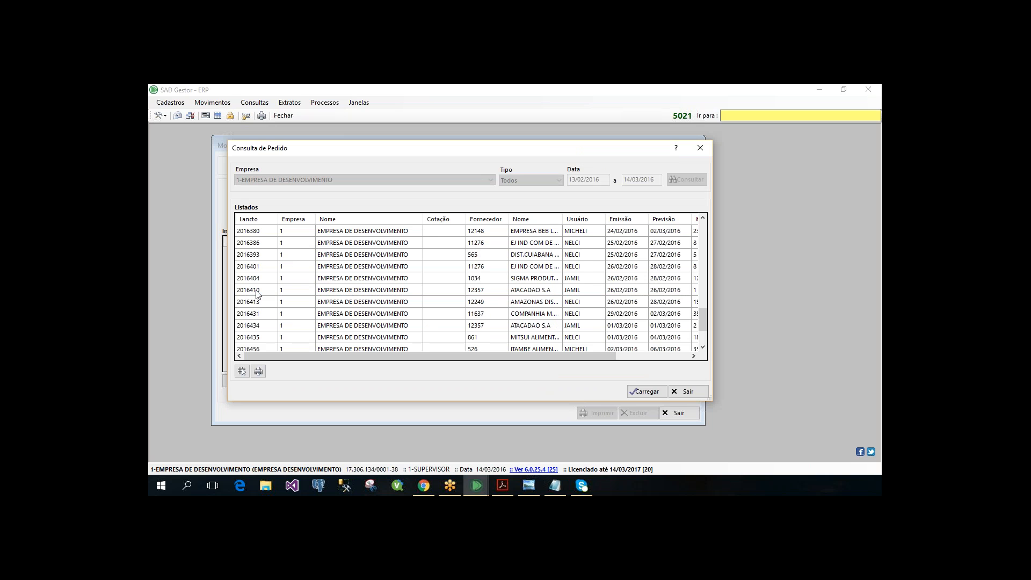
scroll(256, 292, up, 6)
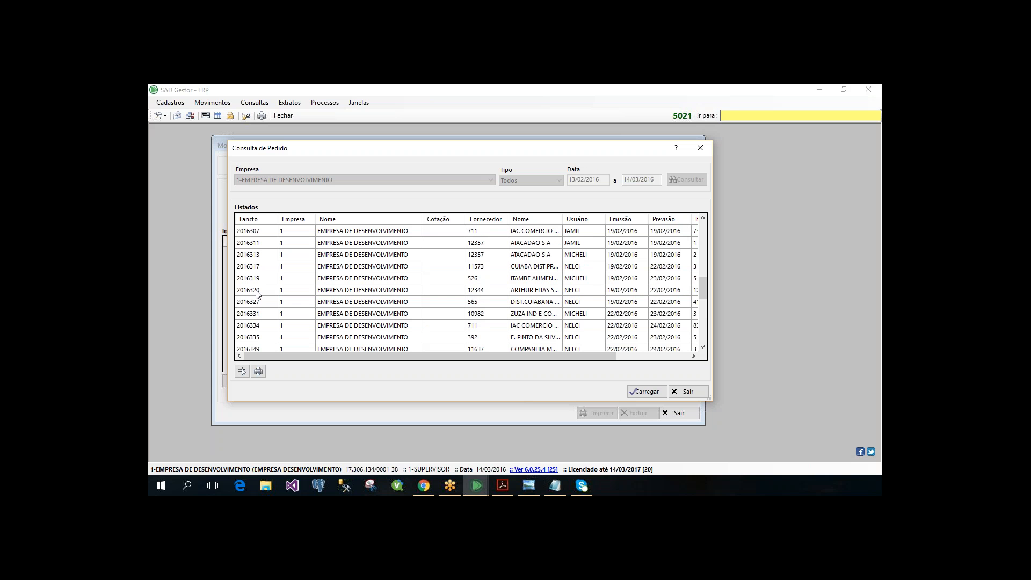
scroll(256, 292, up, 2)
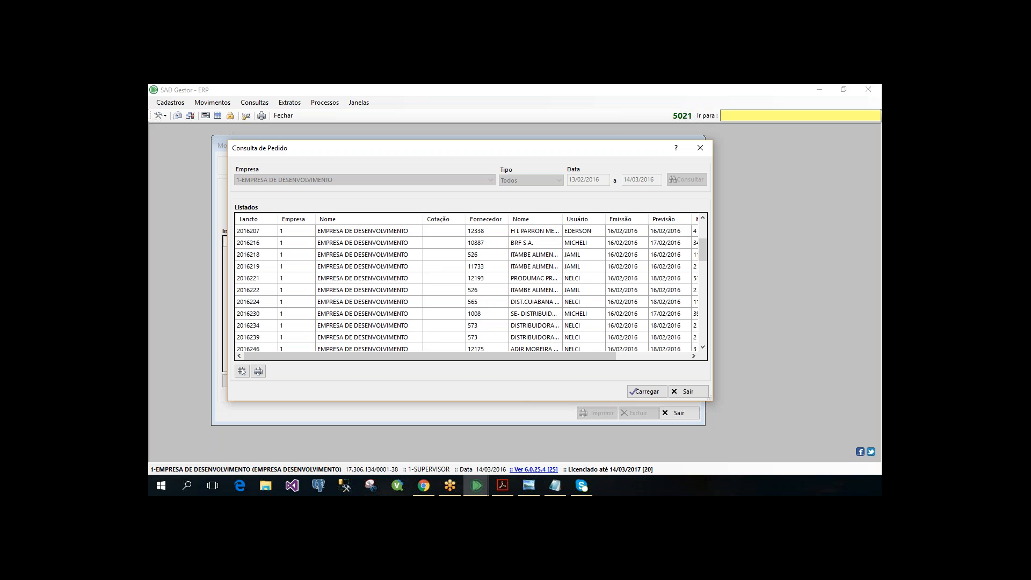
click(256, 243)
scroll(257, 278, up, 1)
scroll(257, 278, up, 2)
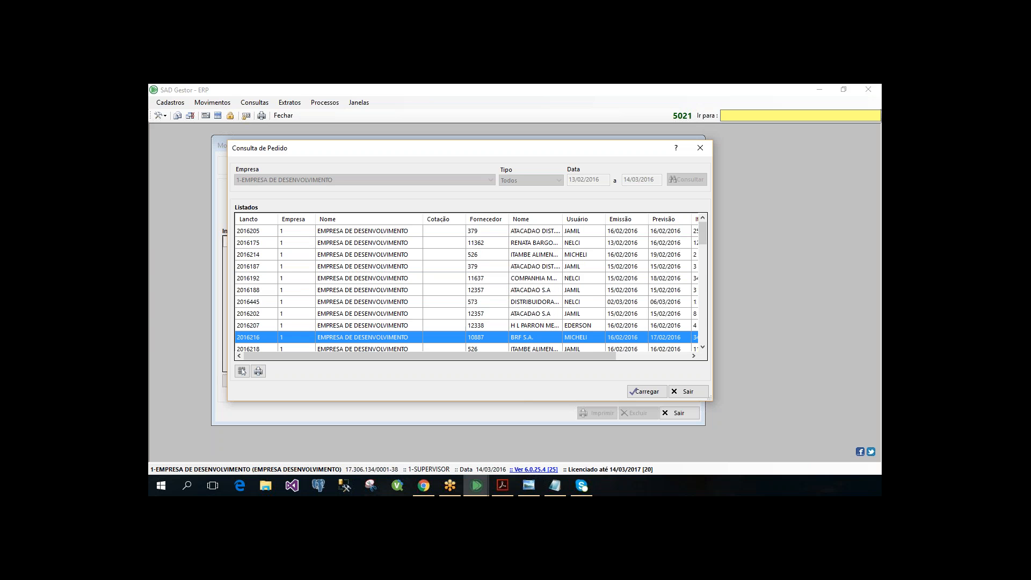
click(257, 255)
click(645, 392)
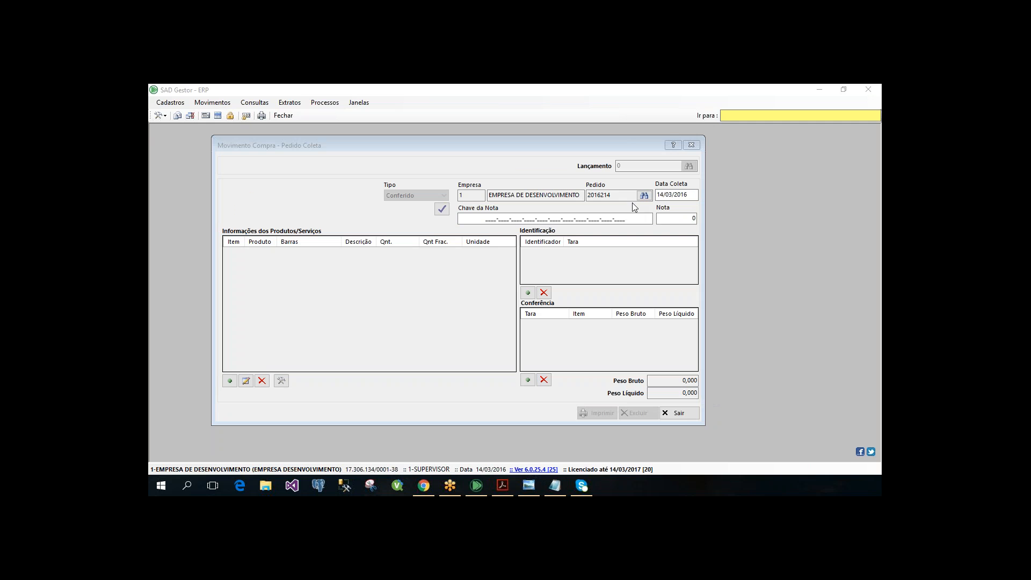
- Enter the electronic invoice's access key in the collection's Chave da Nota field
click(615, 195)
drag(615, 196, 583, 214)
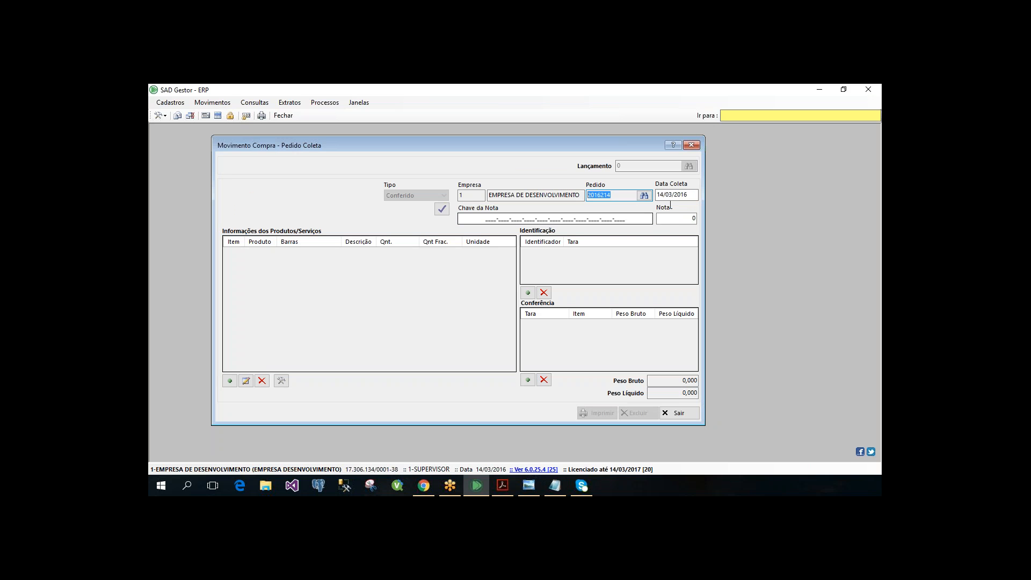
key(Tab)
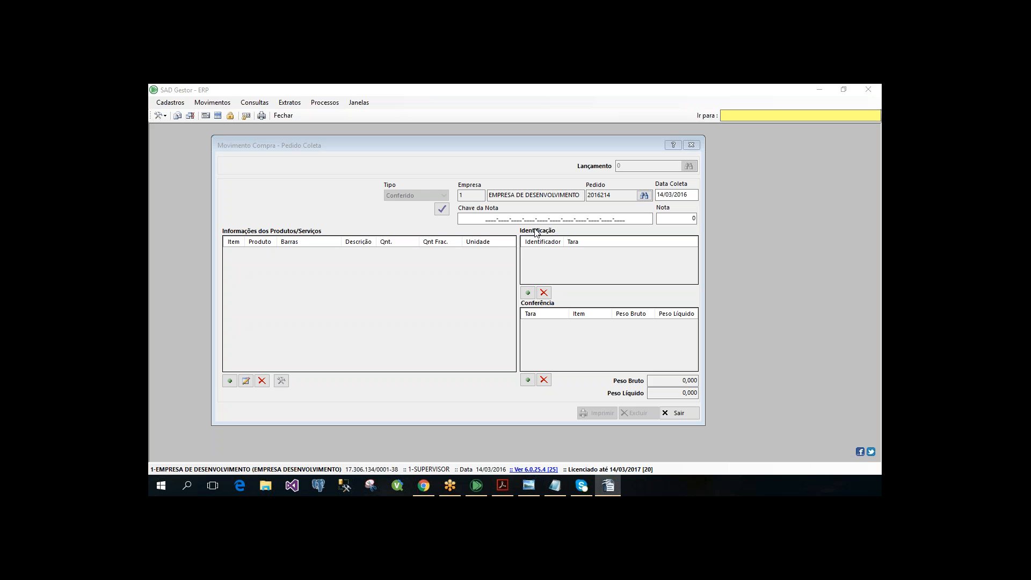
click(451, 219)
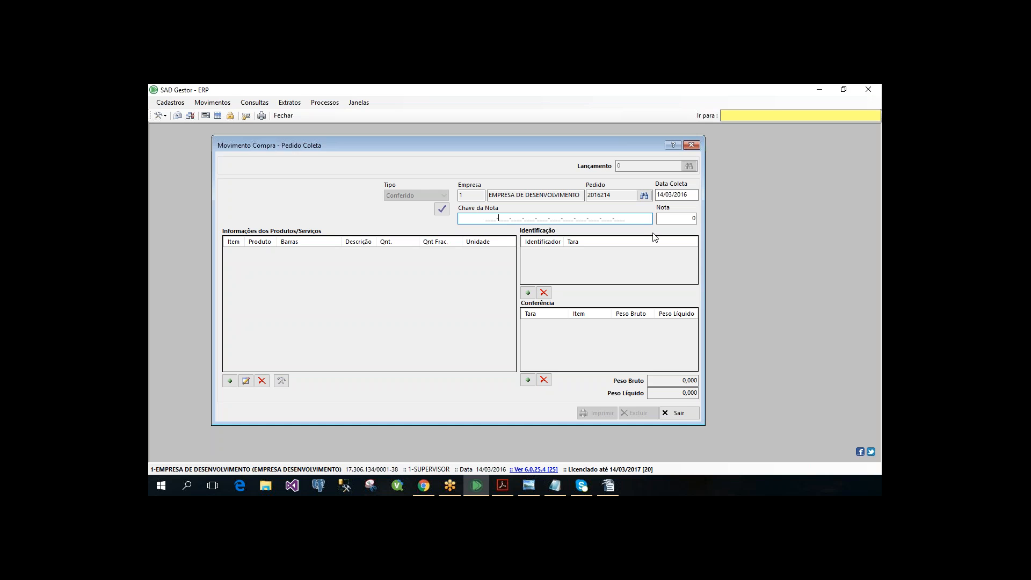
key(Return)
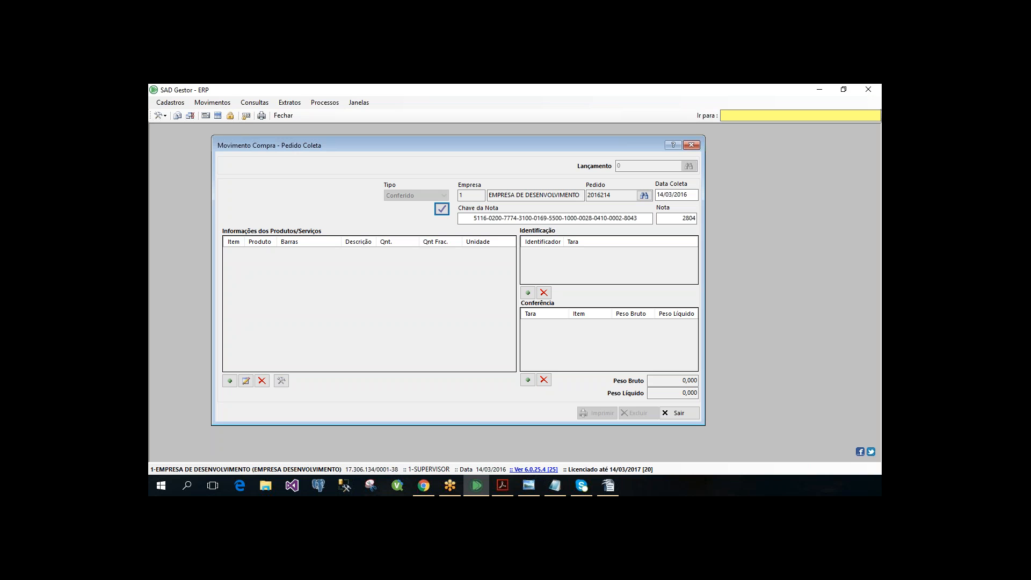
- Open the Pedido de Compra movement from Minha Área de Trabalho and load the same ITAMBE purchase order, keeping its form open
key(alt+Tab)
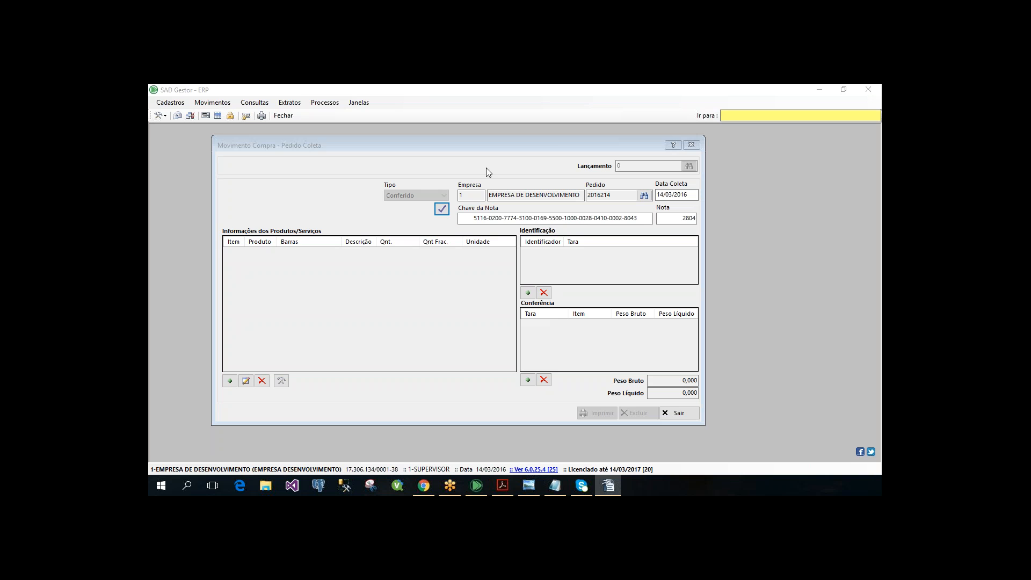
key(alt+Tab)
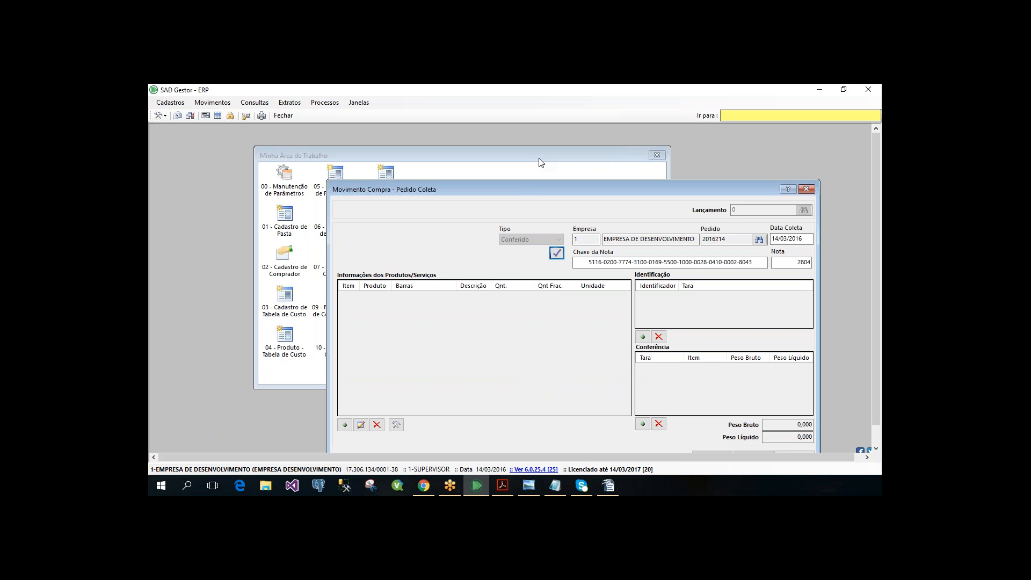
key(alt+Tab)
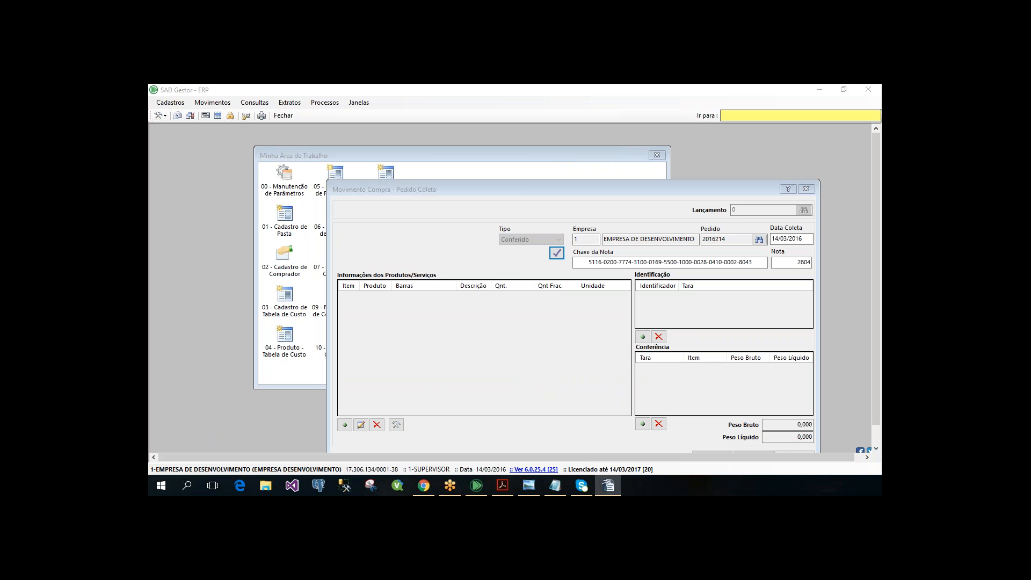
click(389, 161)
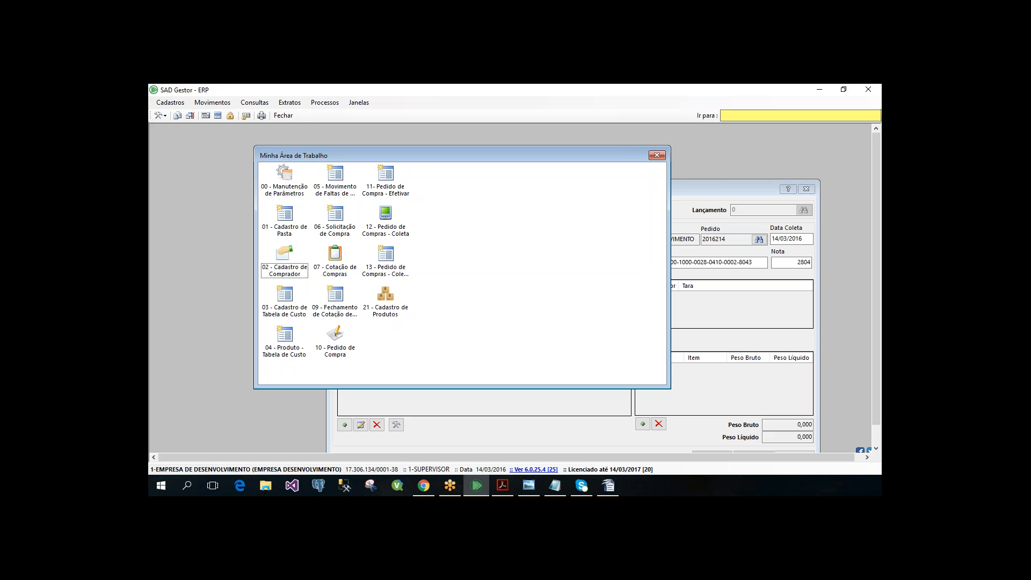
double_click(335, 341)
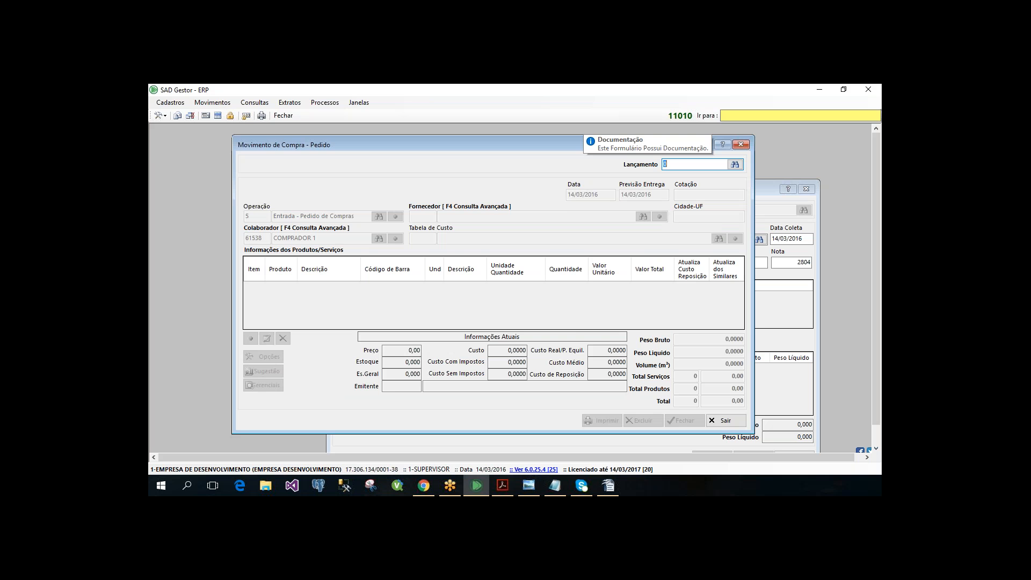
text(2016214)
key(Return)
key(Escape)
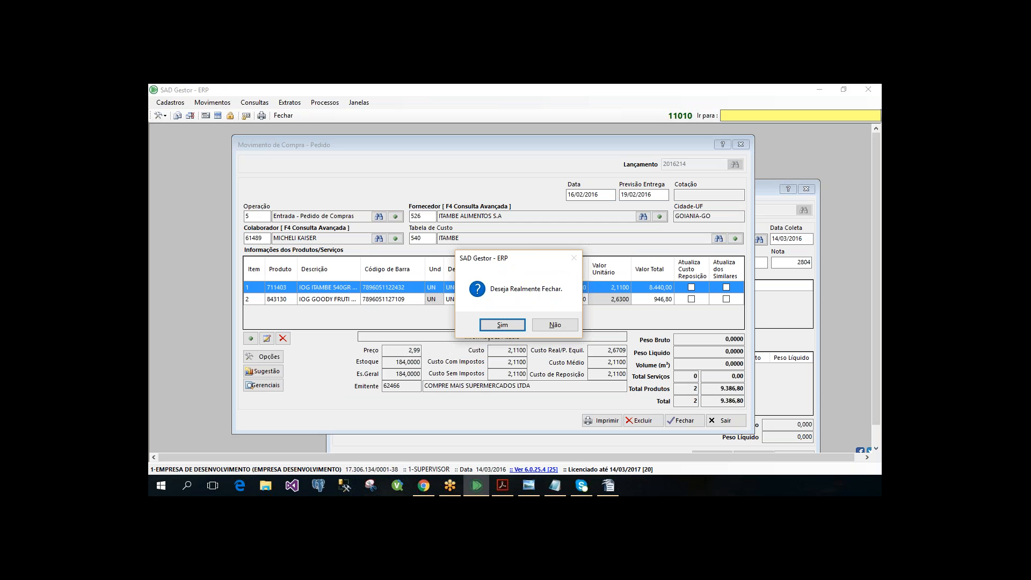
key(alt+Tab)
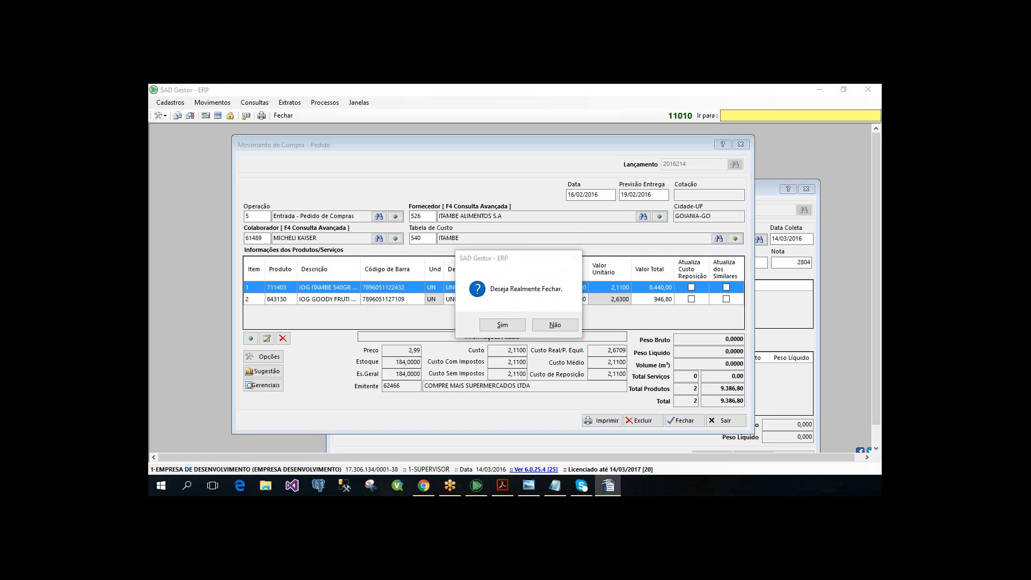
click(542, 263)
click(555, 325)
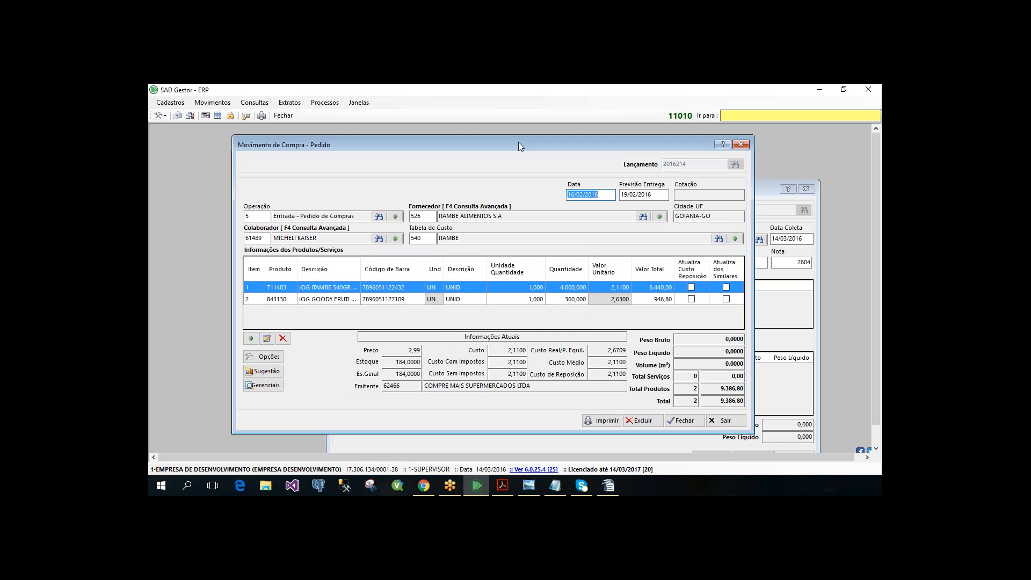
- Return to the Pedido Coleta form and try to add a product line to the new collection
click(781, 305)
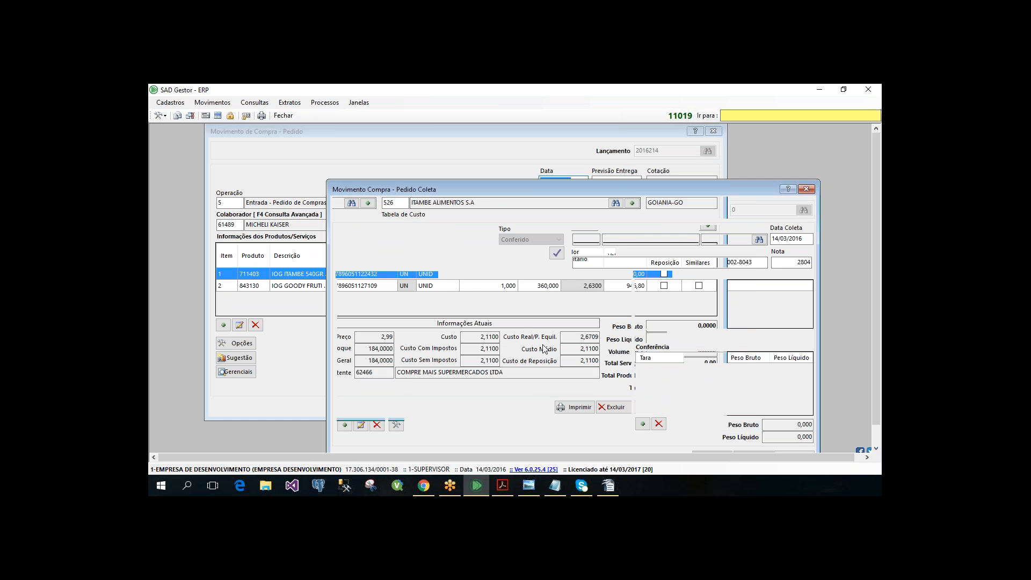
key(Tab)
key(Tab)
key(Tab)
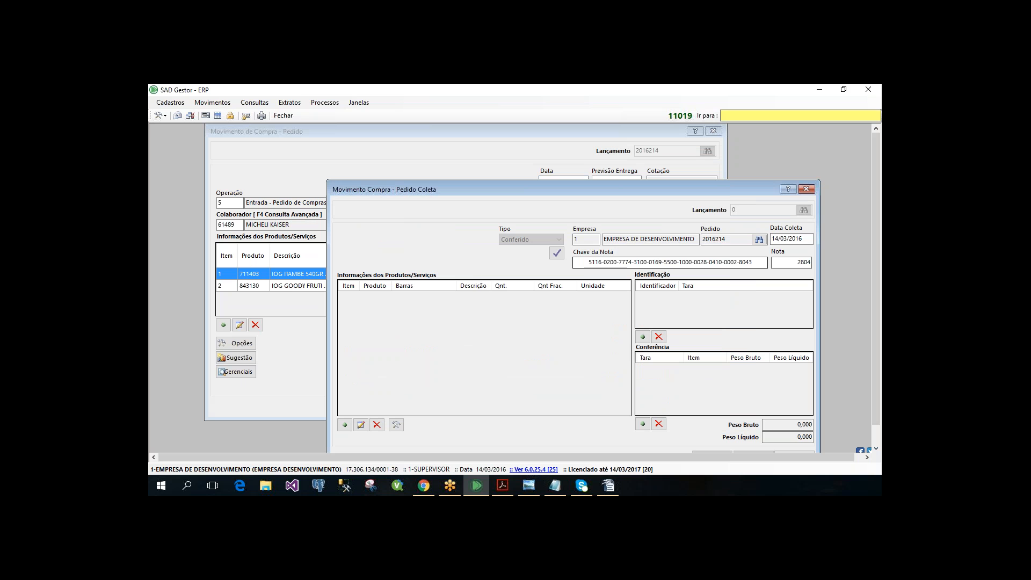
key(Return)
key(Return)
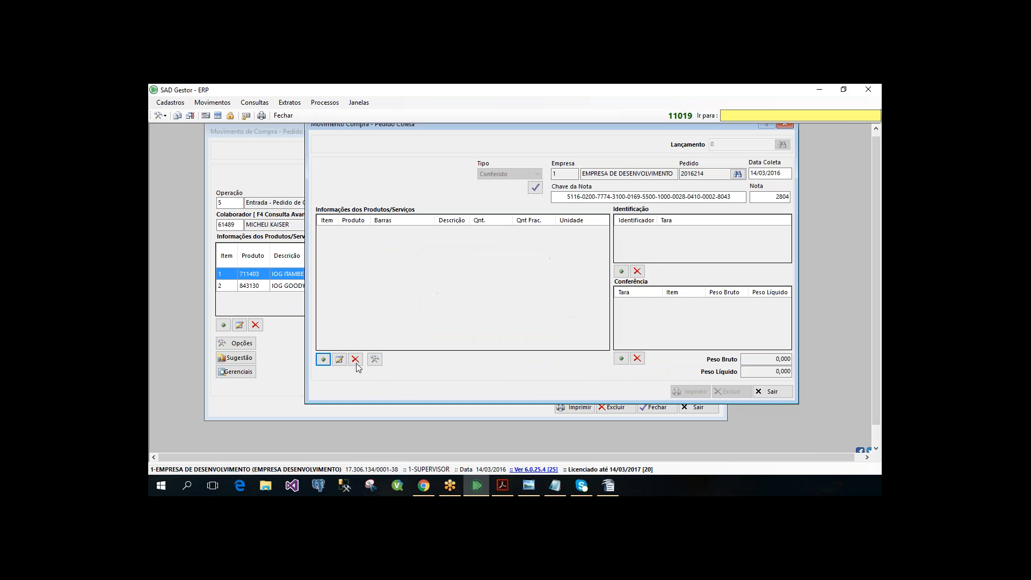
- Fill in the collection's Financeiro payment data with codes 2 and 3 and save it
click(375, 359)
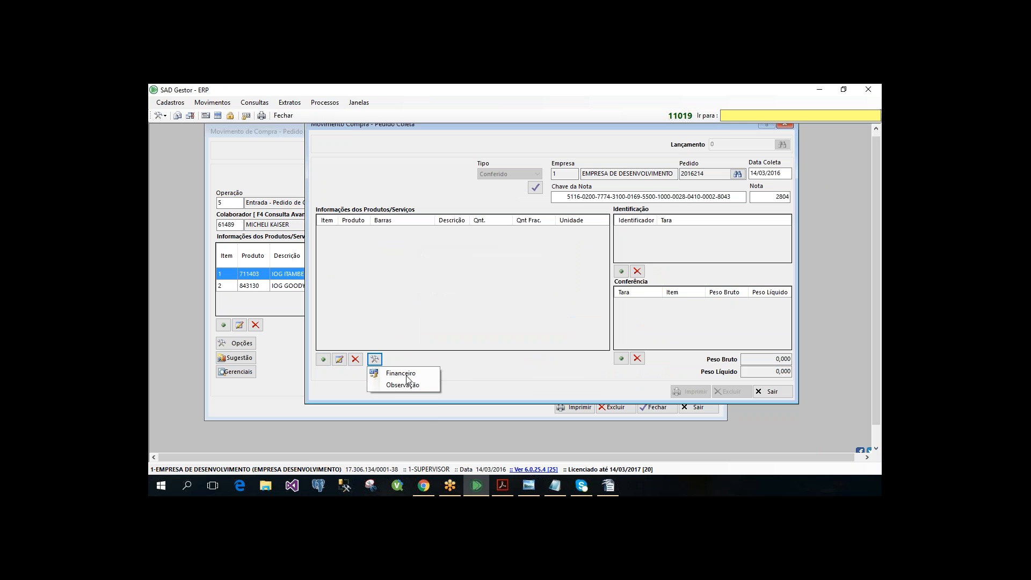
click(406, 374)
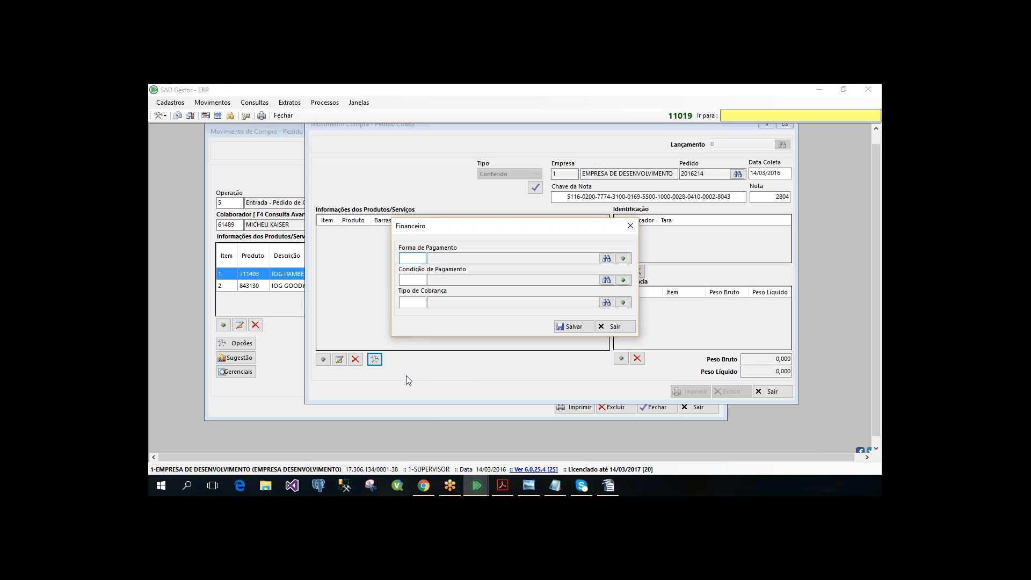
text(2)
key(Return)
text(2)
key(Return)
text(3)
key(Return)
key(Return)
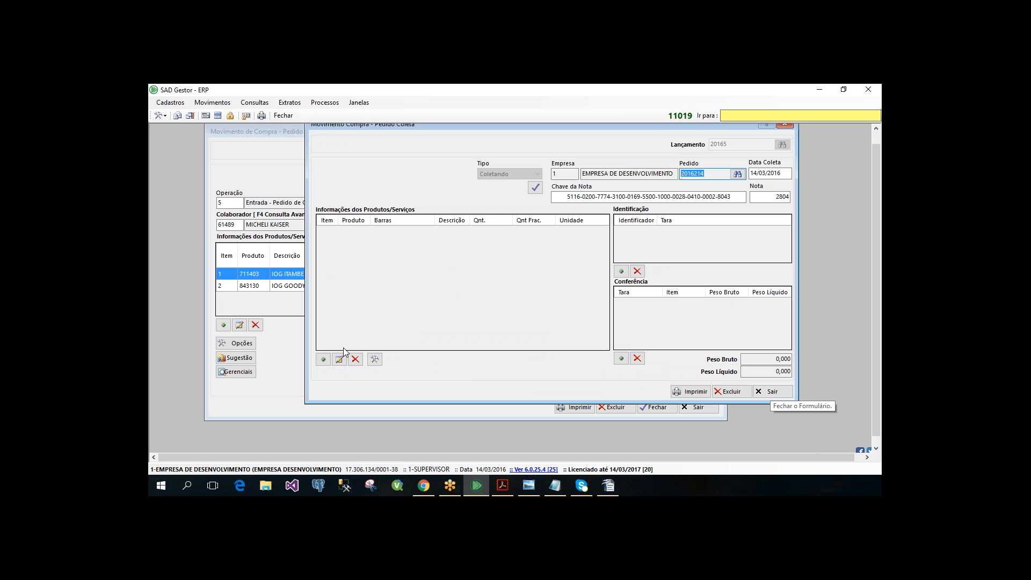
- Try to add a product line and an identification entry to the new collection, and close the Pedido Coleta form
click(323, 360)
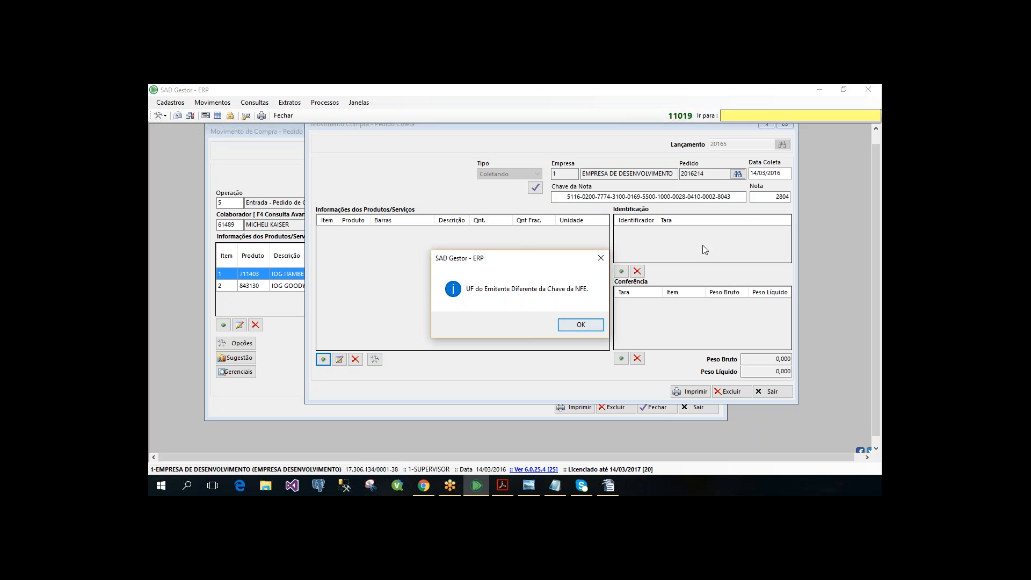
click(590, 322)
click(621, 271)
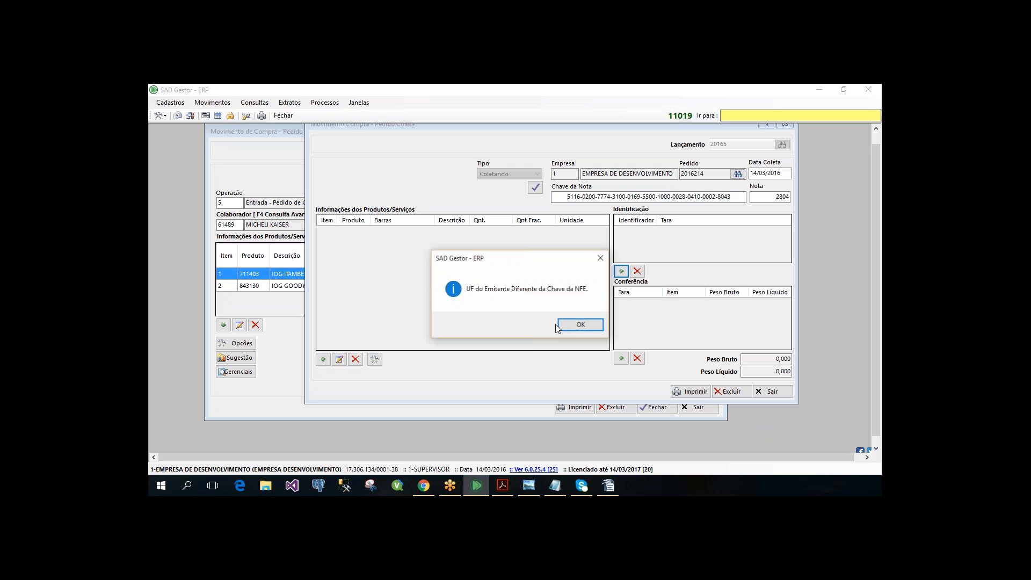
key(Return)
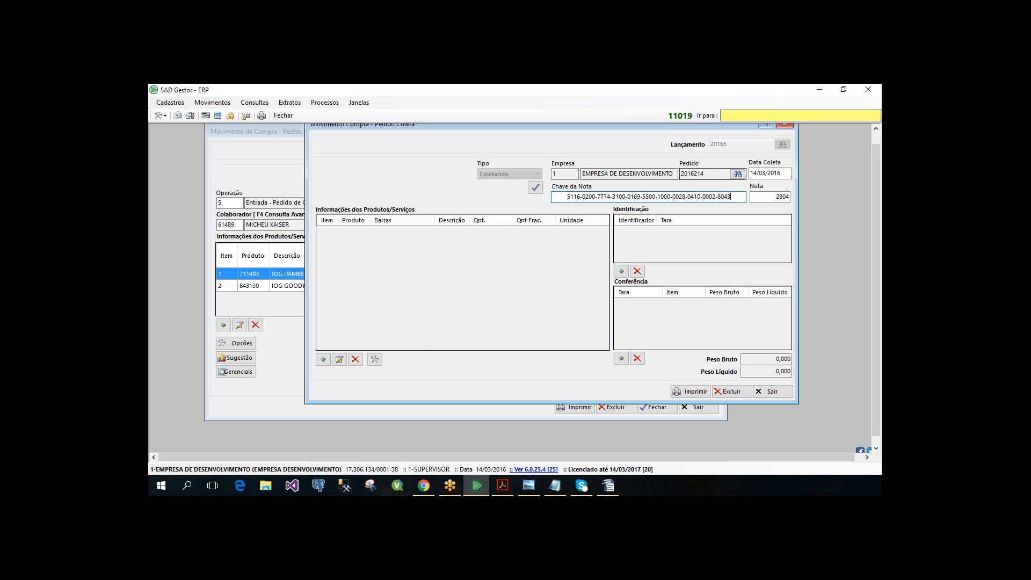
double_click(559, 201)
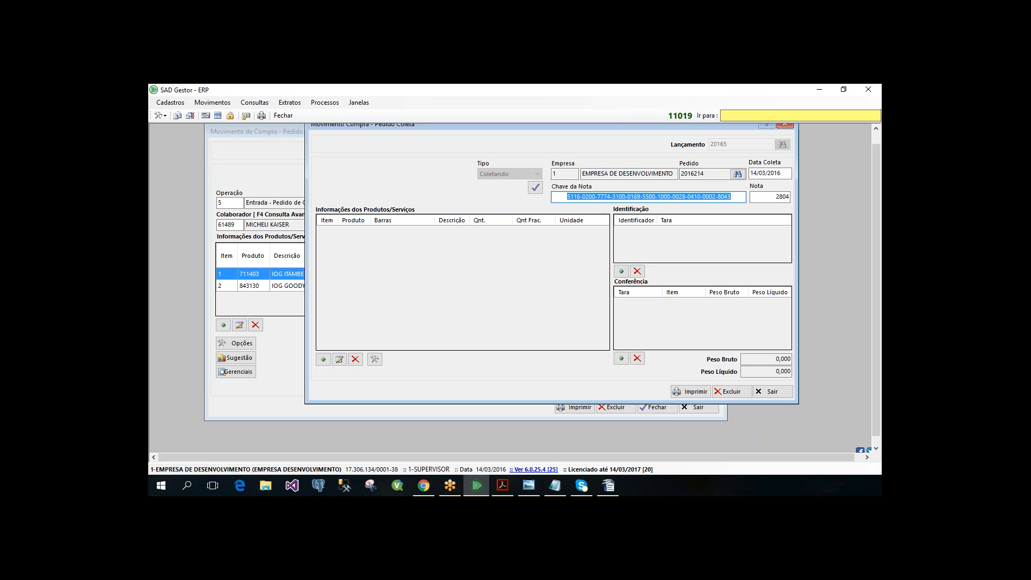
key(Tab)
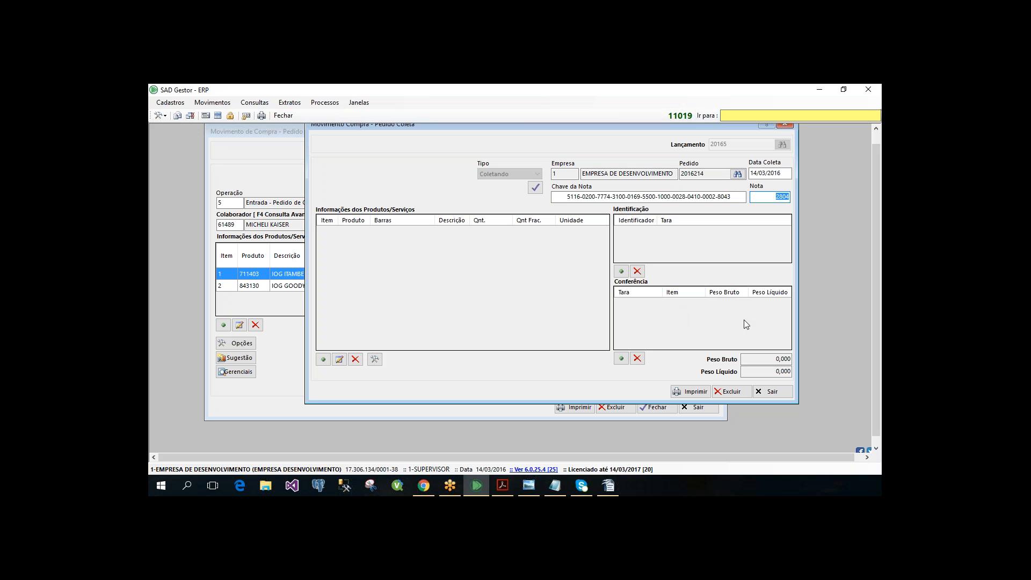
click(767, 395)
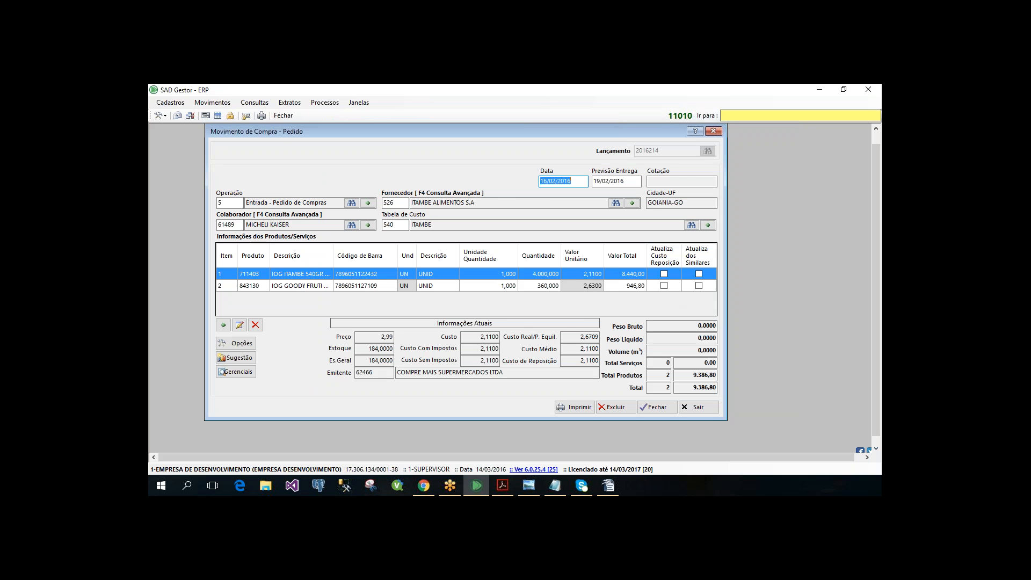
- Open the Pedido - Coleta - Conferência movement and query Coletado and Conferido collections for 14/03/2016
click(212, 103)
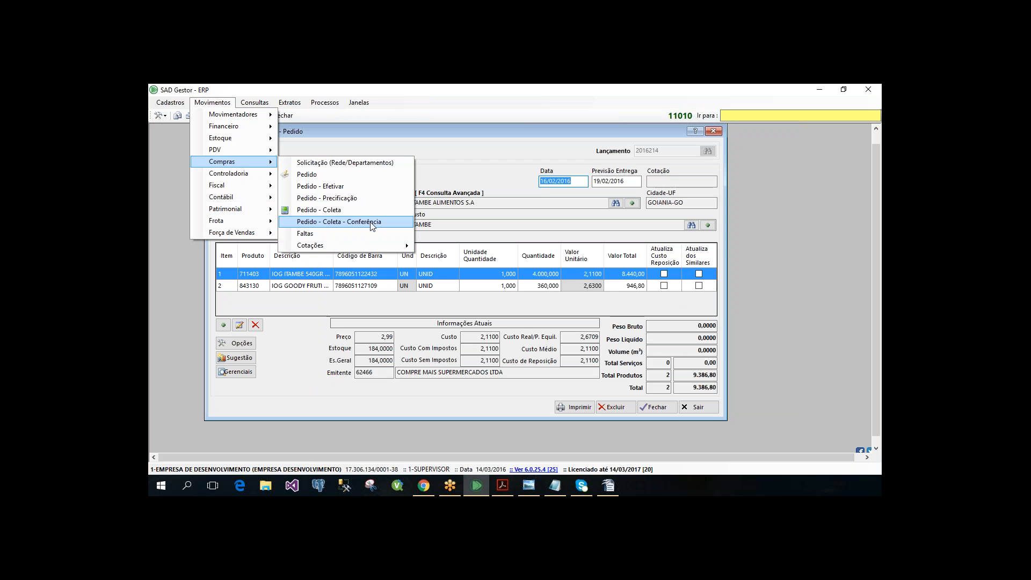
click(372, 224)
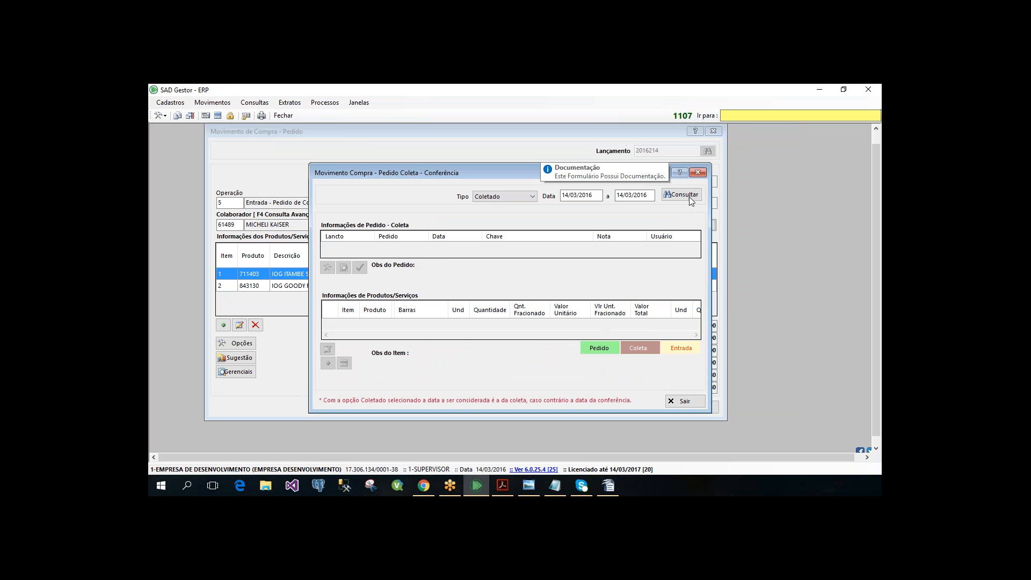
click(691, 199)
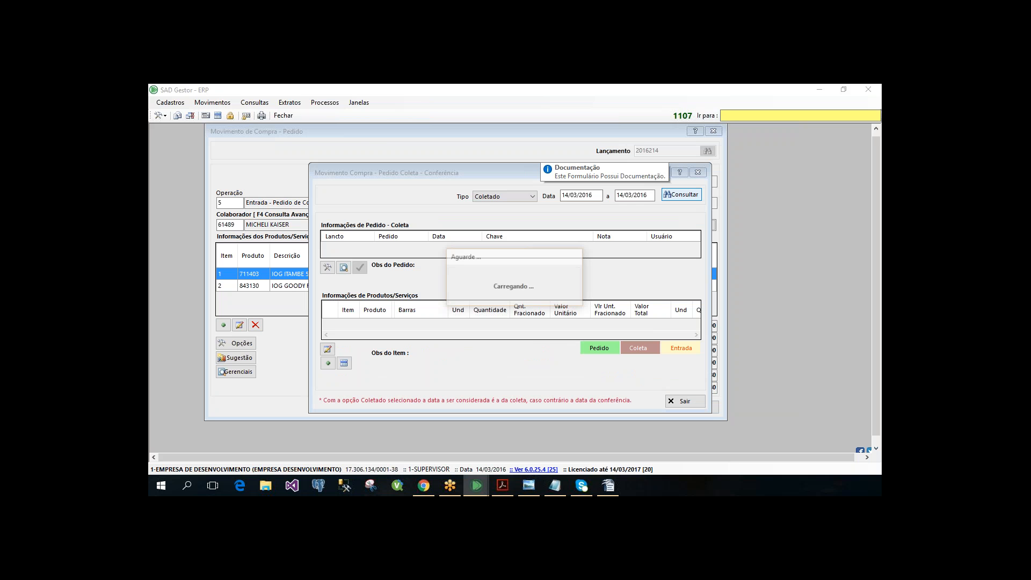
key(Escape)
key(Return)
click(505, 197)
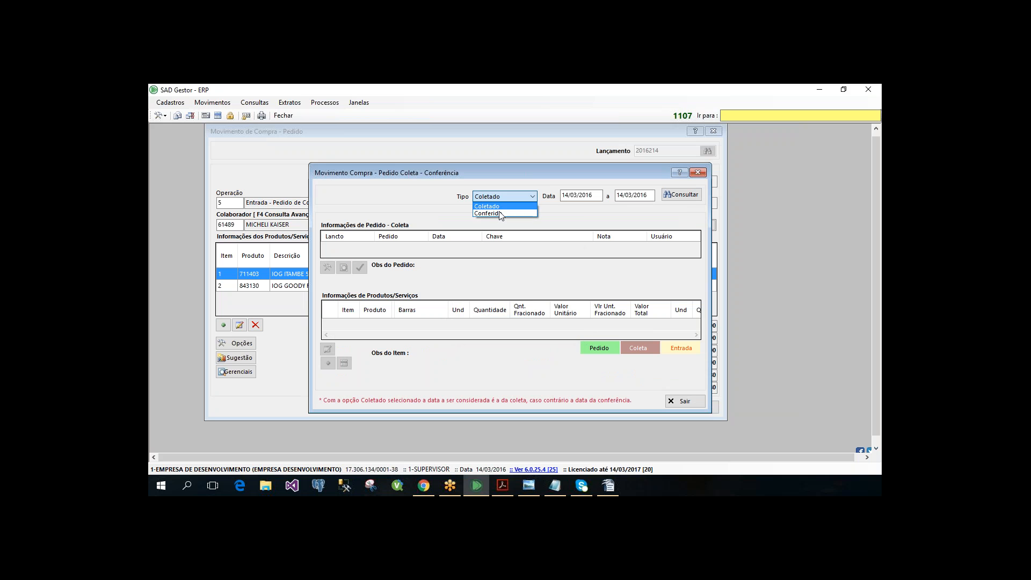
key(Return)
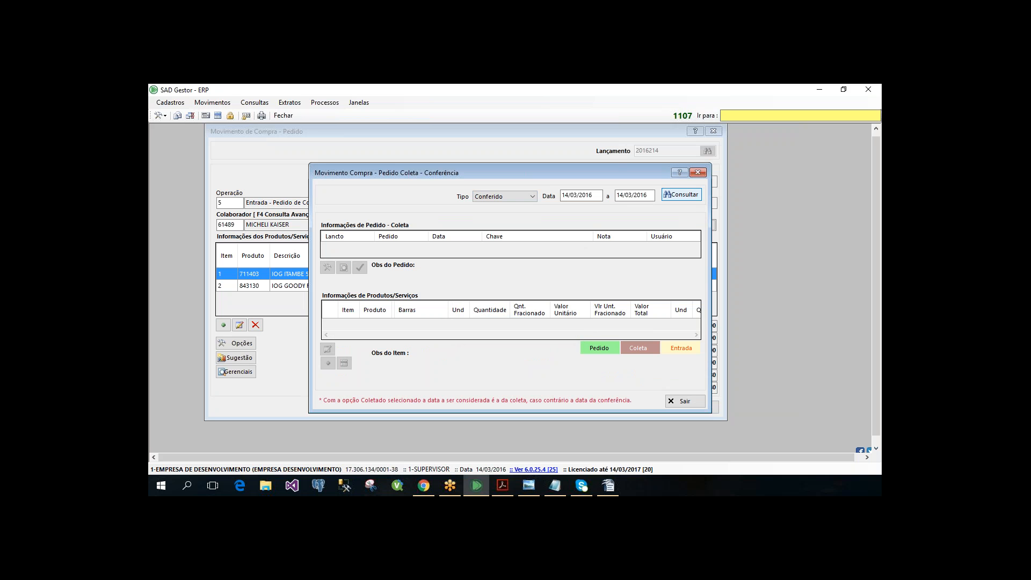
key(Return)
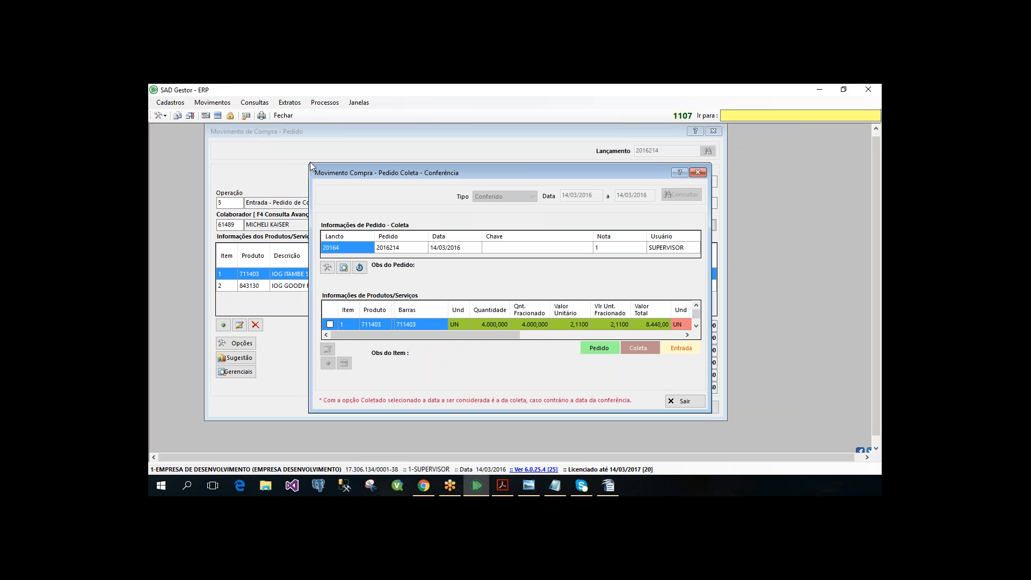
- Enlarge the Conferência form, run and confirm the reversal process on the listed collection, and leave the current query
drag(310, 164, 200, 126)
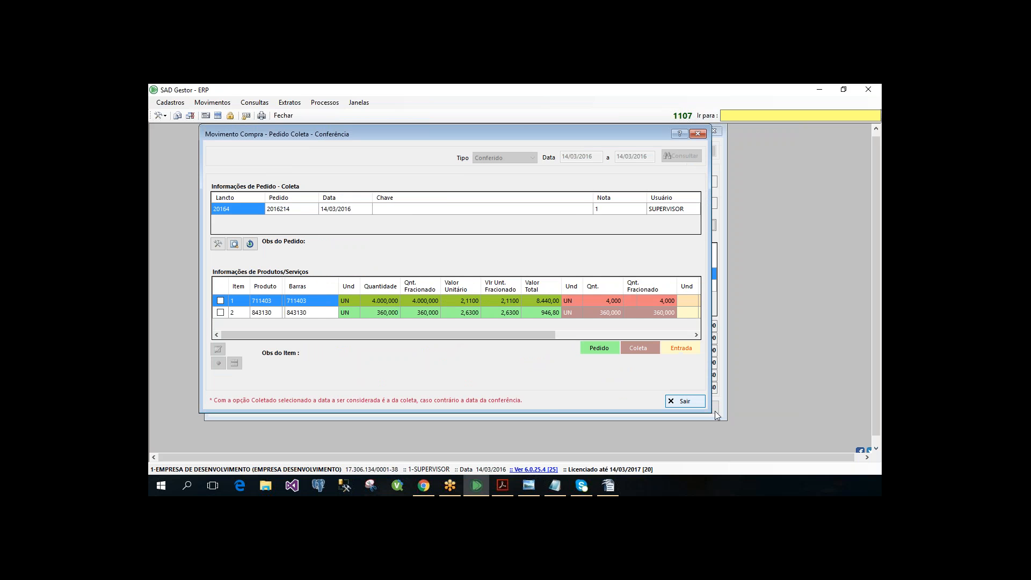
drag(717, 415, 794, 452)
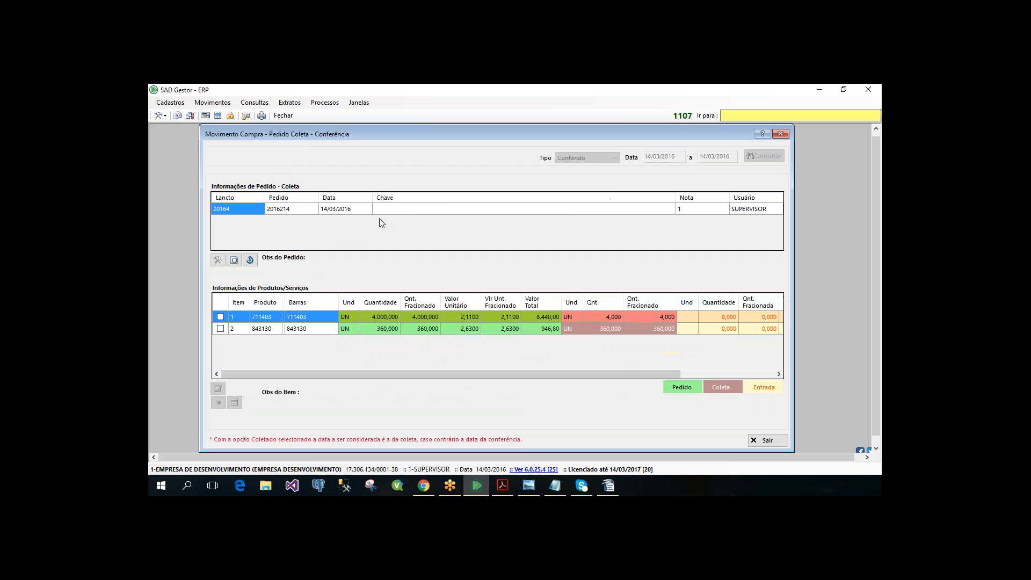
click(403, 209)
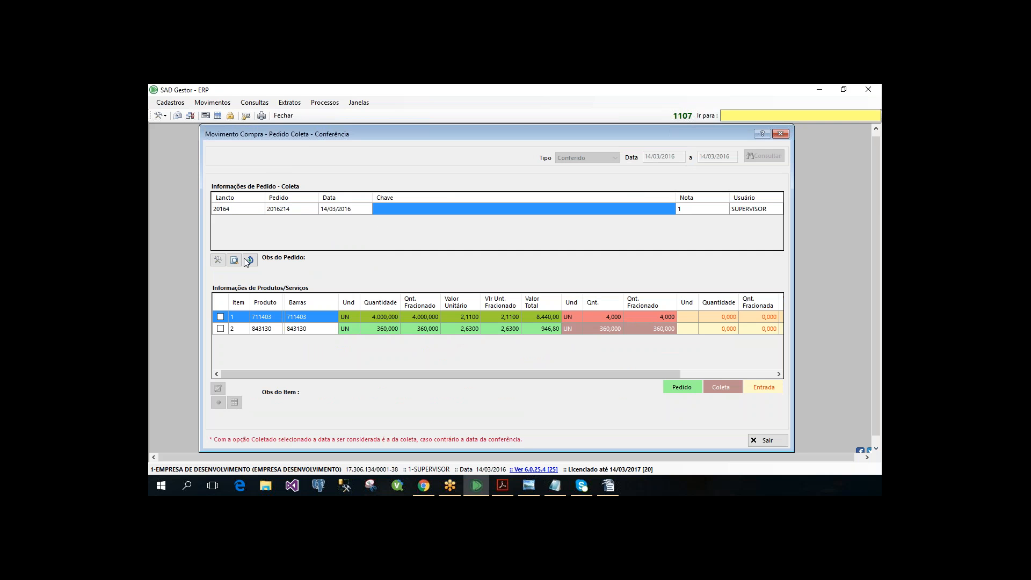
click(218, 260)
click(424, 270)
click(251, 264)
click(517, 329)
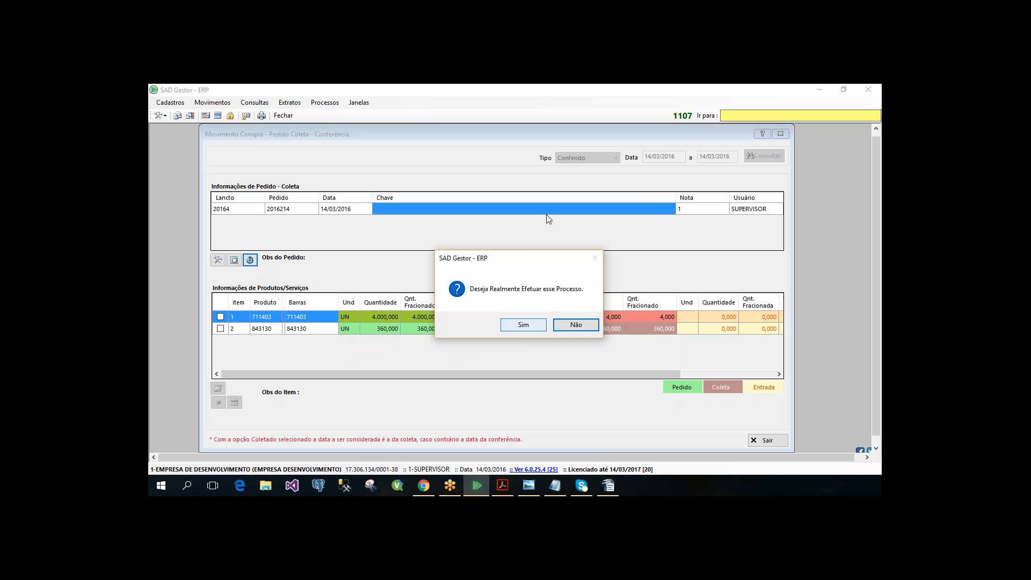
key(Escape)
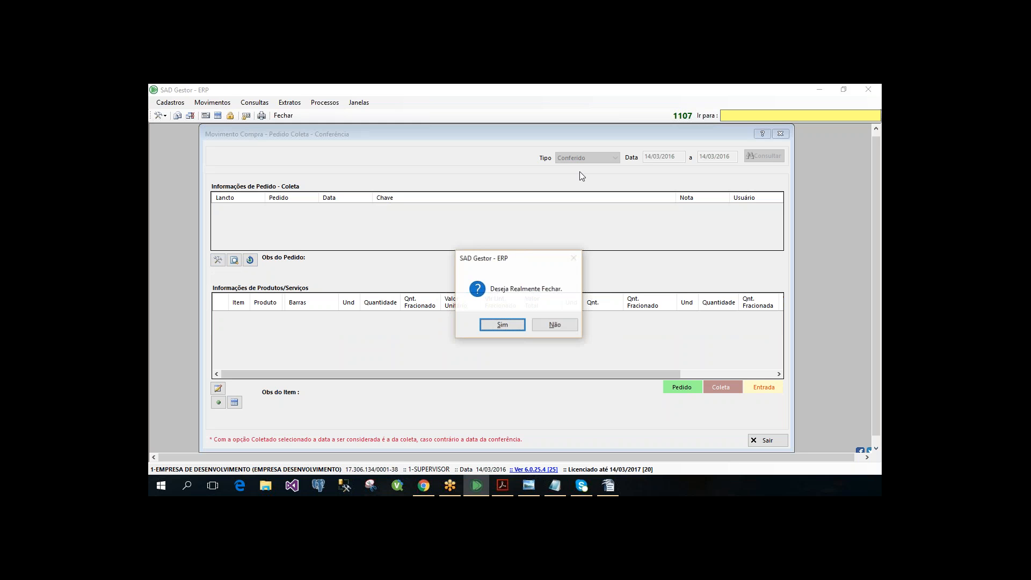
key(Return)
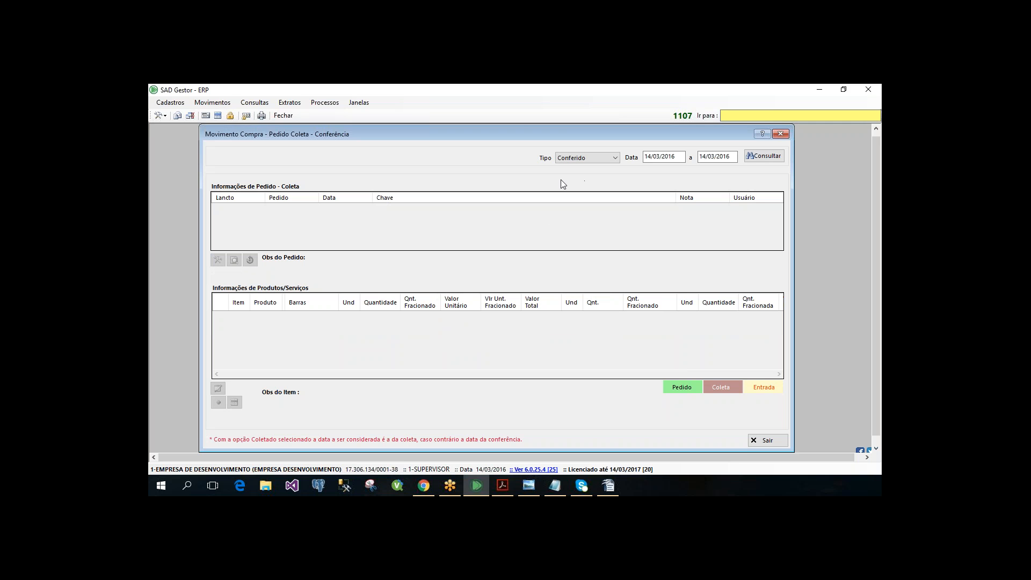
- Query the Coletado collections, extending the date range to 01/01/2016 through 14/03/2016
click(614, 157)
click(575, 172)
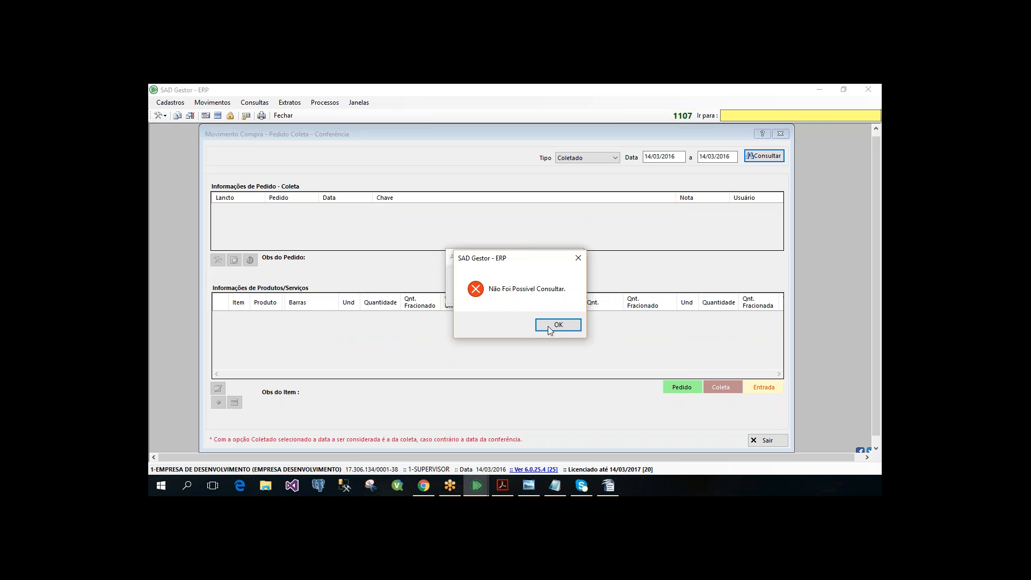
click(549, 327)
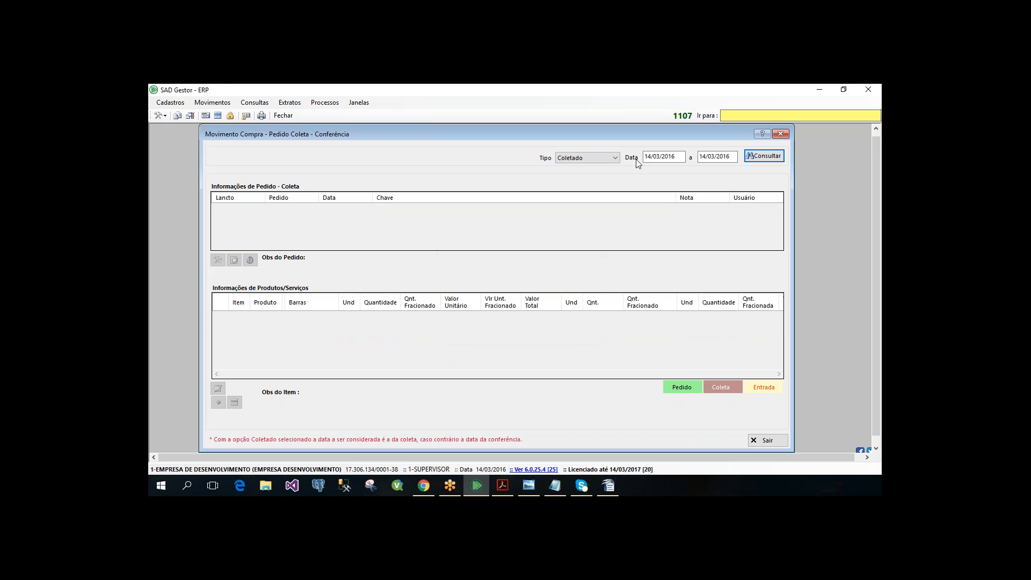
click(613, 159)
key(Tab)
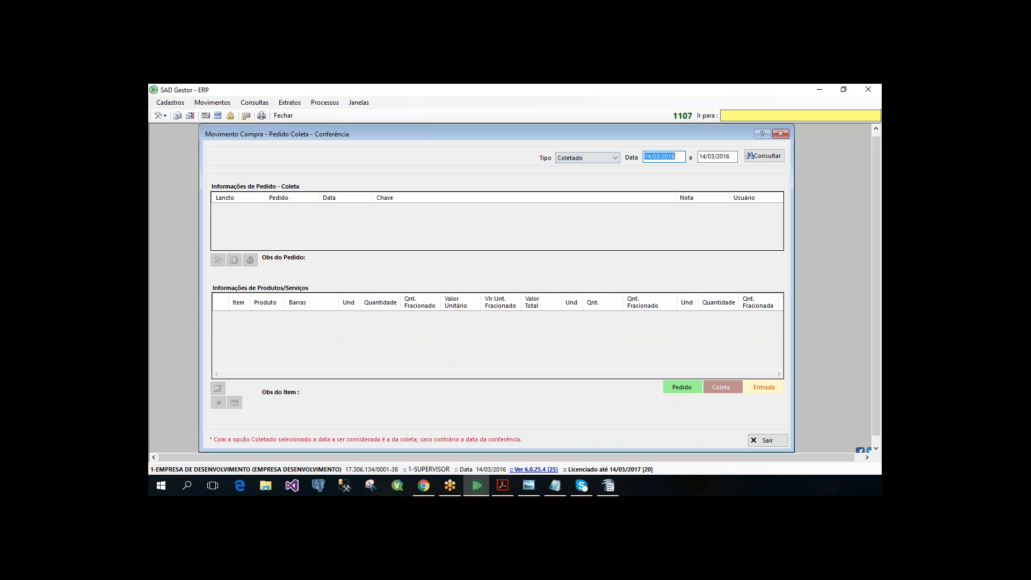
text(01012016)
key(Tab)
key(Tab)
key(Return)
key(Return)
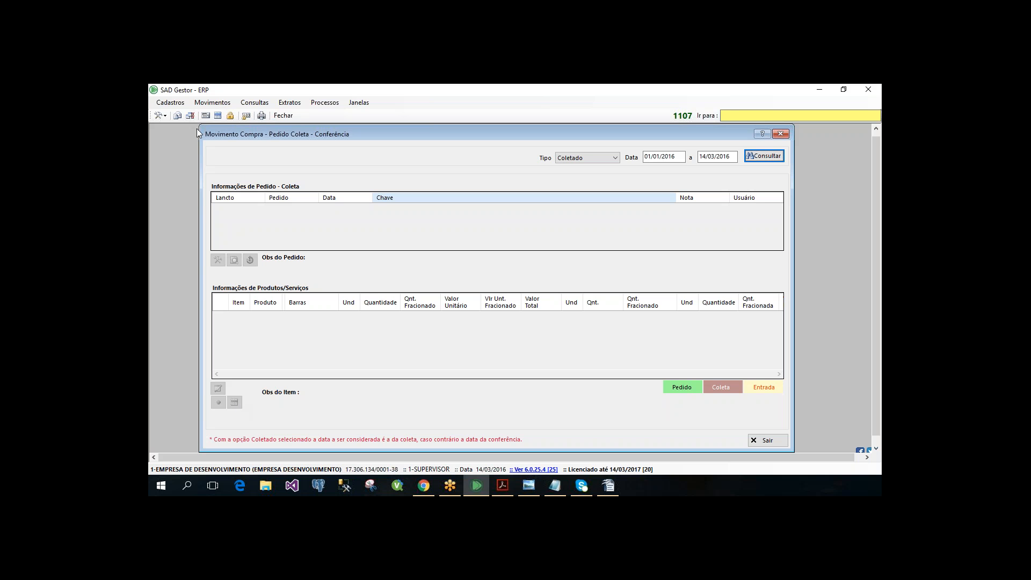
- Close the Conferência form and the ITAMBE purchase order form behind it
drag(200, 126, 198, 164)
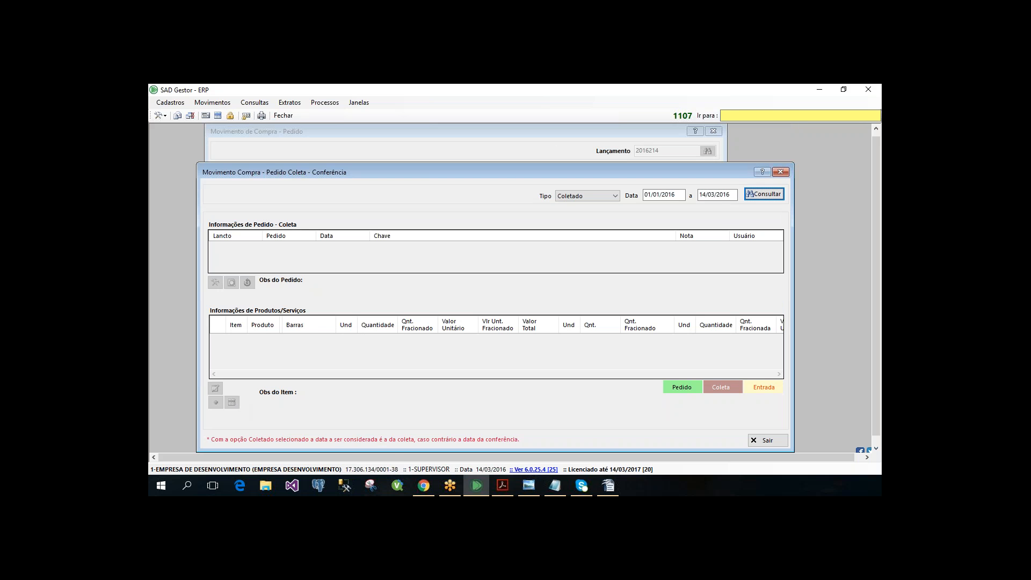
click(780, 172)
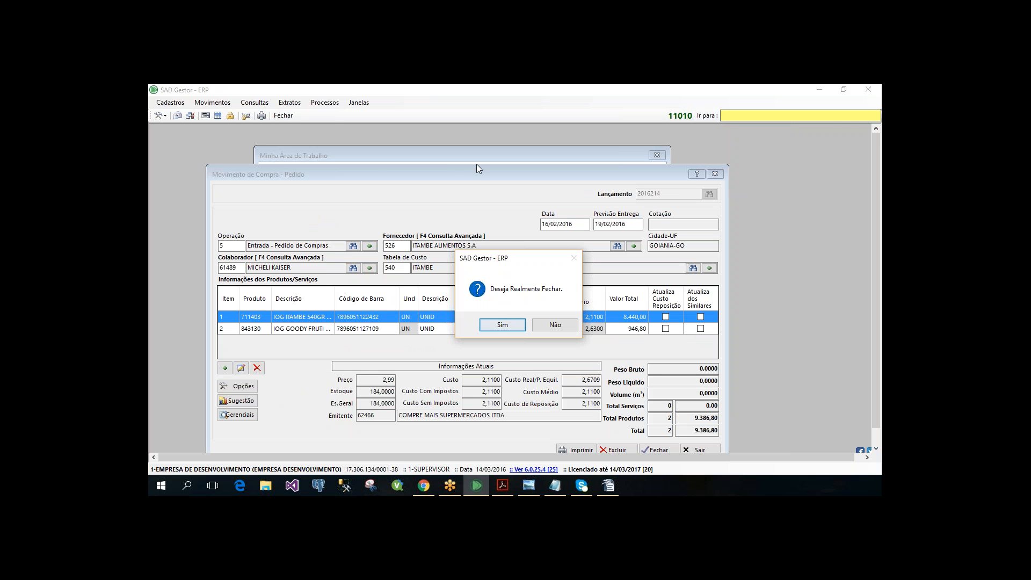
key(Return)
- Open an empty Pedido - Coleta form, reposition and widen it to view its fields, and close it
click(213, 103)
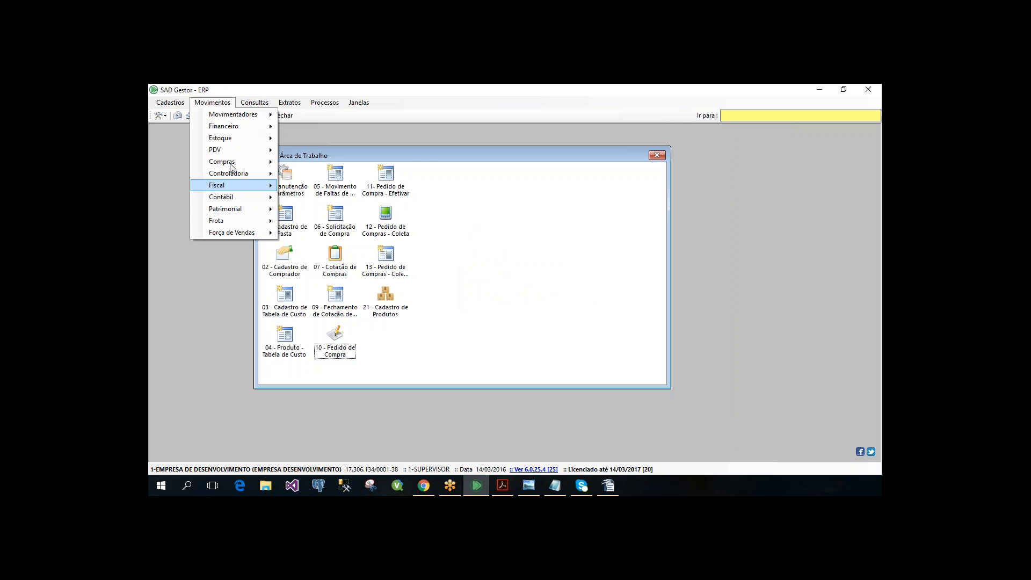
mouse_move(237, 161)
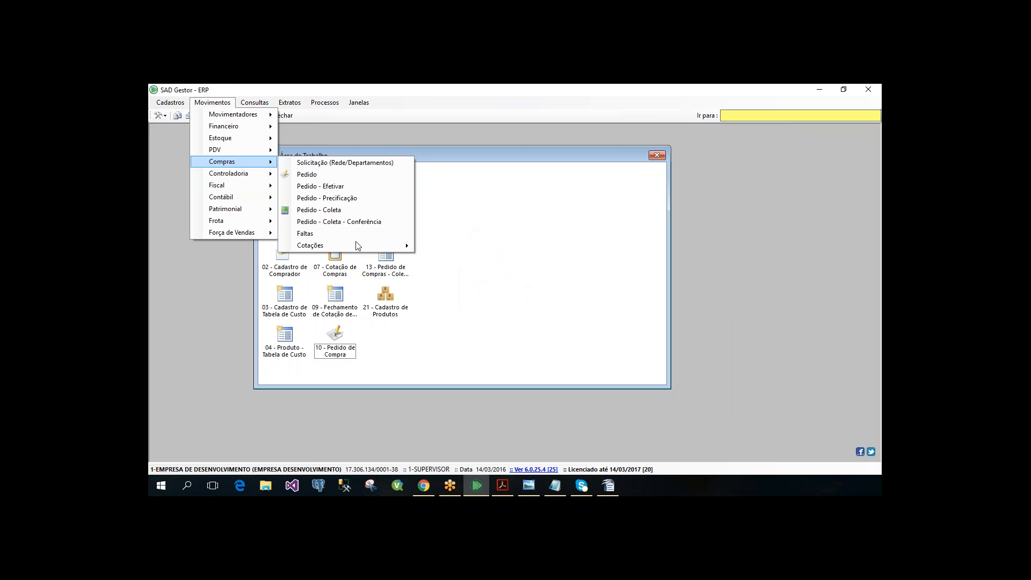
click(344, 209)
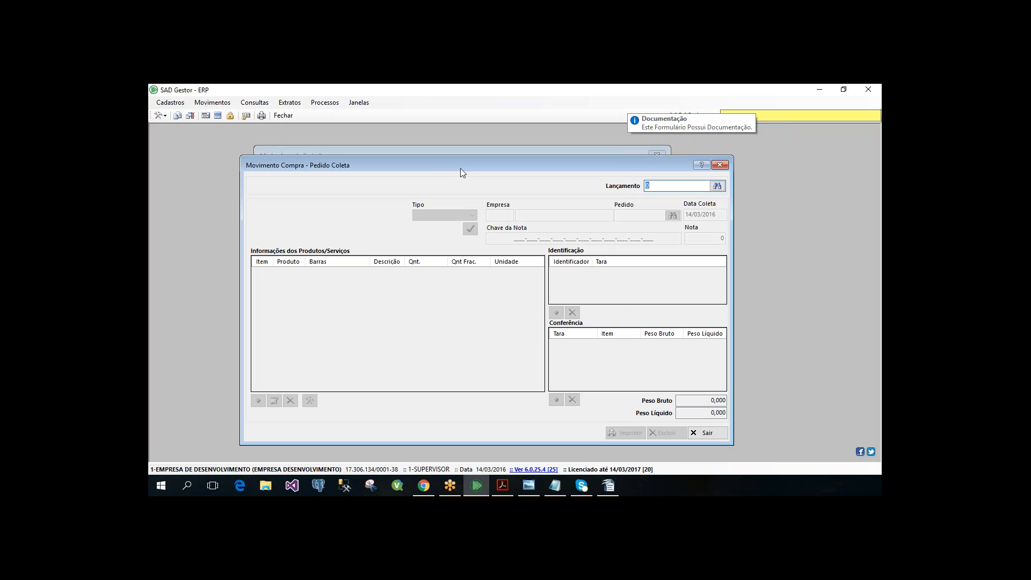
drag(460, 169, 465, 155)
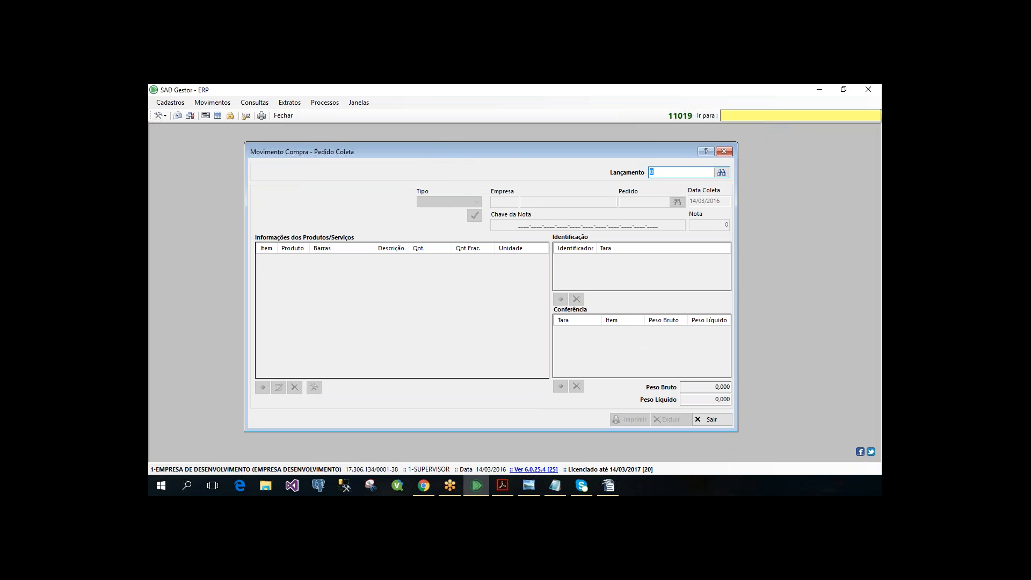
drag(240, 140, 198, 138)
drag(617, 148, 617, 150)
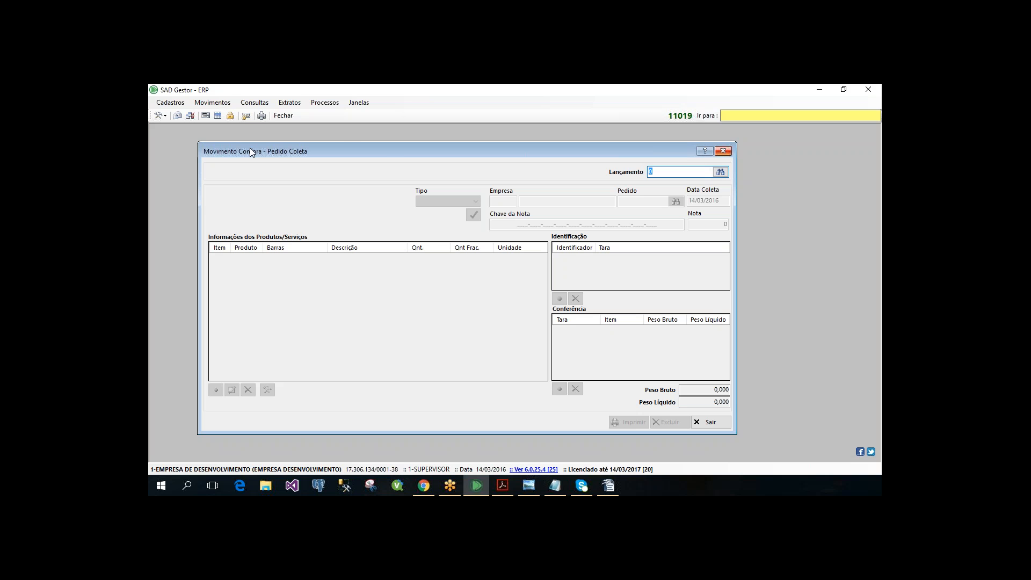
key(Escape)
click(211, 103)
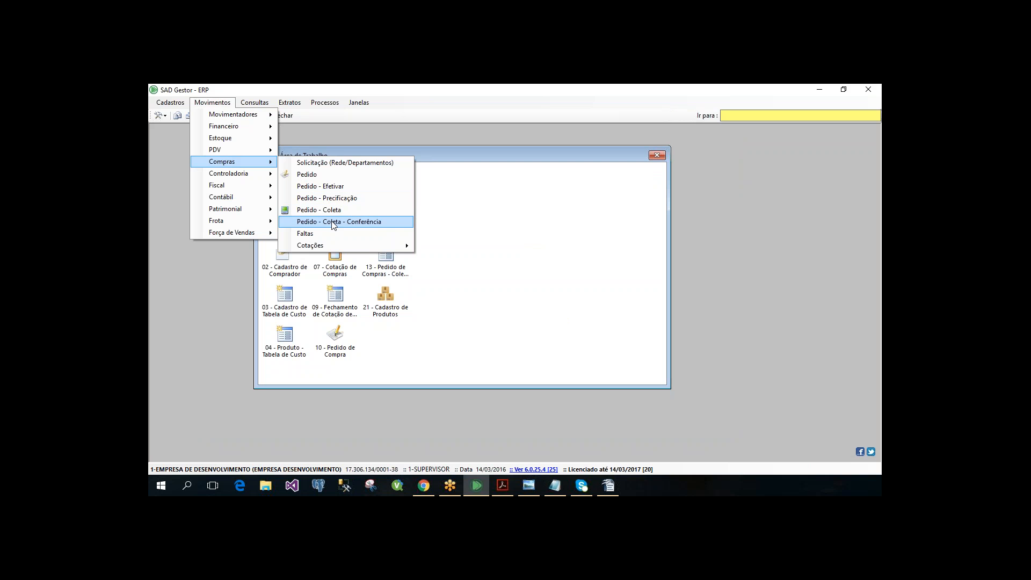
click(220, 103)
click(222, 106)
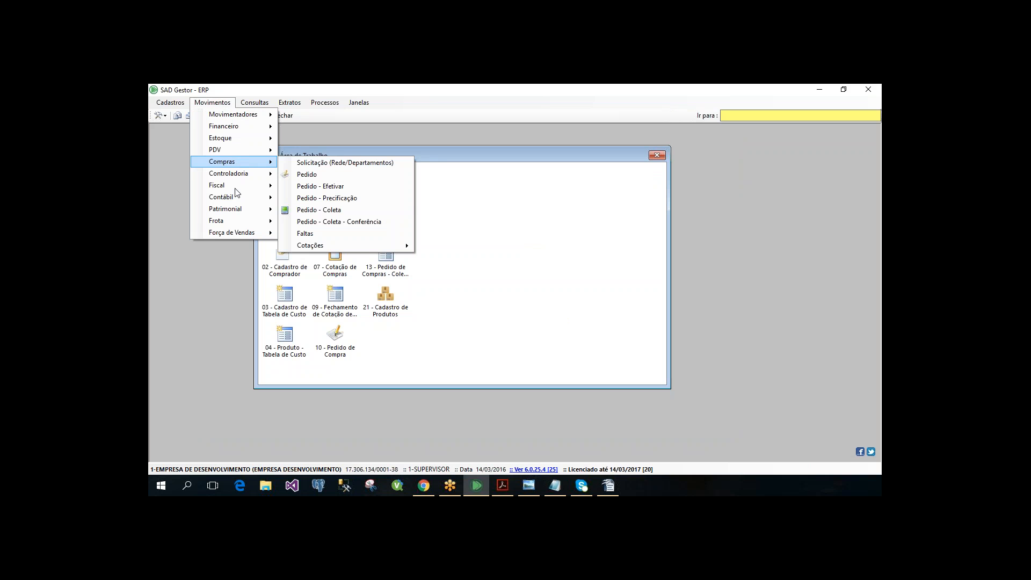
click(589, 273)
double_click(335, 259)
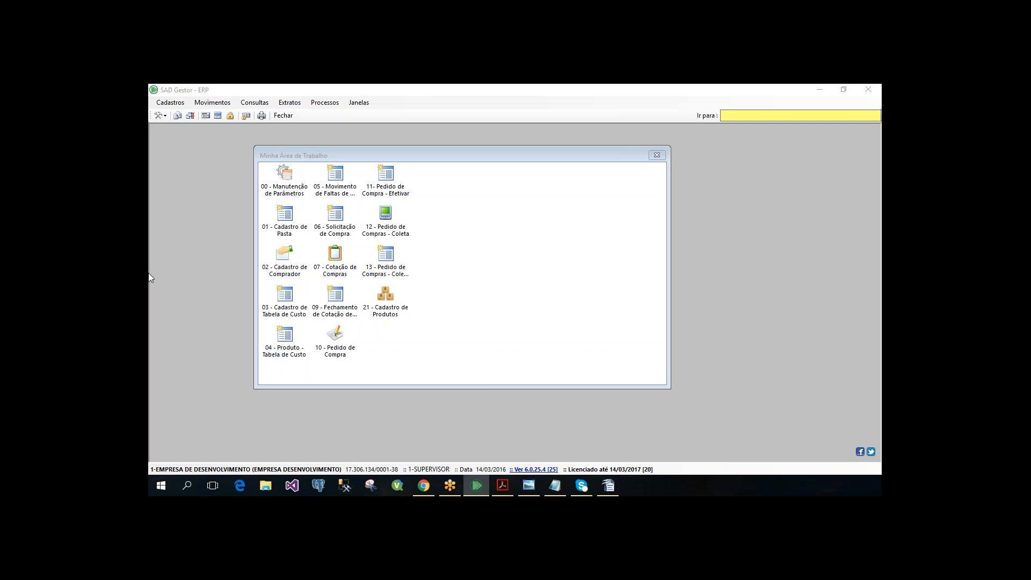
- Move and enlarge the Minha Área de Trabalho window
click(514, 277)
click(511, 292)
click(499, 237)
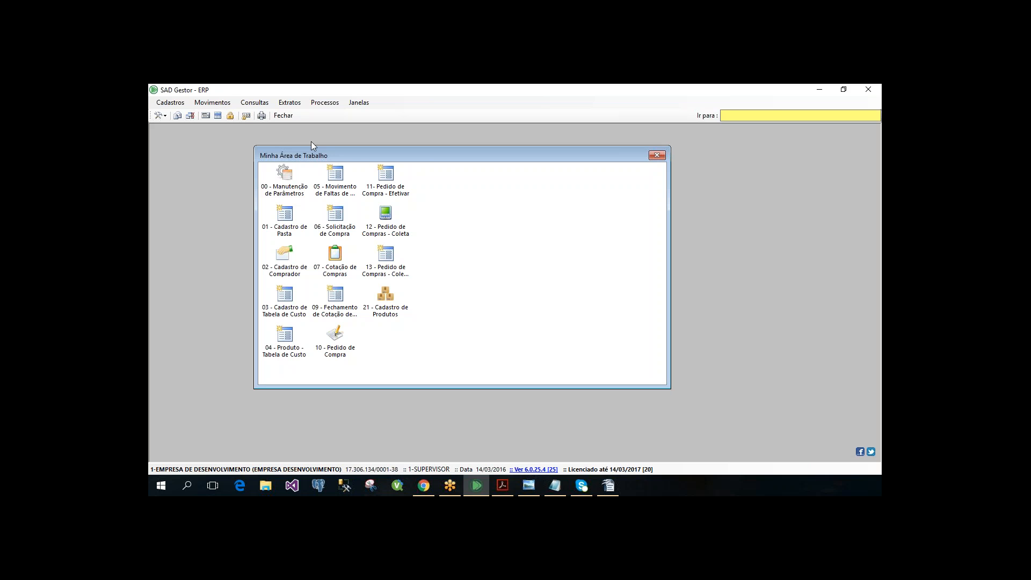
mouse_move(254, 146)
mouse_down()
mouse_move(219, 134)
mouse_move(248, 156)
mouse_up()
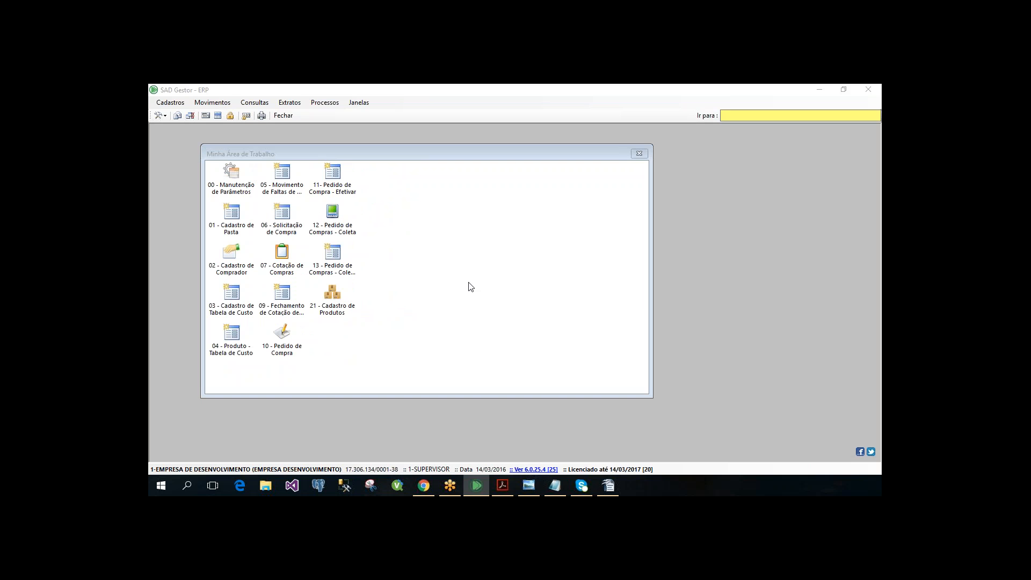
click(450, 243)
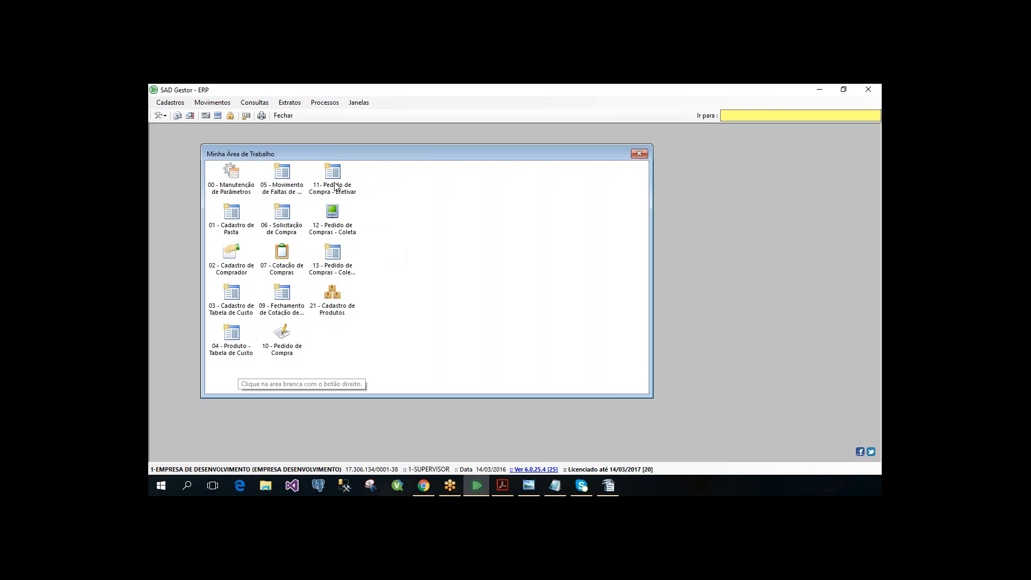
- Extend the Minha Área de Trabalho window slightly outward from its upper corner
click(275, 179)
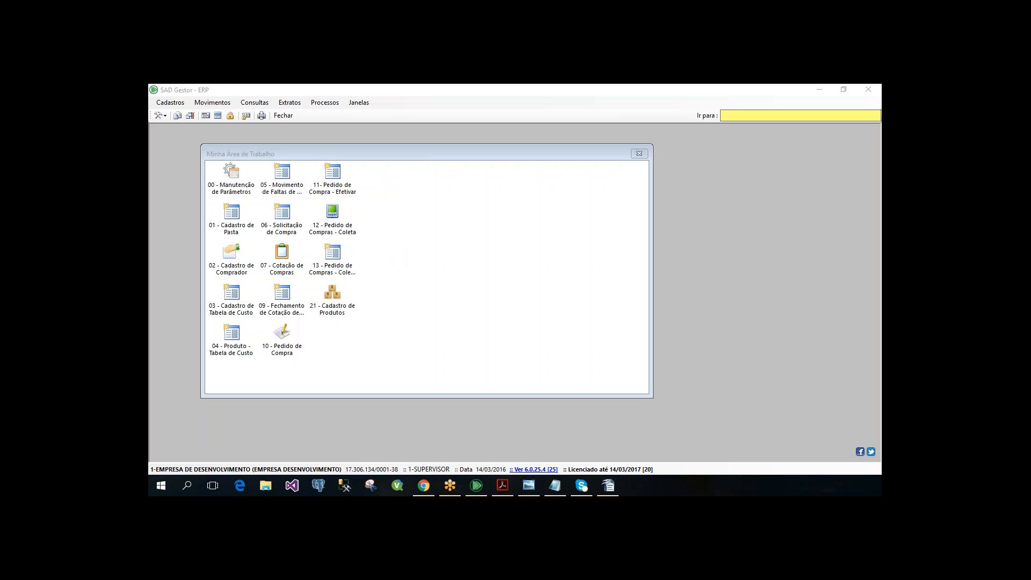
click(379, 243)
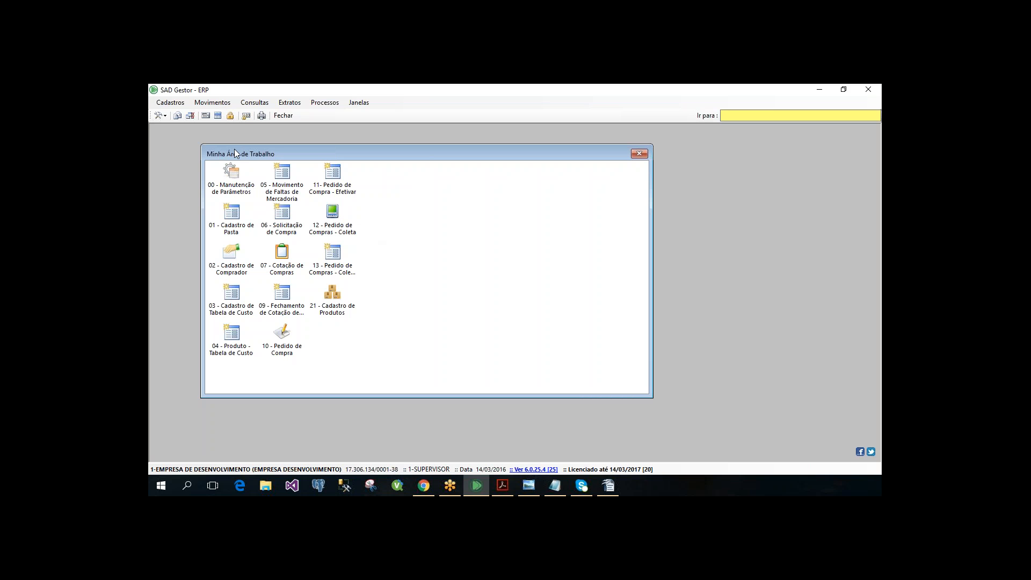
drag(200, 138, 194, 133)
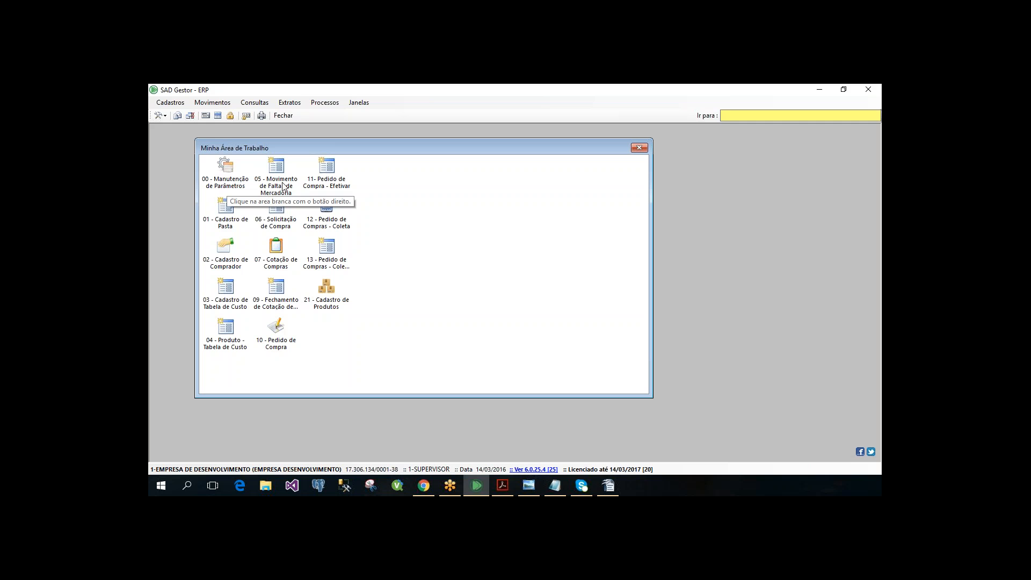
- Review the workspace's numbered purchasing shortcuts, including parameters, registrations, shortage movements, purchase requests, quotations and order collection conference
click(283, 186)
click(326, 182)
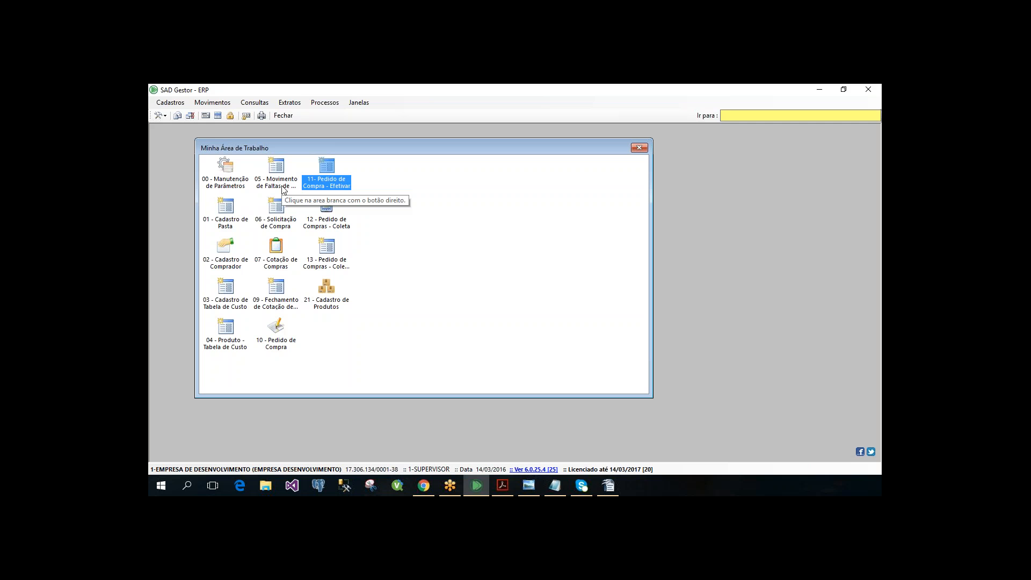
click(282, 188)
click(445, 190)
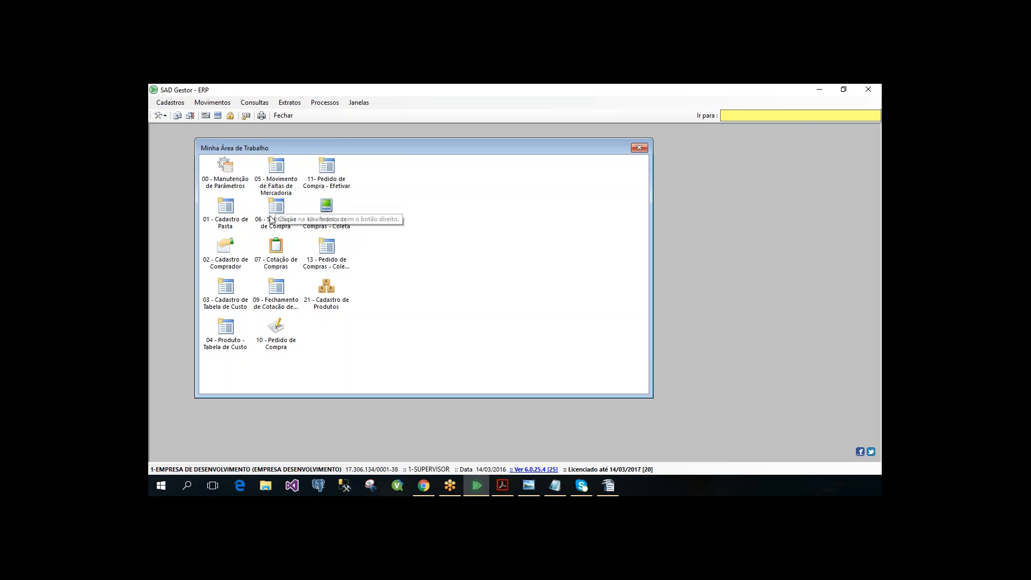
click(272, 217)
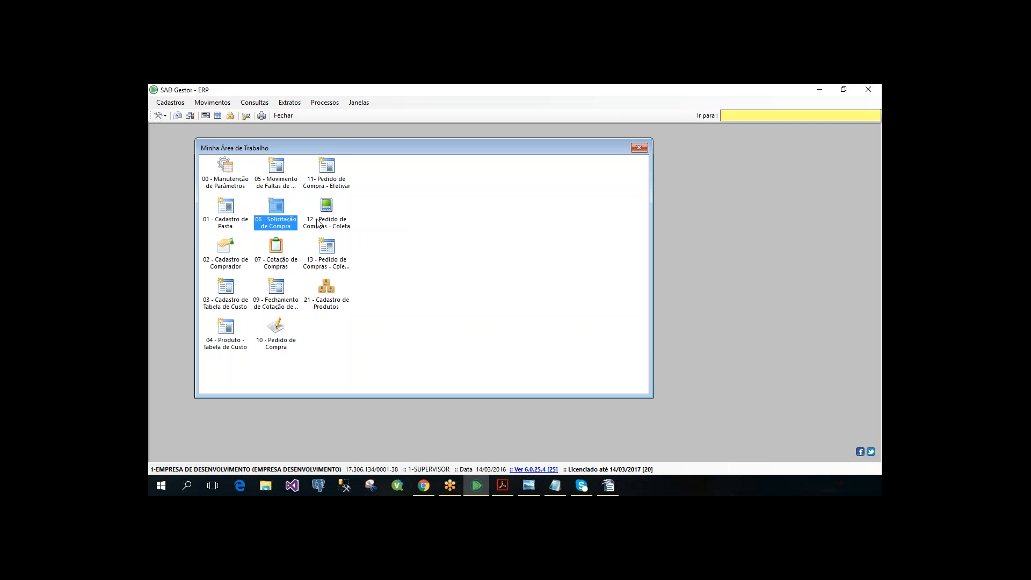
click(336, 268)
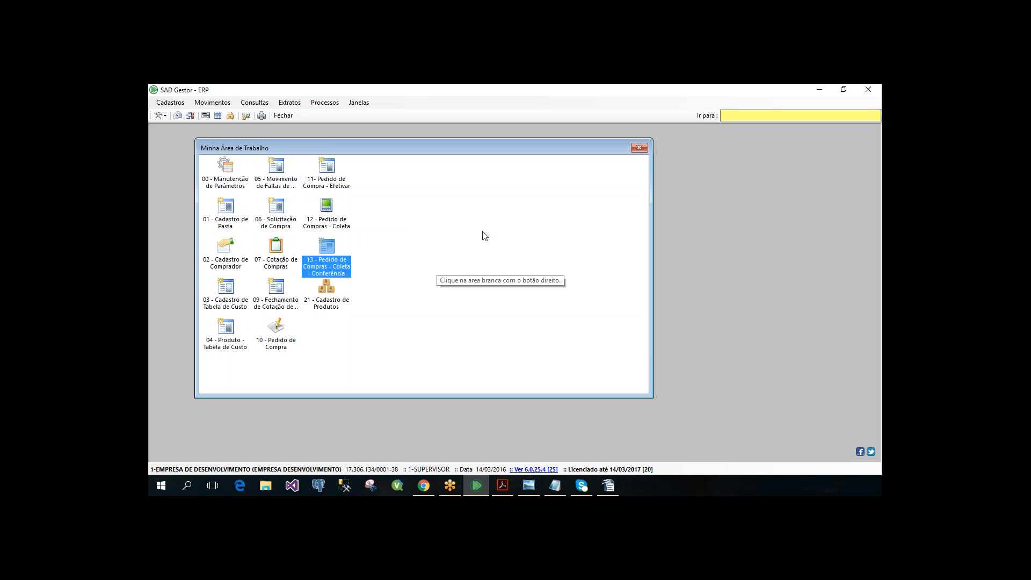
click(287, 270)
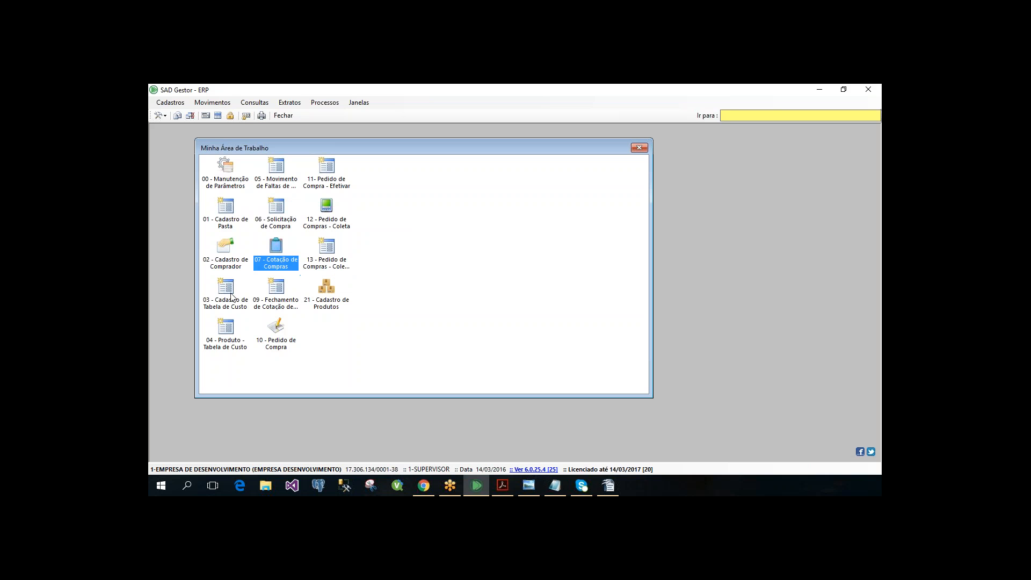
click(232, 297)
click(224, 250)
click(219, 210)
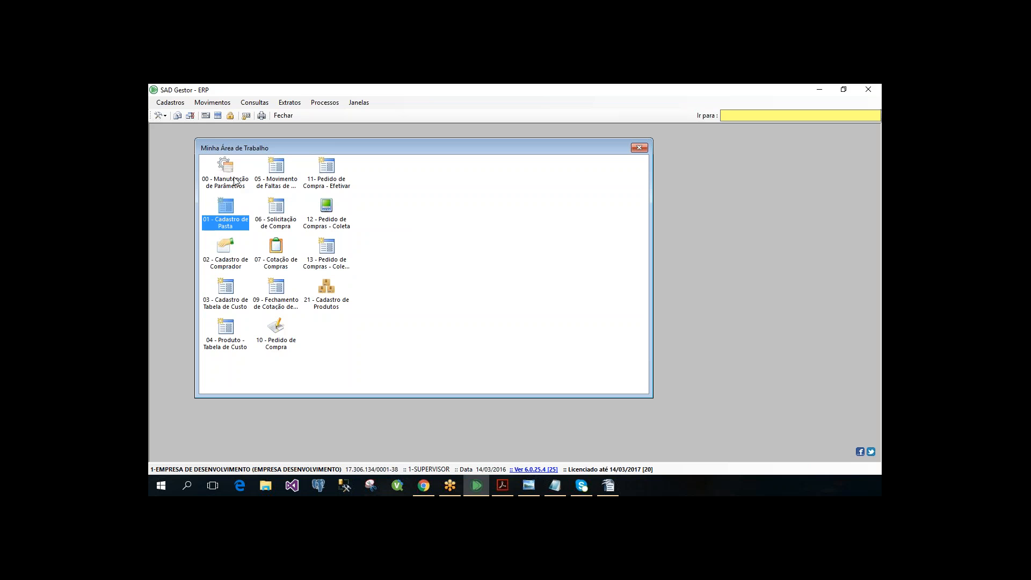
click(222, 301)
key(Down)
click(378, 316)
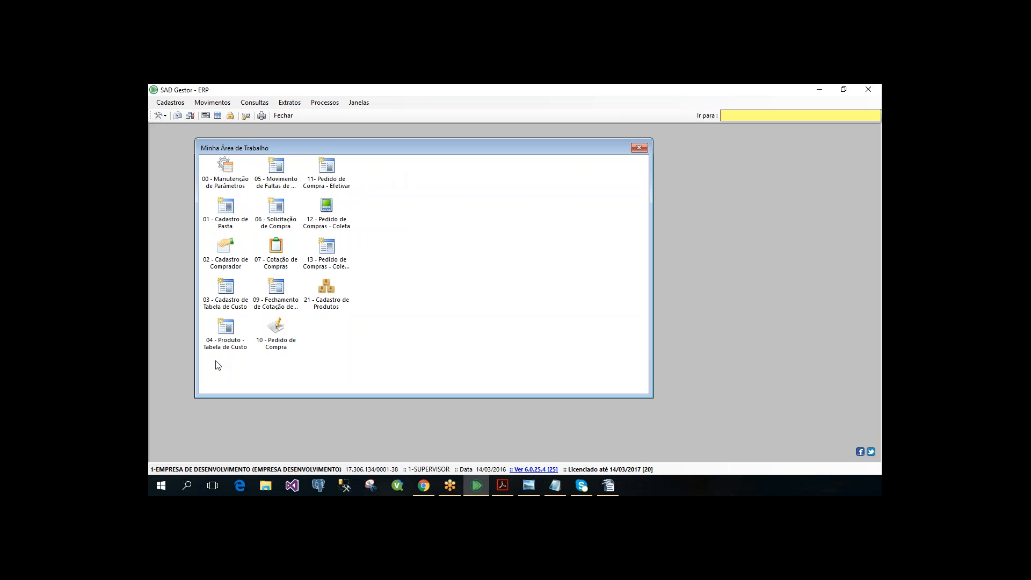
click(240, 182)
click(242, 218)
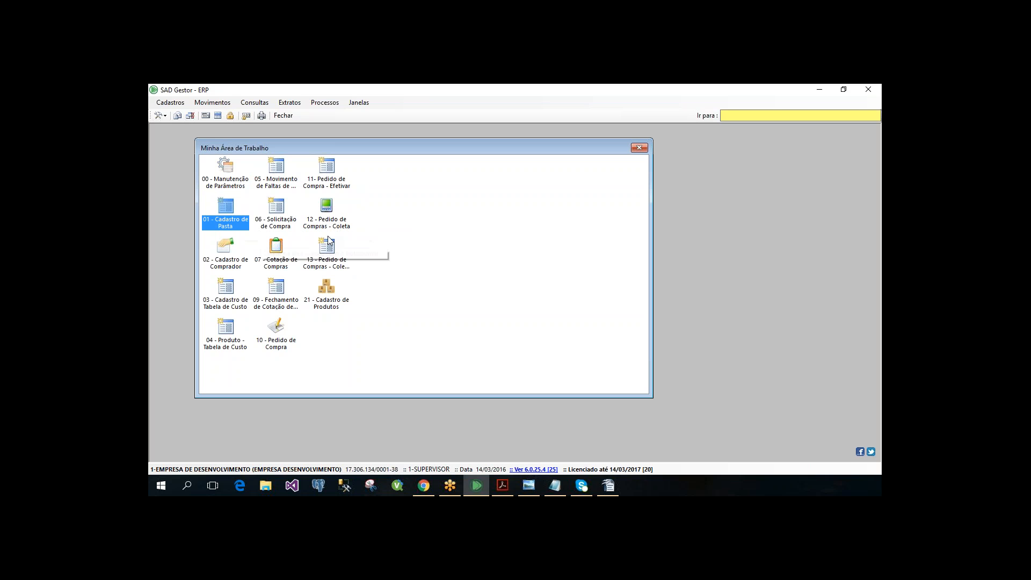
click(363, 227)
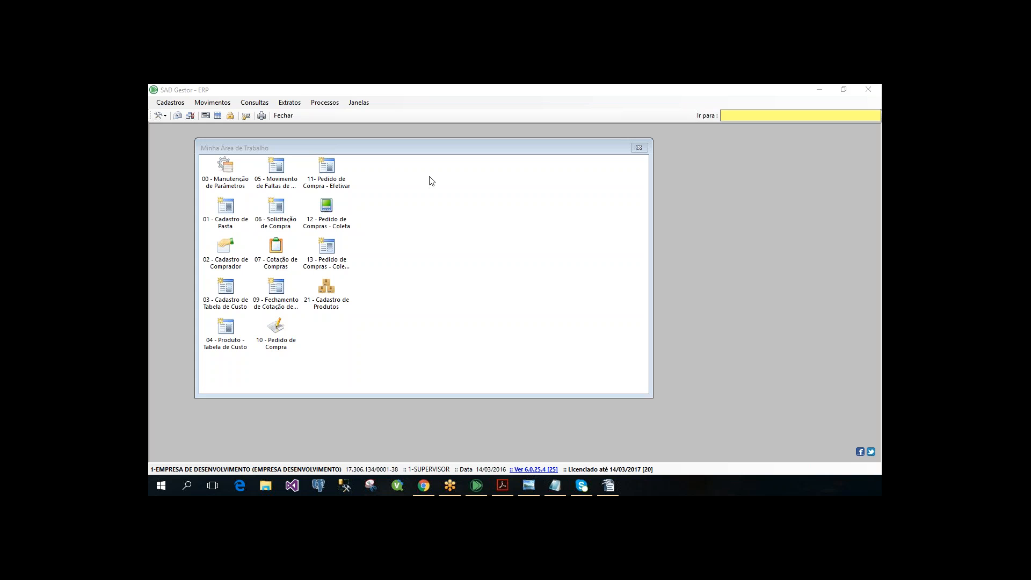
- Reposition the Minha Área de Trabalho window and make it narrower and taller to rearrange its shortcuts
click(385, 147)
drag(385, 147, 375, 143)
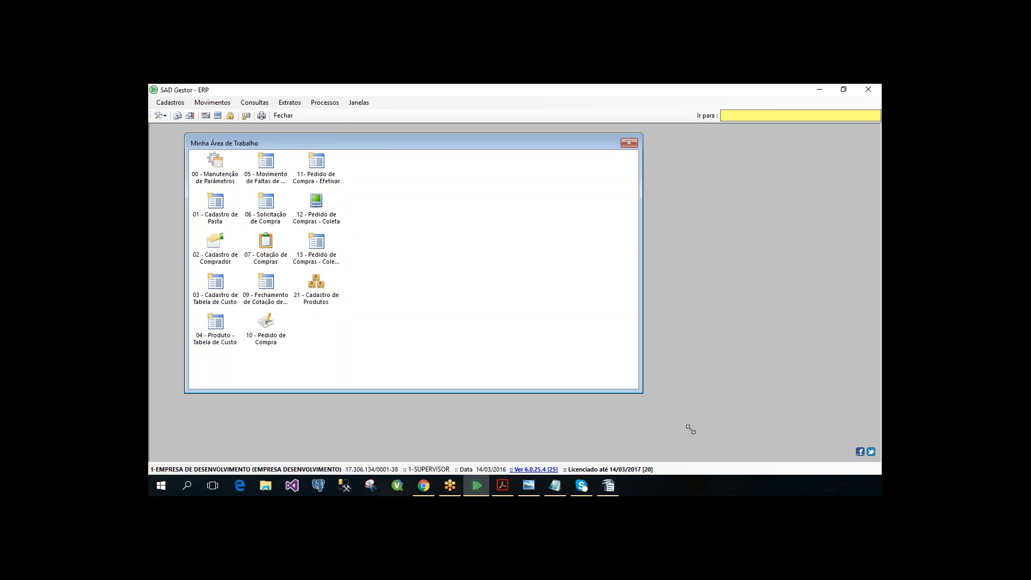
drag(690, 429, 654, 393)
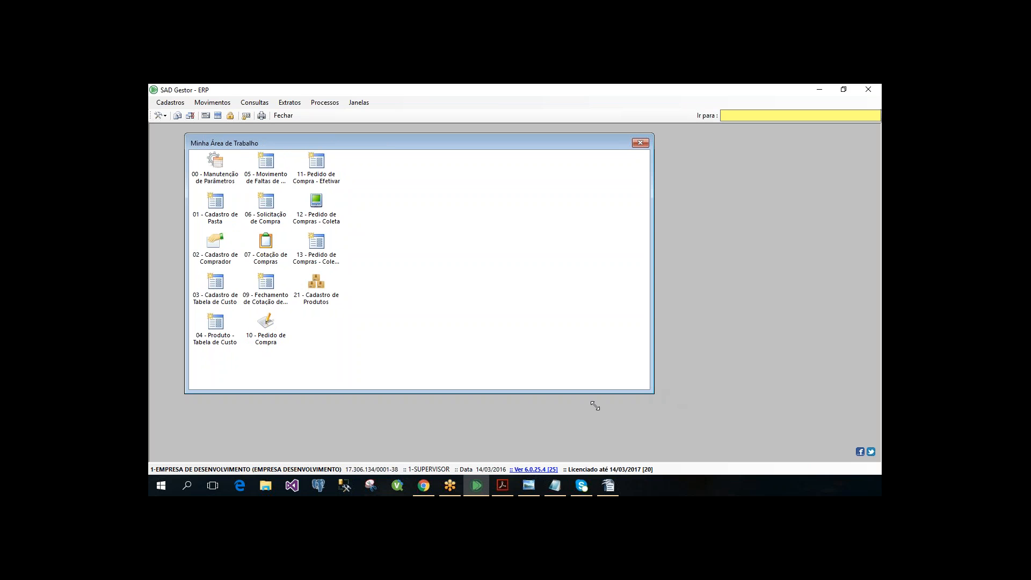
drag(595, 406, 544, 431)
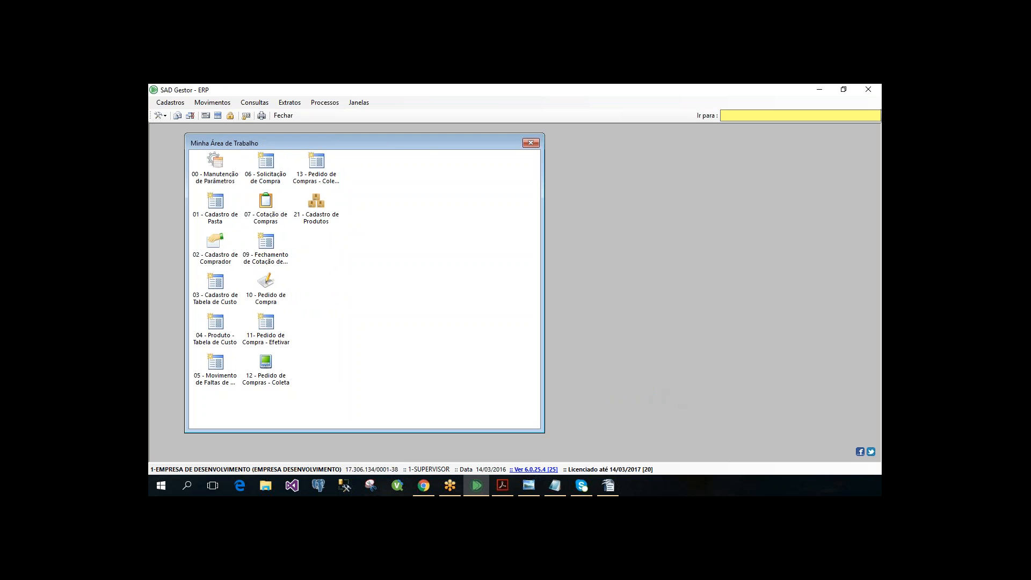